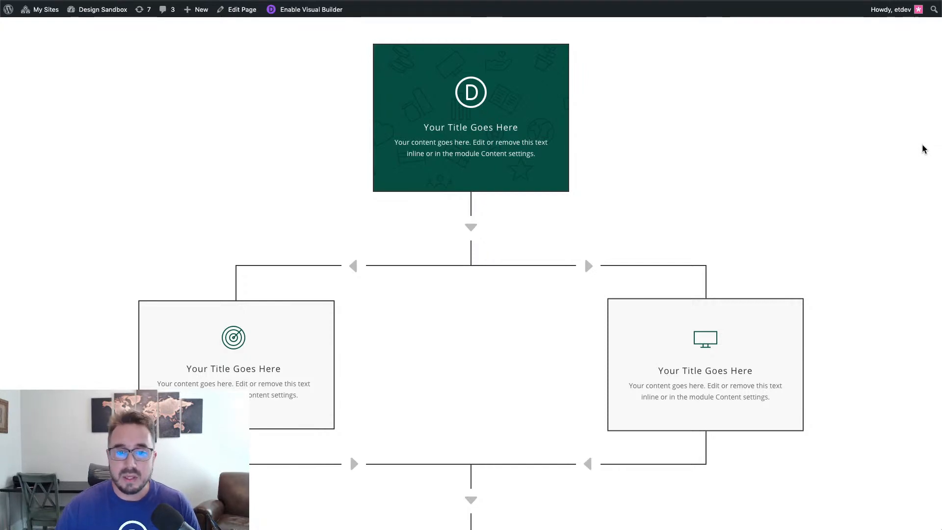
# - Examine the finished flowchart example from the green starting box through its connecting lines and arrows to the last box
pyautogui.scroll(-5, 924, 149)
pyautogui.scroll(-3, 922, 150)
pyautogui.scroll(8, 922, 150)
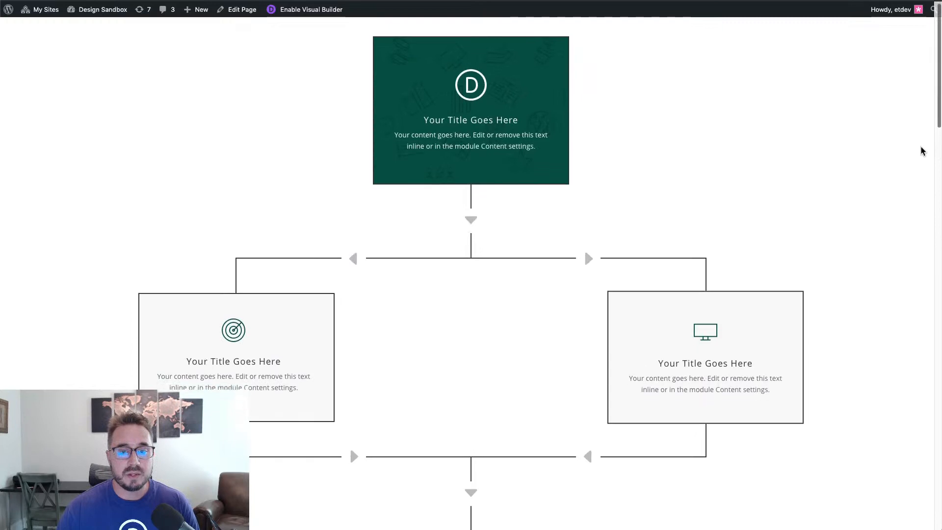
pyautogui.scroll(-3, 921, 150)
pyautogui.scroll(2, 921, 150)
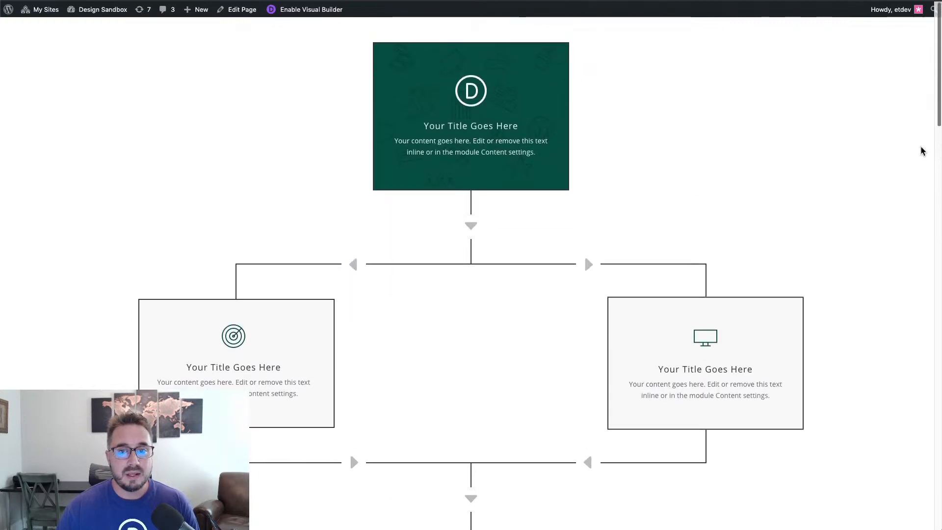
pyautogui.scroll(-5, 921, 151)
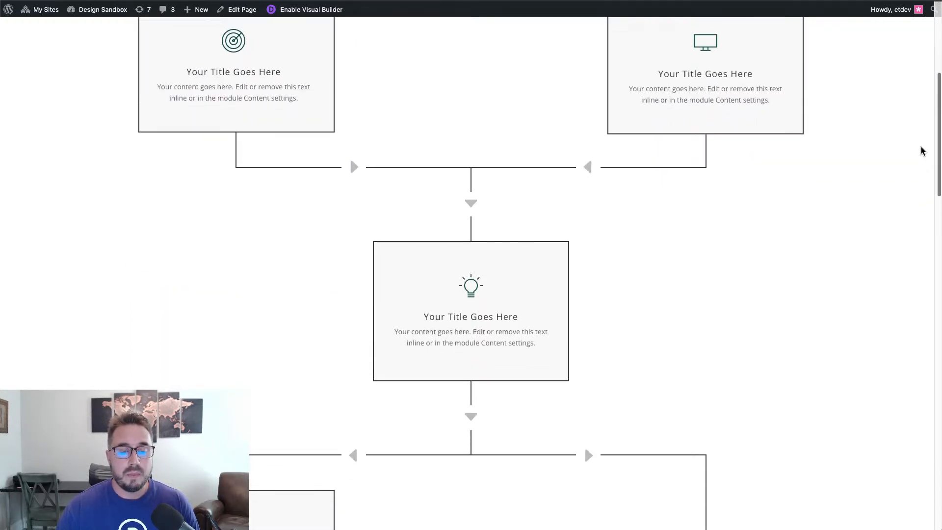
pyautogui.scroll(5, 920, 146)
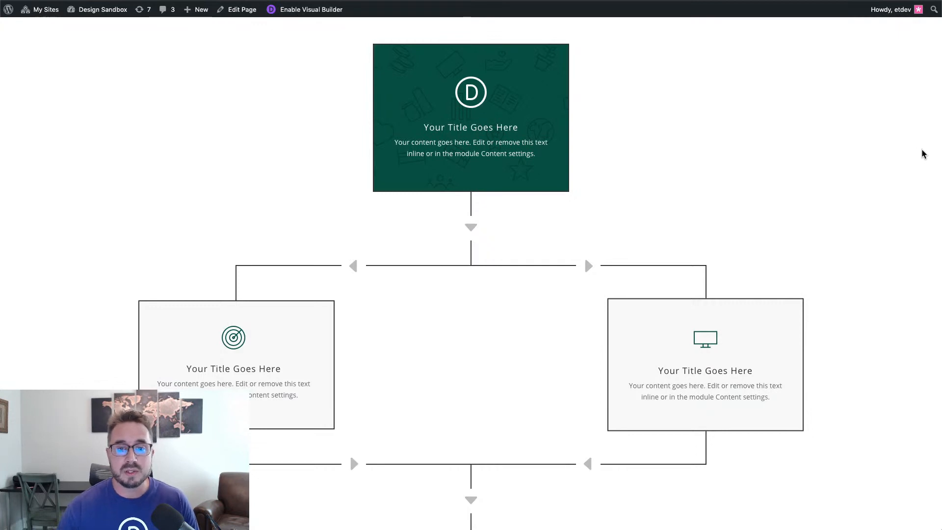
pyautogui.scroll(-10, 920, 153)
pyautogui.scroll(-4, 921, 152)
pyautogui.scroll(4, 921, 152)
pyautogui.scroll(8, 922, 155)
pyautogui.scroll(2, 920, 156)
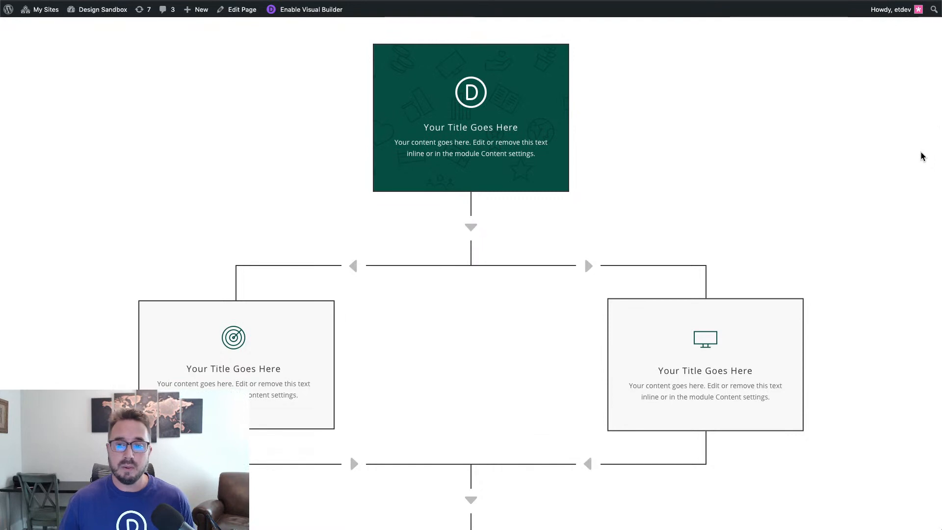
pyautogui.scroll(-1, 913, 159)
pyautogui.scroll(-2, 914, 164)
pyautogui.scroll(2, 915, 163)
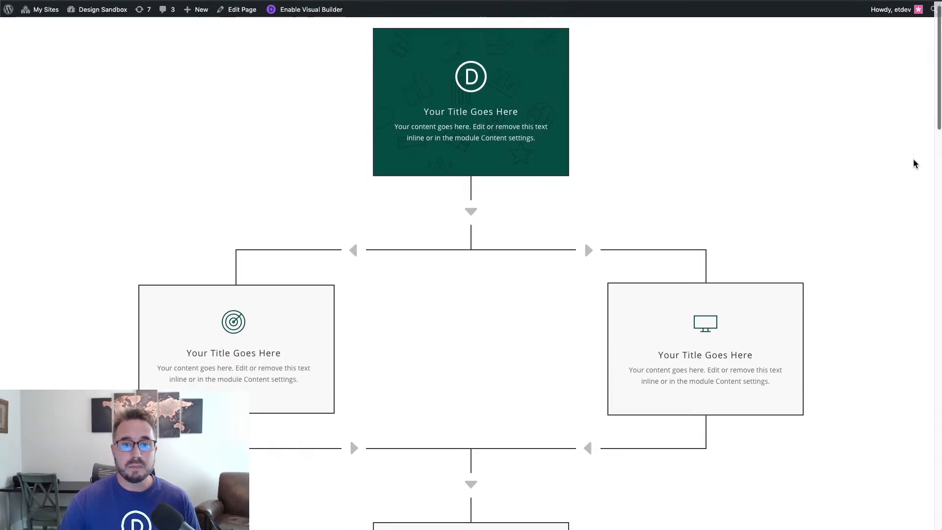
pyautogui.scroll(-4, 915, 164)
pyautogui.scroll(-12, 915, 163)
pyautogui.scroll(-13, 915, 164)
pyautogui.scroll(-20, 914, 165)
pyautogui.scroll(-20, 914, 164)
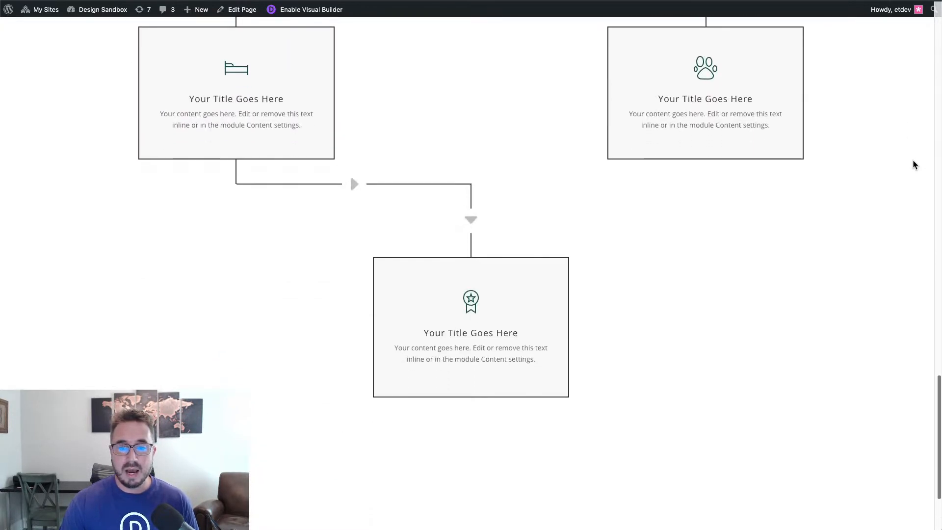
pyautogui.scroll(10, 915, 164)
pyautogui.scroll(20, 915, 165)
pyautogui.scroll(20, 914, 165)
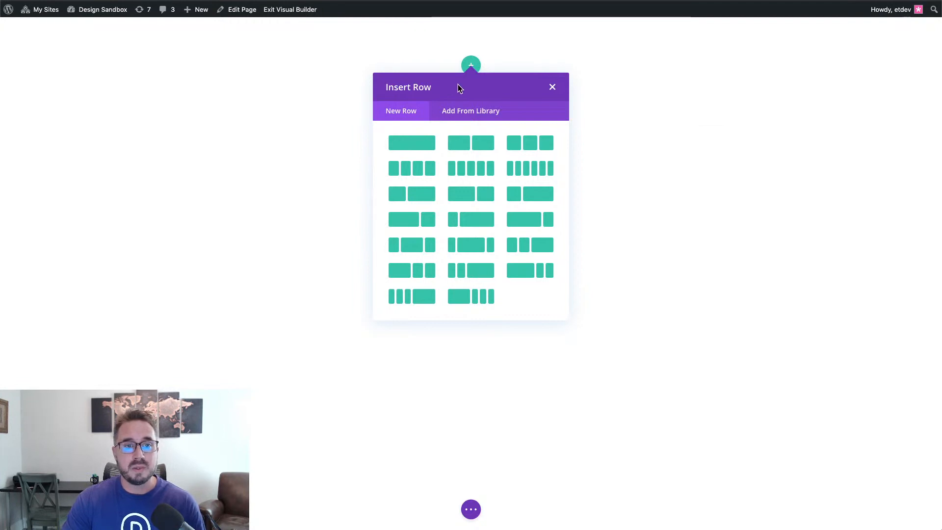
# - Insert a single-column row into the empty section and dismiss the module picker without adding a module
pyautogui.click(423, 149)
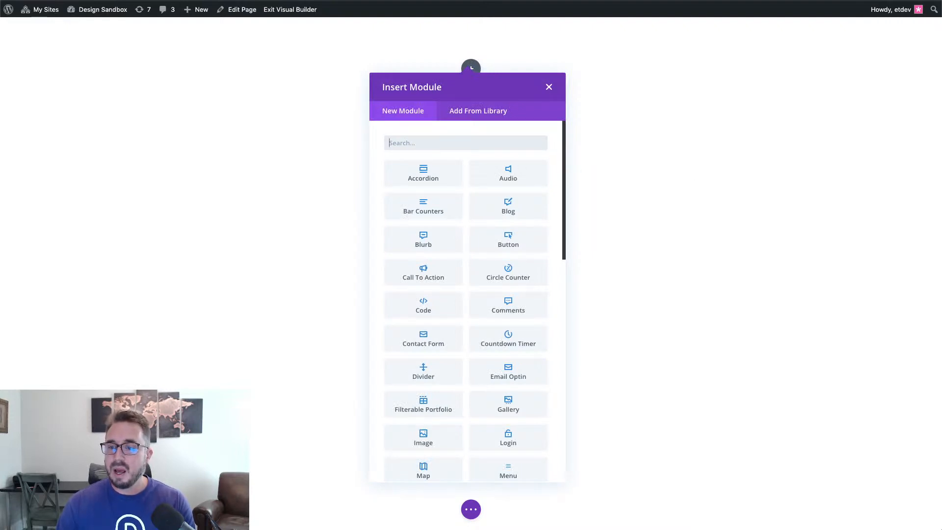
pyautogui.click(548, 87)
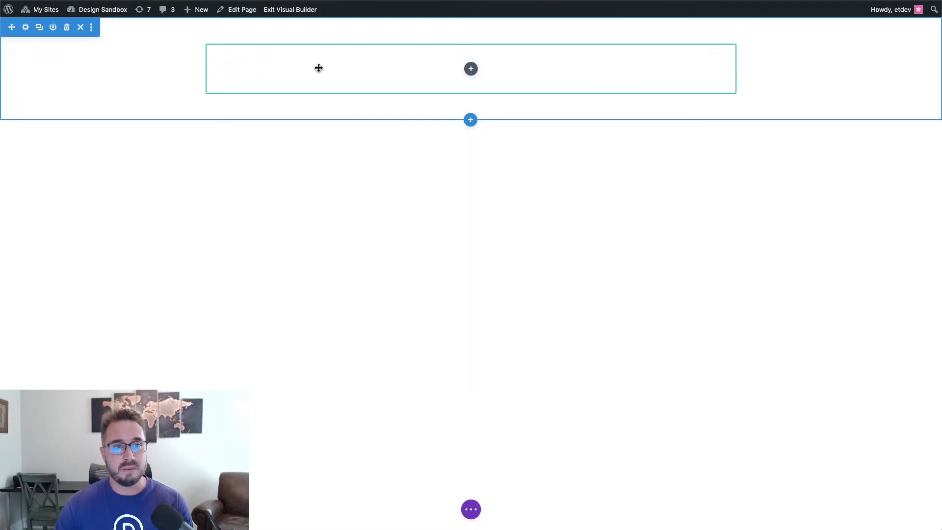
# - Set the section's bottom padding to 0px and save the section settings
pyautogui.click(26, 28)
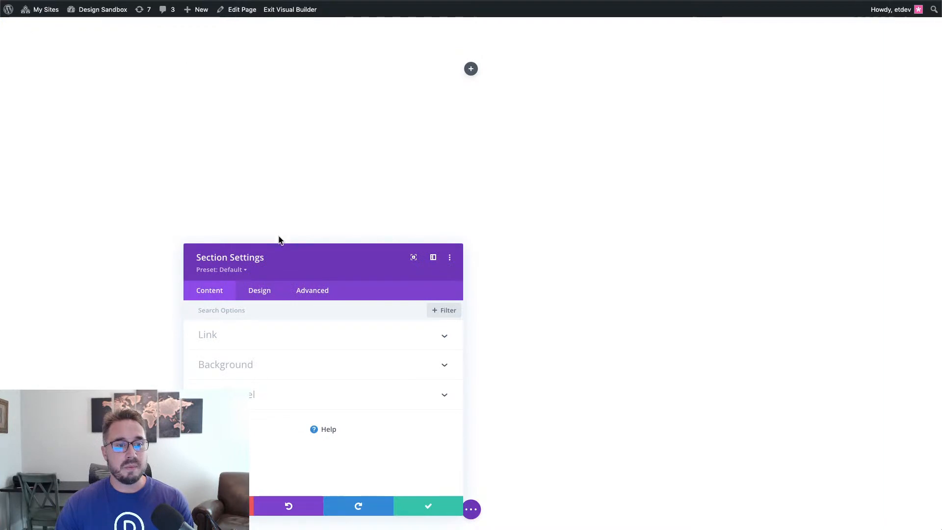
pyautogui.moveTo(300, 260); pyautogui.dragTo(198, 101)
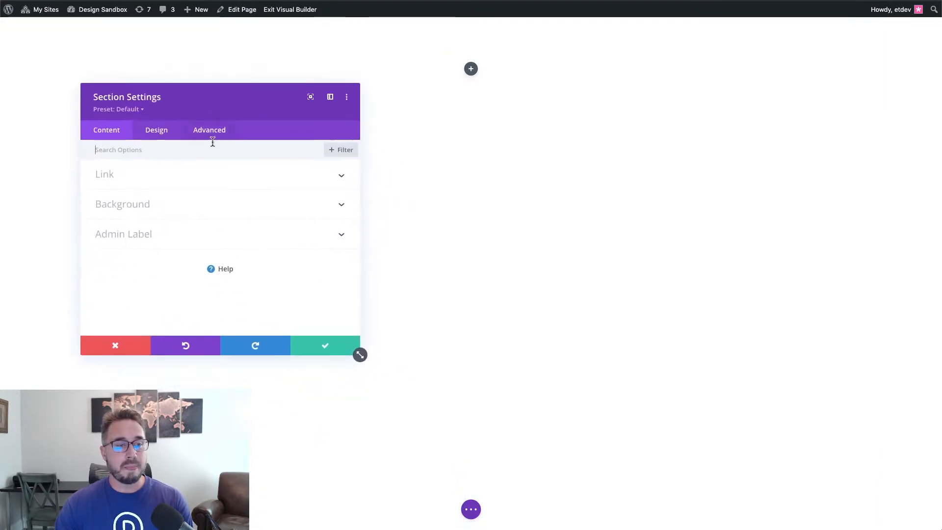
pyautogui.click(158, 133)
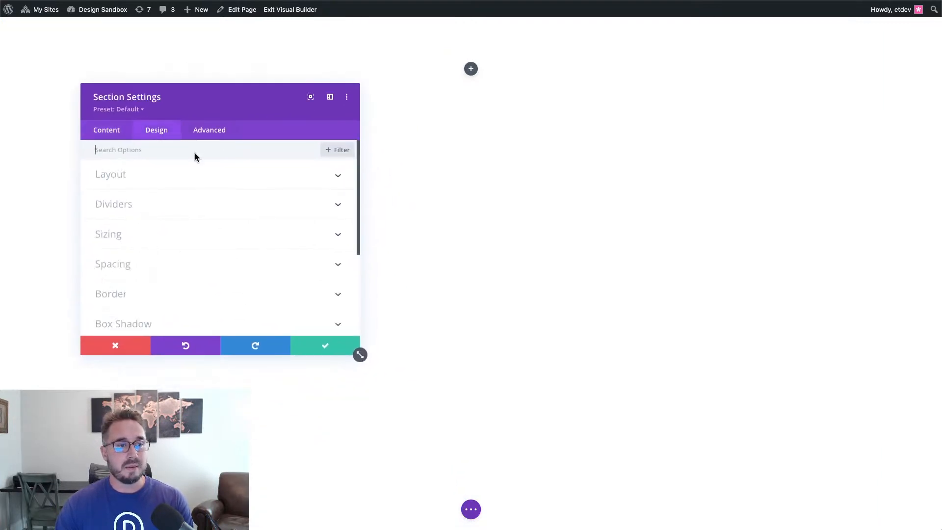
pyautogui.moveTo(232, 100); pyautogui.dragTo(766, 62)
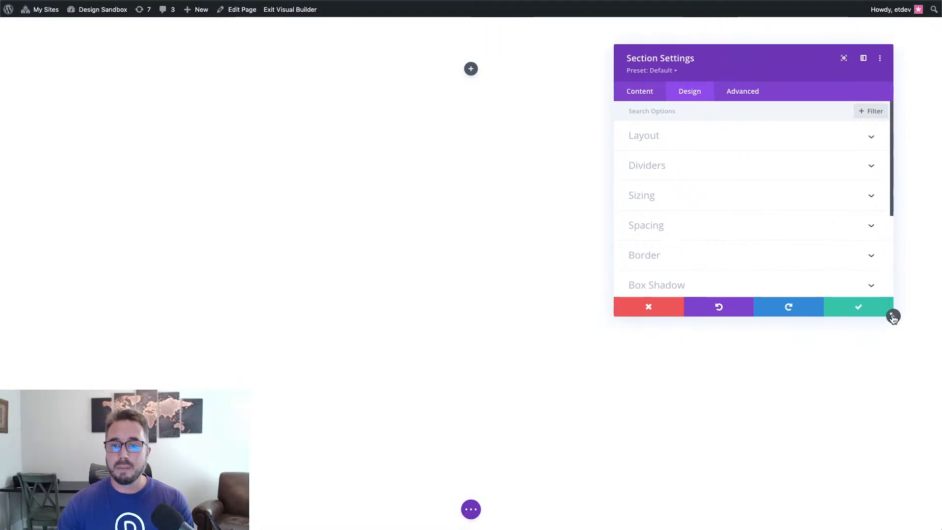
pyautogui.moveTo(892, 315); pyautogui.dragTo(740, 318)
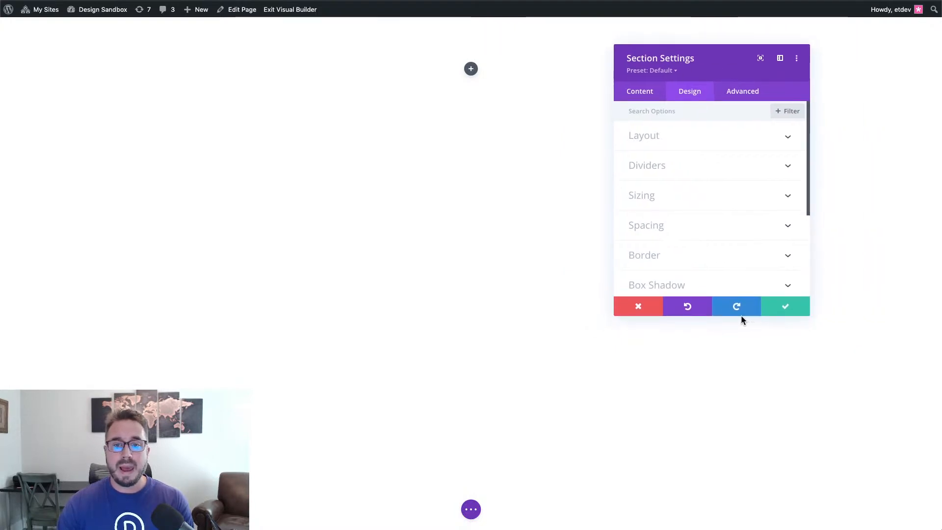
pyautogui.click(719, 239)
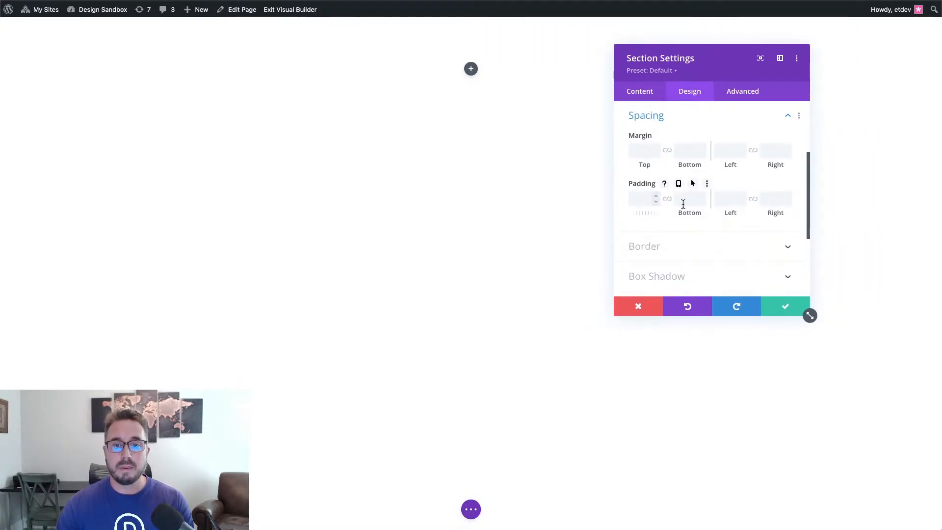
pyautogui.click(700, 203)
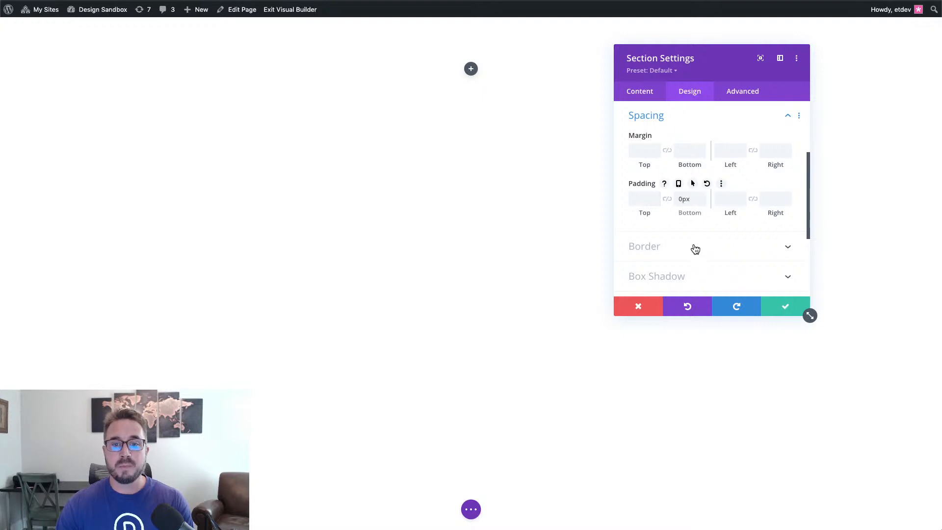
pyautogui.click(772, 306)
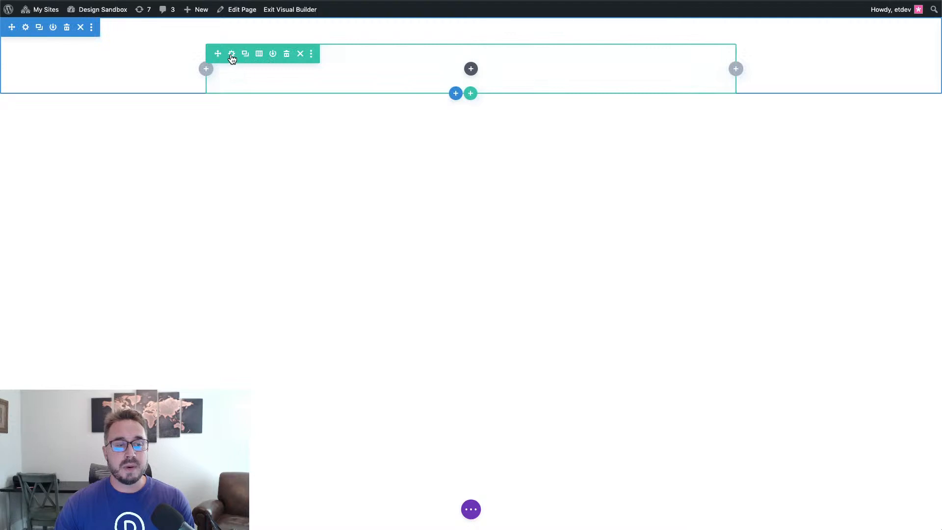
# - Enable a custom gutter width for the single-column row and set it to 1
pyautogui.click(231, 54)
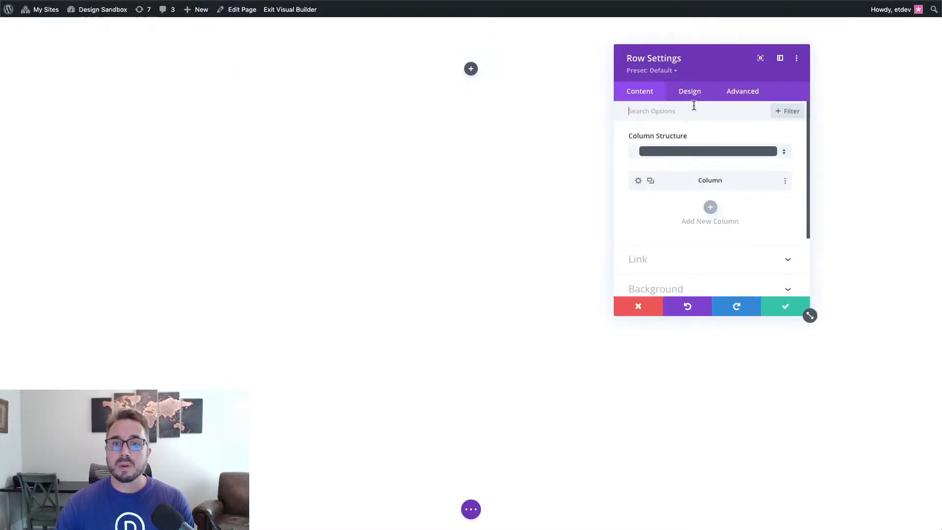
pyautogui.click(688, 92)
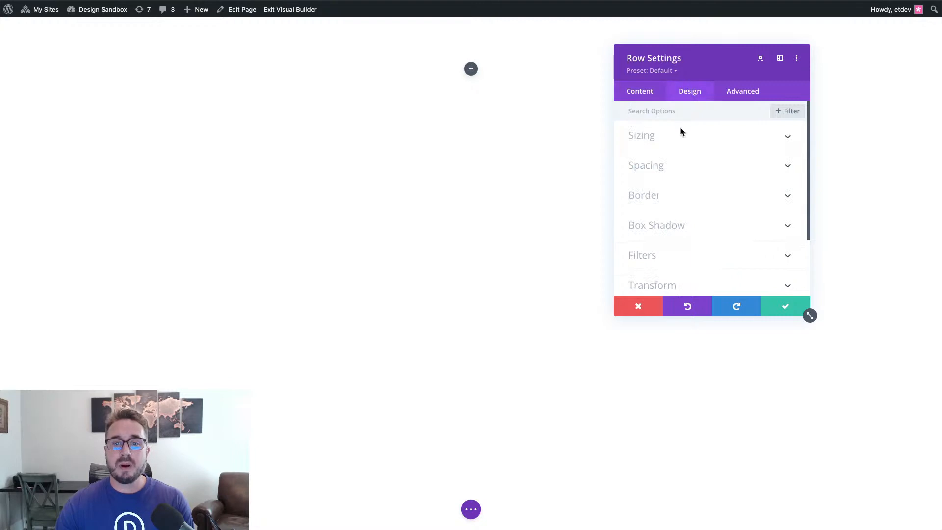
pyautogui.click(678, 133)
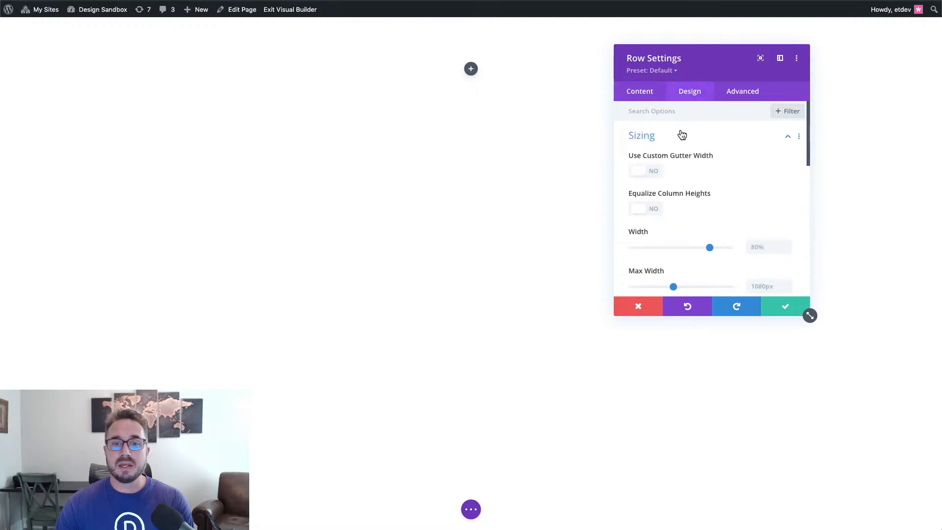
pyautogui.click(651, 172)
pyautogui.moveTo(696, 209); pyautogui.dragTo(632, 213)
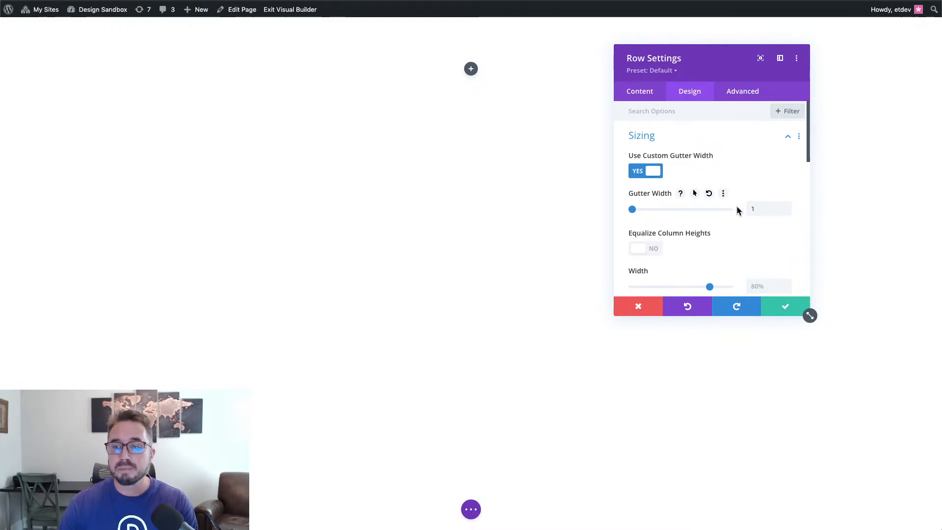
# - Set the row's top and bottom padding to 0px and save the row settings
pyautogui.scroll(-2, 737, 210)
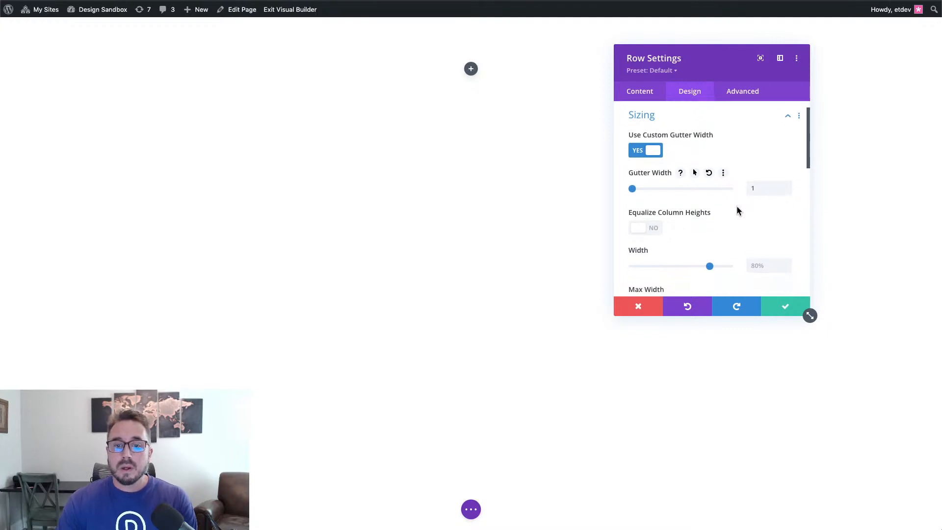
pyautogui.scroll(-10, 737, 210)
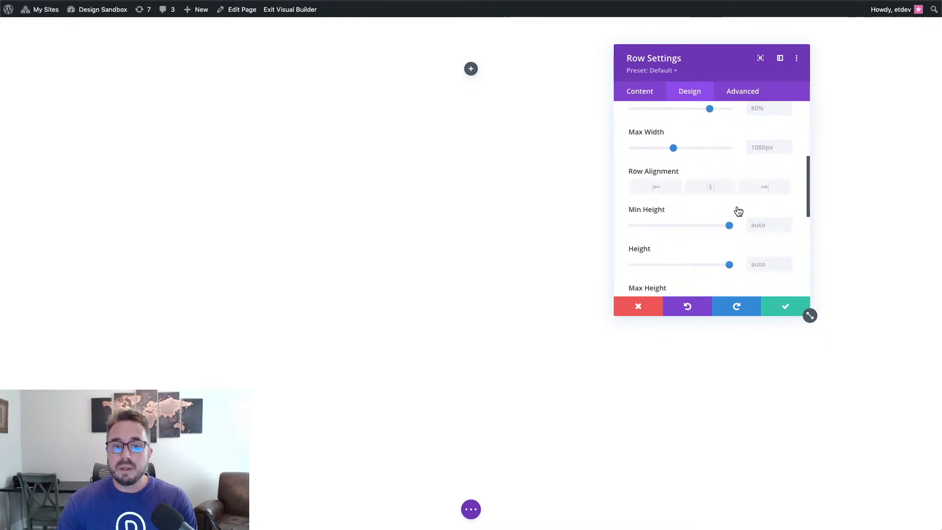
pyautogui.click(712, 232)
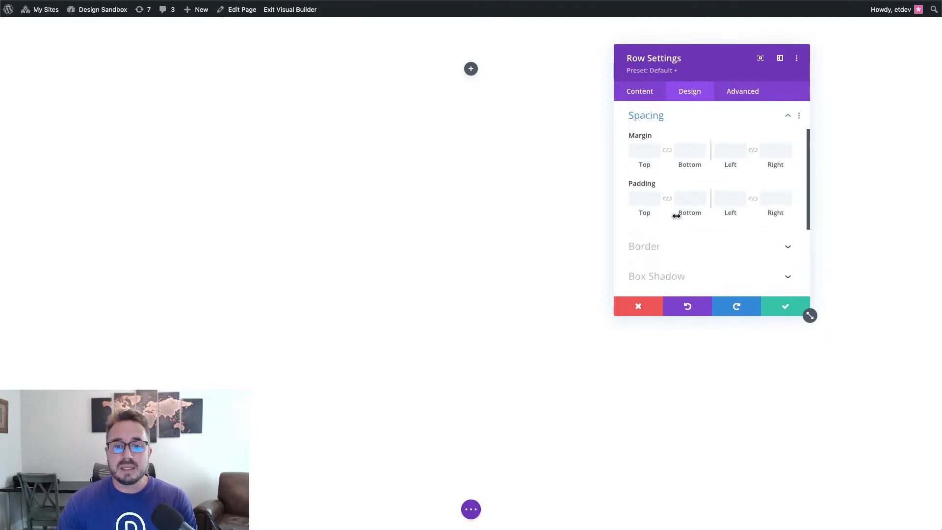
pyautogui.click(655, 201)
pyautogui.click(701, 202)
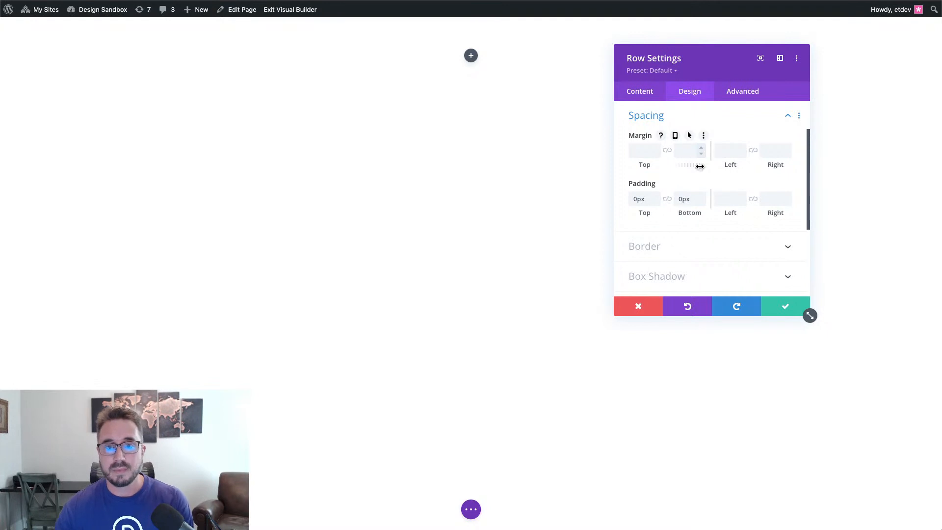
pyautogui.click(788, 308)
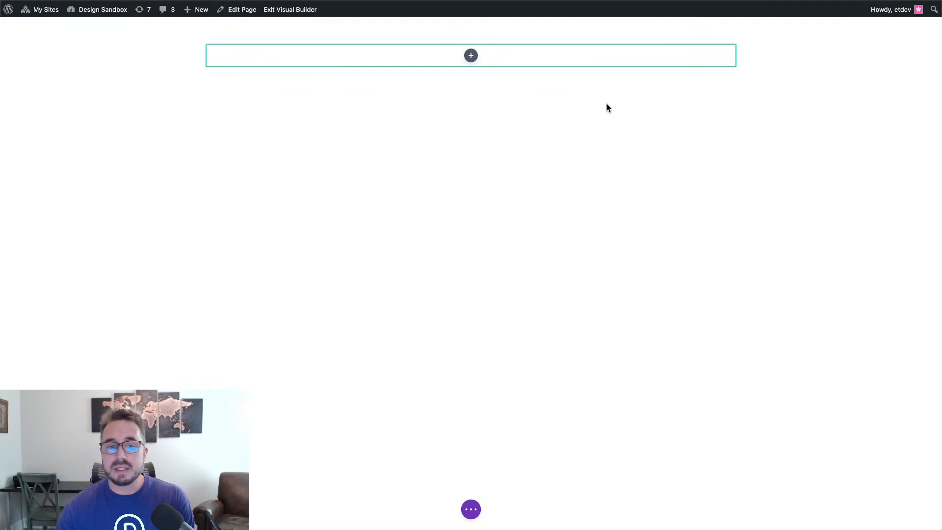
# - Add a Blurb module to the row, checking the example page's top box for reference
pyautogui.click(471, 57)
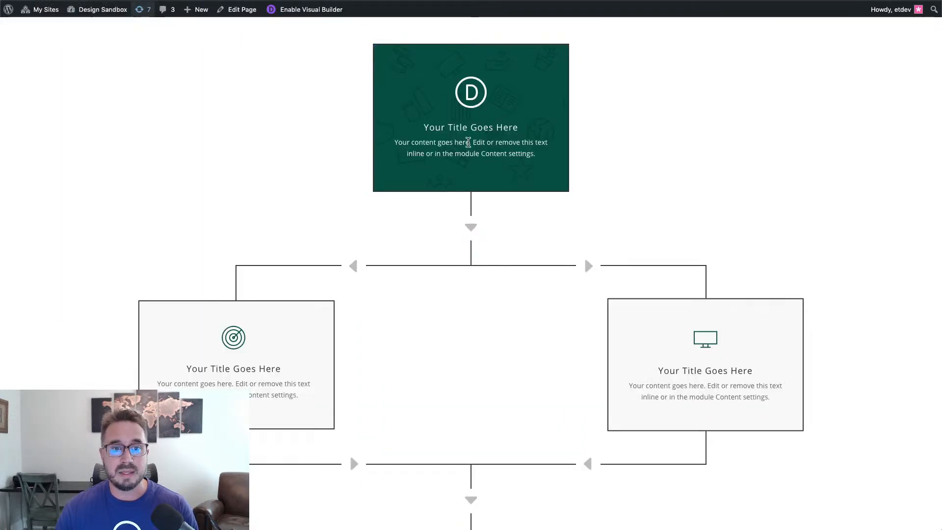
pyautogui.scroll(-3, 472, 141)
pyautogui.scroll(-8, 764, 225)
pyautogui.scroll(10, 475, 170)
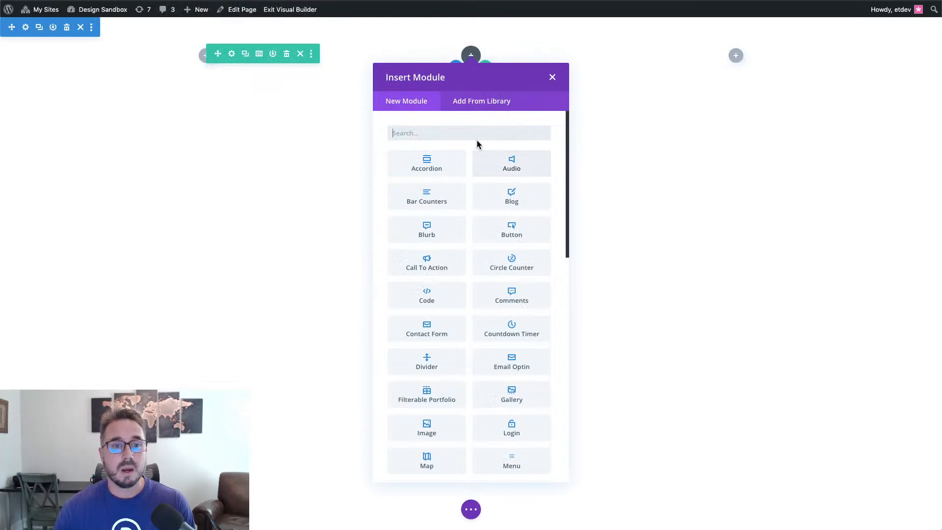
pyautogui.write('blurb')
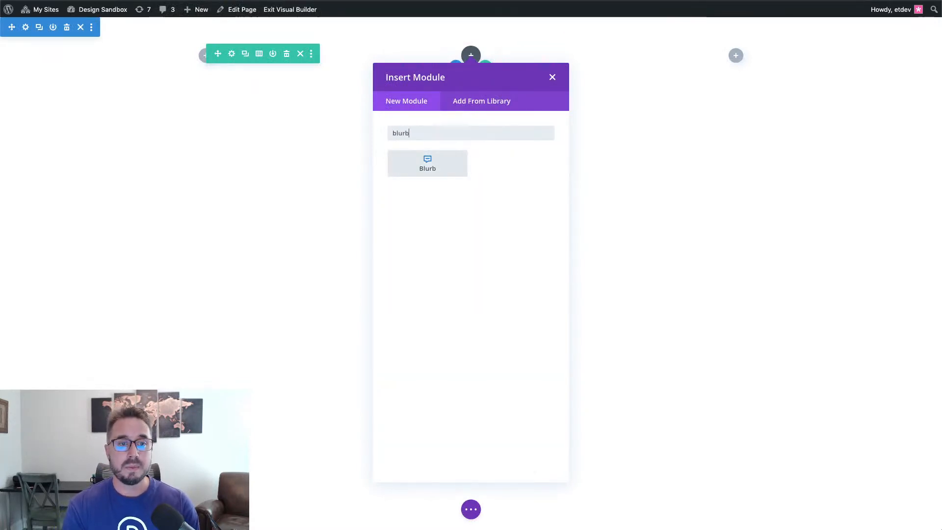
pyautogui.press('Return')
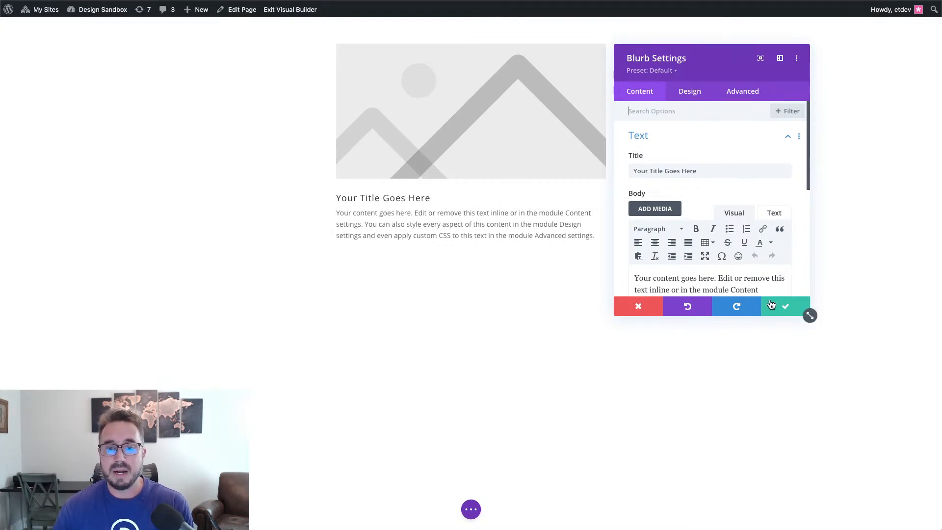
# - Replace the blurb's placeholder image with the light bulb image crowdfunding-icons-1-dark-green.png from the media library
pyautogui.scroll(-1, 729, 260)
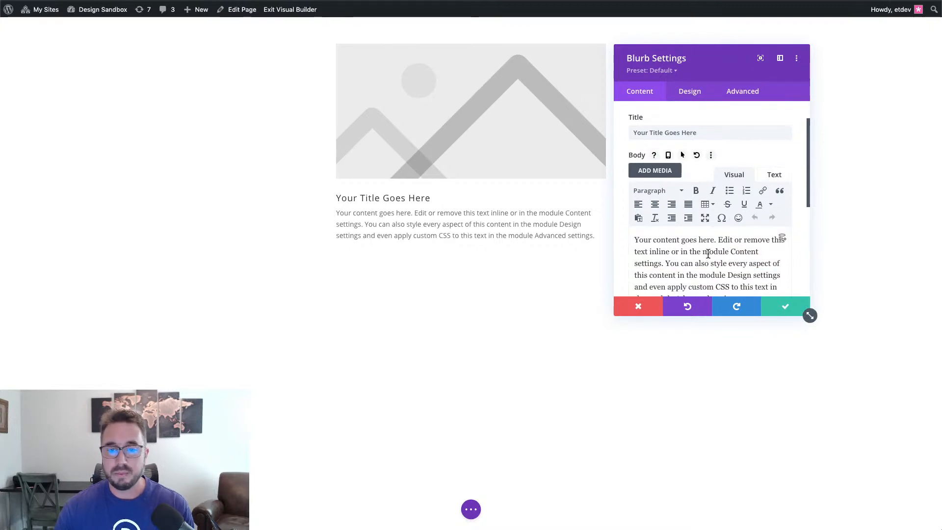
pyautogui.scroll(-3, 708, 253)
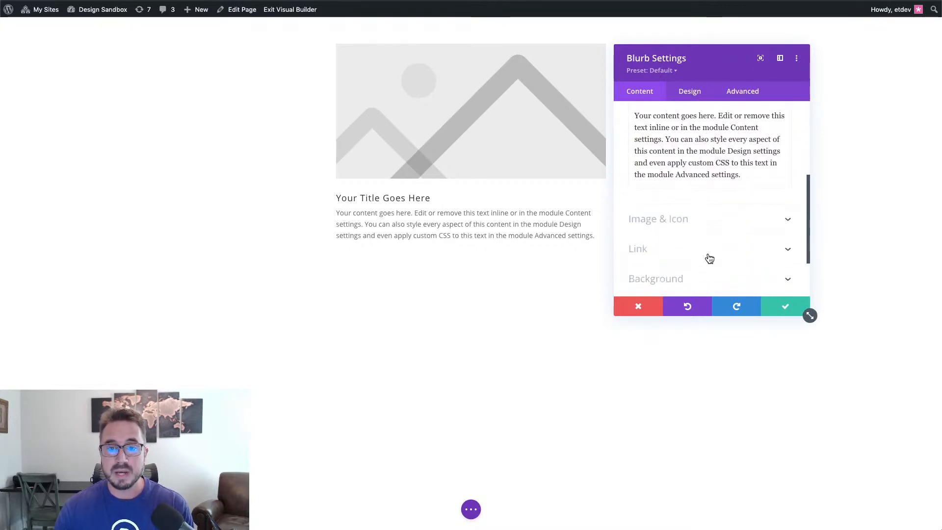
pyautogui.scroll(-1, 706, 258)
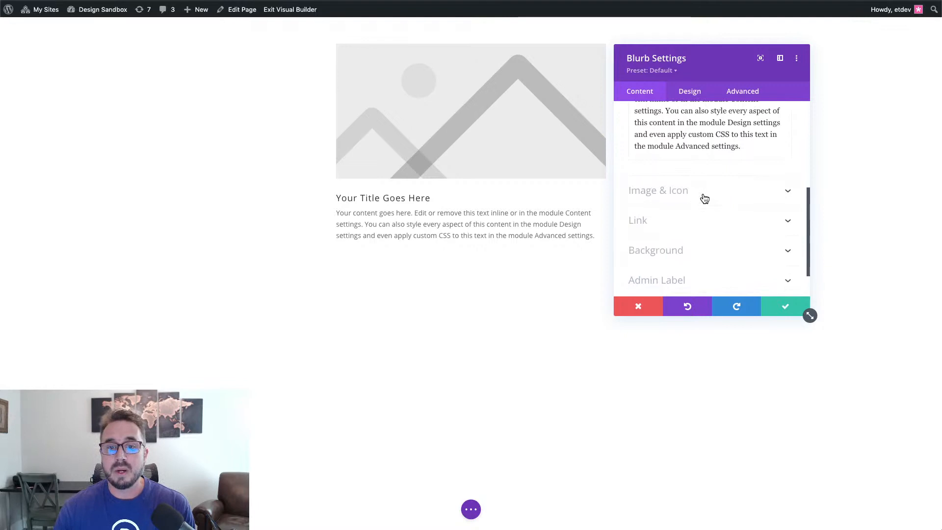
pyautogui.click(704, 196)
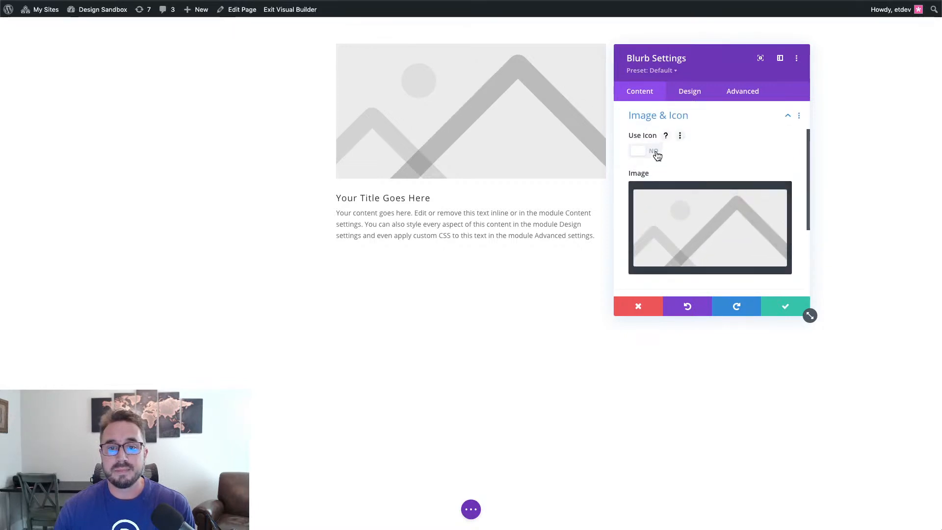
pyautogui.click(708, 236)
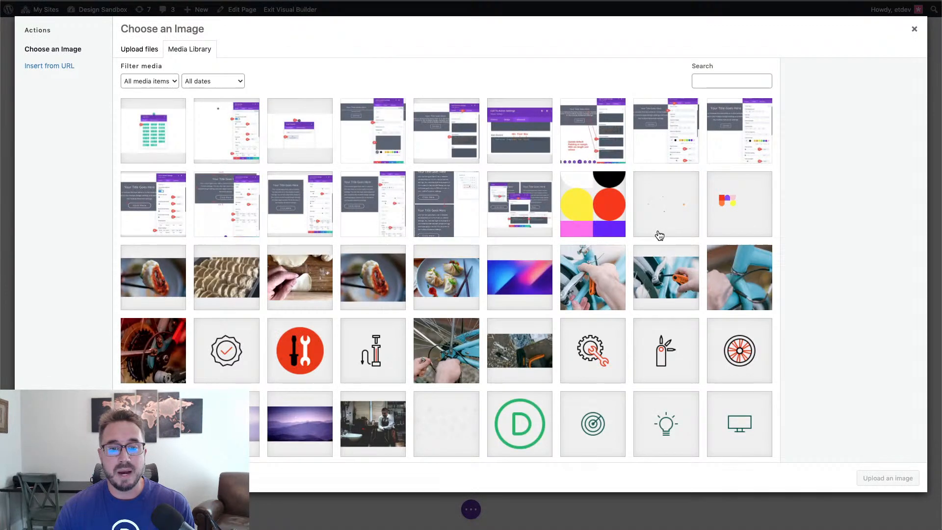
pyautogui.scroll(-6, 659, 235)
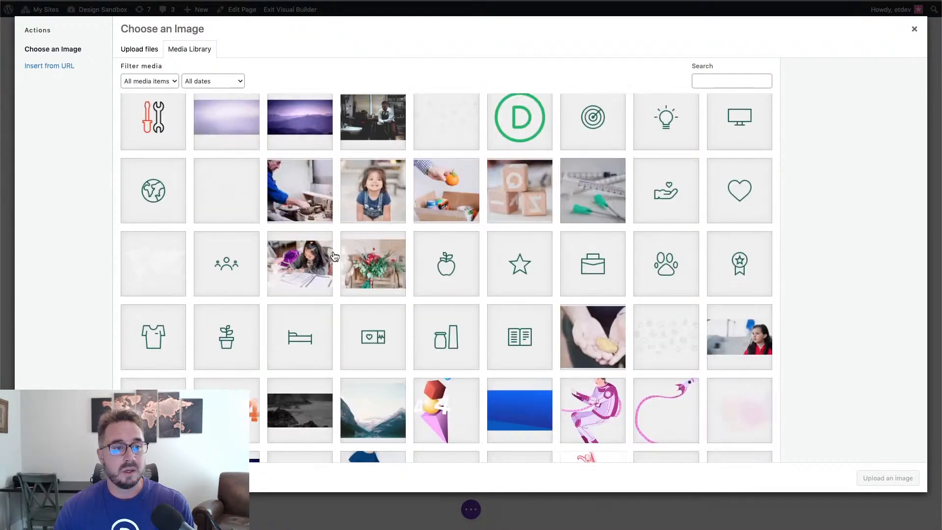
pyautogui.click(679, 134)
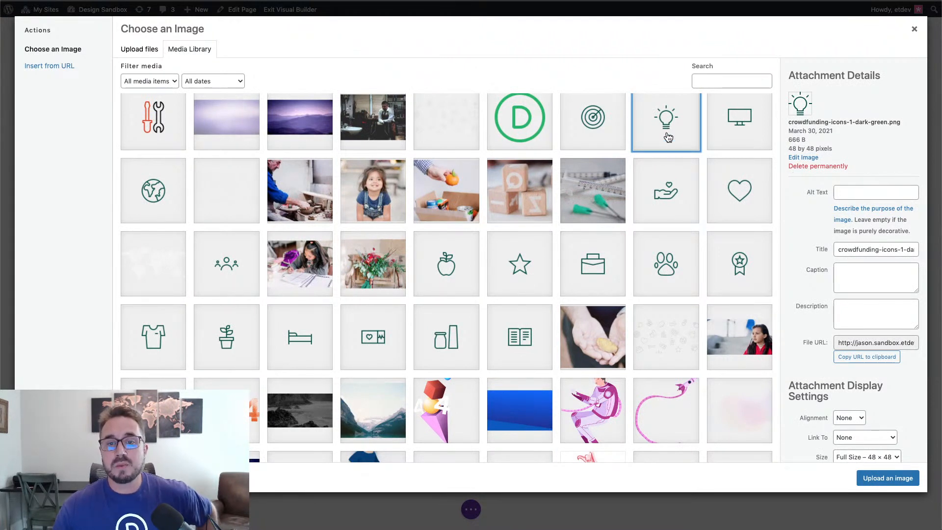
pyautogui.scroll(1, 667, 143)
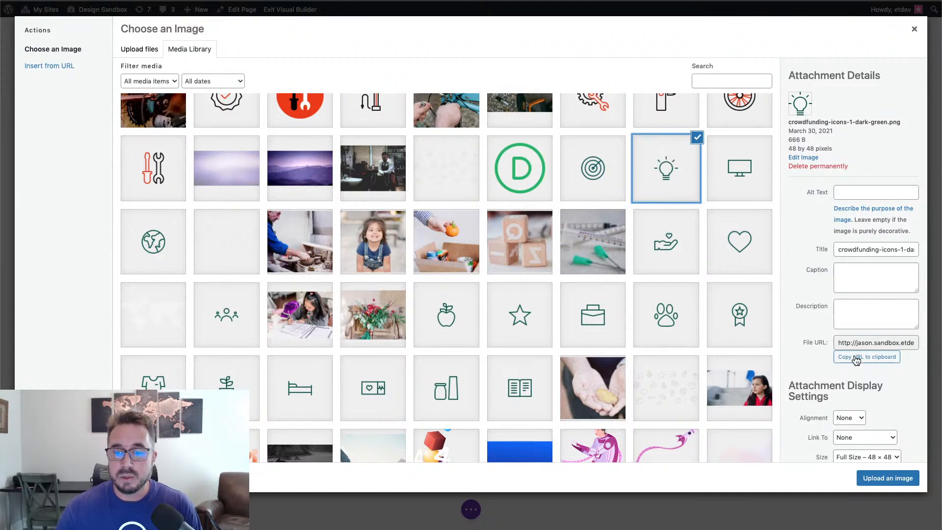
pyautogui.click(888, 482)
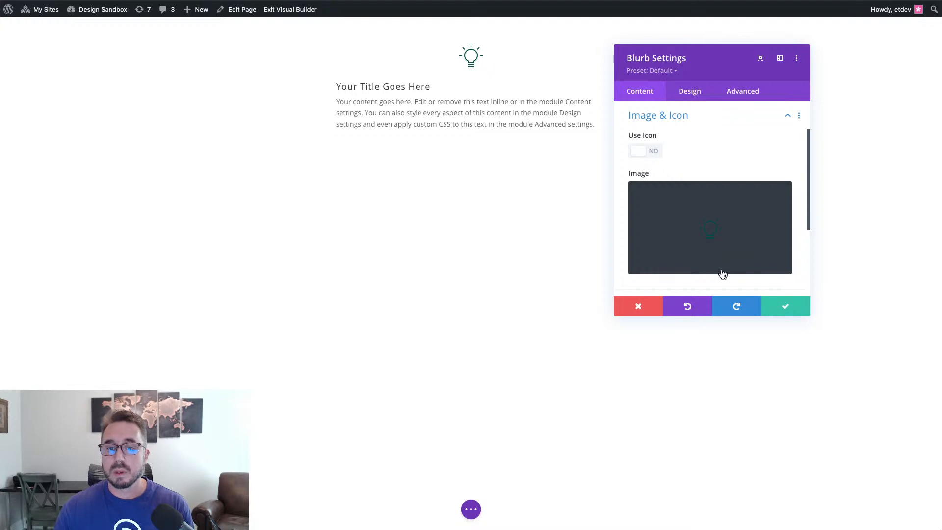
# - Give the blurb a solid light grey background colour, #f8f8f8
pyautogui.scroll(-5, 723, 271)
pyautogui.click(691, 211)
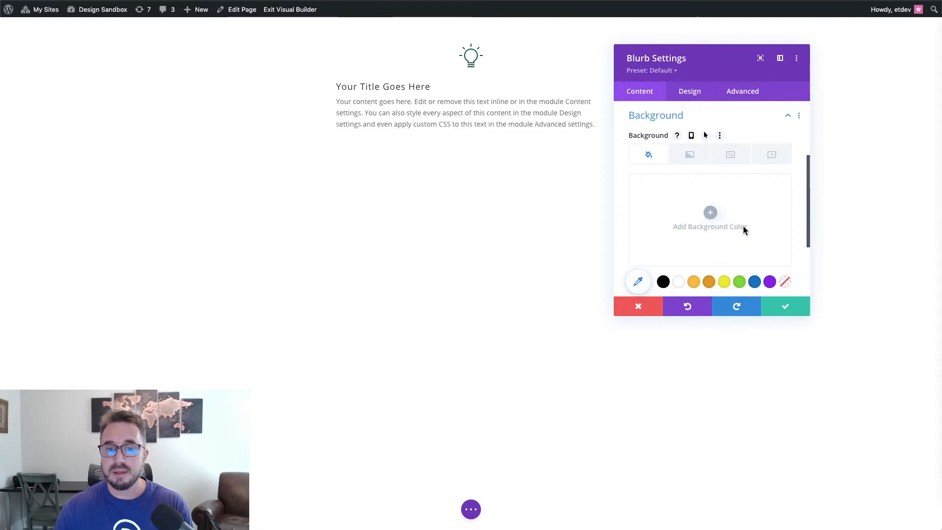
pyautogui.click(710, 214)
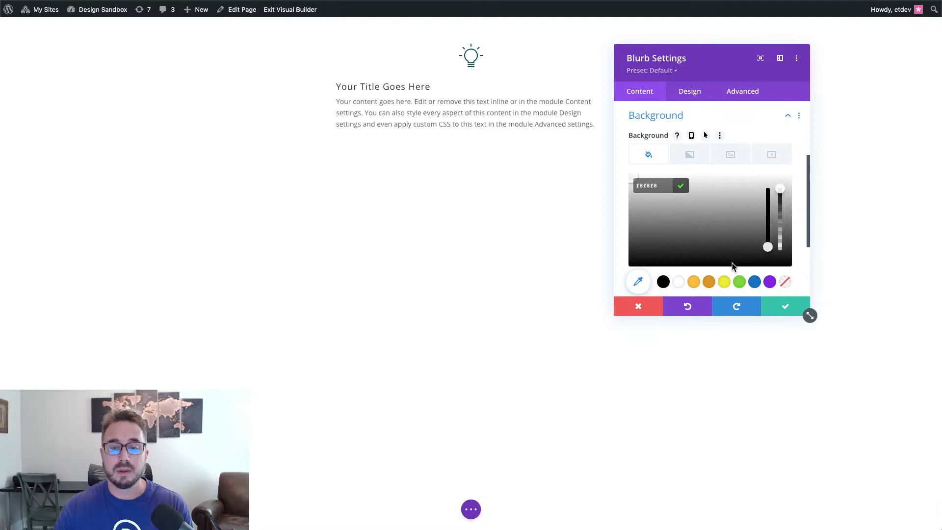
pyautogui.click(801, 217)
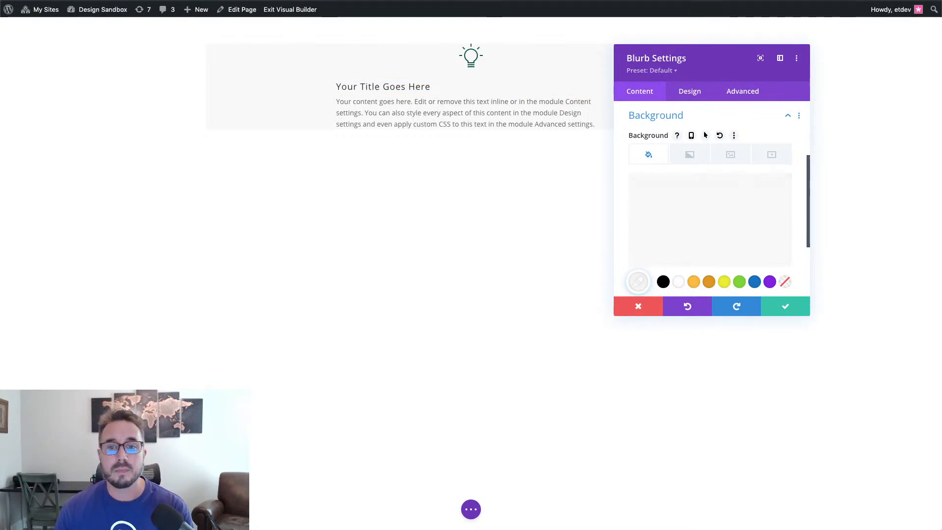
# - Center the blurb's text alignment in its design settings
pyautogui.click(687, 95)
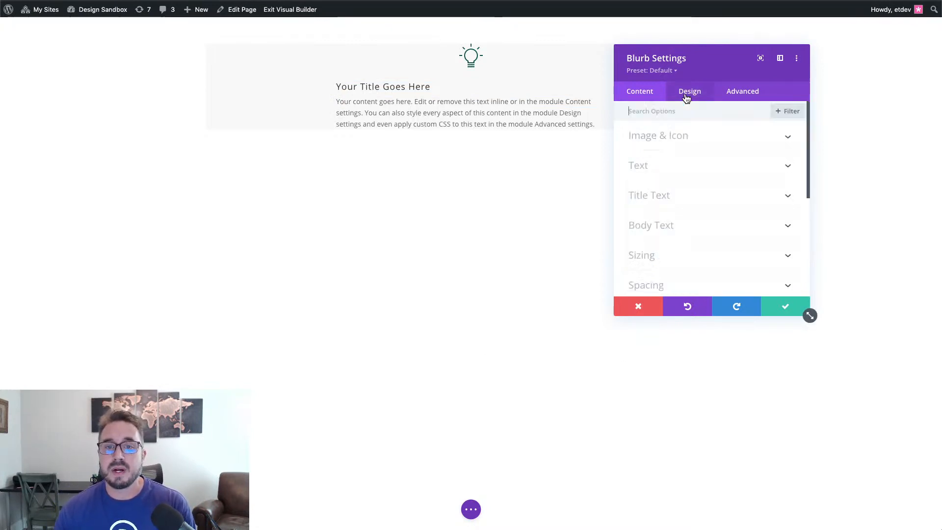
pyautogui.click(679, 140)
pyautogui.click(680, 140)
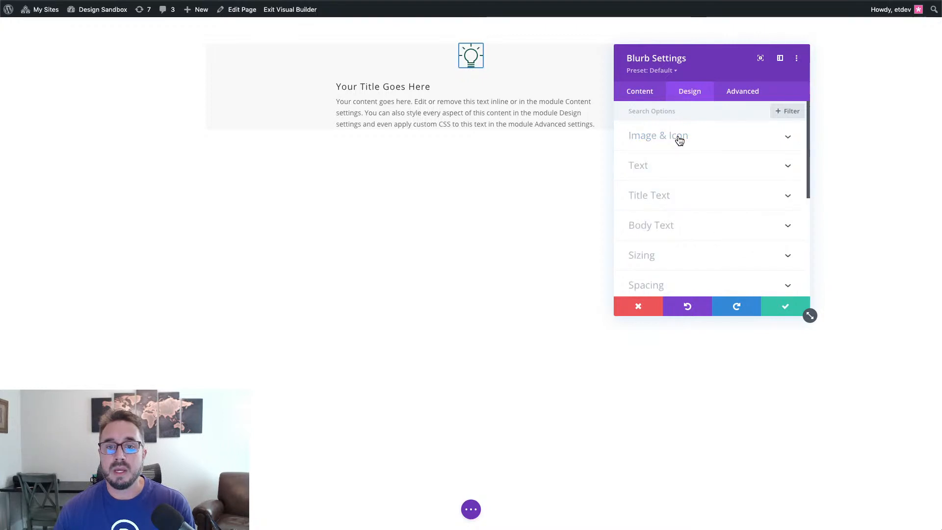
pyautogui.click(682, 176)
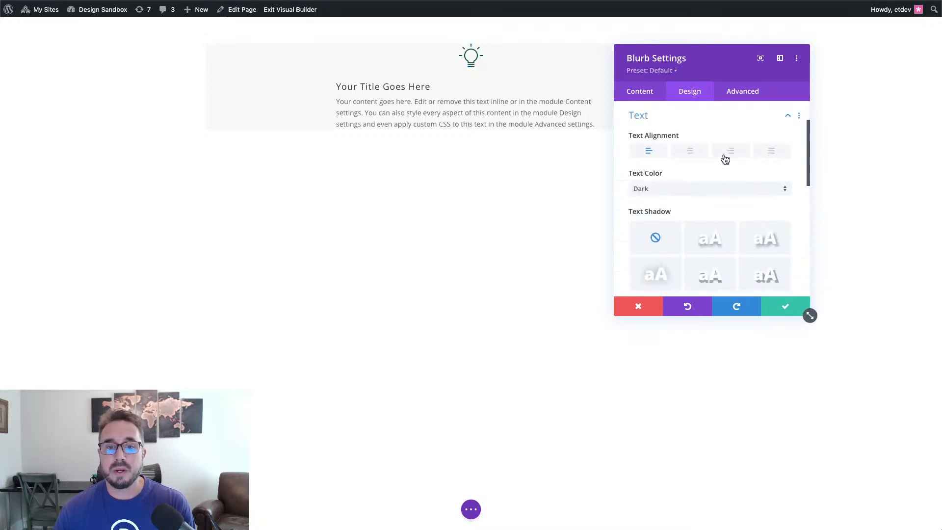
pyautogui.click(690, 152)
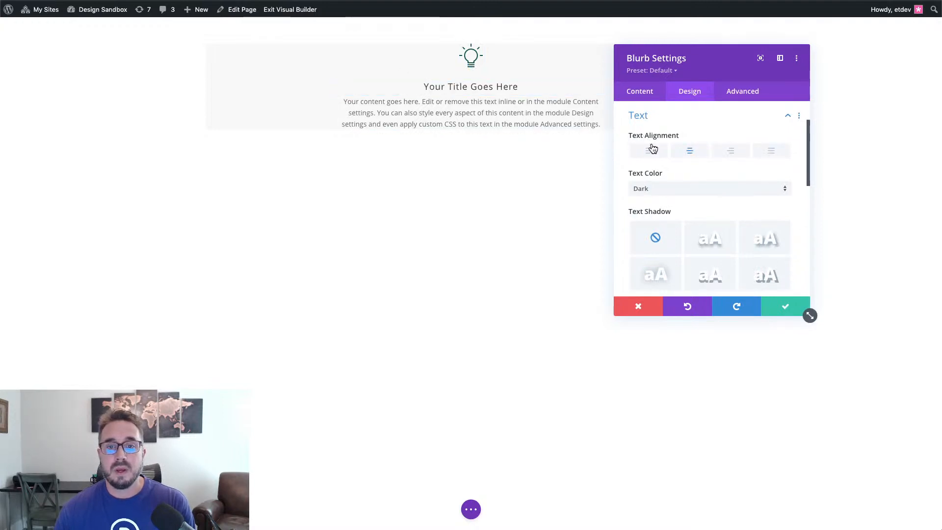
# - Enable responsive values for the blurb's max width and set the desktop value to 400px
pyautogui.scroll(-1, 697, 173)
pyautogui.scroll(-5, 698, 173)
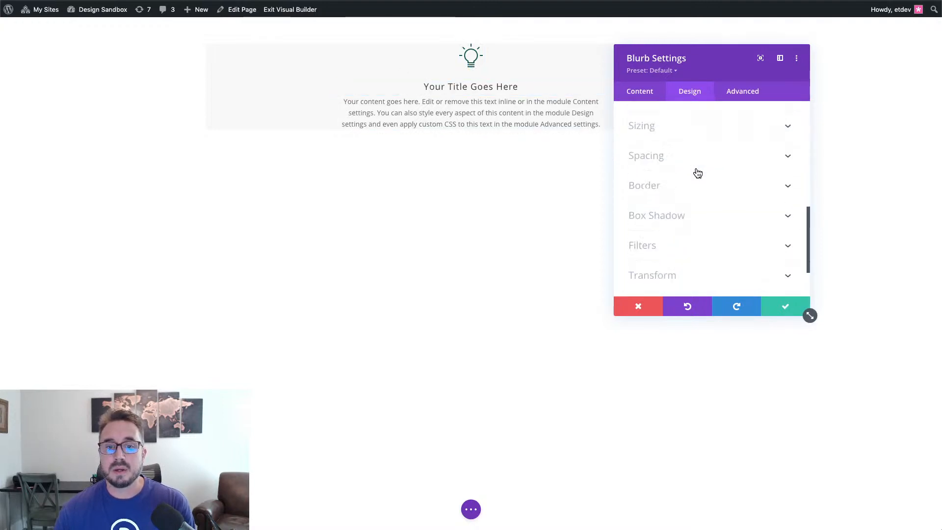
pyautogui.scroll(2, 685, 125)
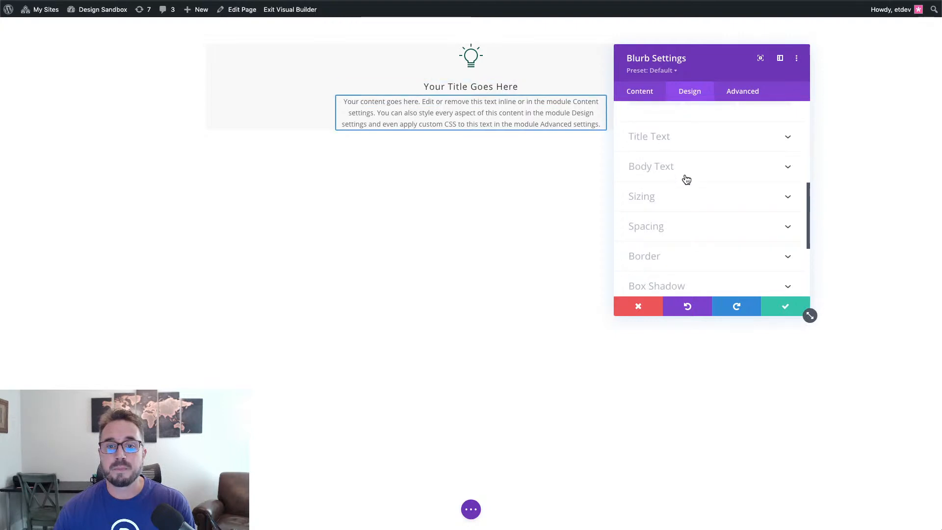
pyautogui.click(685, 199)
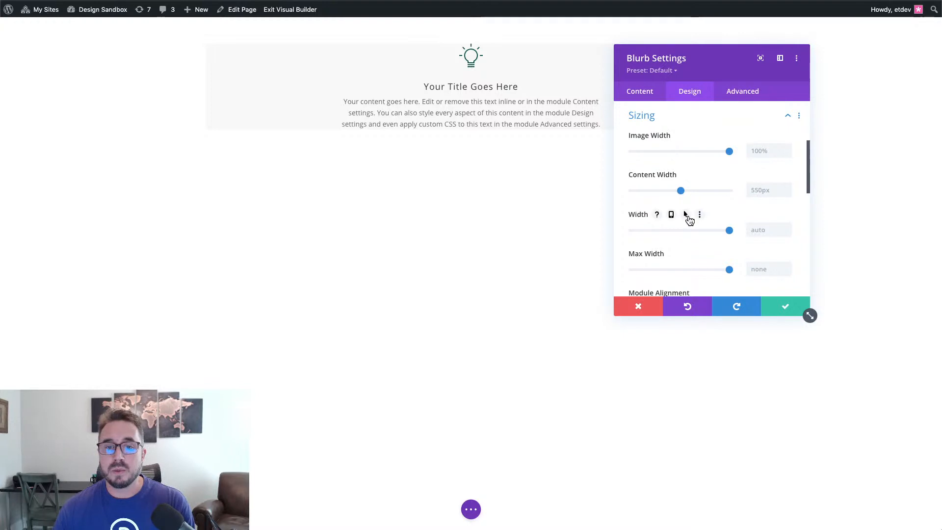
pyautogui.scroll(-1, 686, 221)
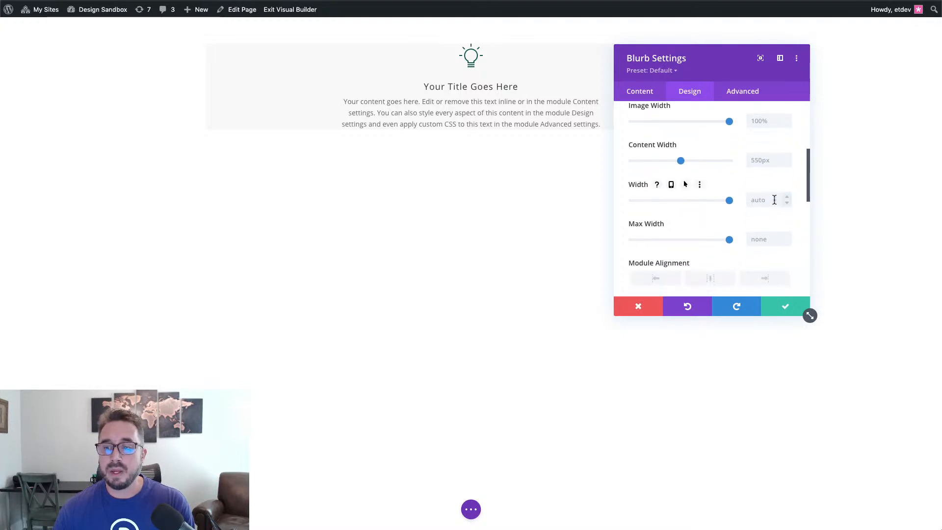
pyautogui.scroll(-1, 774, 197)
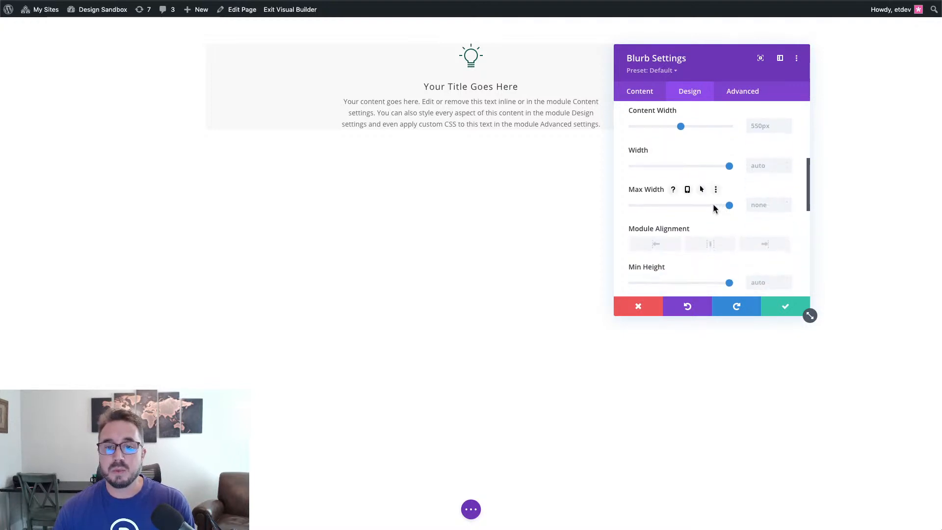
pyautogui.click(688, 191)
pyautogui.click(763, 235)
pyautogui.write('400px')
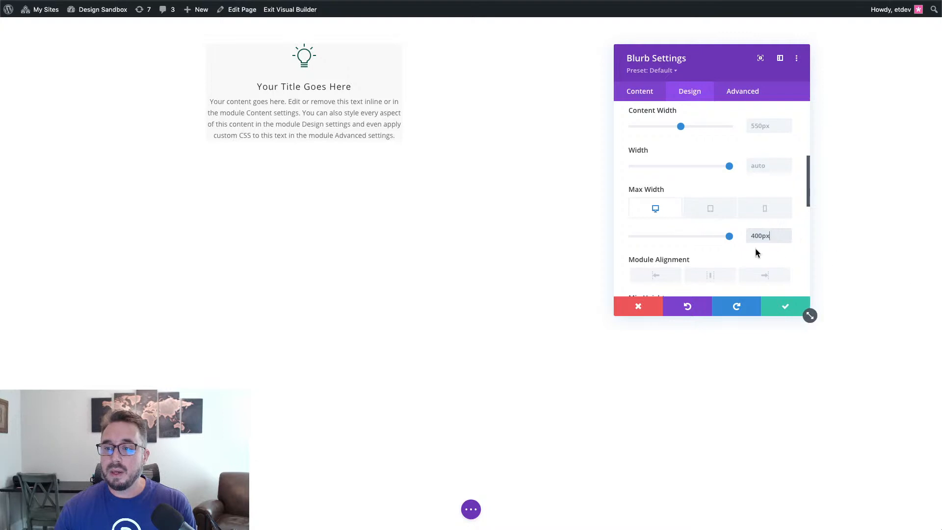
# - Set the blurb's max width to 400px for tablet and 90% for phone, and return to the desktop view
pyautogui.click(710, 208)
pyautogui.click(767, 236)
pyautogui.write('400px')
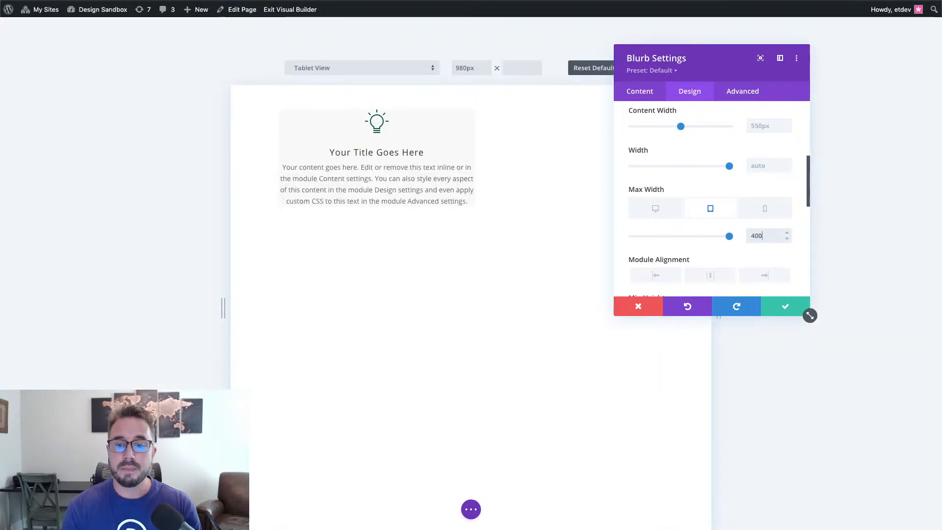
pyautogui.click(769, 216)
pyautogui.click(761, 235)
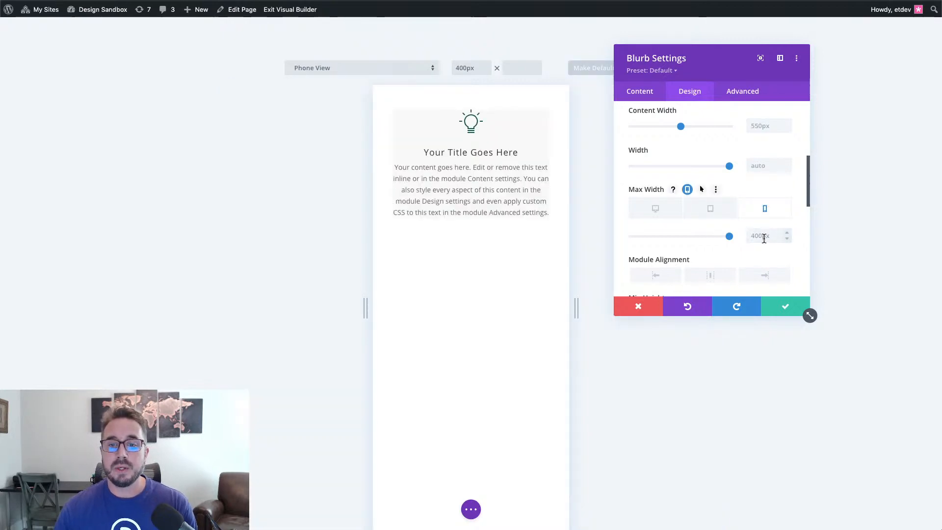
pyautogui.write('90%')
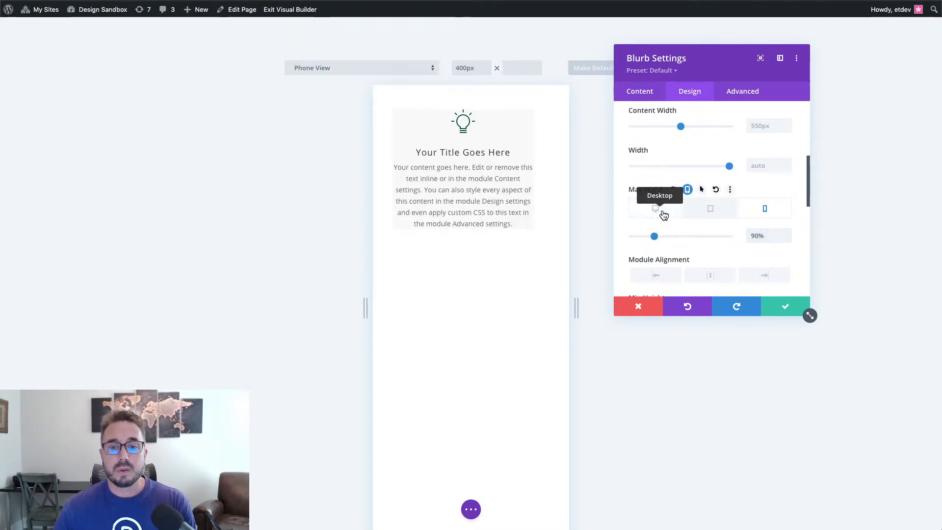
pyautogui.click(710, 210)
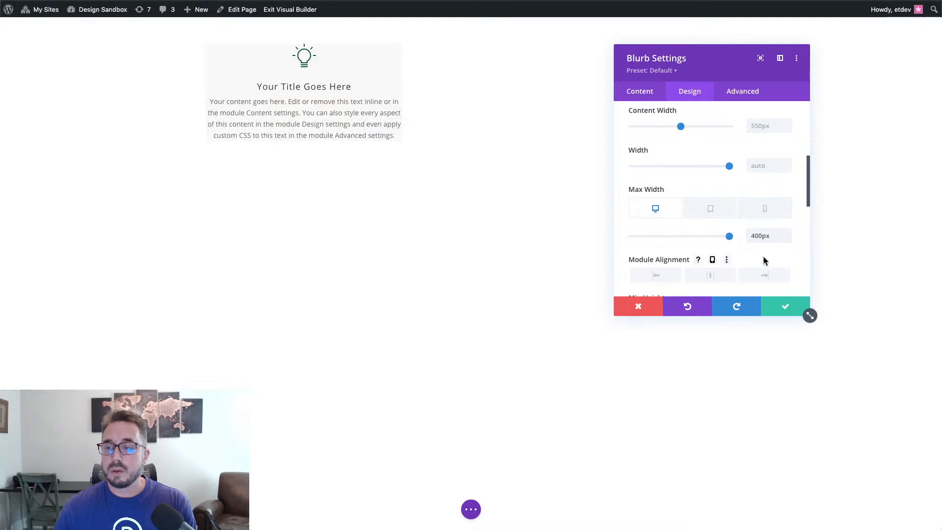
# - Center the blurb module's alignment and move its settings window away from the box
pyautogui.scroll(-2, 763, 260)
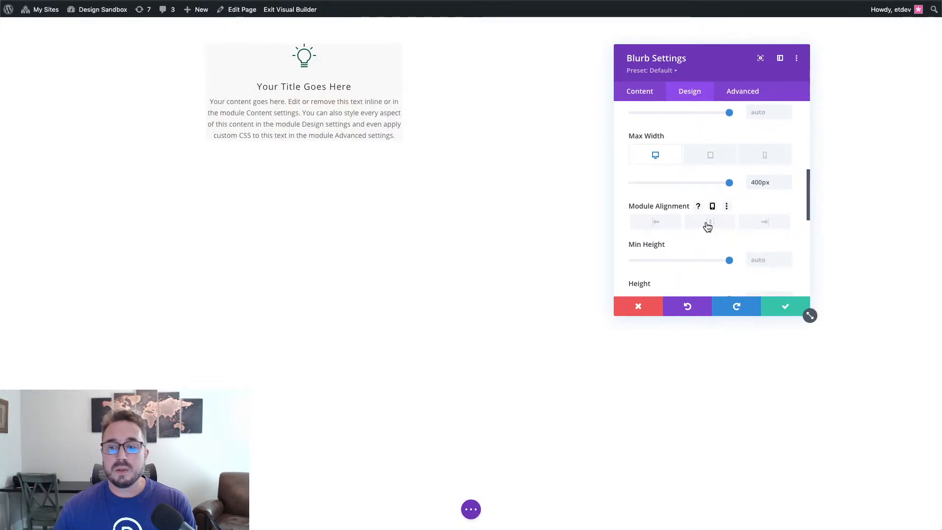
pyautogui.click(707, 226)
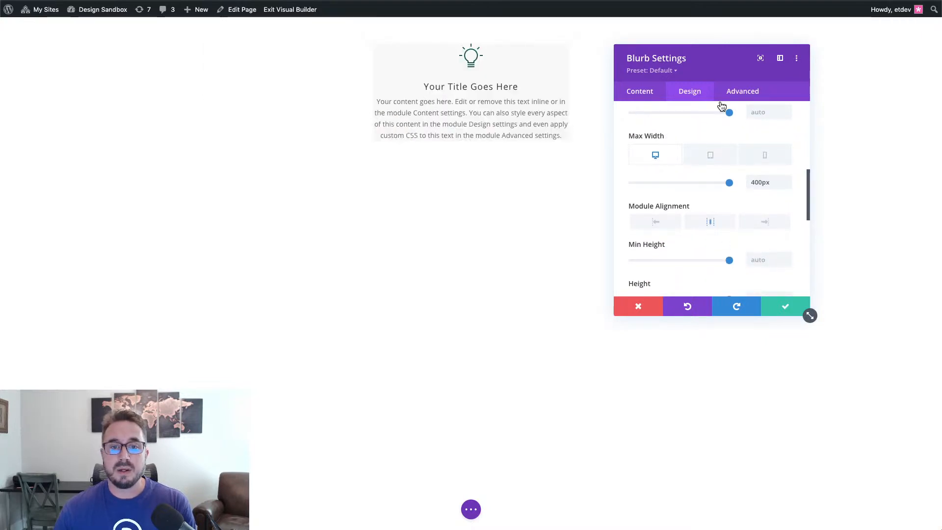
pyautogui.moveTo(715, 63); pyautogui.dragTo(816, 48)
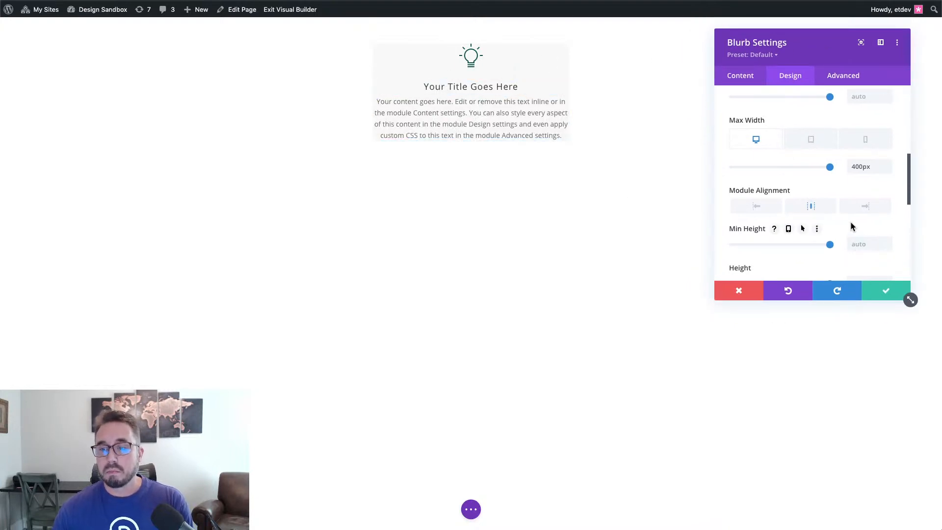
# - Set the blurb's padding to 6% on the top and bottom and 3% on the left and right, linking each pair
pyautogui.scroll(-5, 851, 226)
pyautogui.scroll(-1, 851, 222)
pyautogui.click(811, 147)
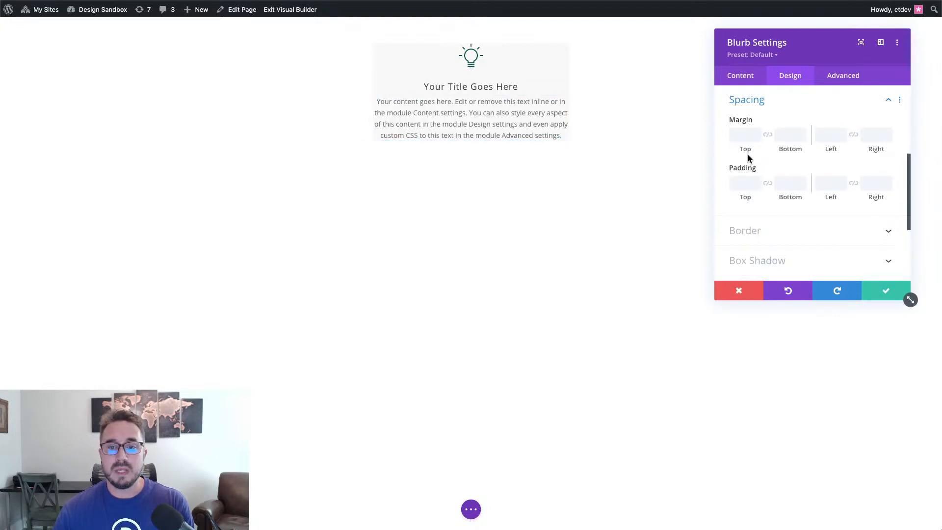
pyautogui.click(744, 182)
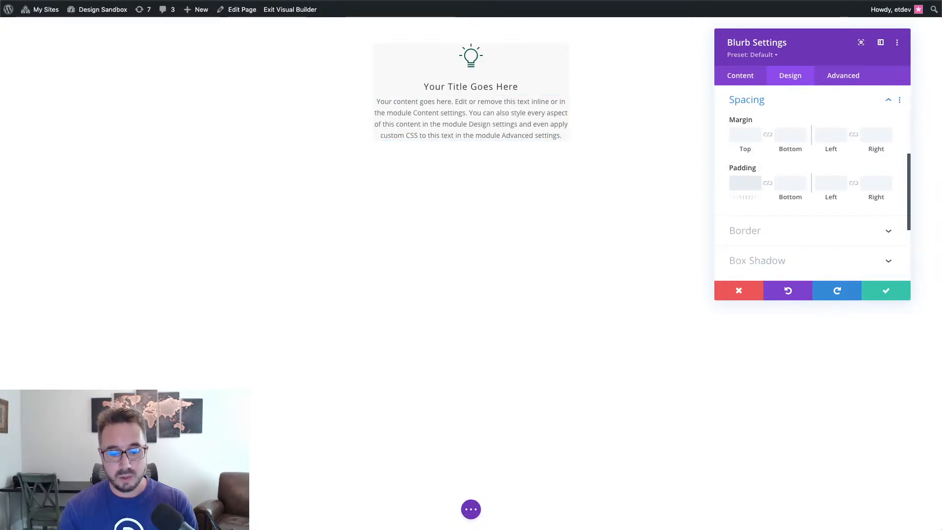
pyautogui.write('6%')
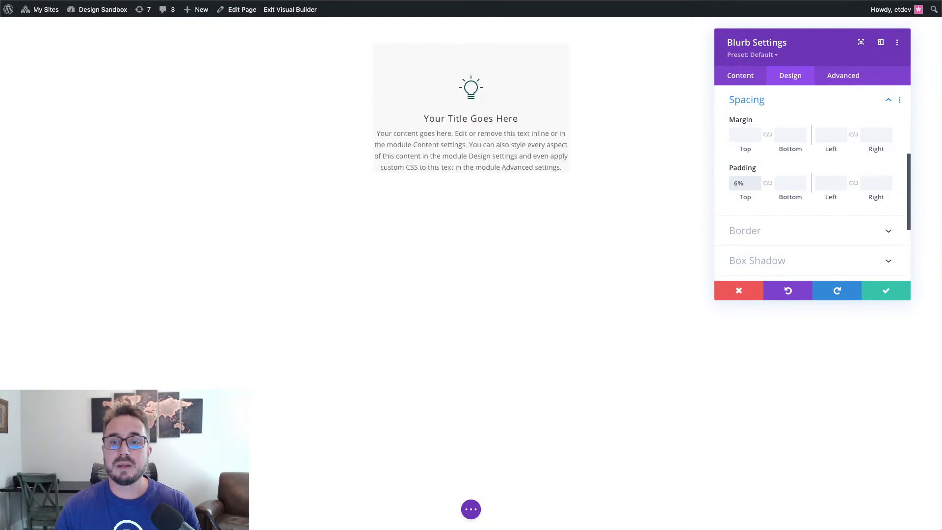
pyautogui.click(768, 183)
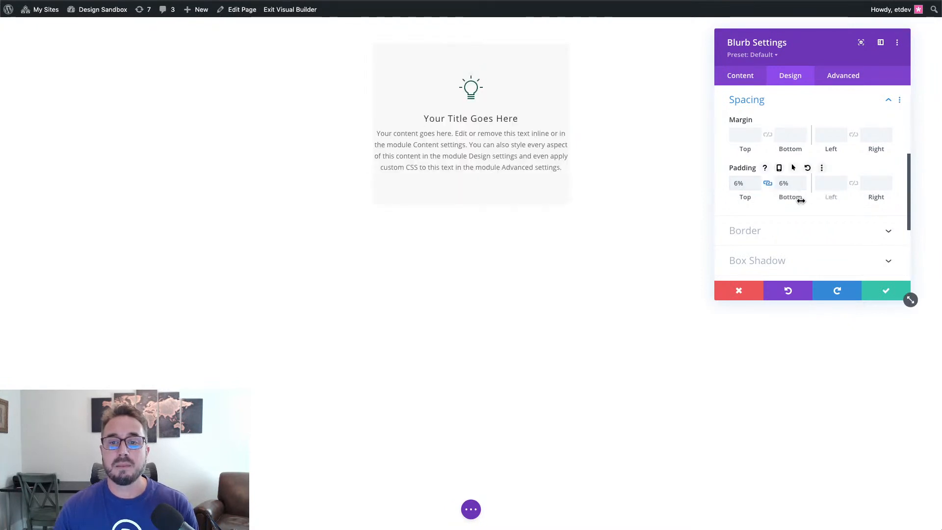
pyautogui.click(828, 182)
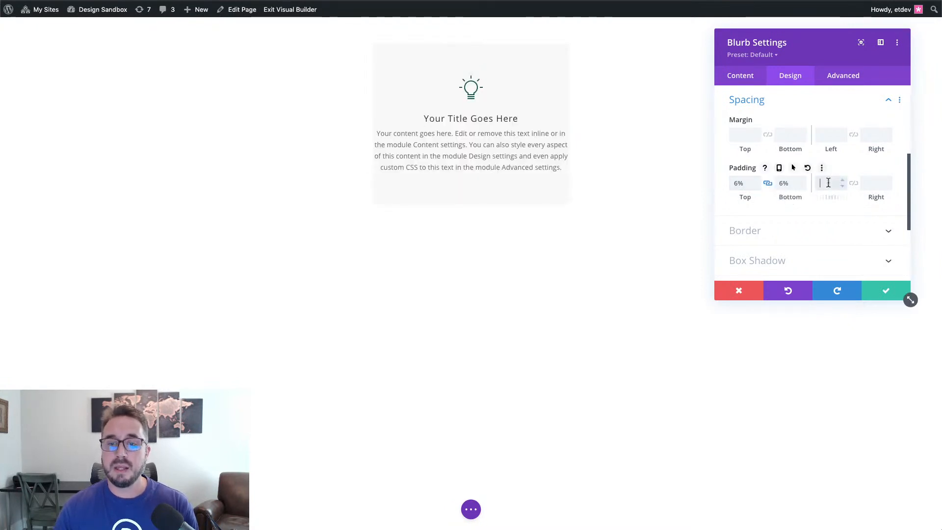
pyautogui.write('3%')
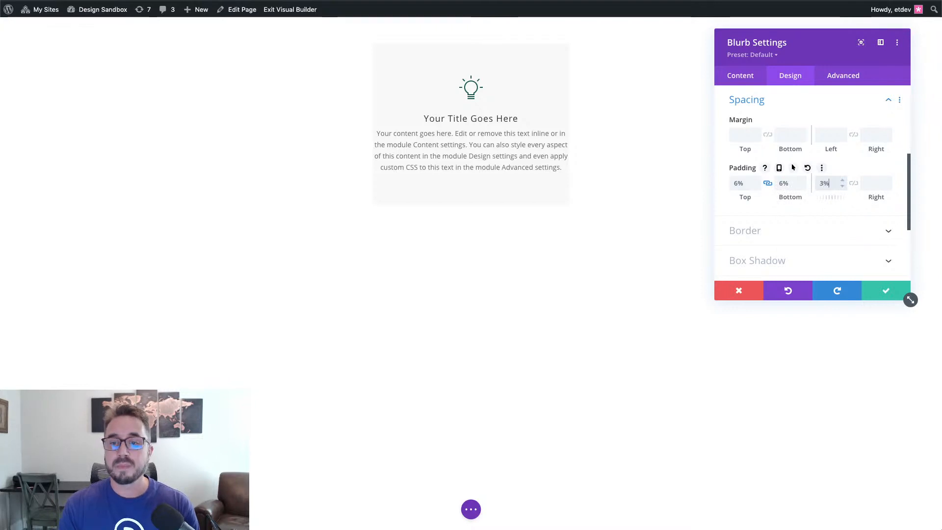
pyautogui.click(853, 183)
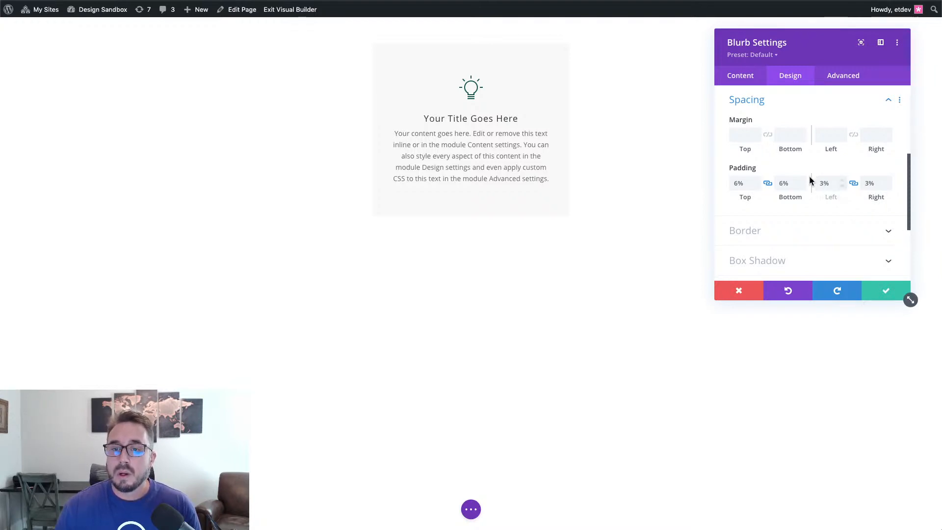
pyautogui.click(799, 109)
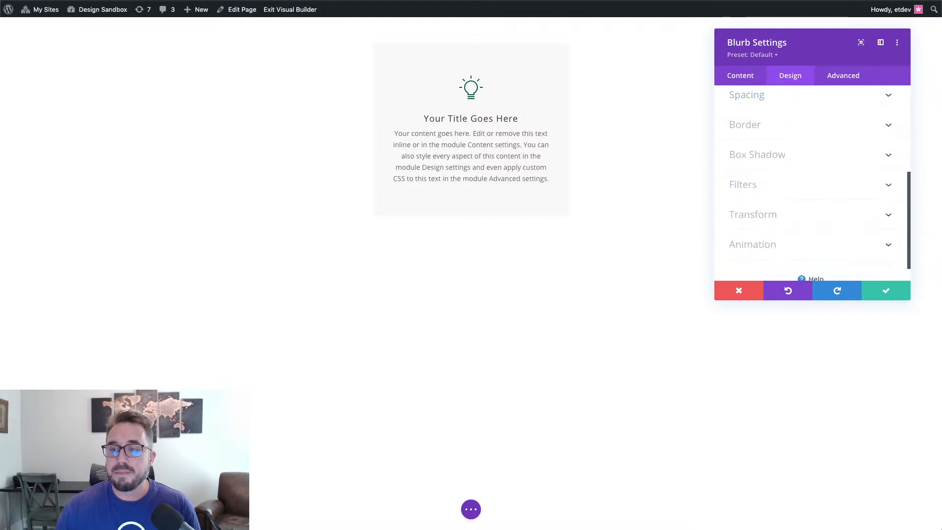
# - Give the blurb a 2px border on all sides, keeping its corners square
pyautogui.click(771, 129)
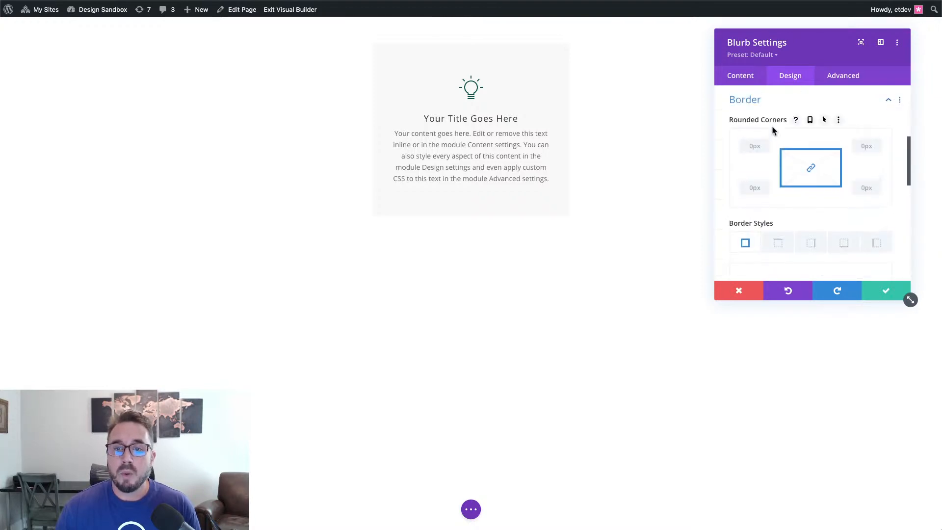
pyautogui.click(764, 144)
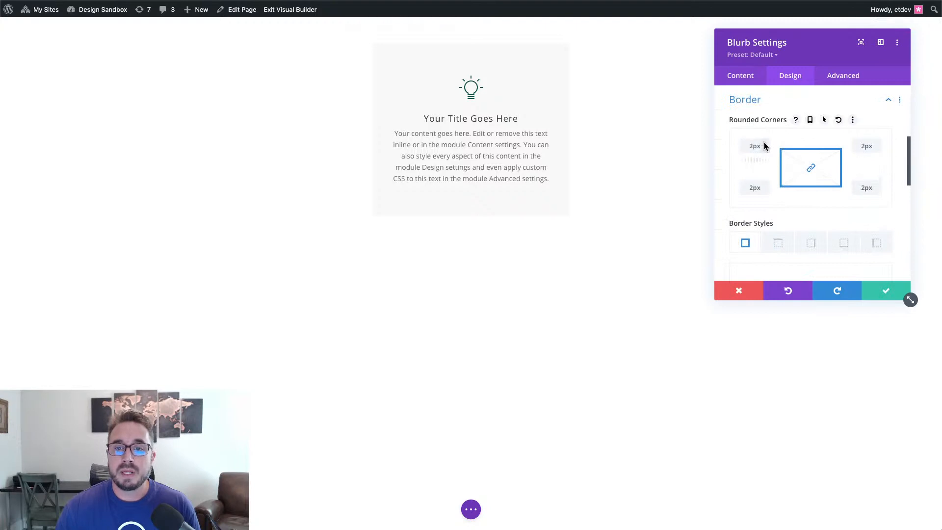
pyautogui.click(838, 120)
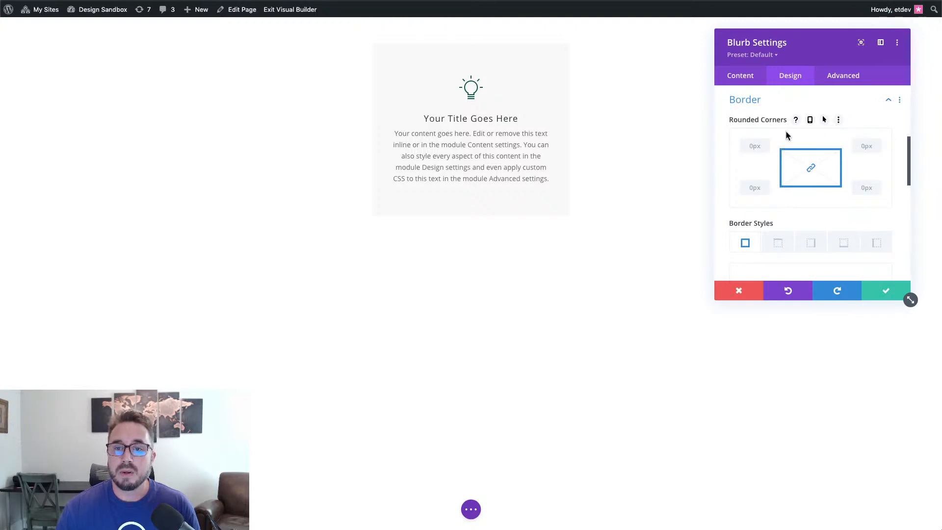
pyautogui.scroll(-5, 775, 141)
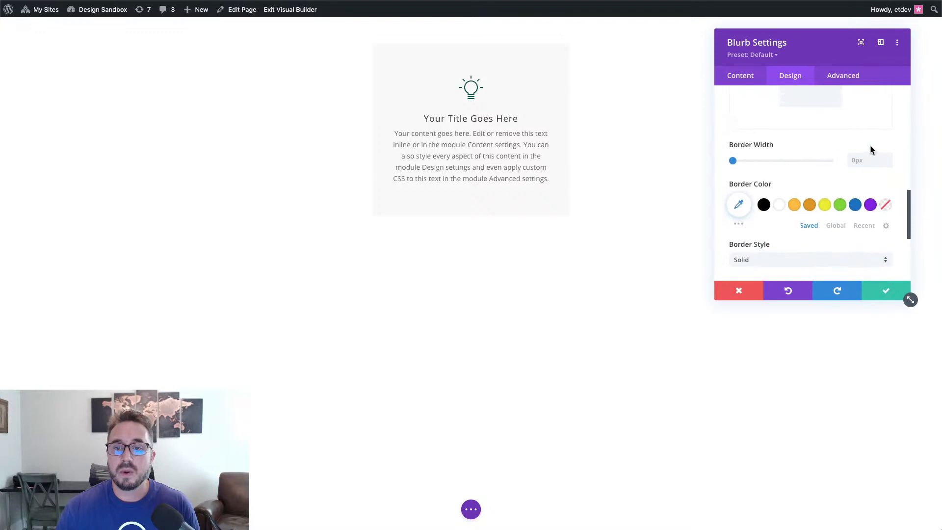
pyautogui.click(889, 157)
pyautogui.click(889, 156)
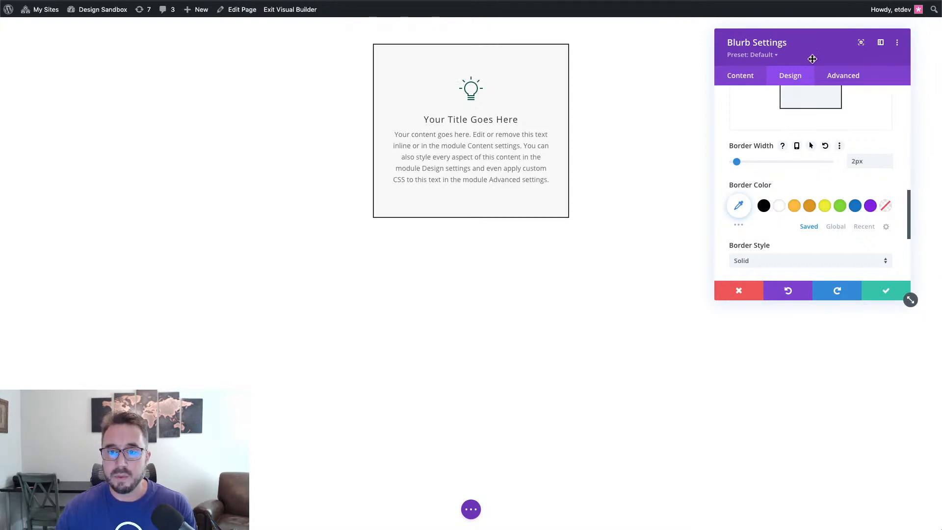
pyautogui.scroll(-2, 808, 149)
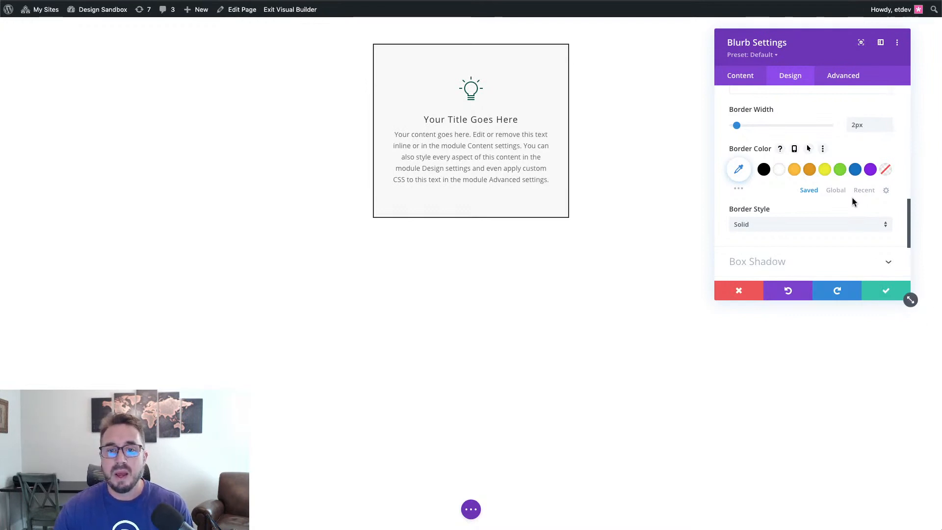
# - Delete the sentence starting "You can also style every aspect" from the blurb's body text and save the module settings
pyautogui.click(739, 77)
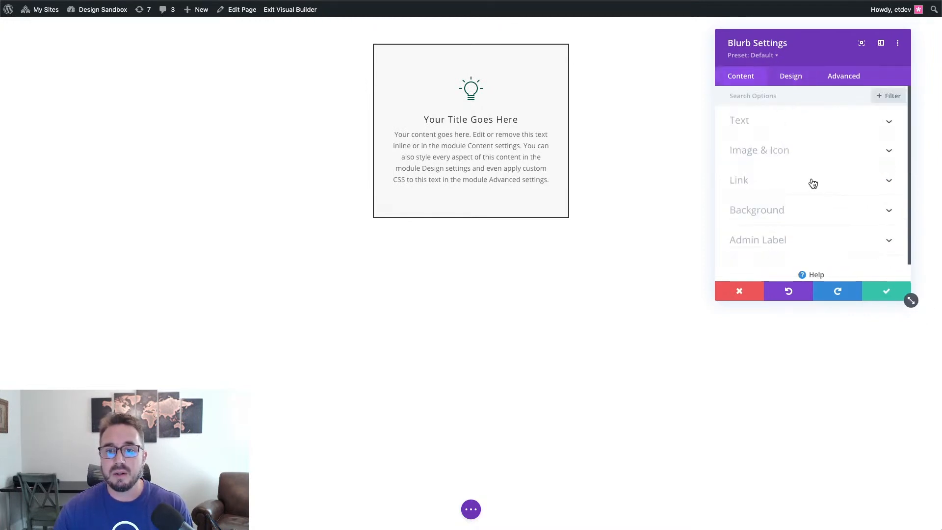
pyautogui.click(748, 126)
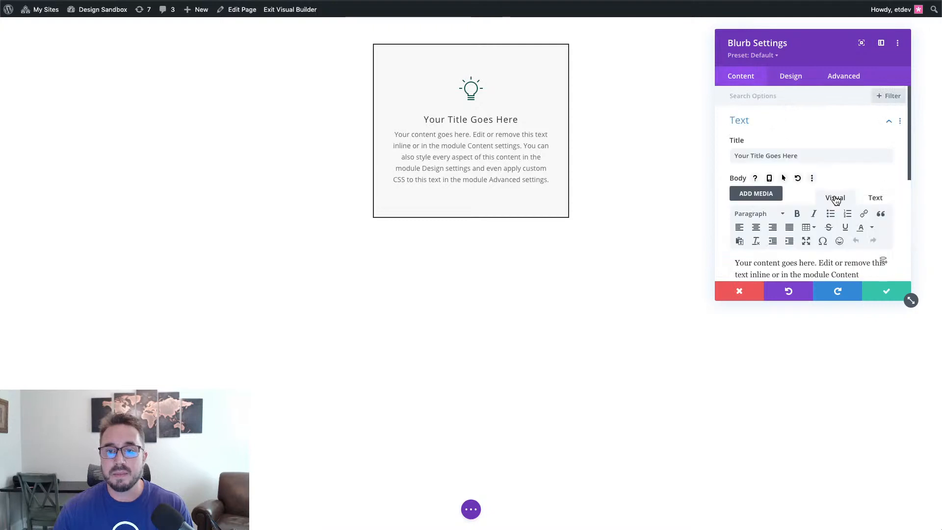
pyautogui.moveTo(847, 240); pyautogui.dragTo(775, 206)
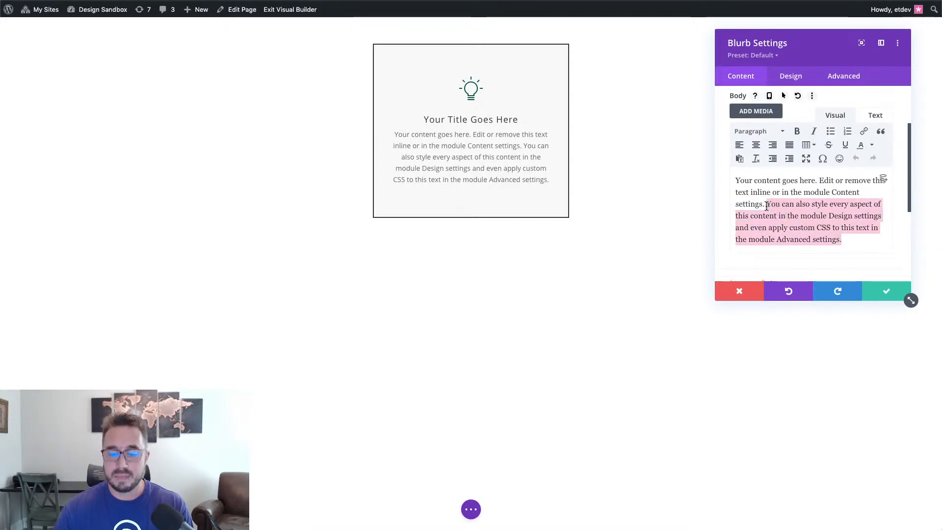
pyautogui.press('BackSpace')
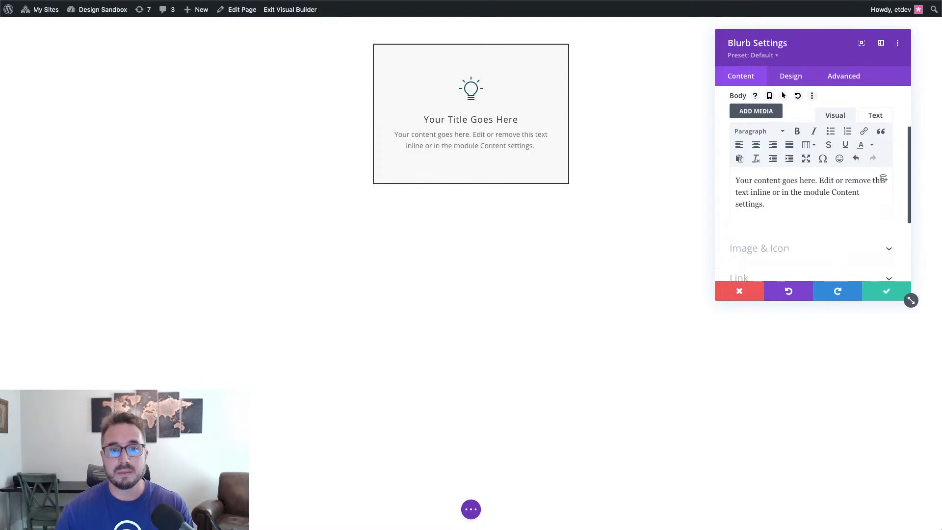
pyautogui.click(887, 294)
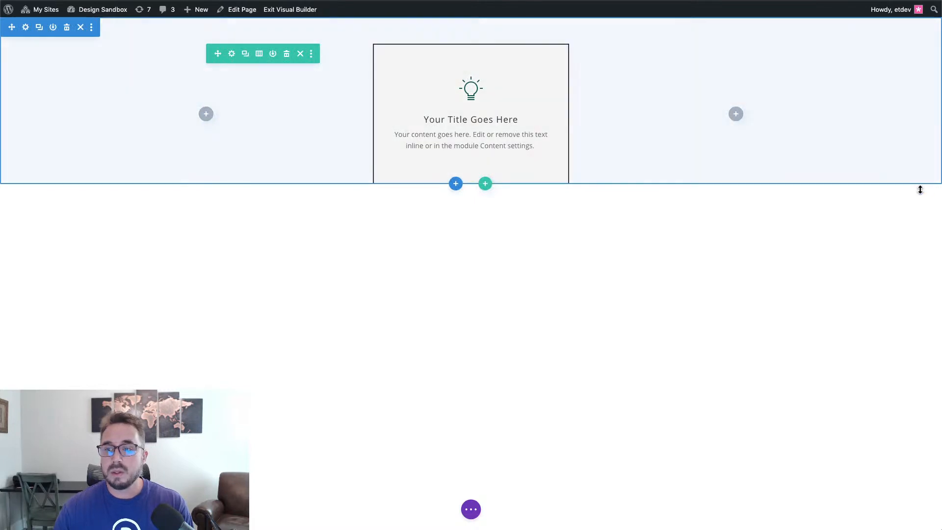
# - Insert a single-column row below the blurb's row without adding a module to it
pyautogui.click(485, 186)
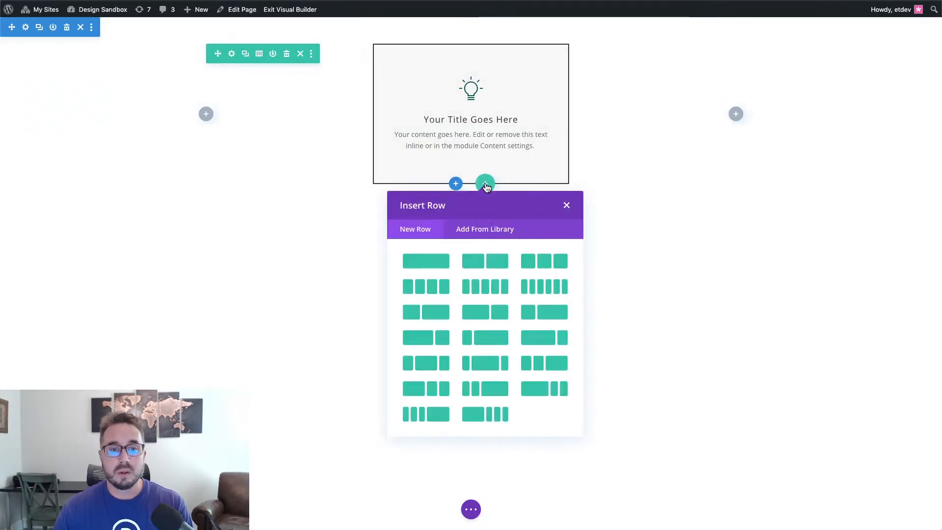
pyautogui.click(435, 262)
pyautogui.click(547, 229)
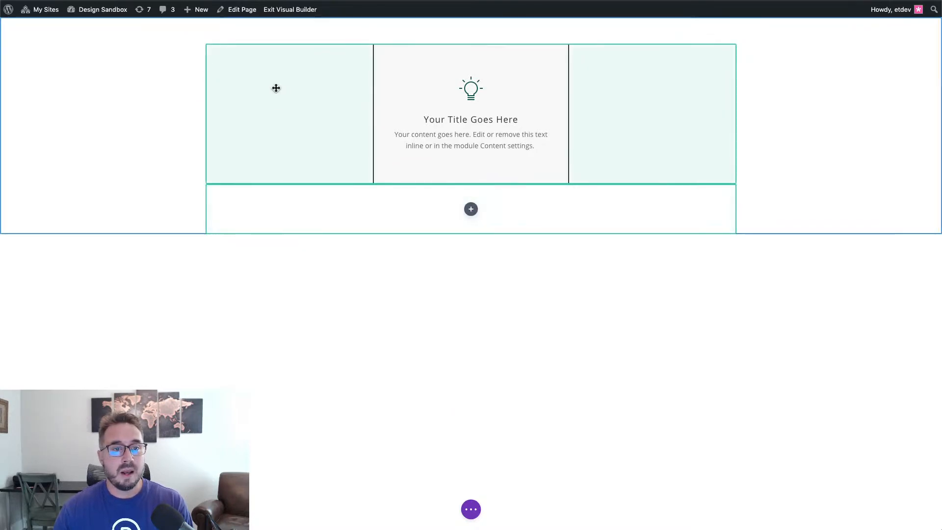
# - Copy the row styles from the blurb's row and paste them onto the new empty row beneath it
pyautogui.moveTo(273, 88)
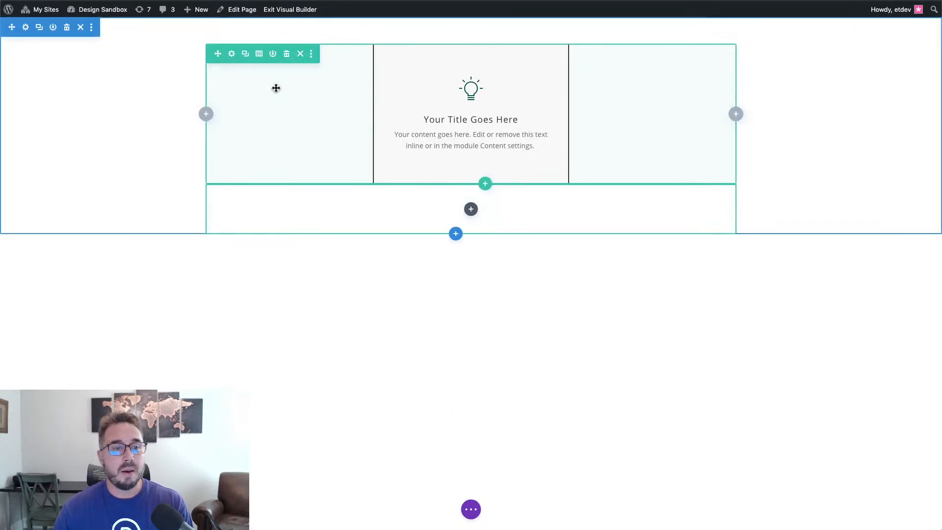
pyautogui.rightClick(232, 57)
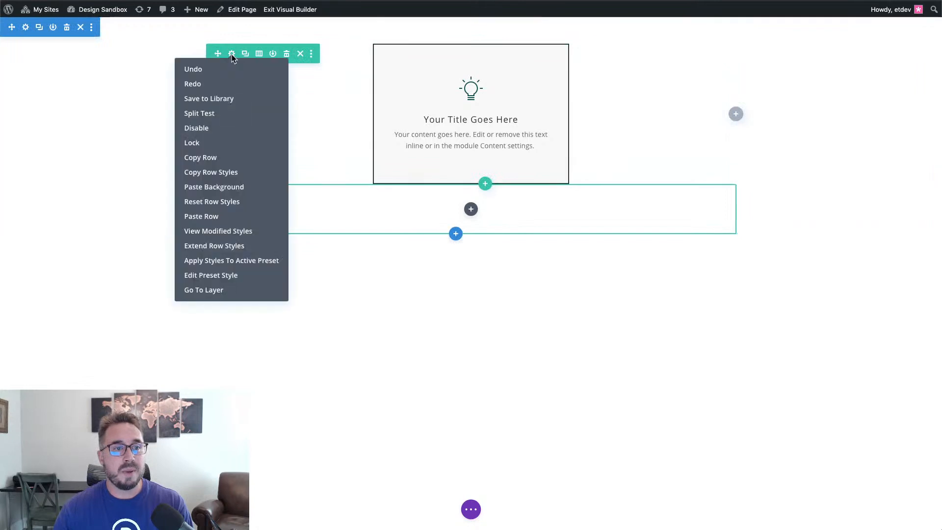
pyautogui.click(217, 179)
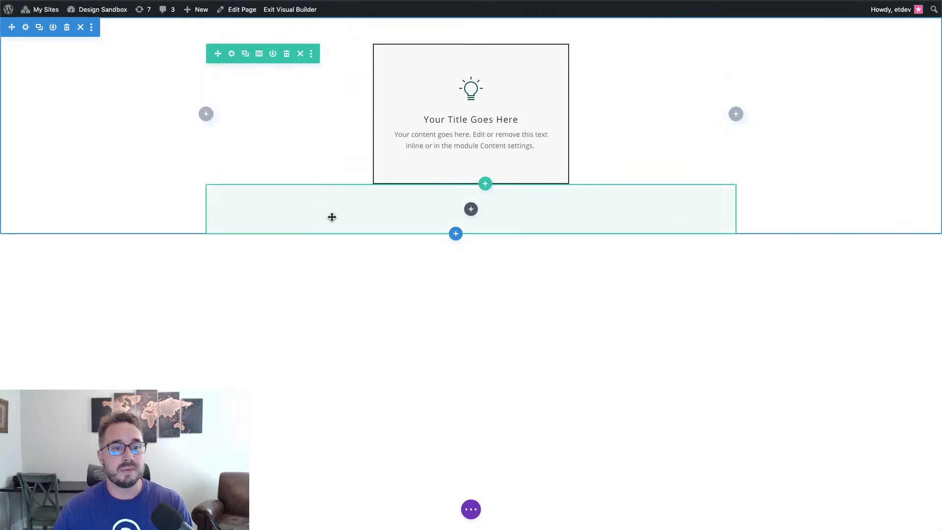
pyautogui.rightClick(232, 194)
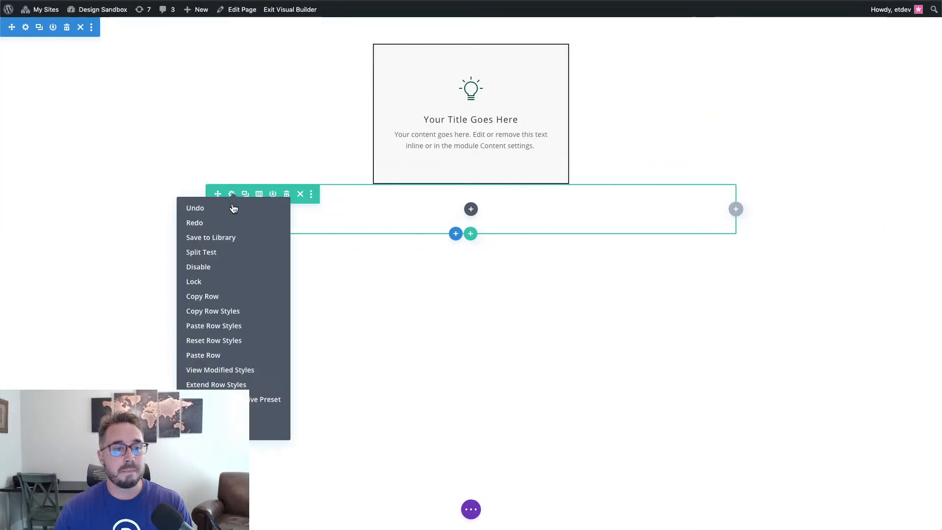
pyautogui.click(234, 331)
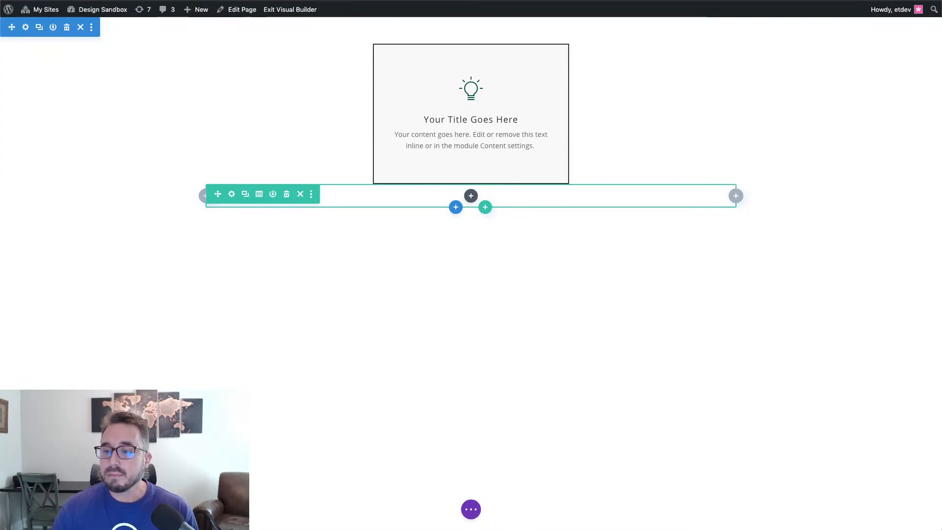
# - Add a Divider module to the empty row below the blurb
pyautogui.click(470, 197)
pyautogui.write('divider')
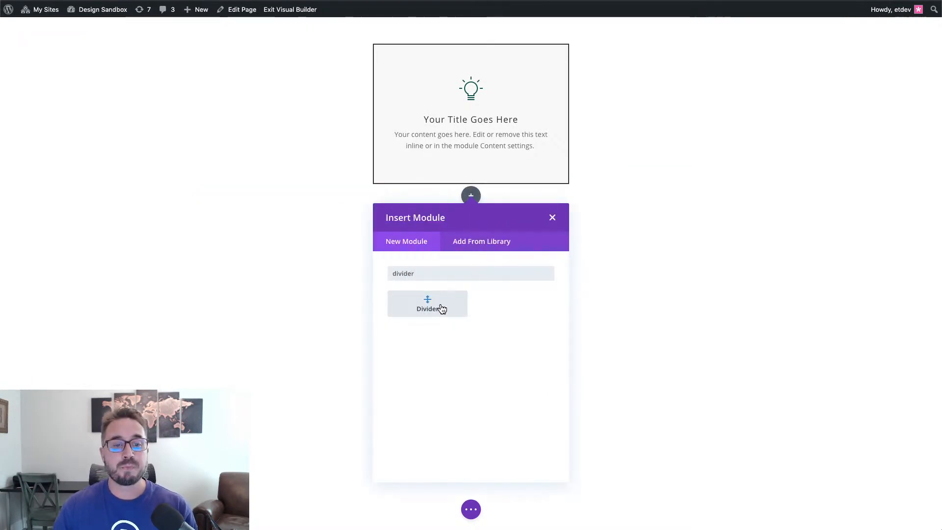
pyautogui.click(439, 308)
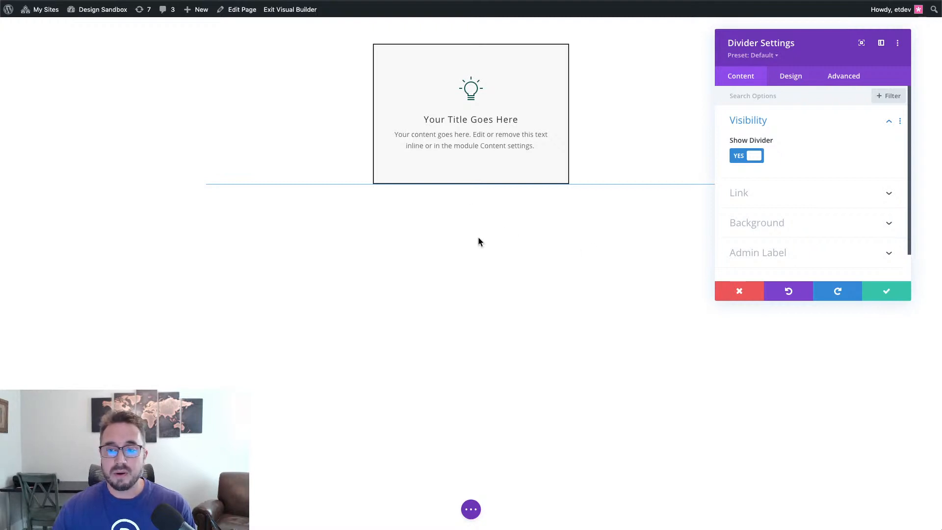
# - Set the divider's line color to #333333 in its design settings
pyautogui.click(792, 81)
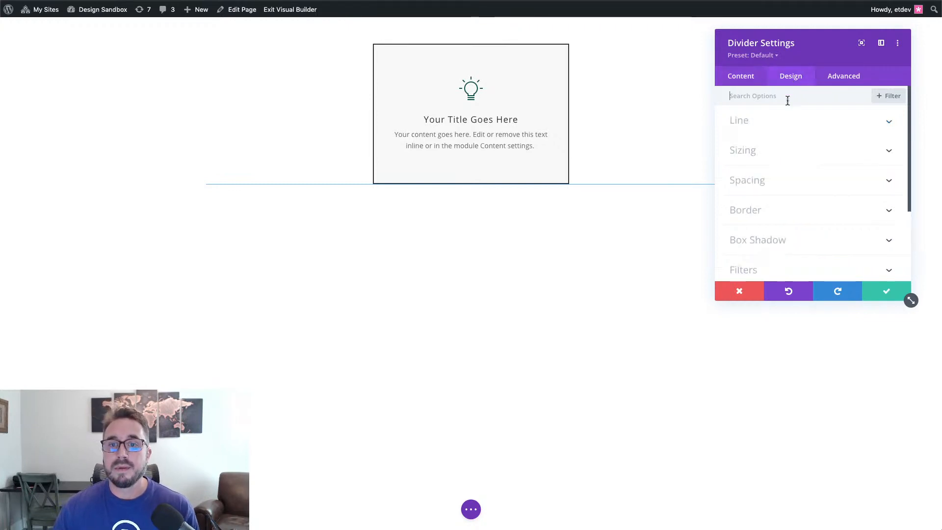
pyautogui.click(772, 129)
pyautogui.click(738, 161)
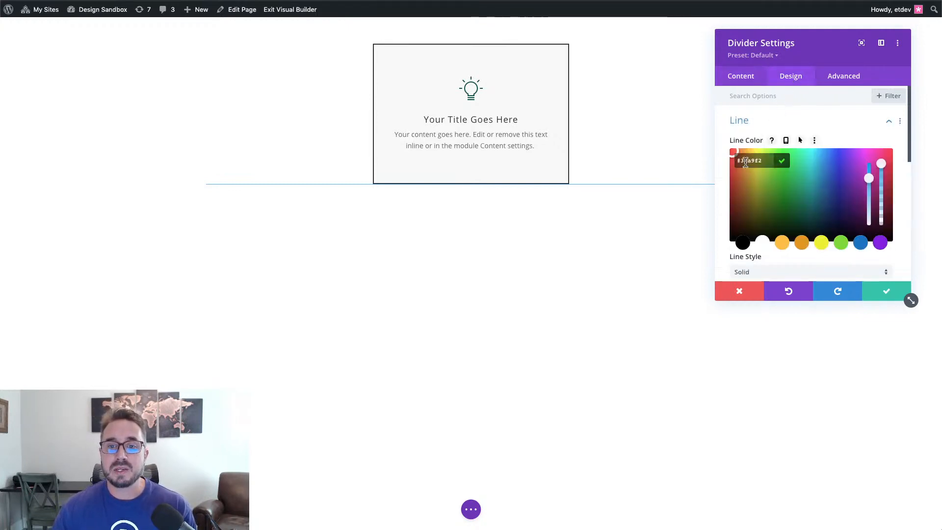
pyautogui.write('#333333')
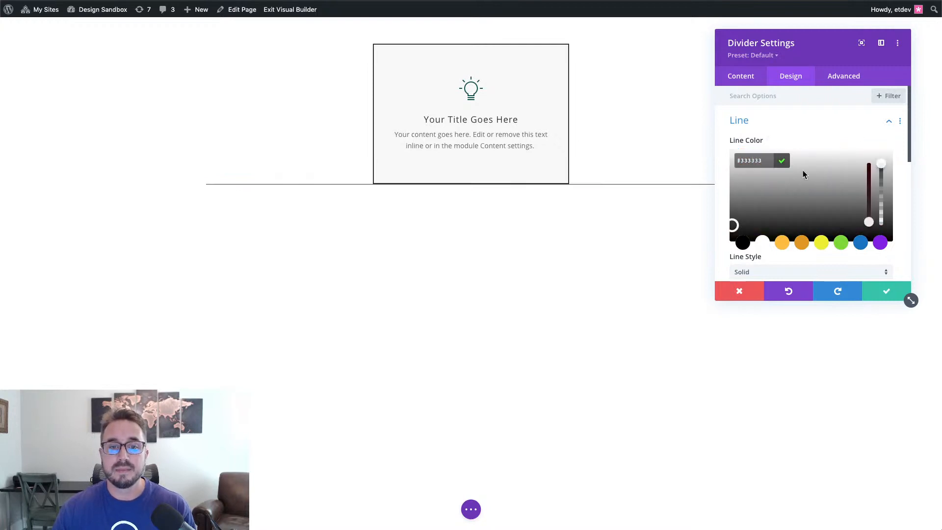
pyautogui.click(904, 243)
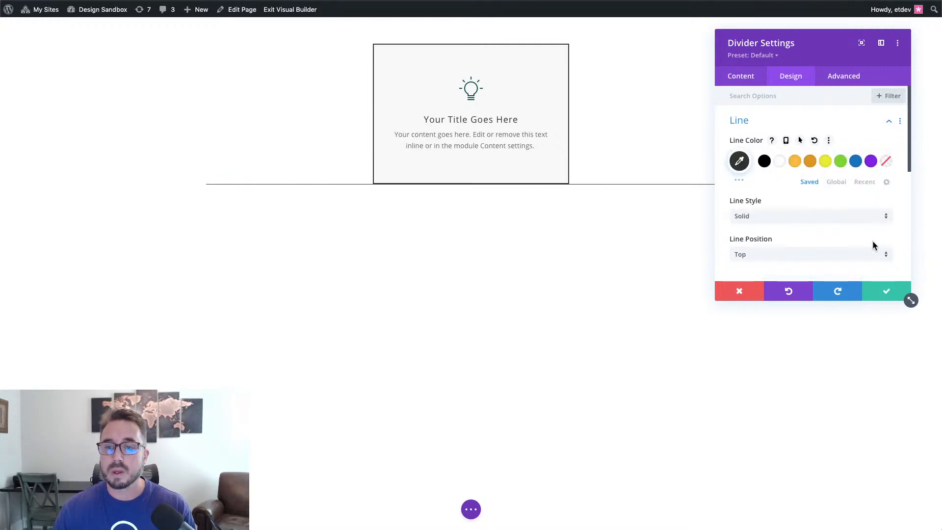
pyautogui.click(794, 219)
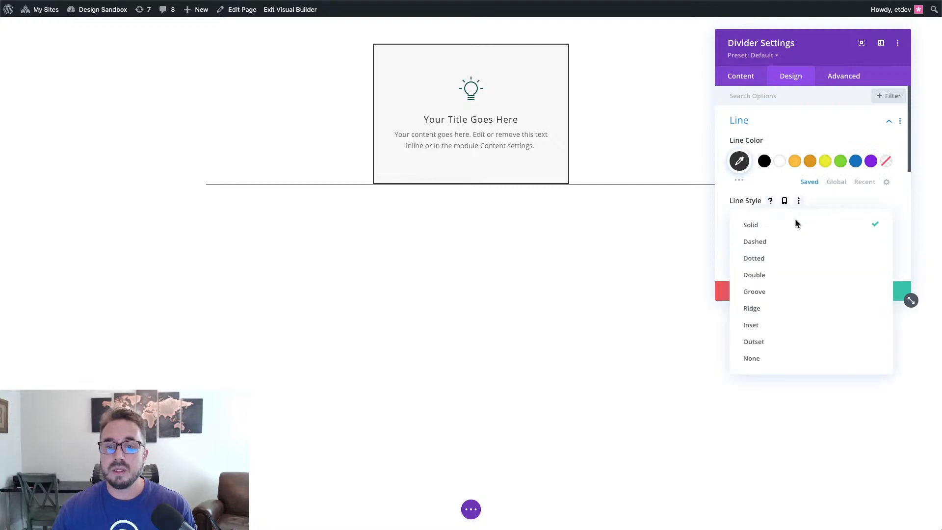
pyautogui.click(898, 203)
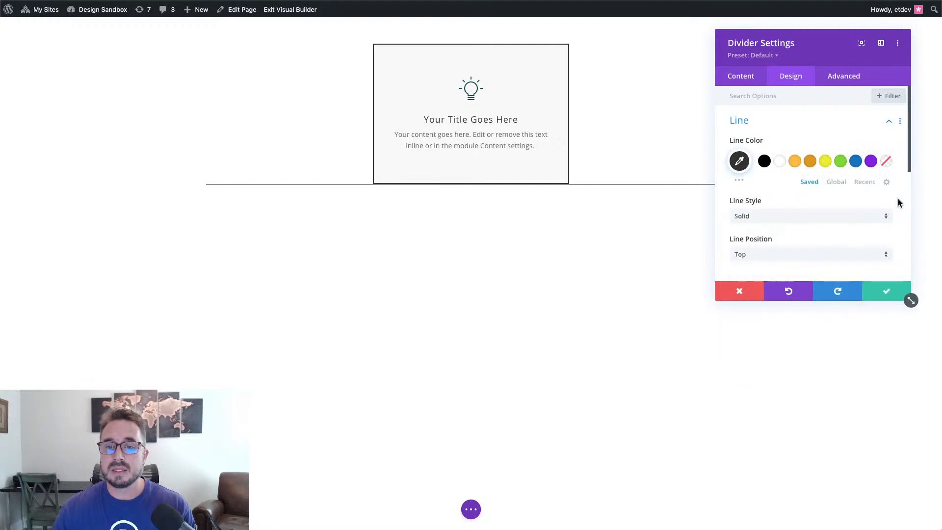
pyautogui.click(766, 219)
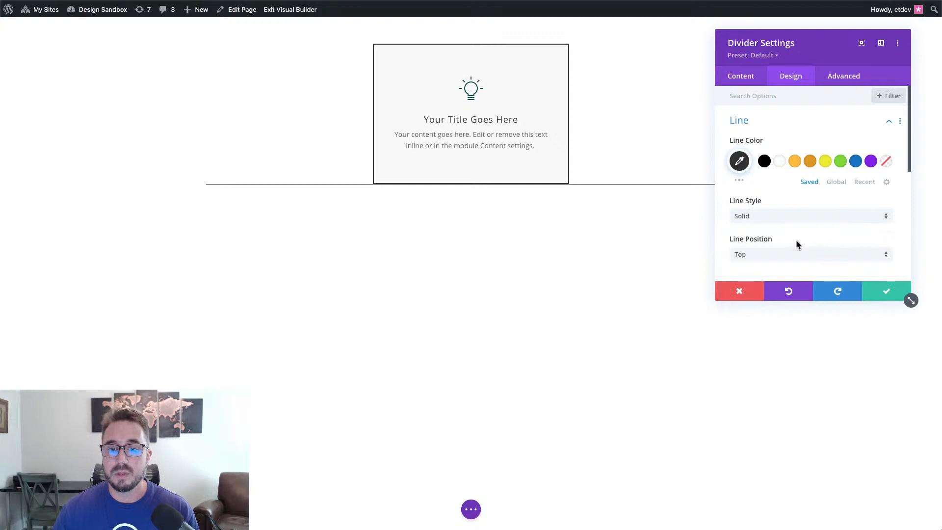
# - Set the divider's line position to Bottom
pyautogui.click(795, 254)
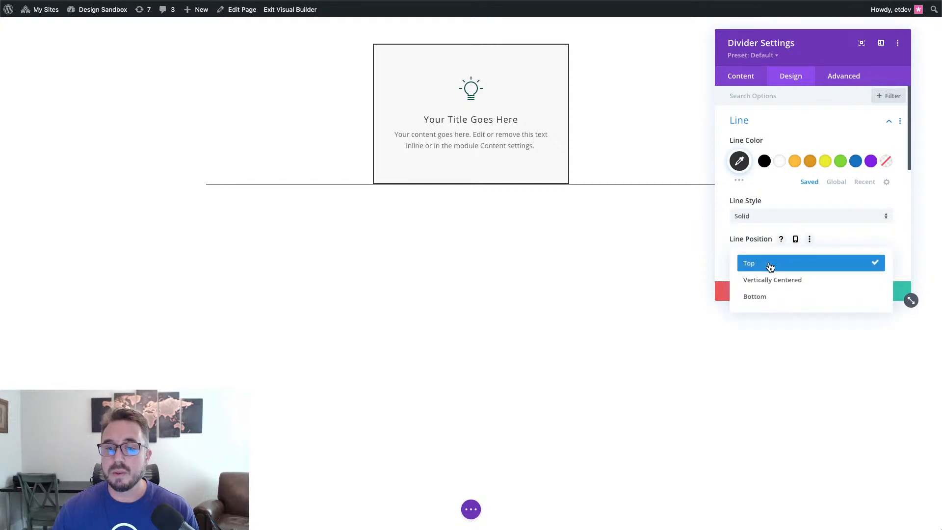
pyautogui.click(762, 297)
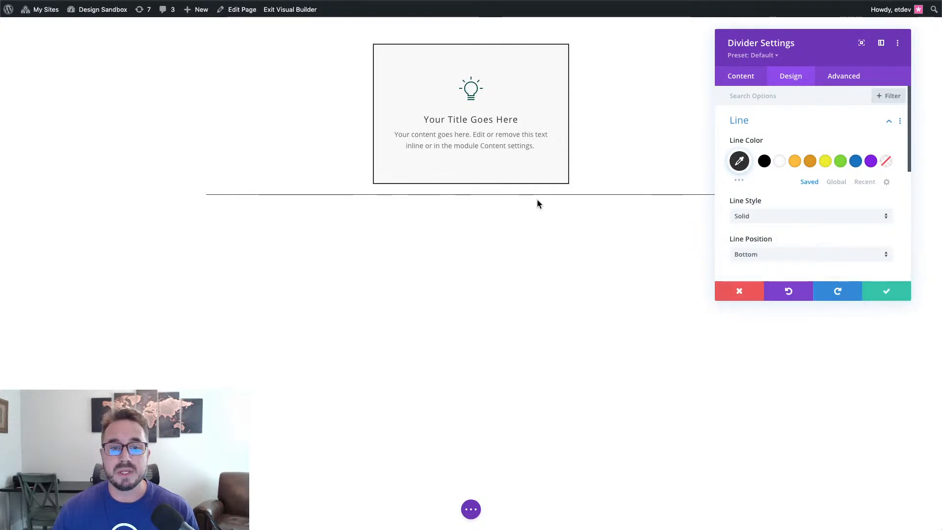
# - Size the divider with a weight of 150px and a width of 2px, and center its module alignment
pyautogui.scroll(-3, 842, 268)
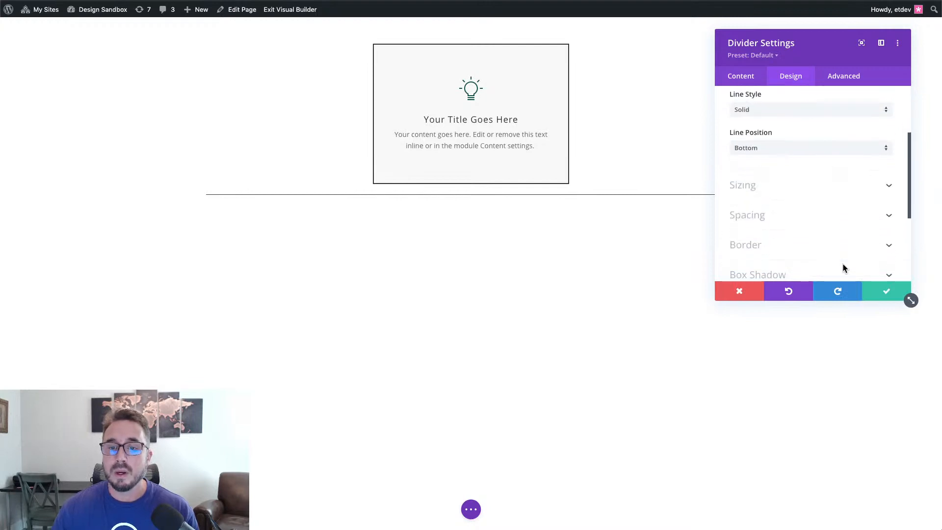
pyautogui.click(819, 196)
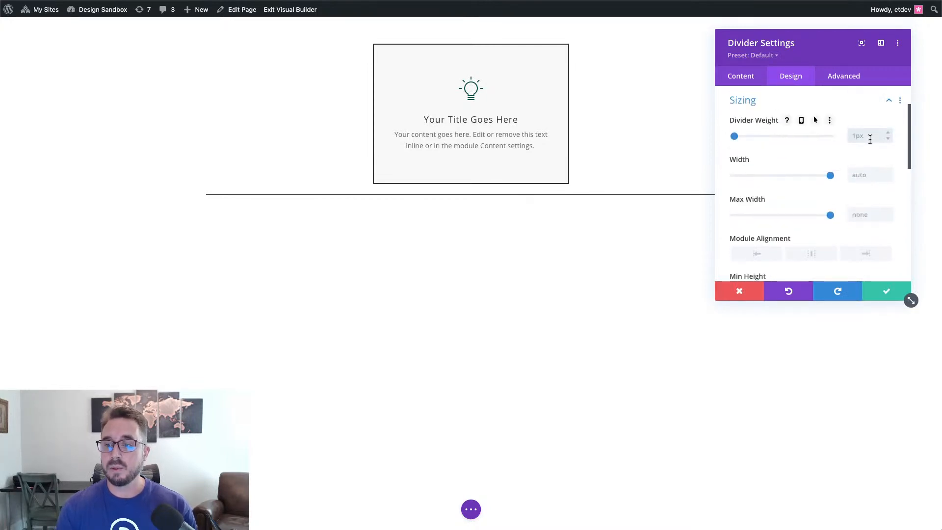
pyautogui.write('150px')
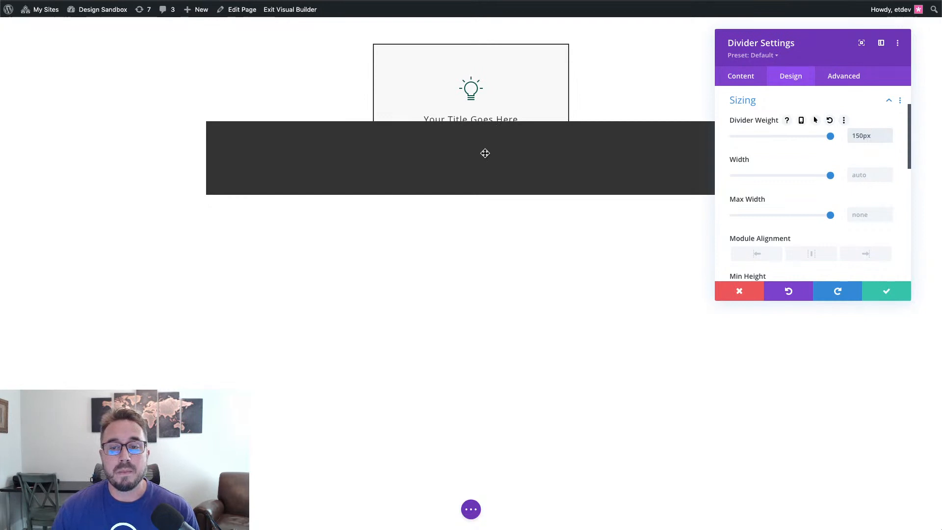
pyautogui.click(863, 175)
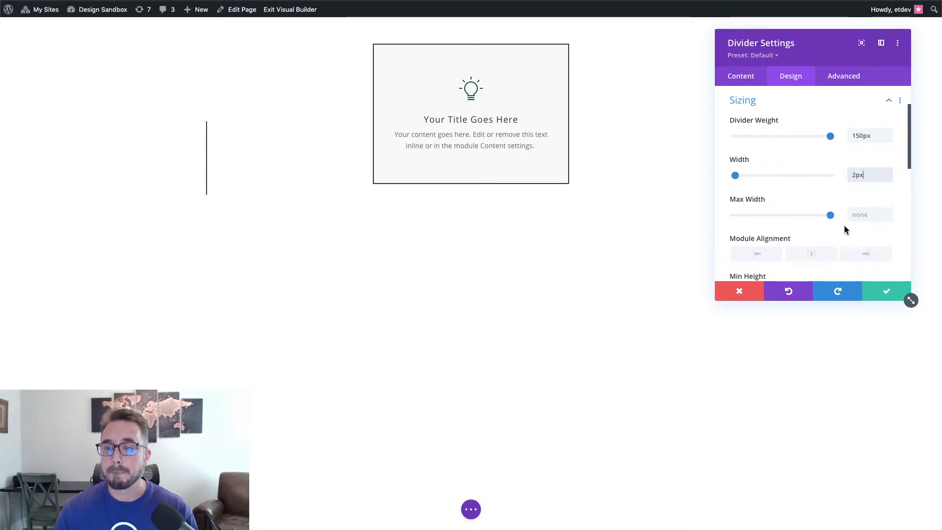
pyautogui.scroll(-1, 820, 210)
pyautogui.scroll(-3, 822, 217)
pyautogui.click(813, 211)
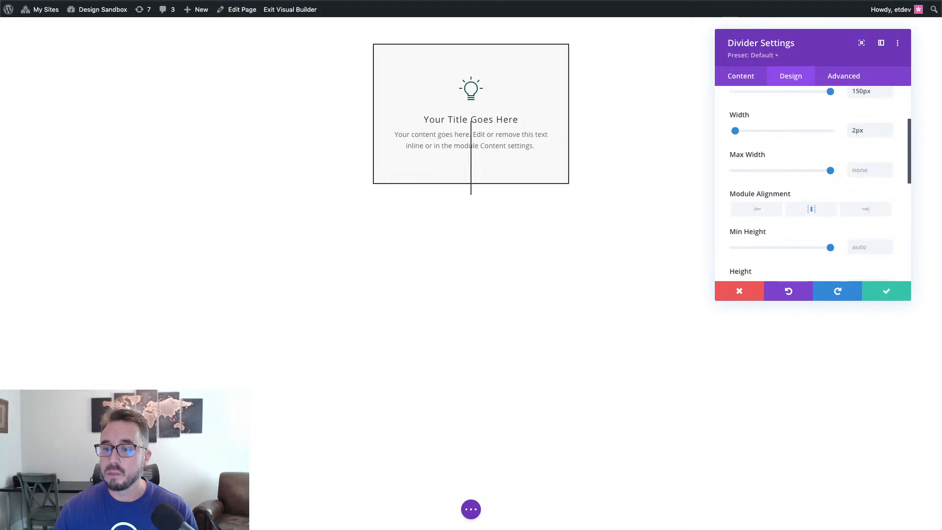
# - Give the divider a bottom margin of -1px and save its settings
pyautogui.scroll(-10, 791, 240)
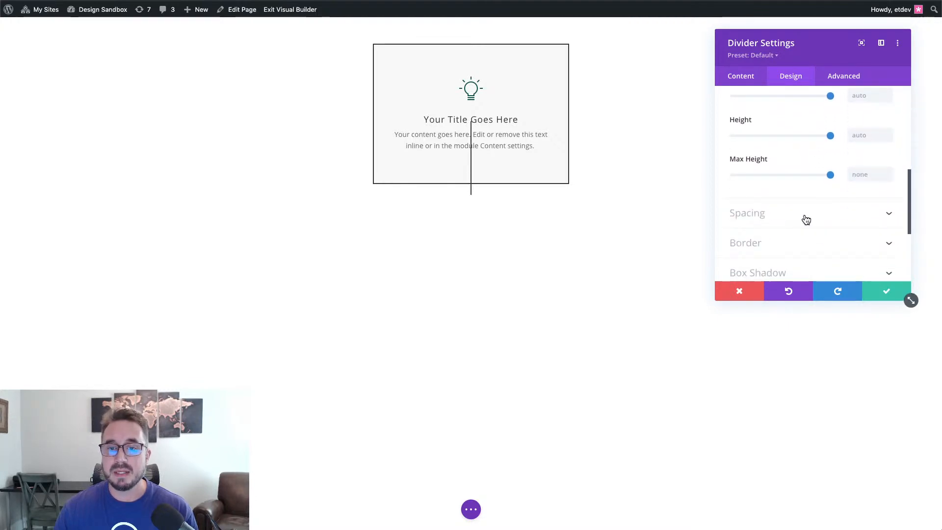
pyautogui.click(803, 216)
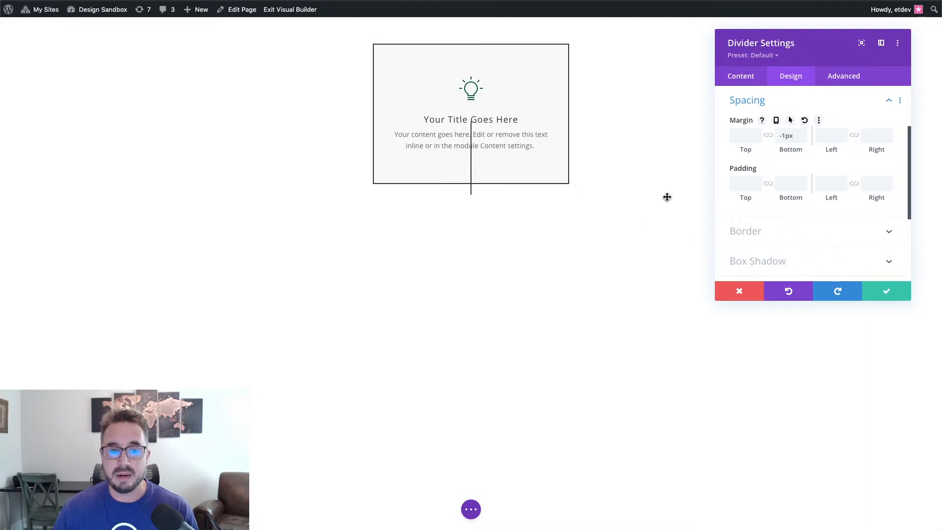
pyautogui.click(901, 296)
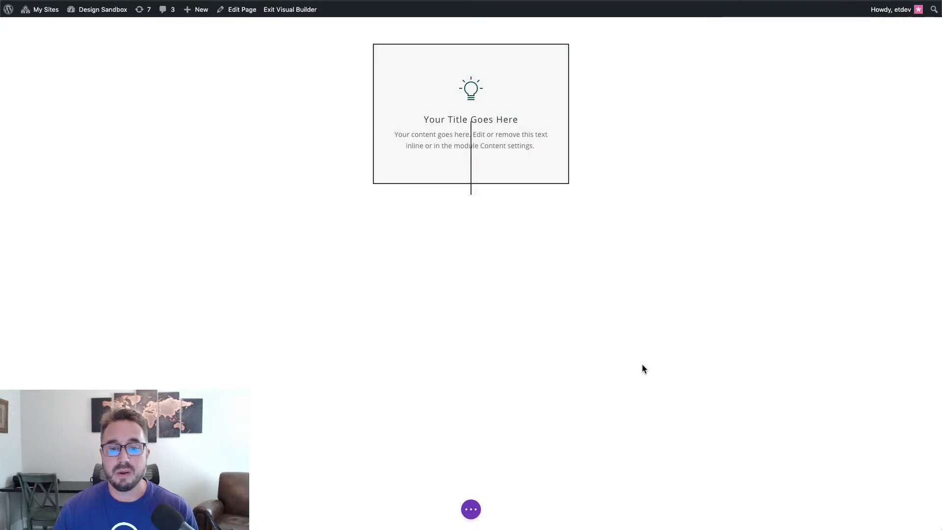
# - Show the page's layers with every level expanded, and save the page
pyautogui.click(470, 509)
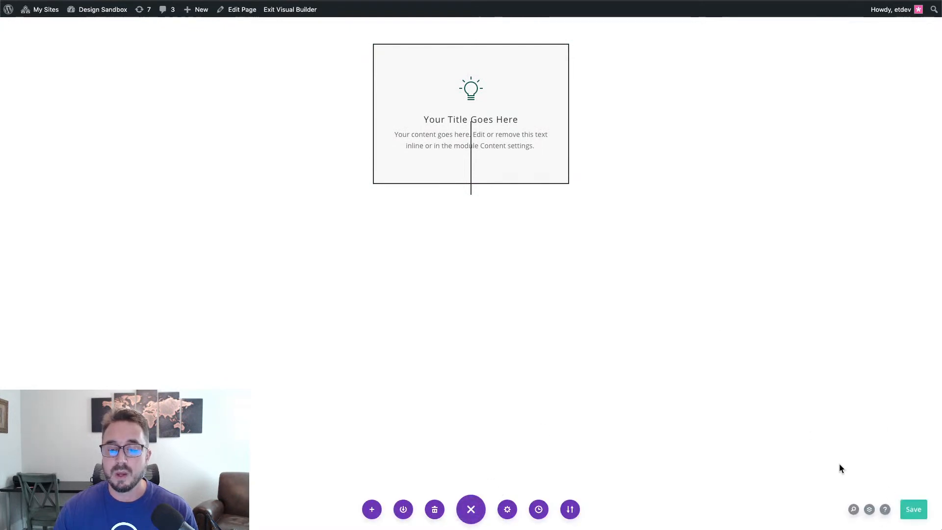
pyautogui.click(869, 509)
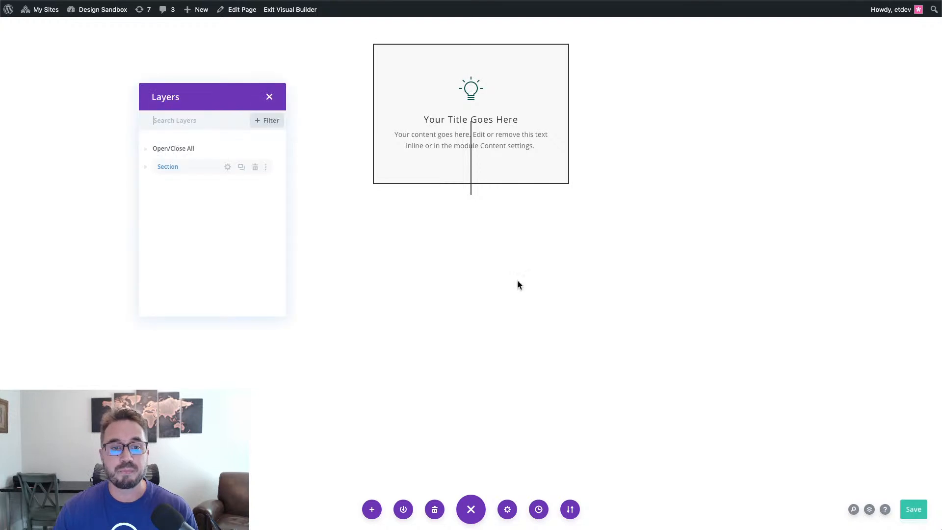
pyautogui.click(147, 152)
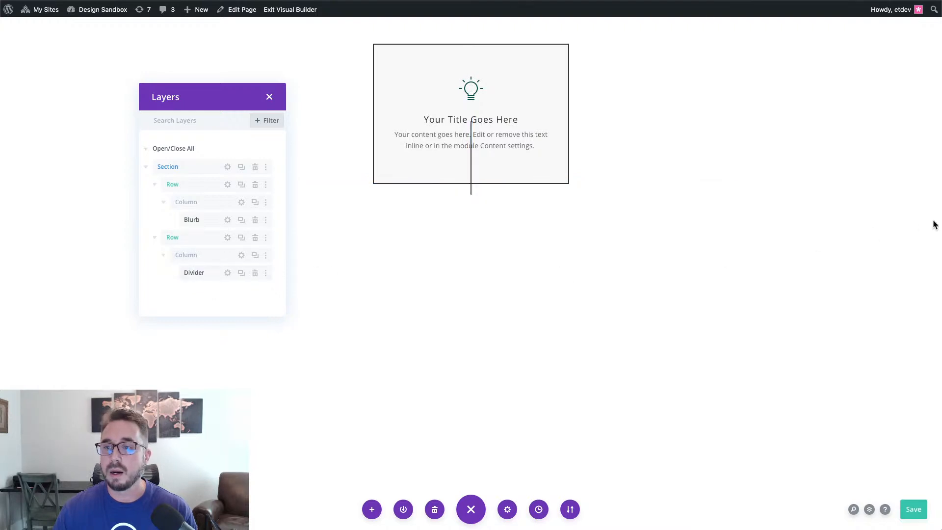
pyautogui.press('super+s')
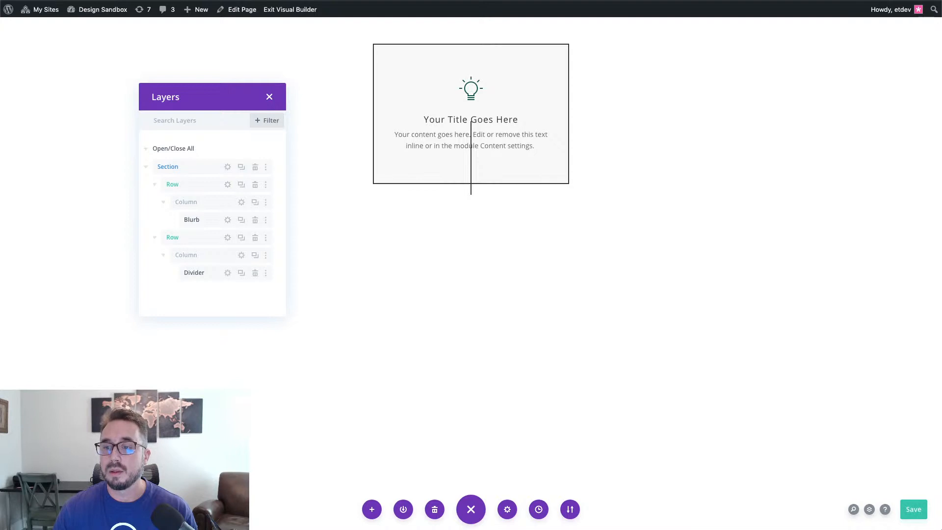
# - Reopen the divider's design settings, set its line position to Top and save the module
pyautogui.click(228, 273)
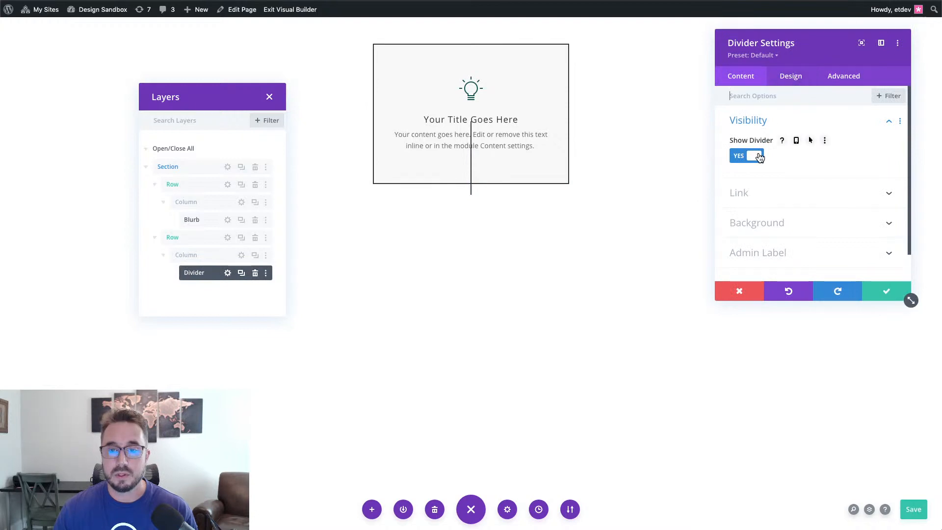
pyautogui.click(786, 82)
pyautogui.click(783, 123)
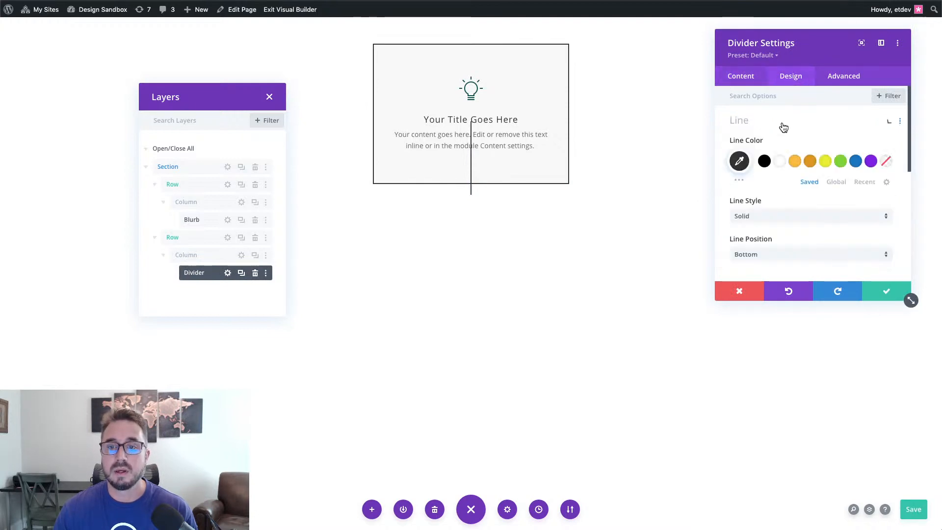
pyautogui.scroll(-3, 767, 162)
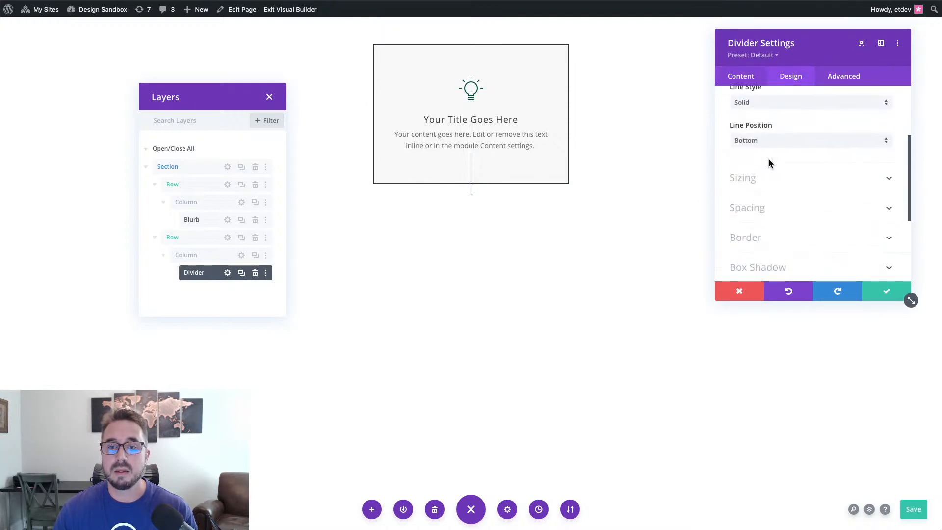
pyautogui.click(771, 143)
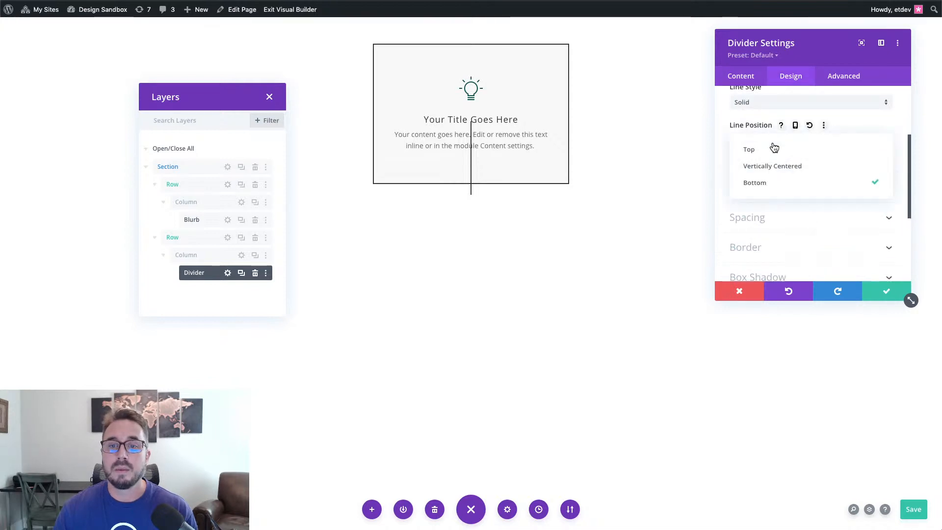
pyautogui.click(773, 156)
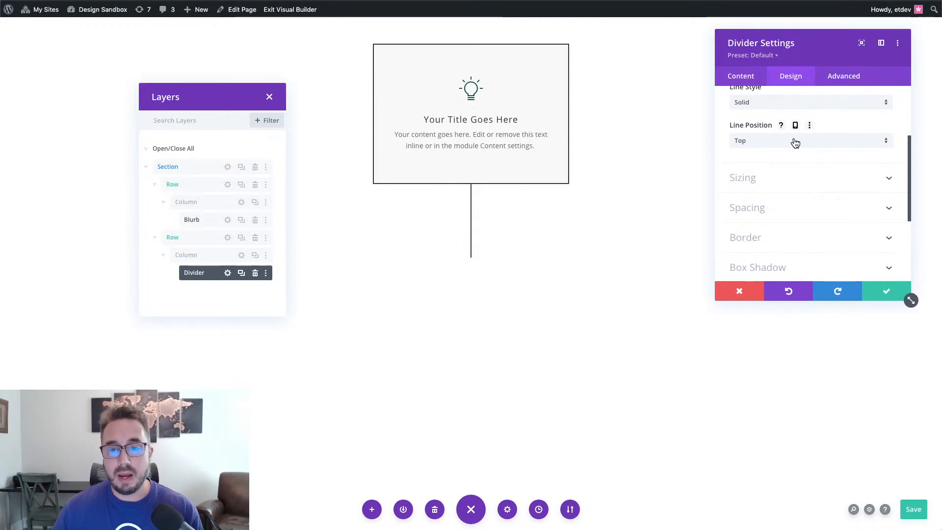
pyautogui.scroll(-2, 799, 221)
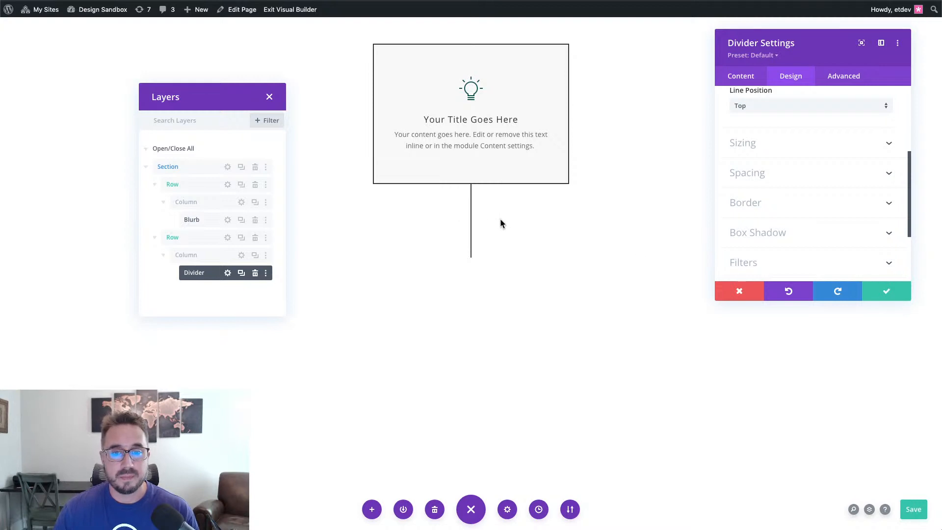
pyautogui.click(889, 294)
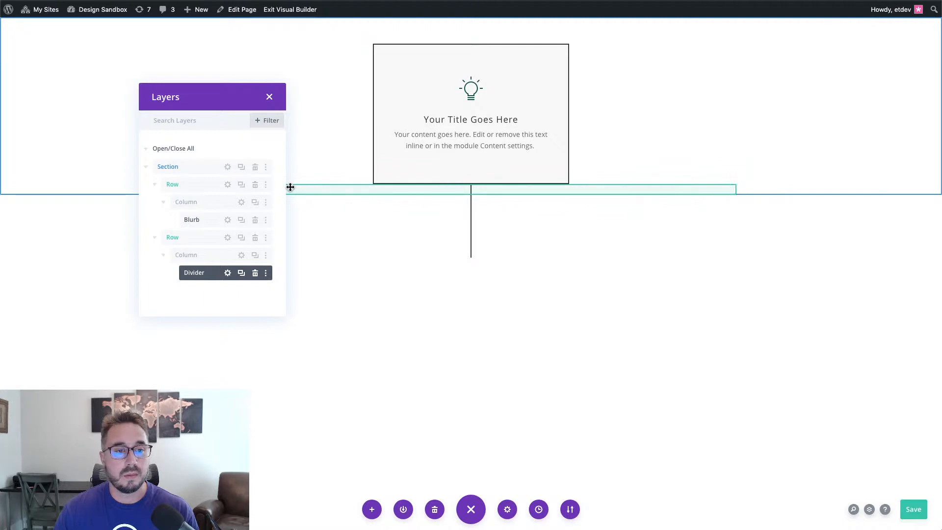
# - Review only the modified styles of the divider's row, including gutter width and padding
pyautogui.click(228, 238)
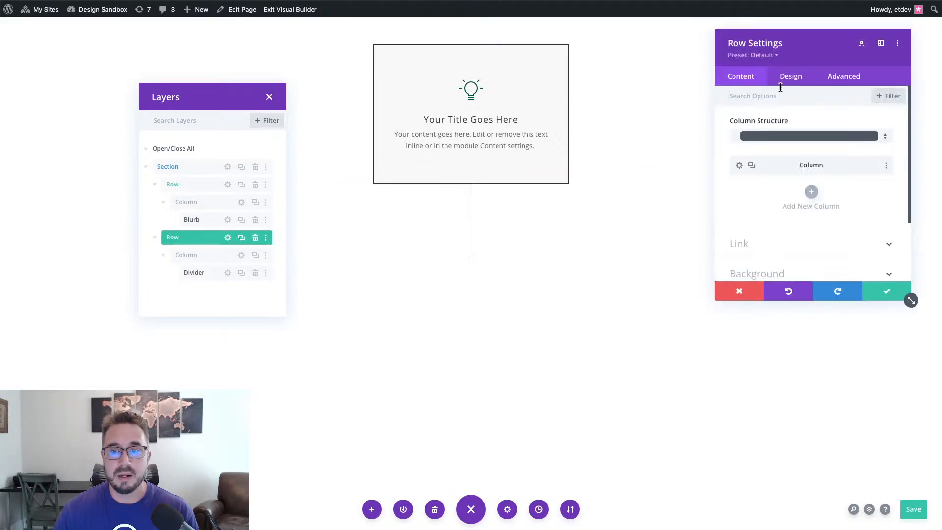
pyautogui.click(884, 97)
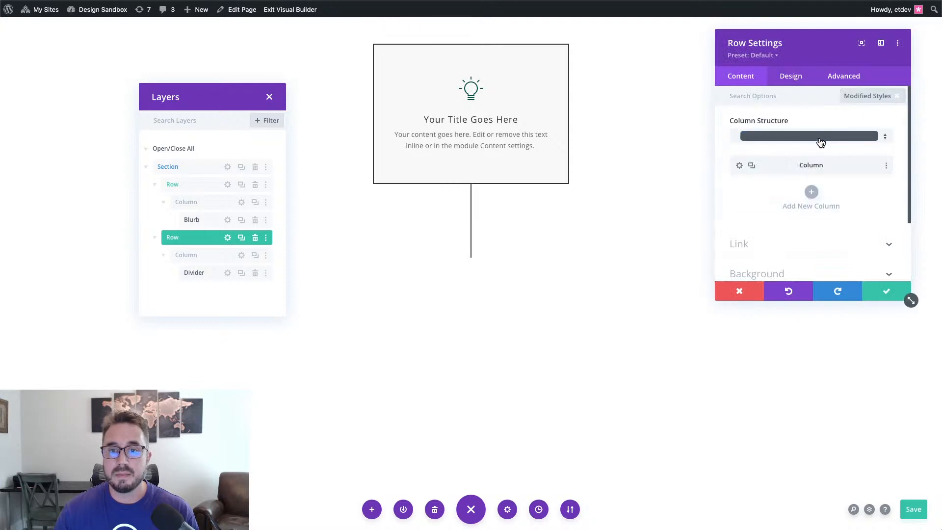
pyautogui.click(794, 136)
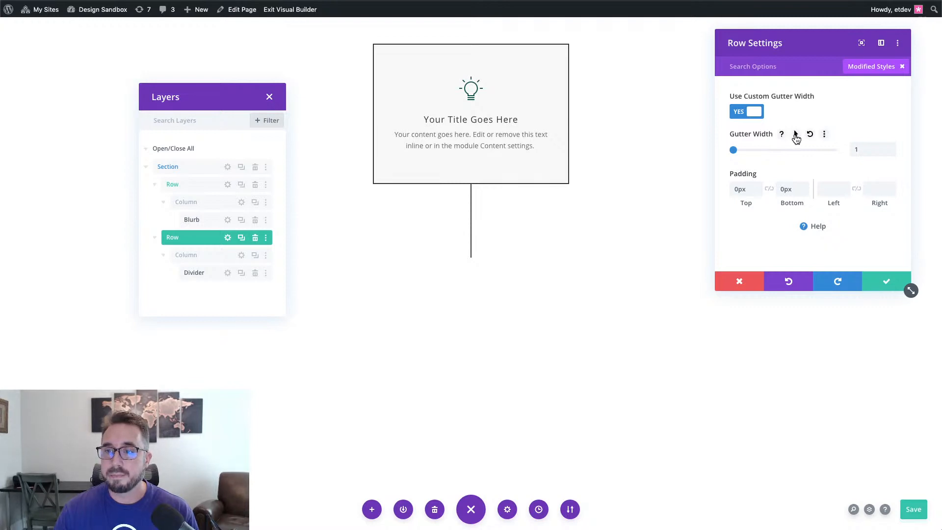
pyautogui.click(886, 284)
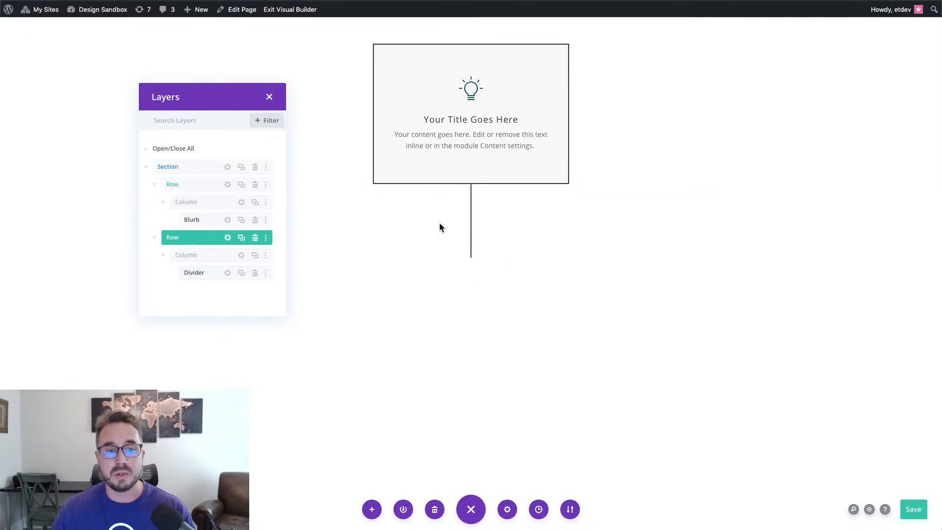
# - Add a Blurb module beneath the divider in the same row
pyautogui.click(278, 274)
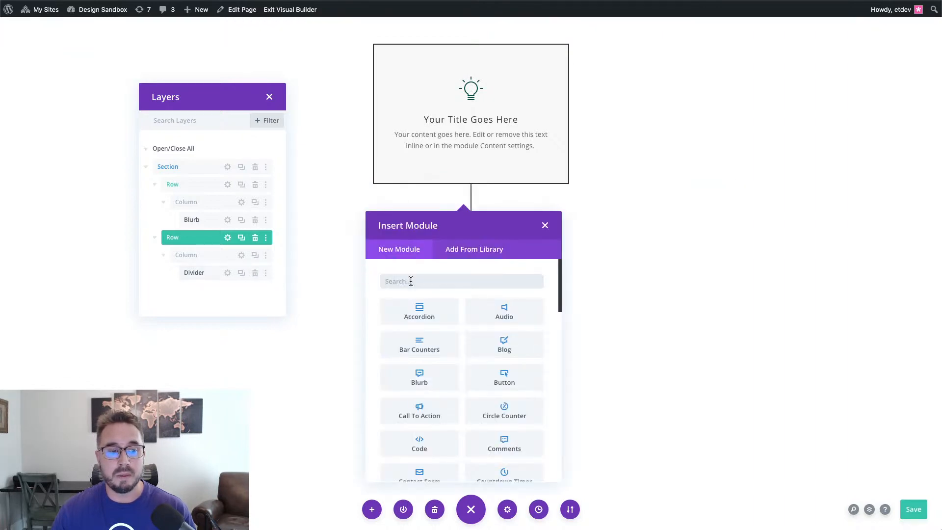
pyautogui.write('blurb')
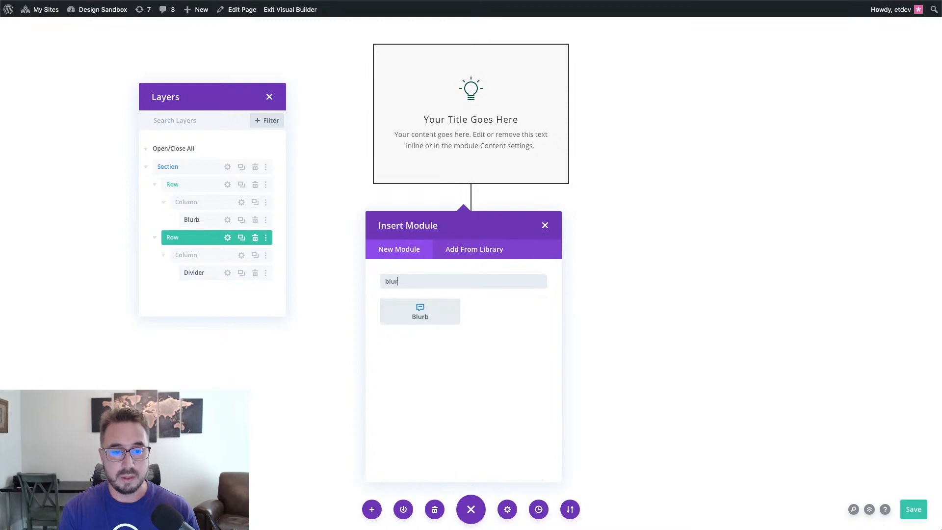
pyautogui.click(417, 312)
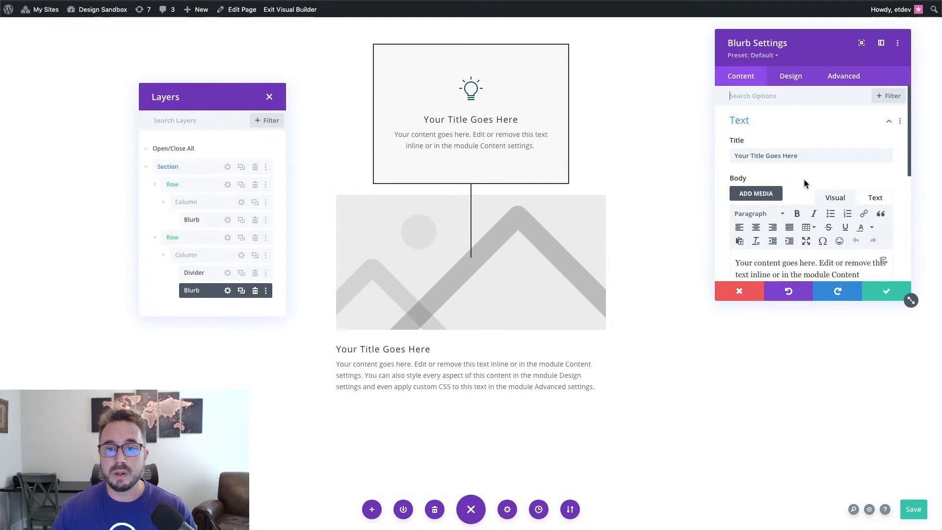
# - Clear the placeholder title and body text from the new blurb
pyautogui.tripleClick(767, 155)
pyautogui.press('BackSpace')
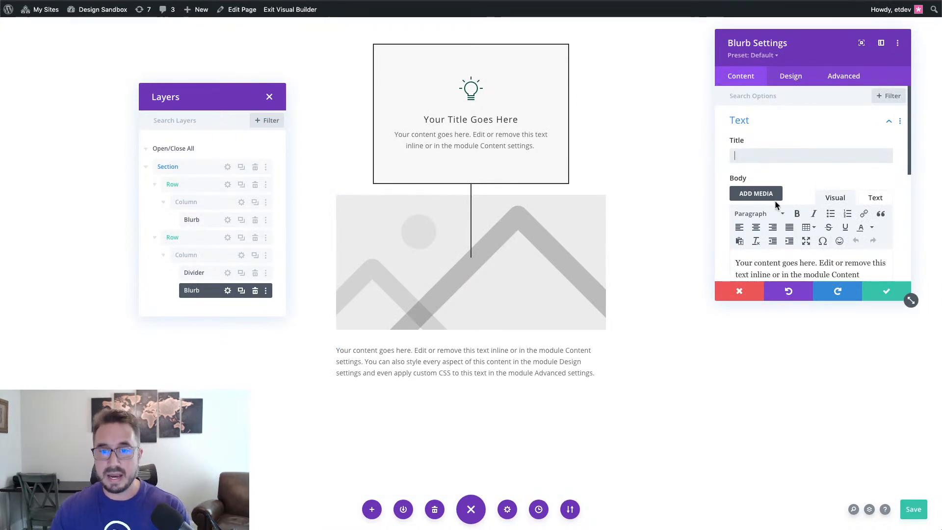
pyautogui.scroll(-1, 802, 226)
pyautogui.moveTo(846, 274); pyautogui.dragTo(735, 215)
pyautogui.press('BackSpace')
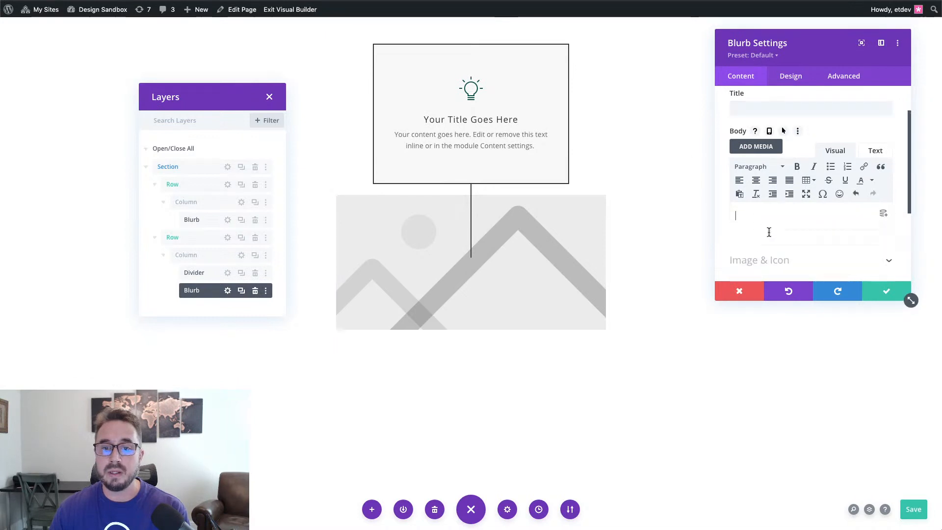
# - Switch the new blurb from image to icon, choose the solid down-pointing triangle, and save the page and module
pyautogui.click(770, 261)
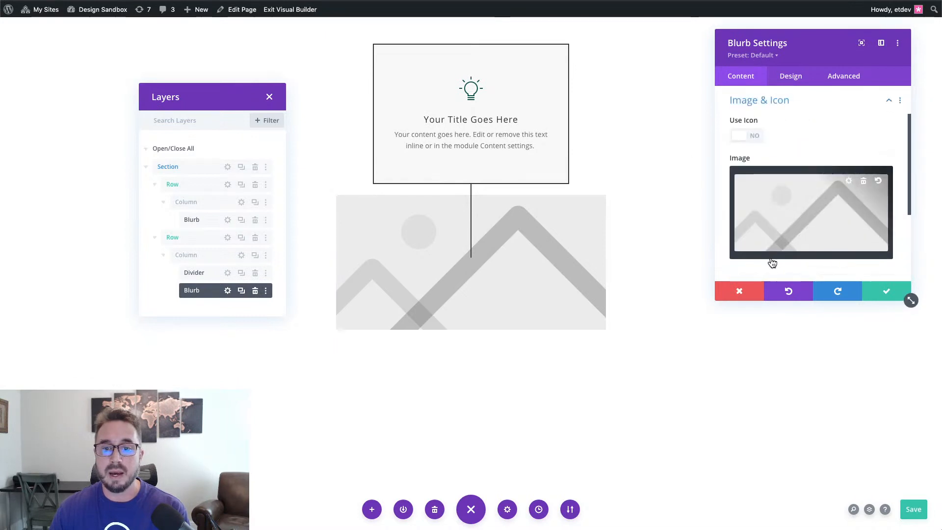
pyautogui.click(754, 136)
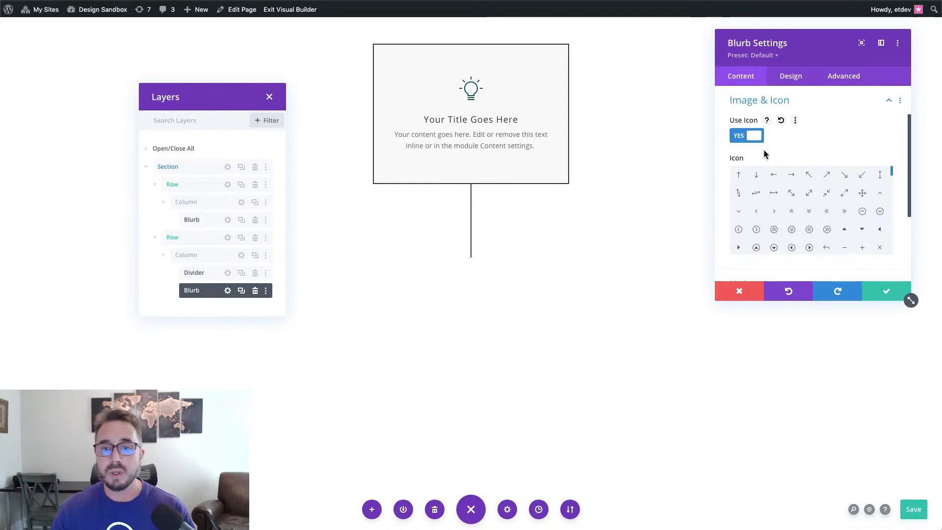
pyautogui.click(862, 230)
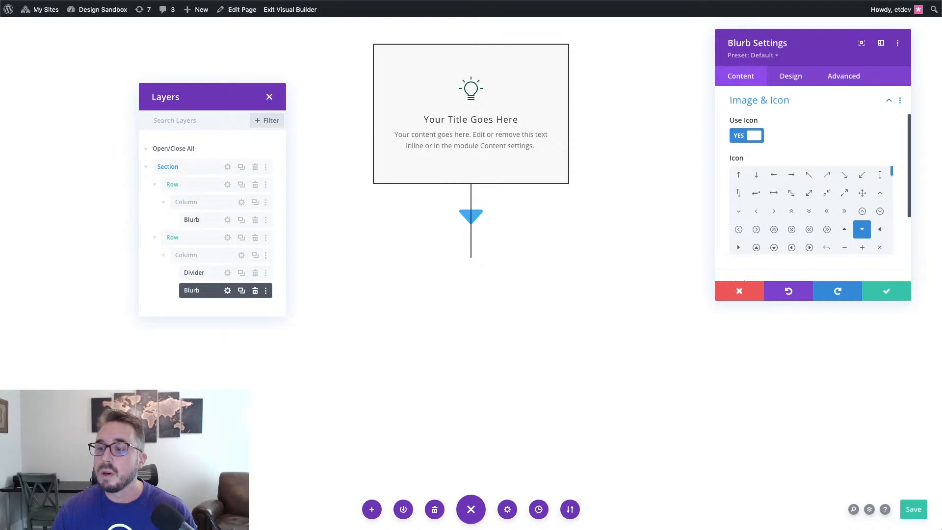
pyautogui.press('super+s')
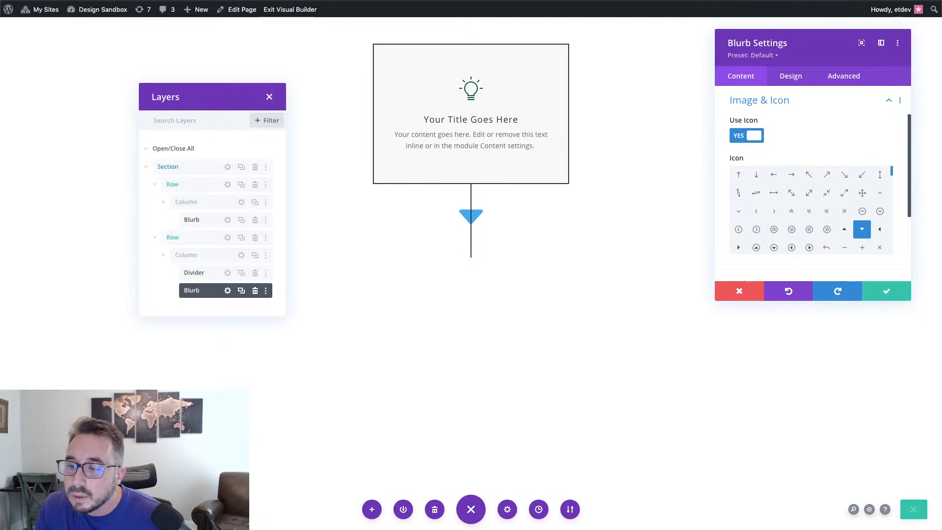
pyautogui.click(885, 297)
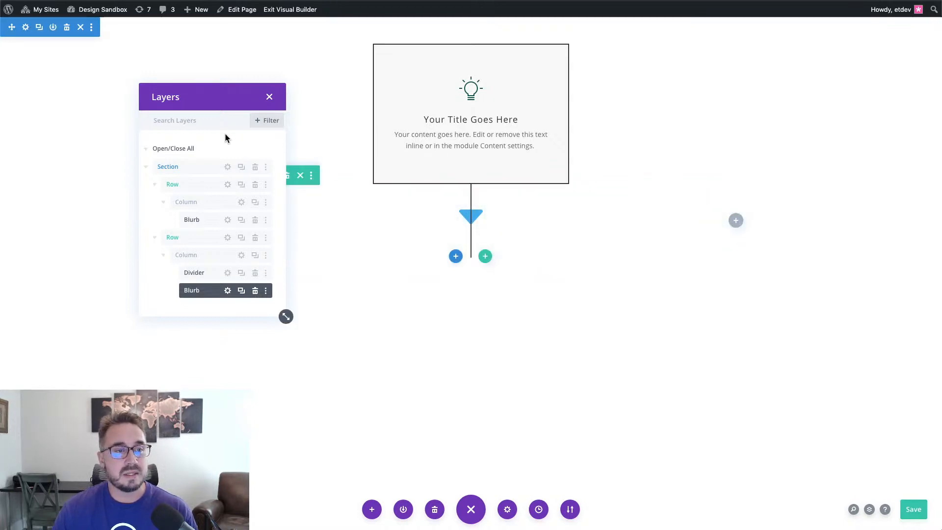
# - Move the Layers window clear of the flowchart and check the settings of the divider's row
pyautogui.moveTo(214, 101); pyautogui.dragTo(112, 68)
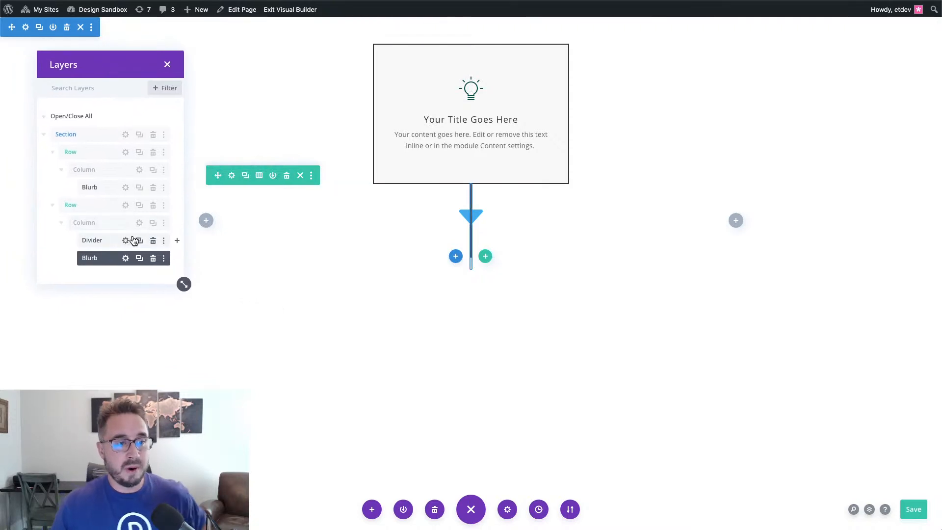
pyautogui.click(127, 207)
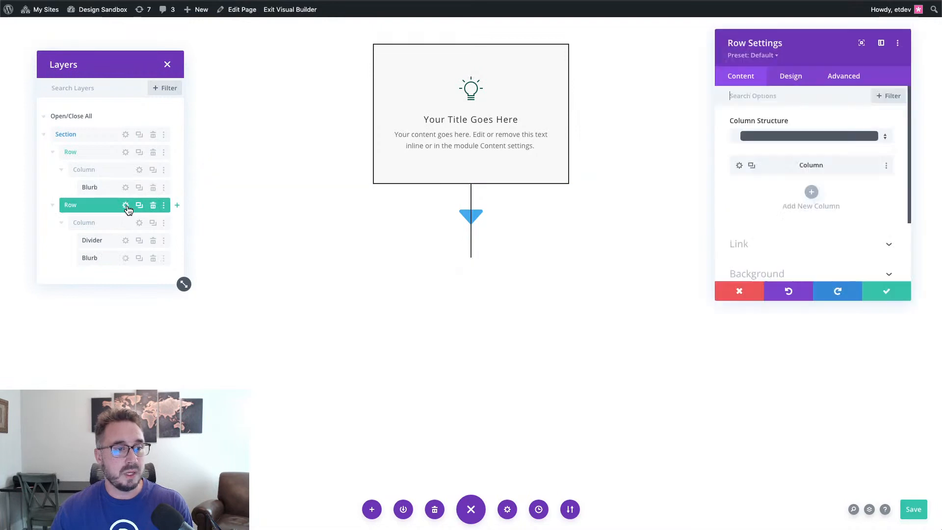
pyautogui.click(904, 295)
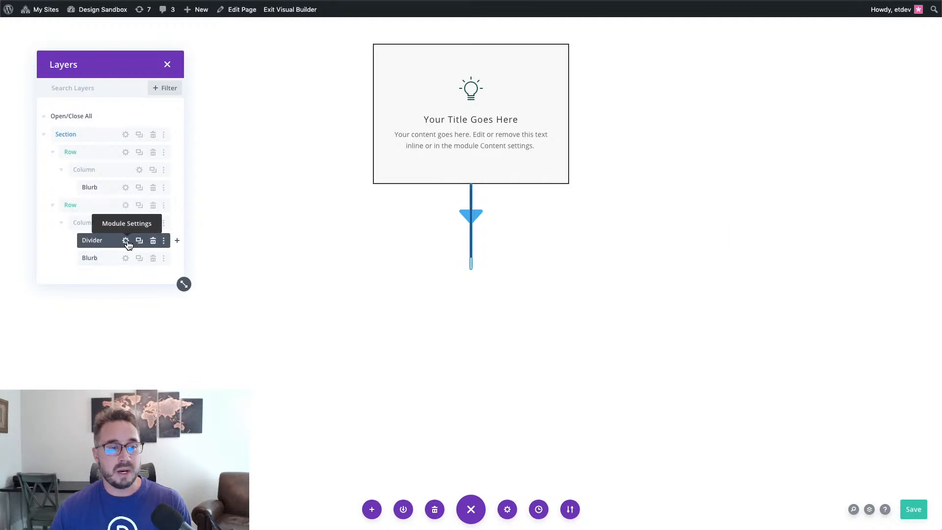
# - Set the divider module's height to 150px in its sizing options
pyautogui.click(126, 241)
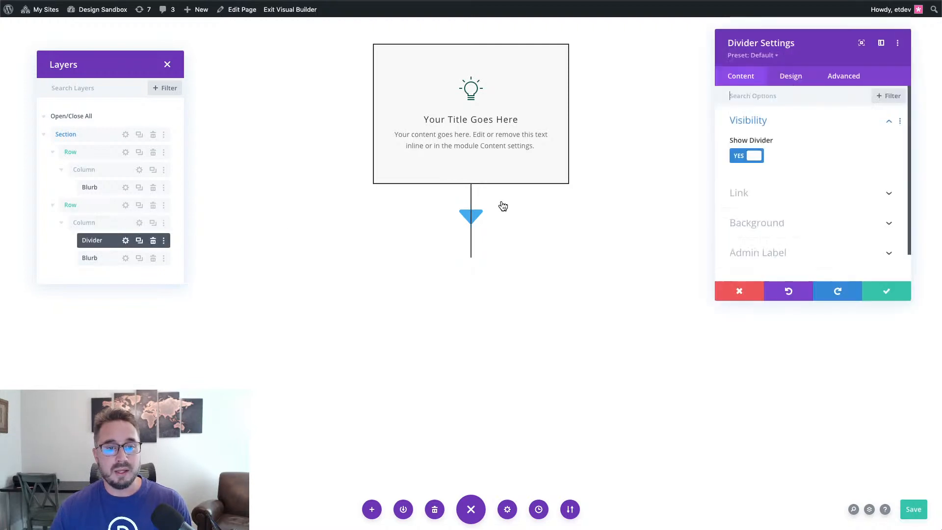
pyautogui.click(805, 77)
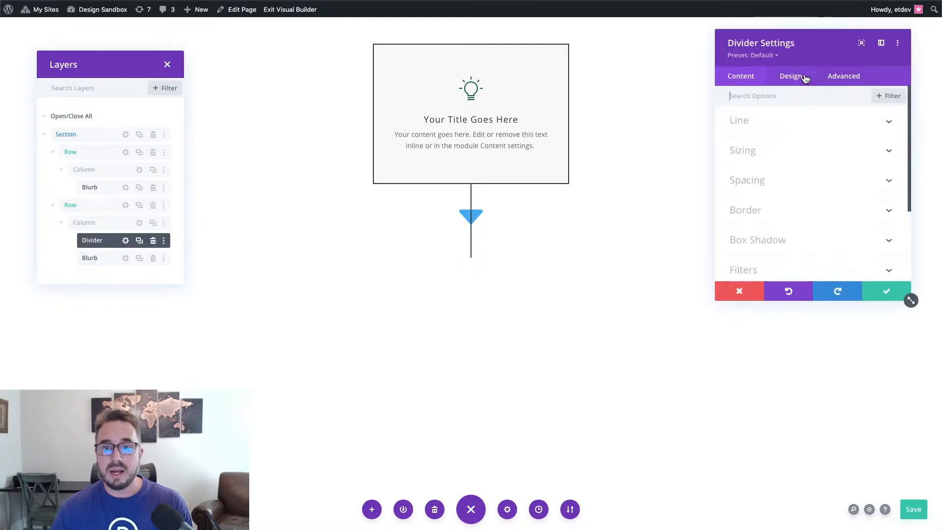
pyautogui.click(804, 156)
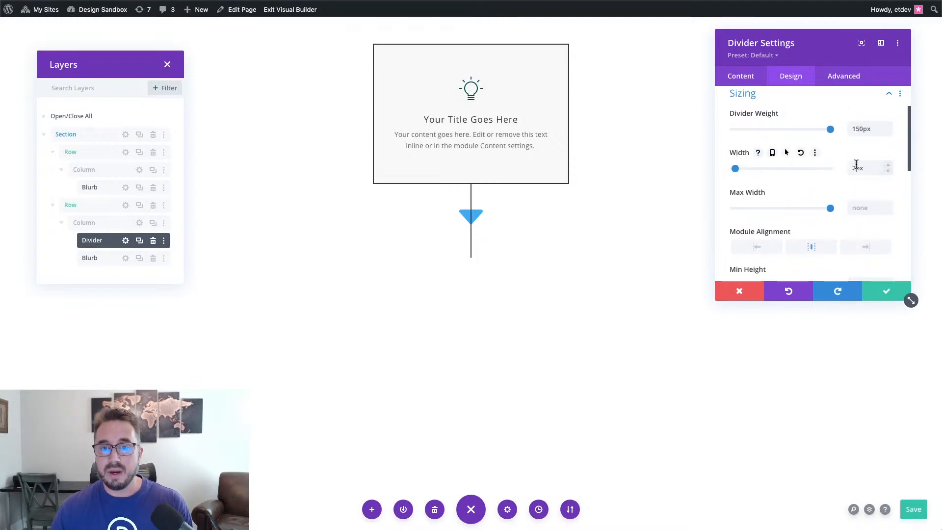
pyautogui.scroll(-5, 858, 167)
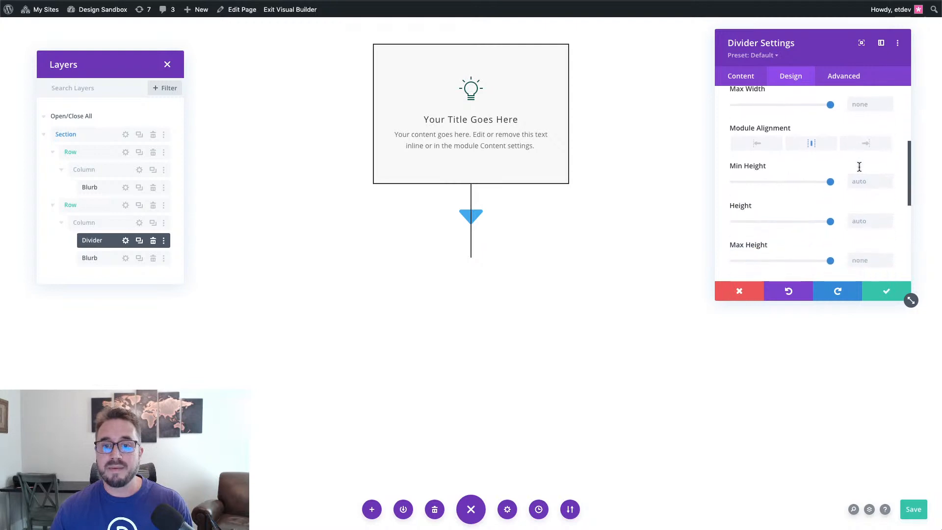
pyautogui.scroll(-1, 859, 170)
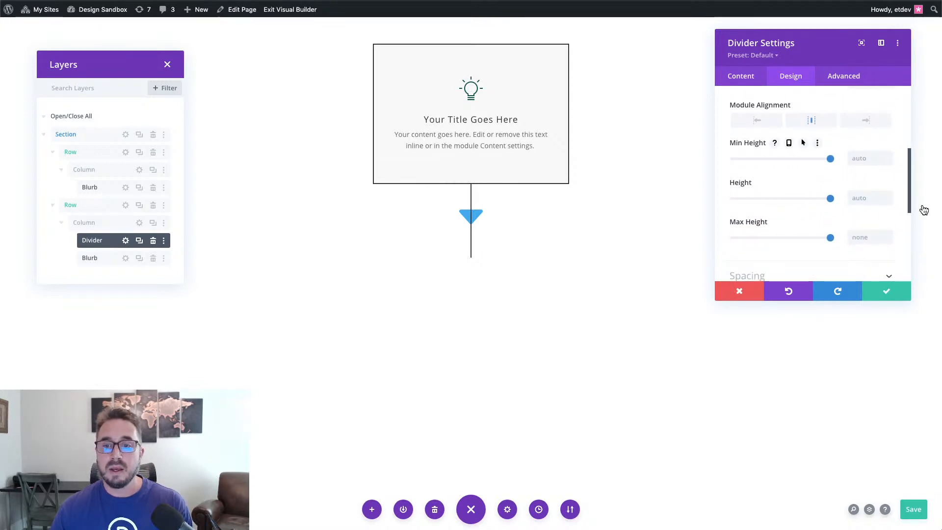
pyautogui.scroll(4, 870, 200)
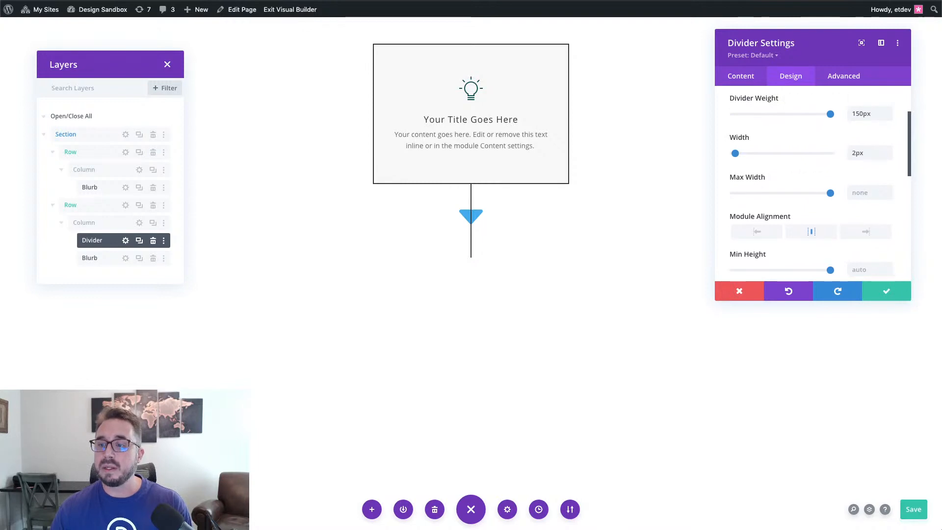
pyautogui.scroll(-3, 868, 214)
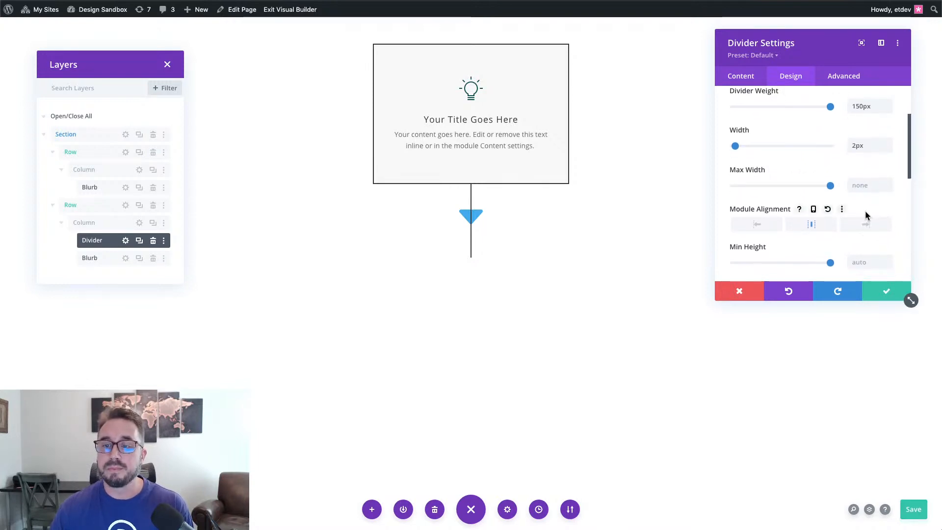
pyautogui.click(866, 216)
pyautogui.write('1')
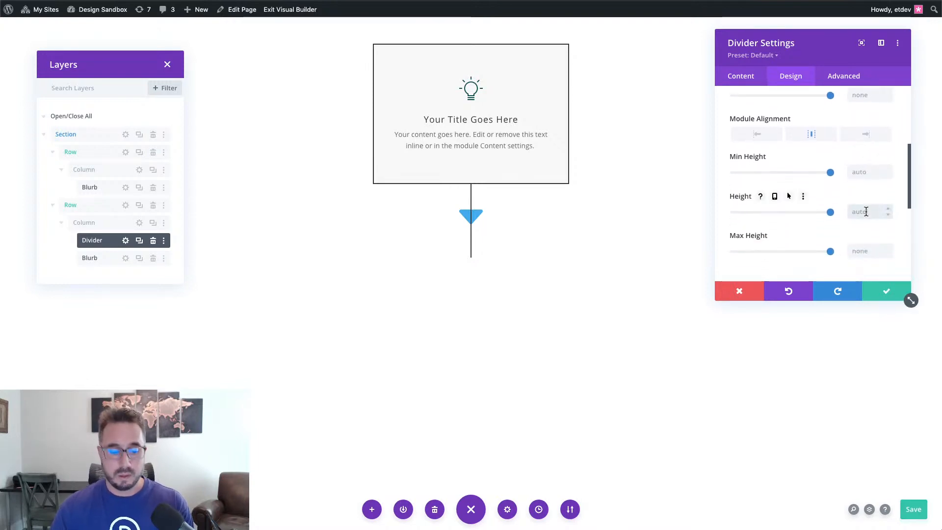
pyautogui.write('50px')
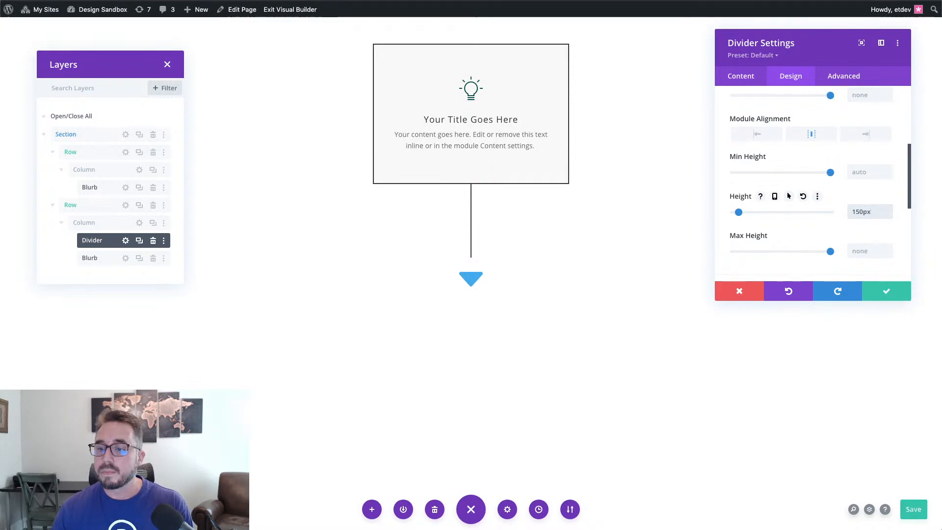
# - Set the divider's horizontal and vertical overflow to Hidden and save the module settings
pyautogui.click(843, 80)
pyautogui.click(798, 184)
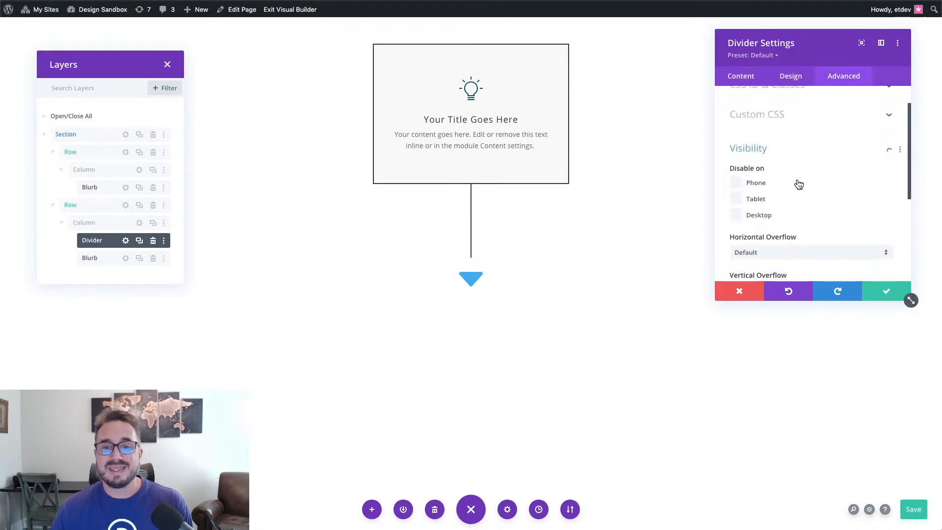
pyautogui.click(793, 203)
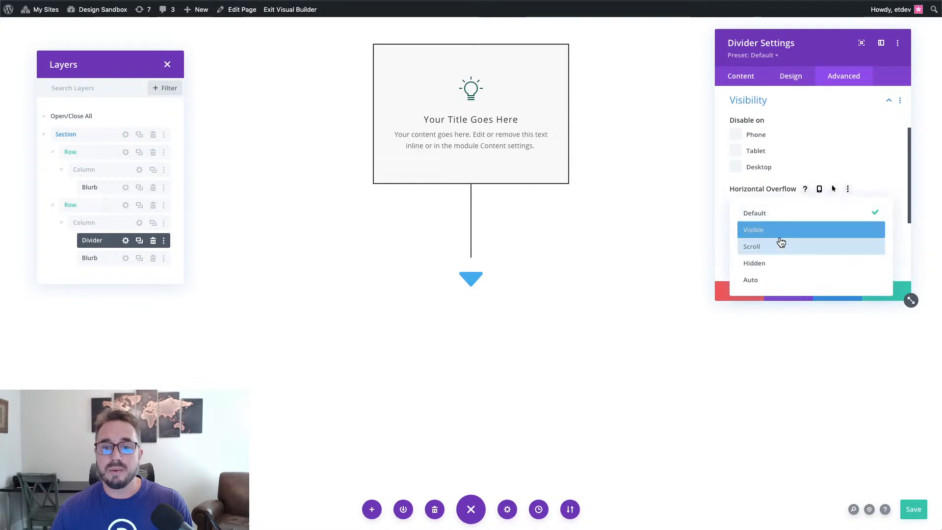
pyautogui.click(777, 263)
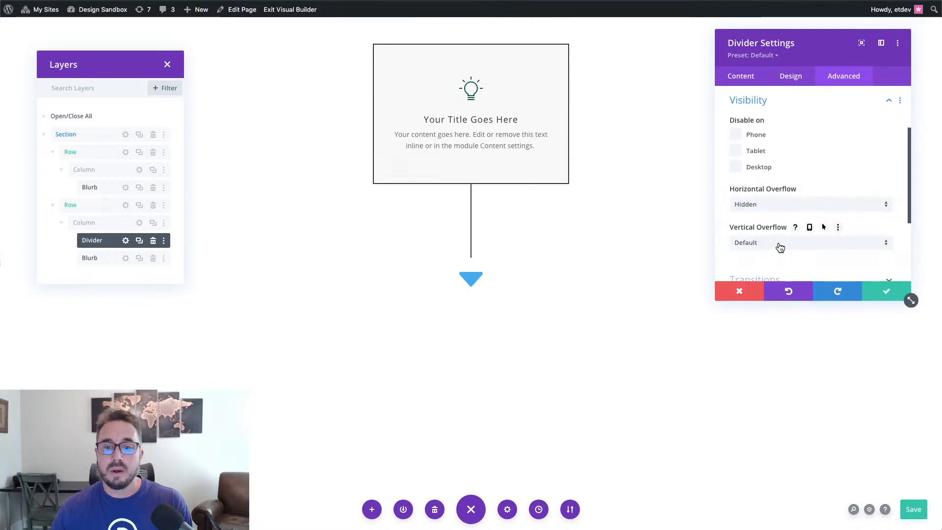
pyautogui.click(778, 242)
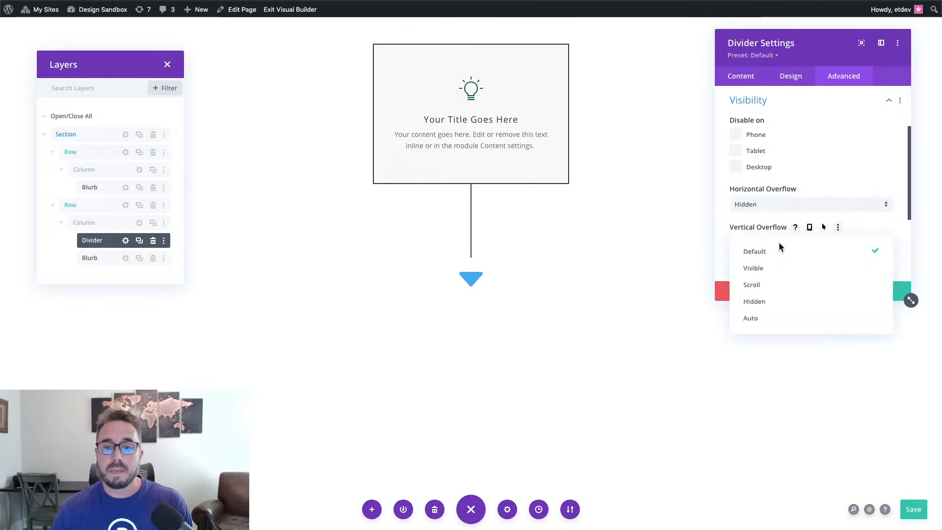
pyautogui.click(799, 302)
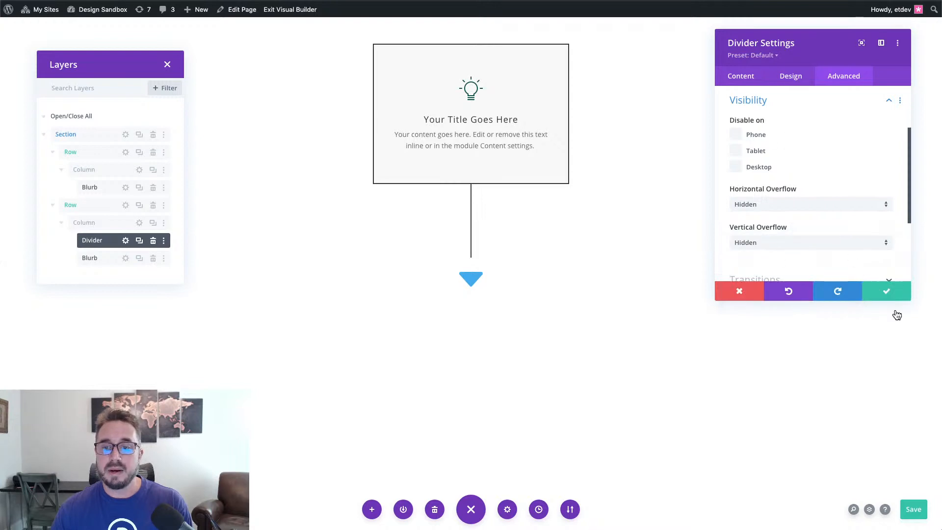
pyautogui.click(887, 293)
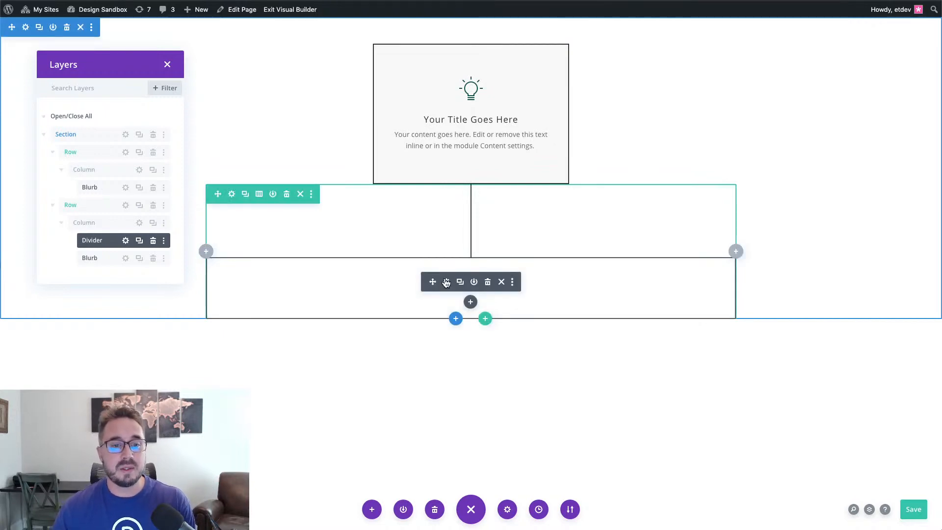
# - Change the icon color of the arrow blurb below the divider to #bbbbbb
pyautogui.click(446, 281)
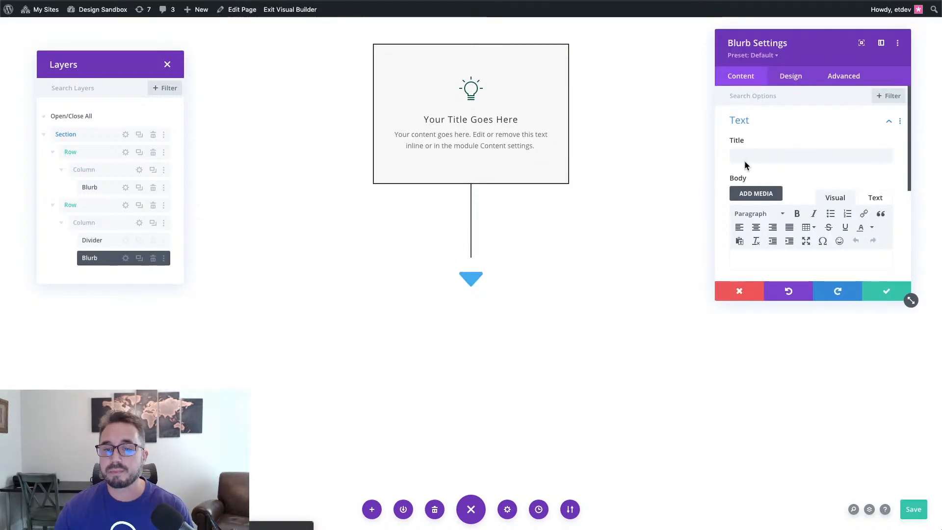
pyautogui.scroll(-5, 778, 178)
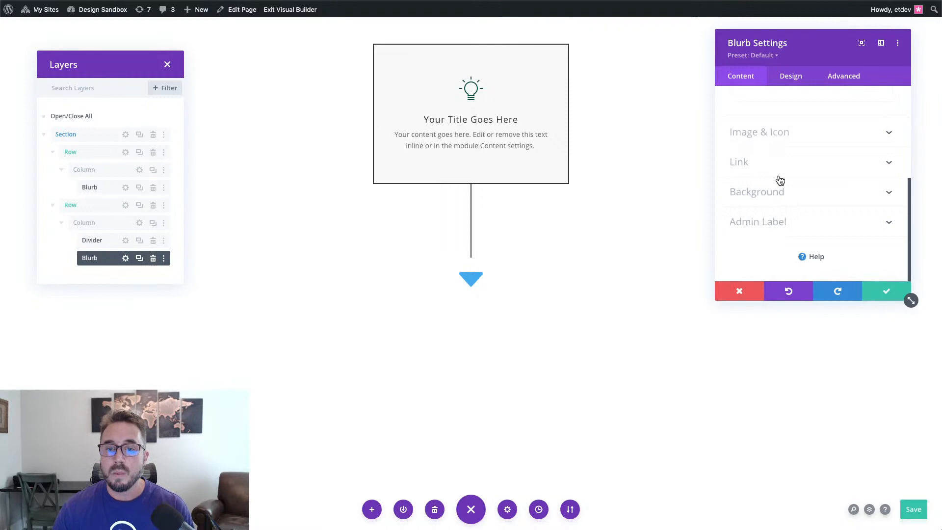
pyautogui.click(769, 142)
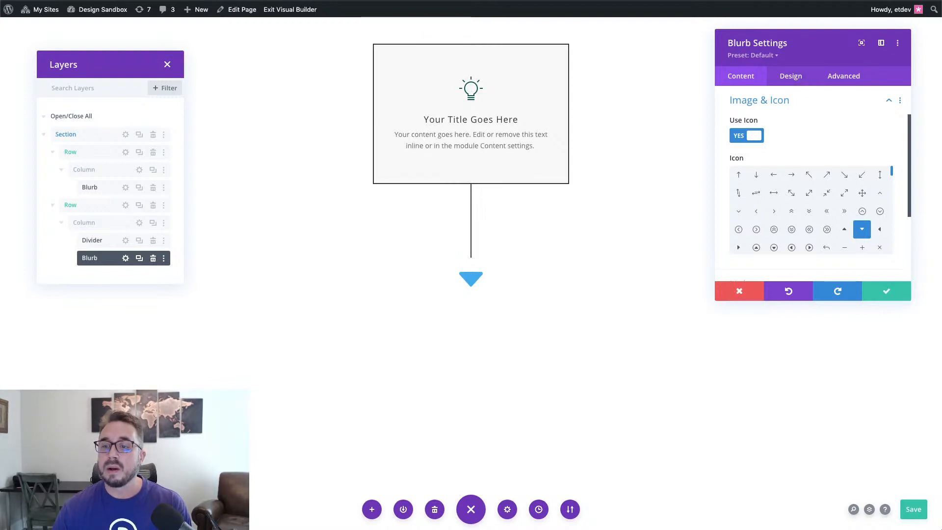
pyautogui.click(781, 76)
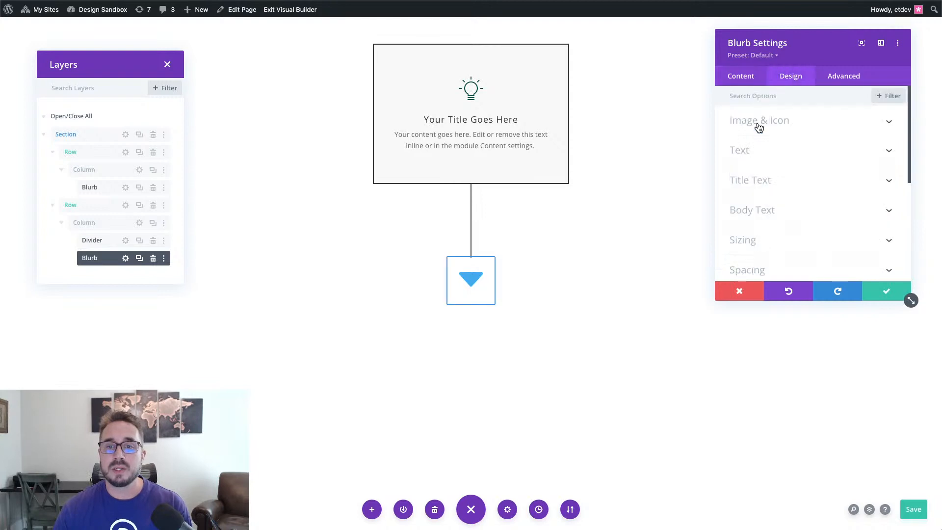
pyautogui.click(772, 123)
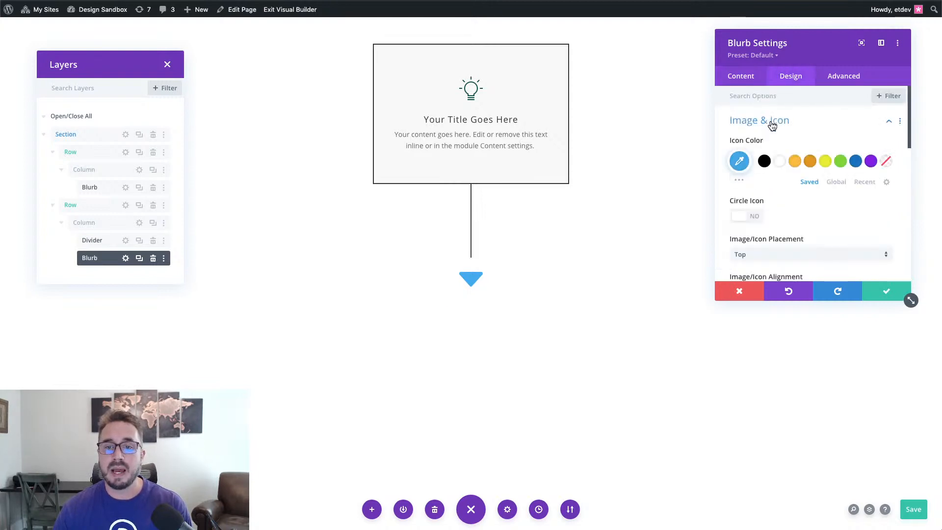
pyautogui.click(738, 160)
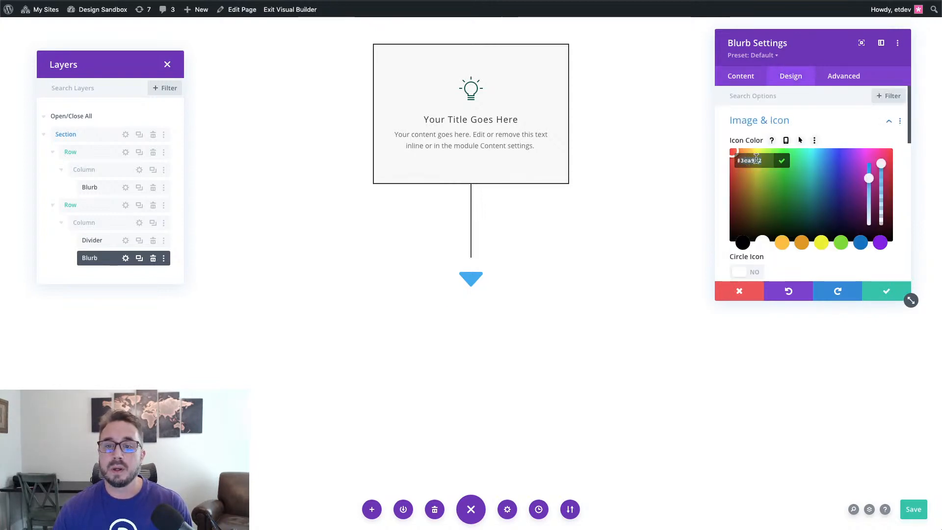
pyautogui.write('bbbbbb')
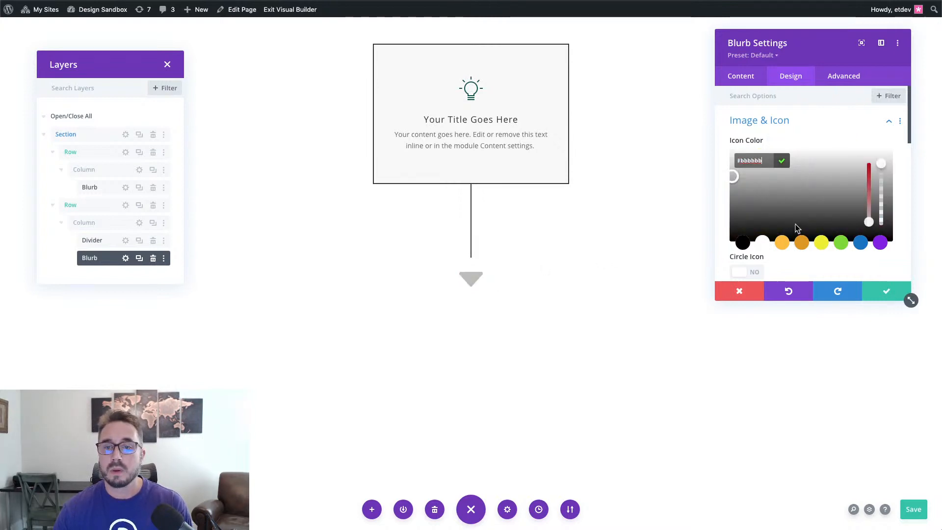
# - Enlarge the settings window, enable a custom icon font size for the arrow blurb, and set it to 50px
pyautogui.scroll(-5, 812, 267)
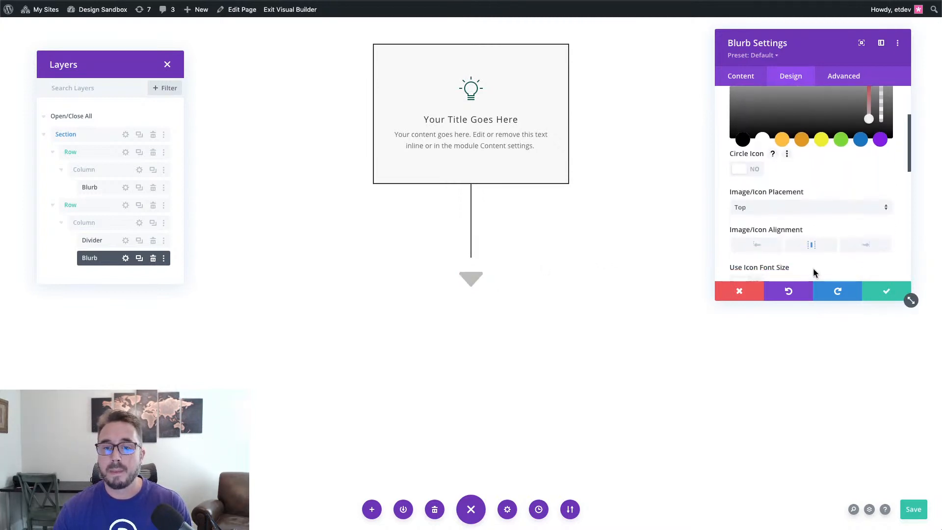
pyautogui.scroll(2, 815, 274)
pyautogui.moveTo(911, 300); pyautogui.dragTo(910, 421)
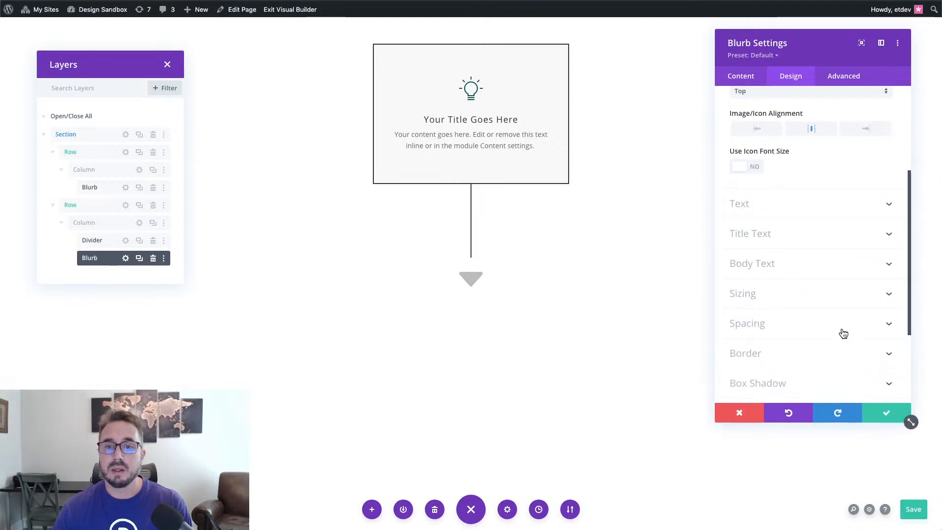
pyautogui.scroll(3, 842, 332)
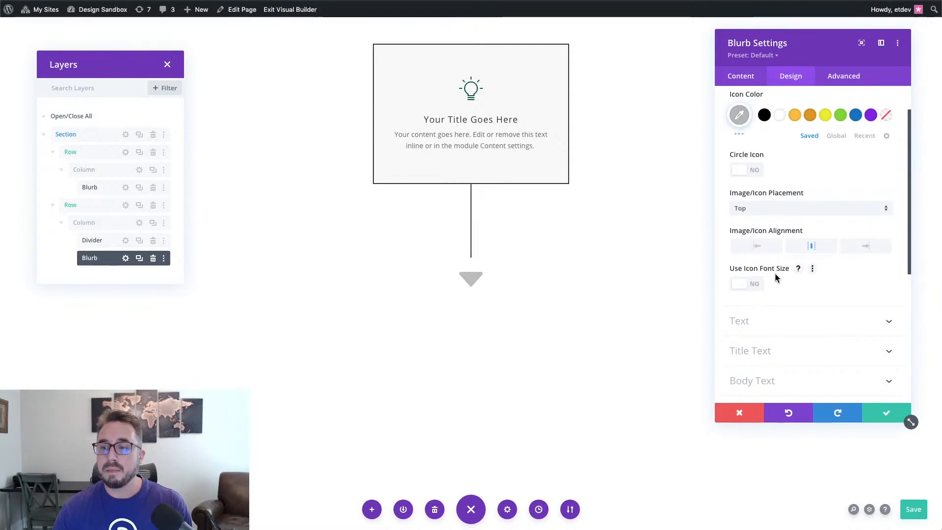
pyautogui.click(757, 292)
pyautogui.click(868, 322)
pyautogui.write('50px')
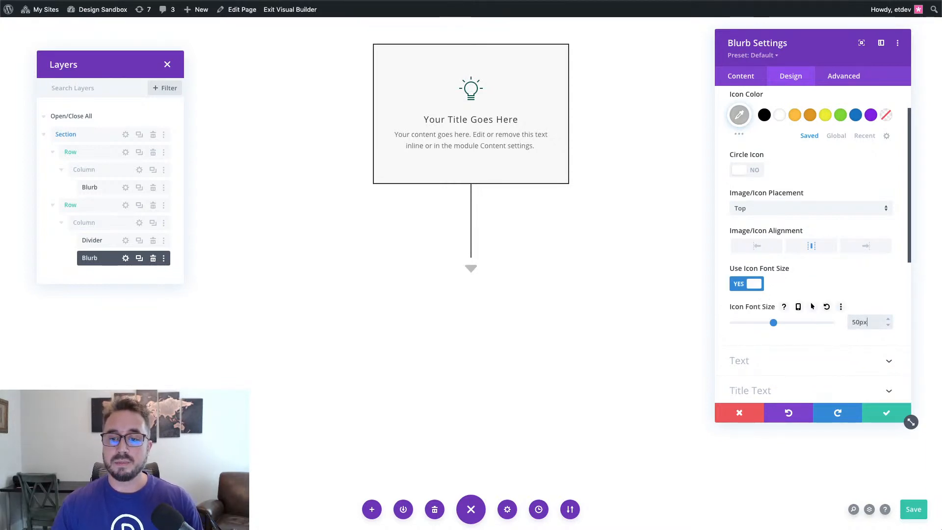
# - Set the arrow's icon font size to 40px for tablet and return to the desktop view
pyautogui.click(798, 307)
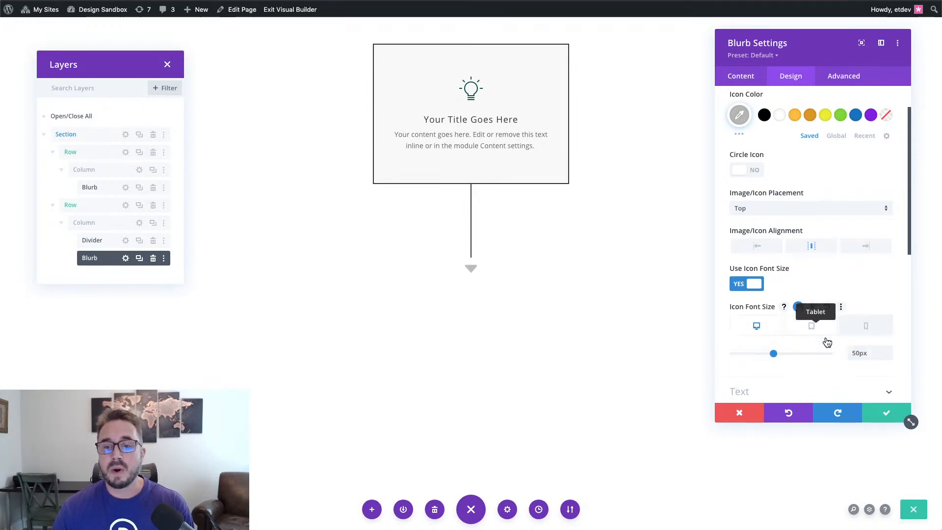
pyautogui.click(863, 352)
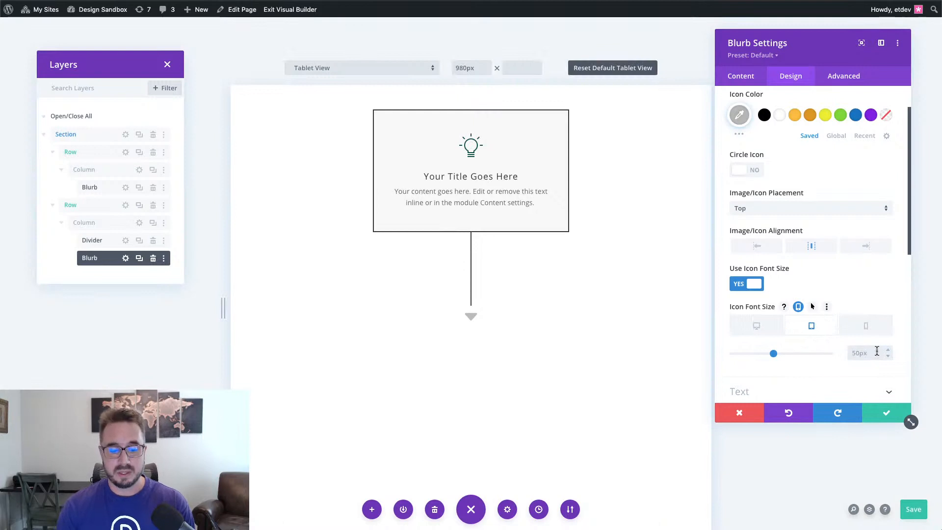
pyautogui.write('40px')
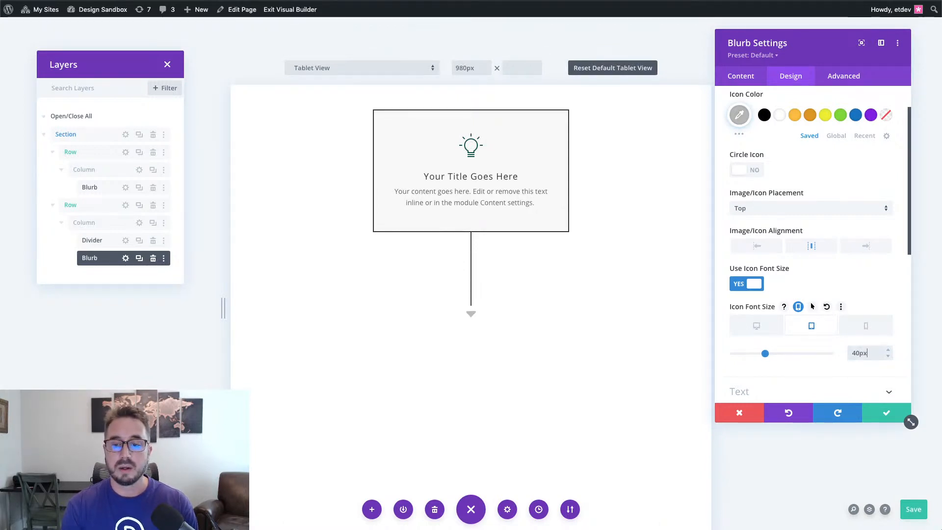
pyautogui.click(752, 331)
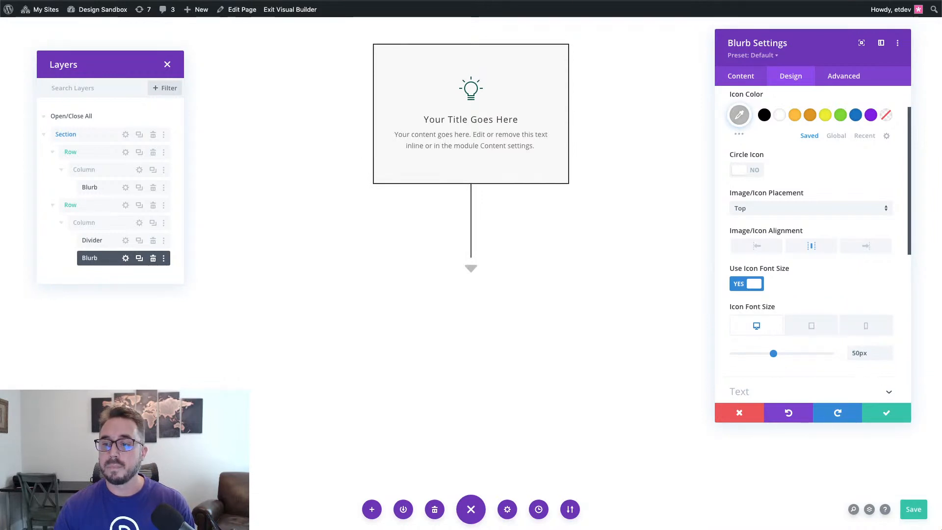
# - Set the arrow blurb's maximum width to 50% and its module alignment to center
pyautogui.scroll(-3, 877, 268)
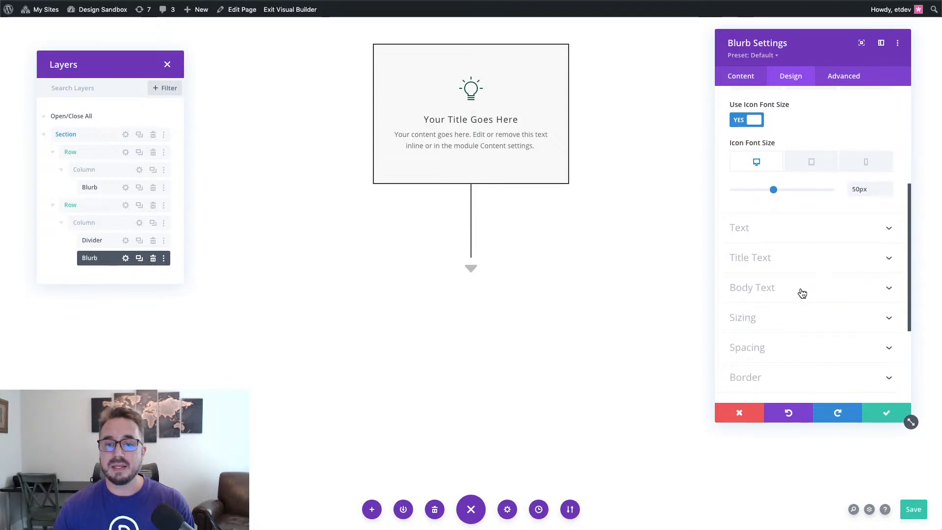
pyautogui.click(782, 315)
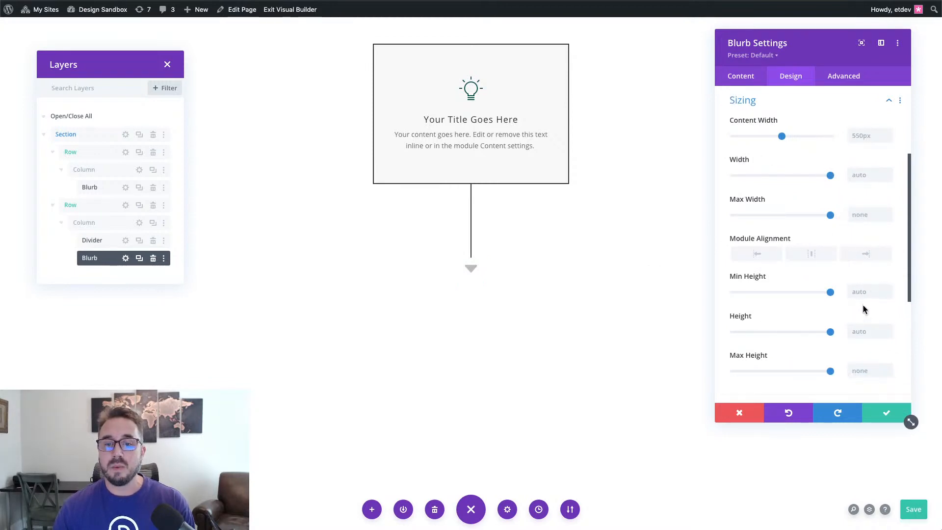
pyautogui.scroll(-1, 862, 307)
pyautogui.scroll(2, 853, 300)
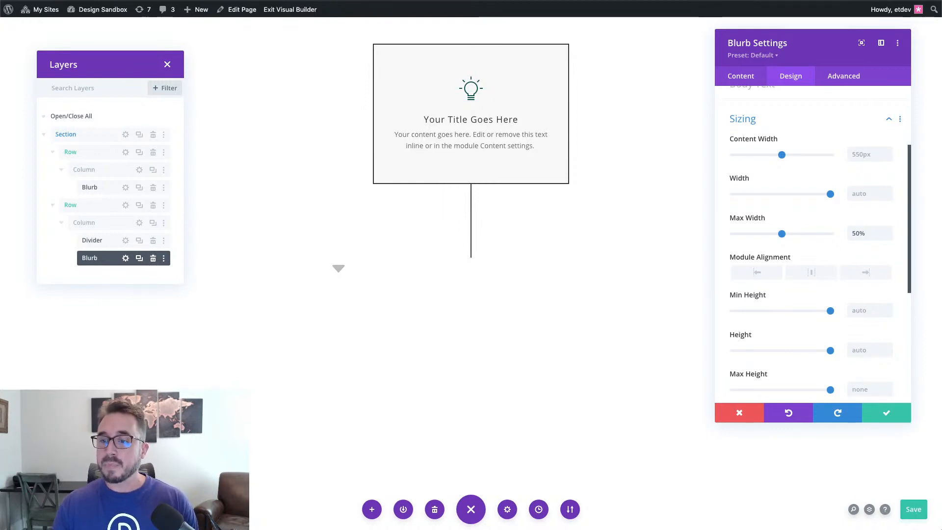
pyautogui.click(817, 276)
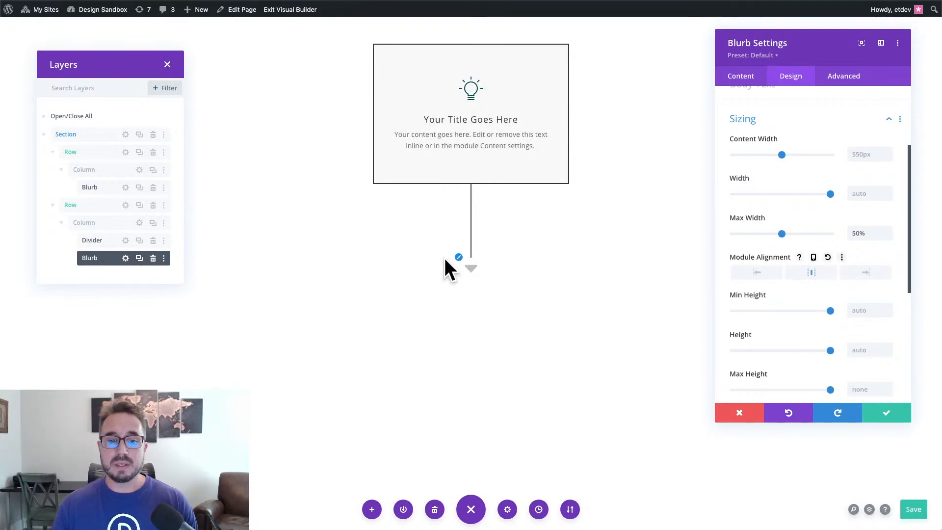
# - Set the arrow blurb's height to 50px on desktop and 40px on tablet, and return to the desktop view
pyautogui.scroll(-2, 822, 272)
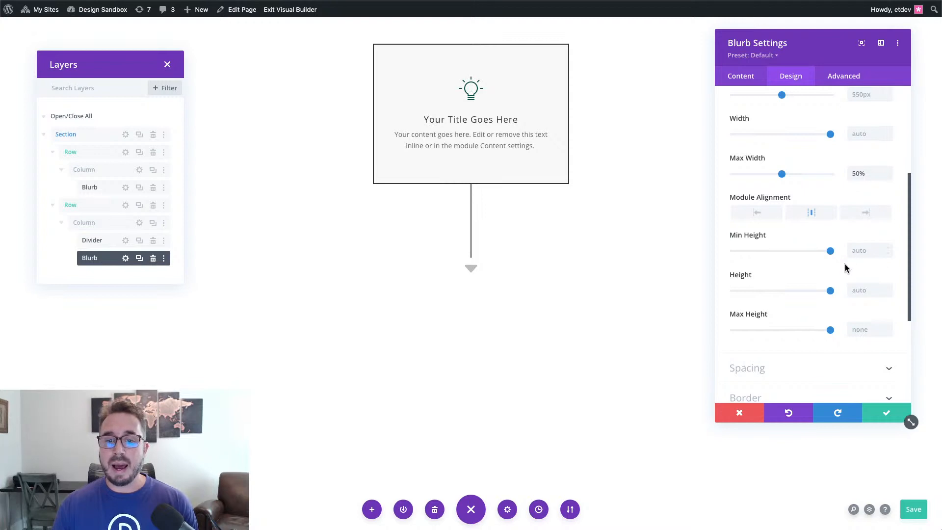
pyautogui.click(859, 291)
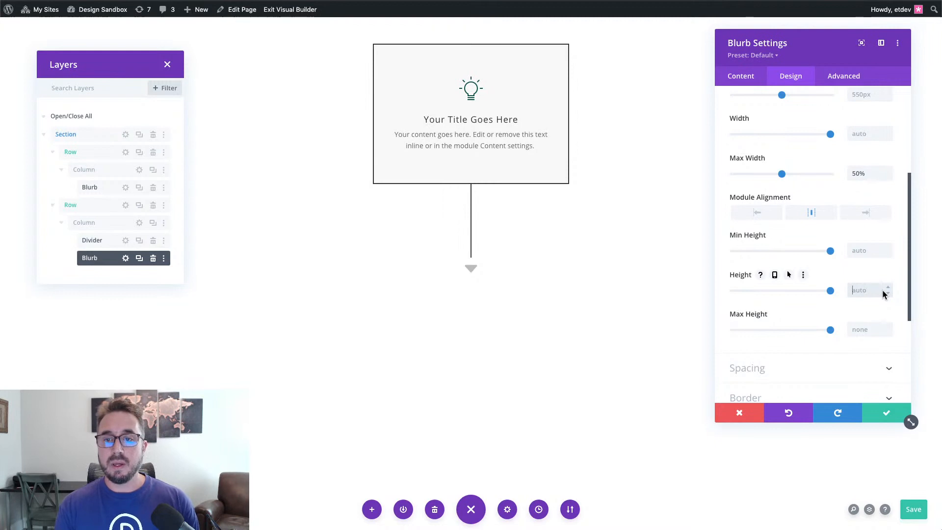
pyautogui.scroll(1, 883, 293)
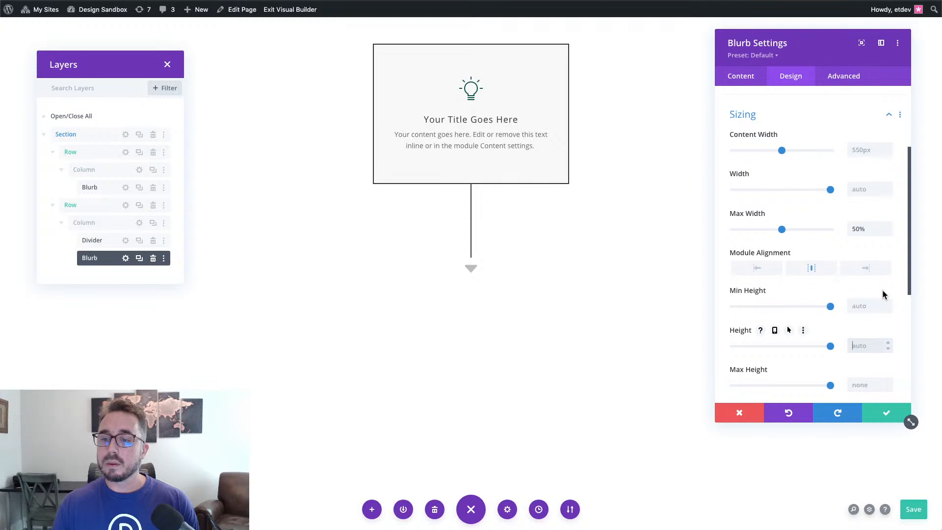
pyautogui.write('50px')
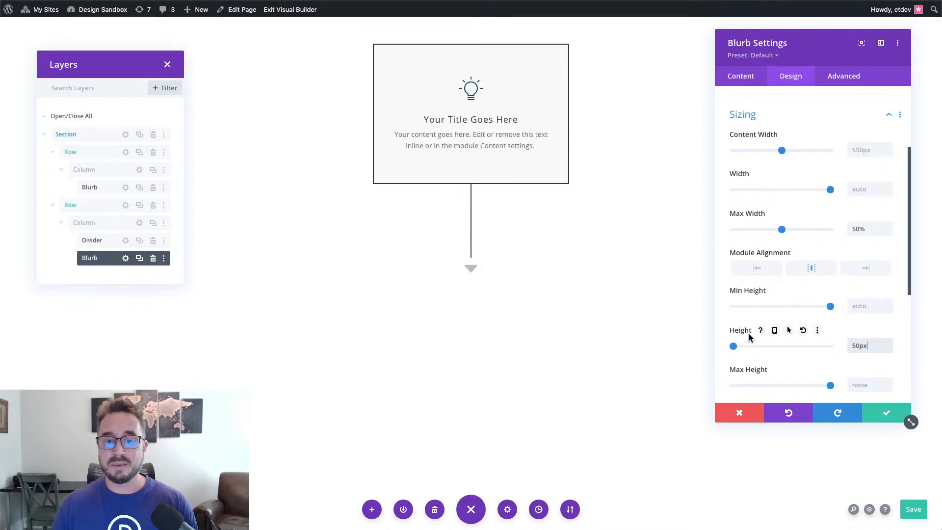
pyautogui.click(774, 331)
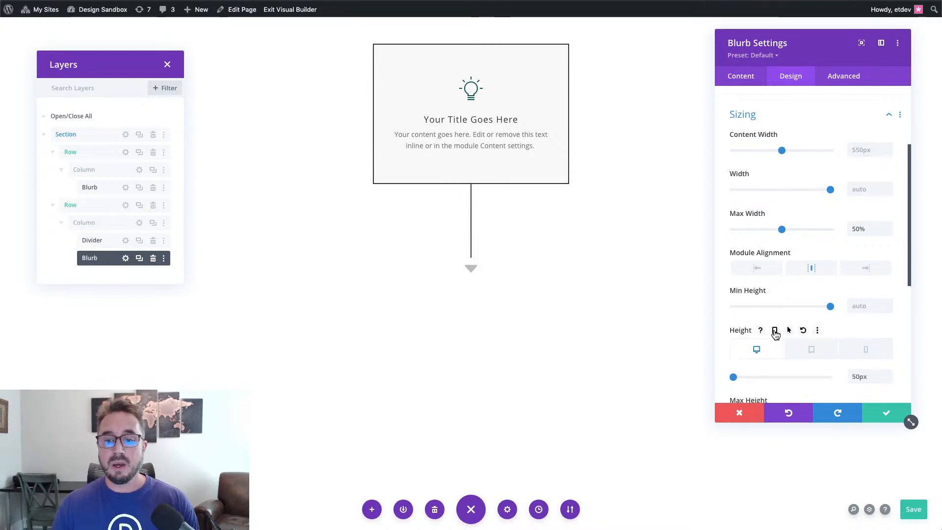
pyautogui.click(818, 355)
pyautogui.click(872, 375)
pyautogui.write('40px')
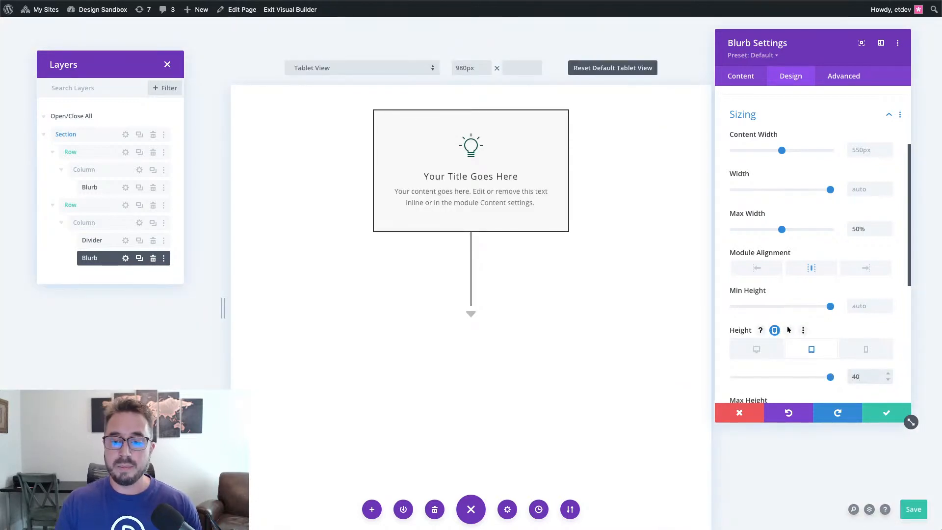
pyautogui.click(759, 353)
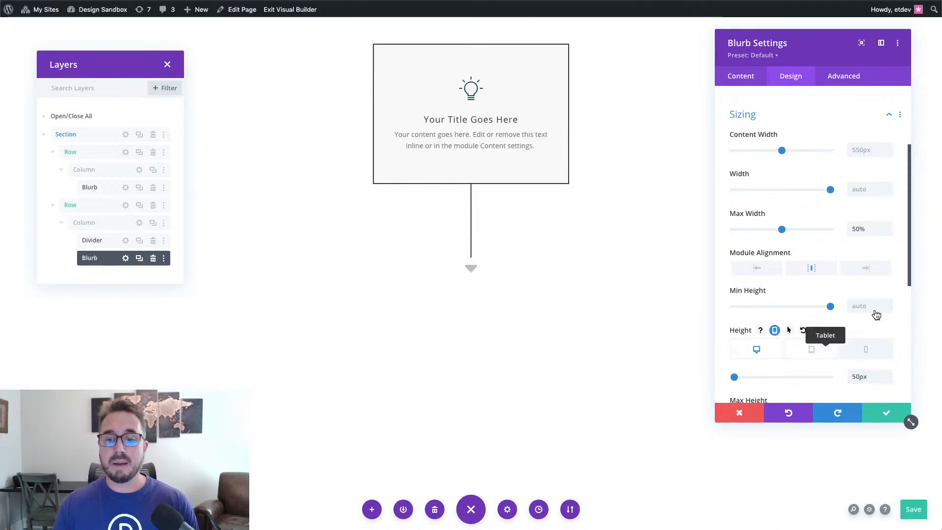
# - Add custom CSS to the arrow's Blurb Image element: "margin-bottom: 0px; background: #ffffff;"
pyautogui.scroll(-3, 875, 305)
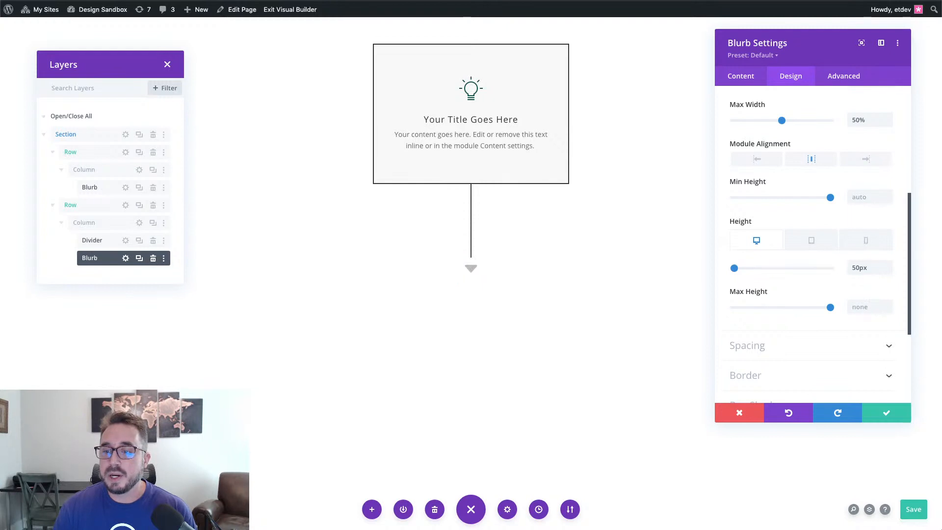
pyautogui.click(849, 84)
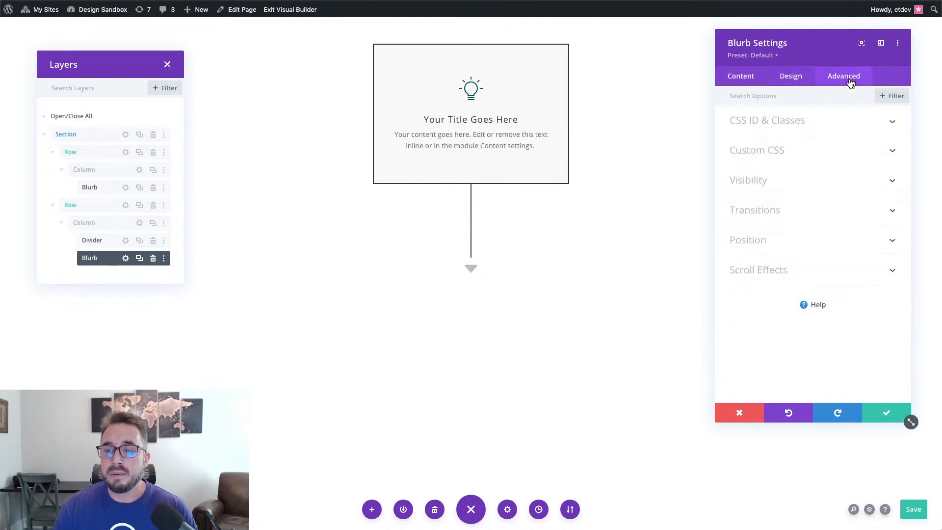
pyautogui.click(791, 156)
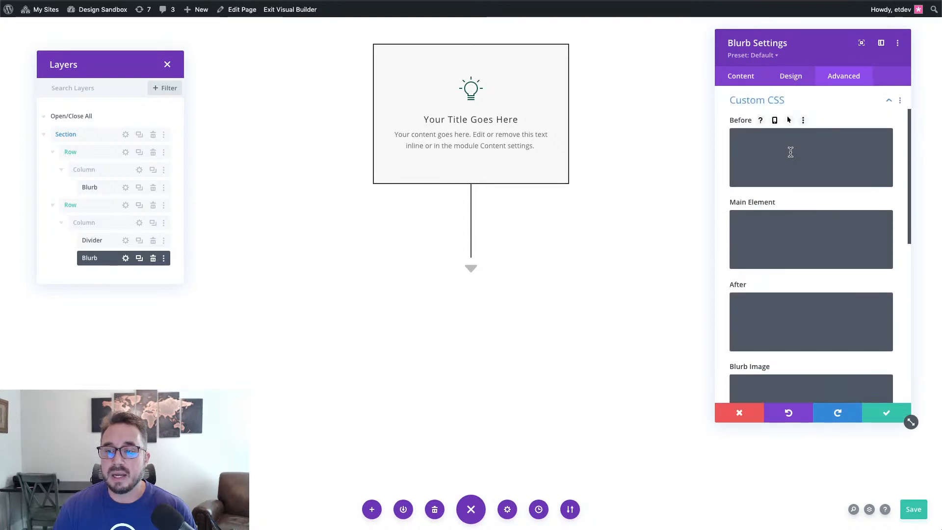
pyautogui.scroll(-3, 811, 241)
pyautogui.scroll(-3, 811, 241)
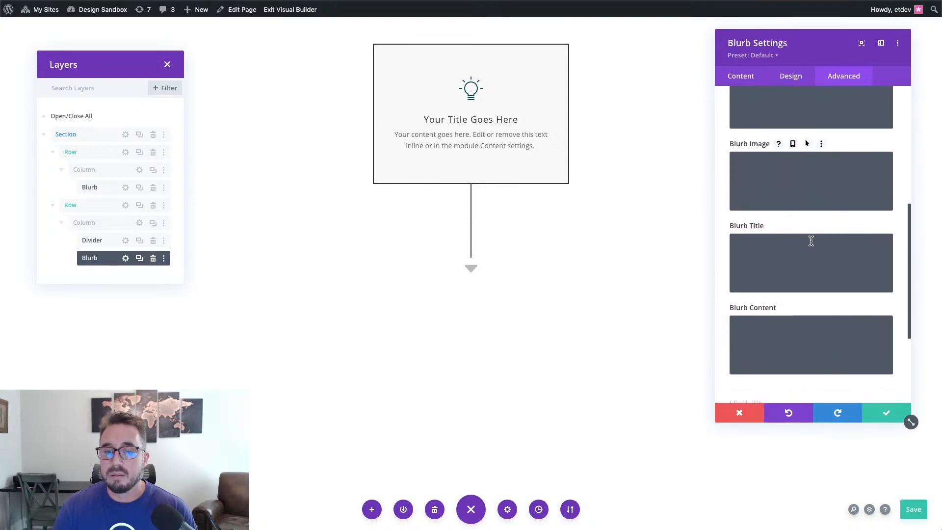
pyautogui.scroll(2, 811, 244)
pyautogui.scroll(1, 812, 244)
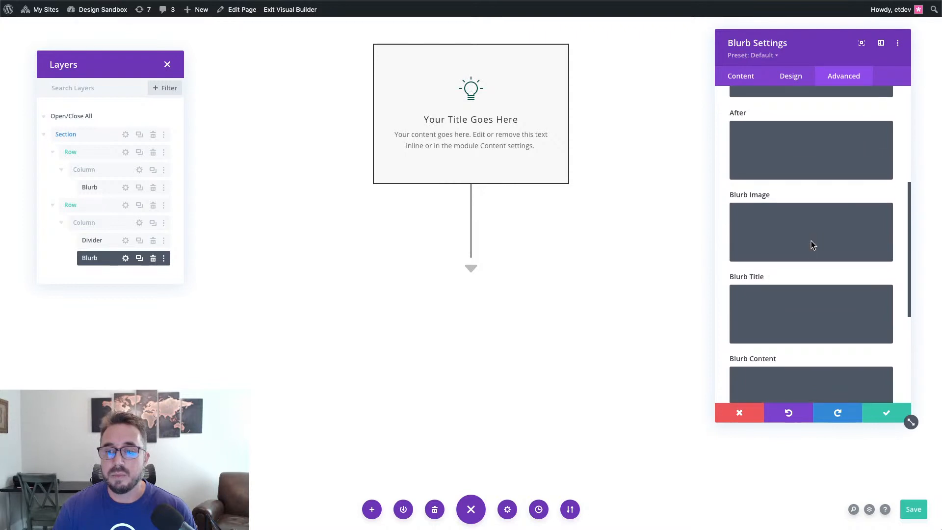
pyautogui.click(805, 226)
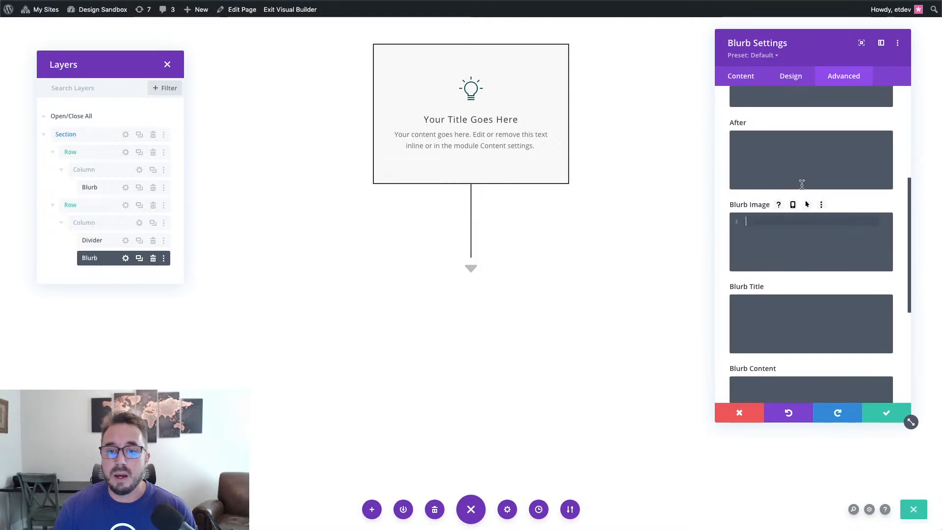
pyautogui.scroll(4, 820, 157)
pyautogui.scroll(2, 820, 160)
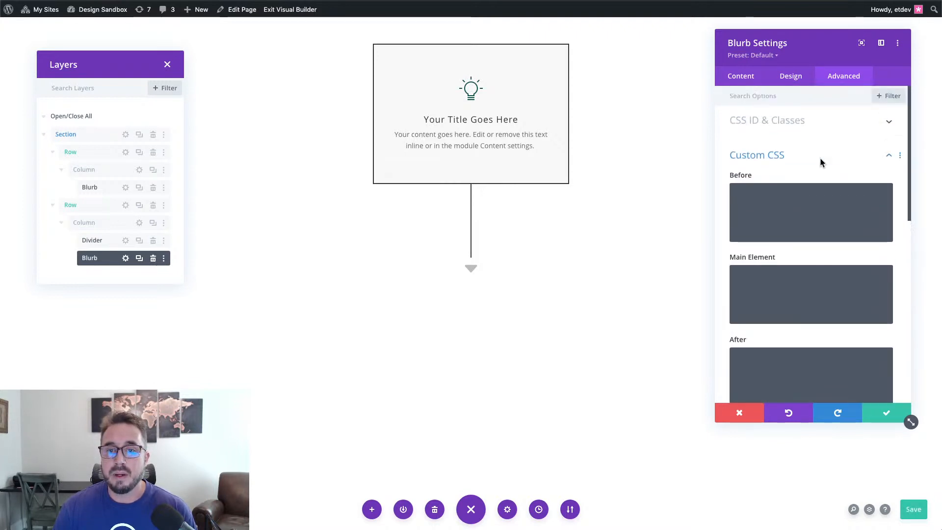
pyautogui.scroll(-5, 819, 156)
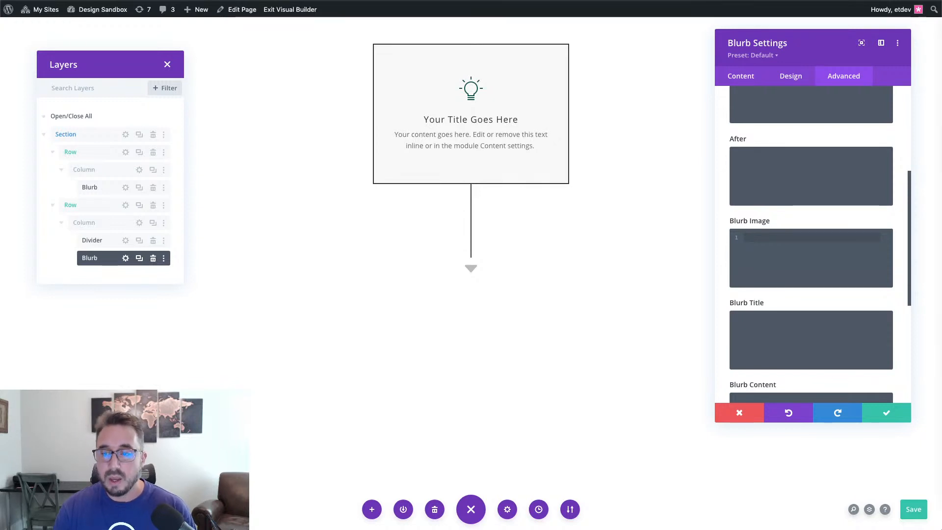
pyautogui.write('margin-bottom: 0px; background: #ffffff;')
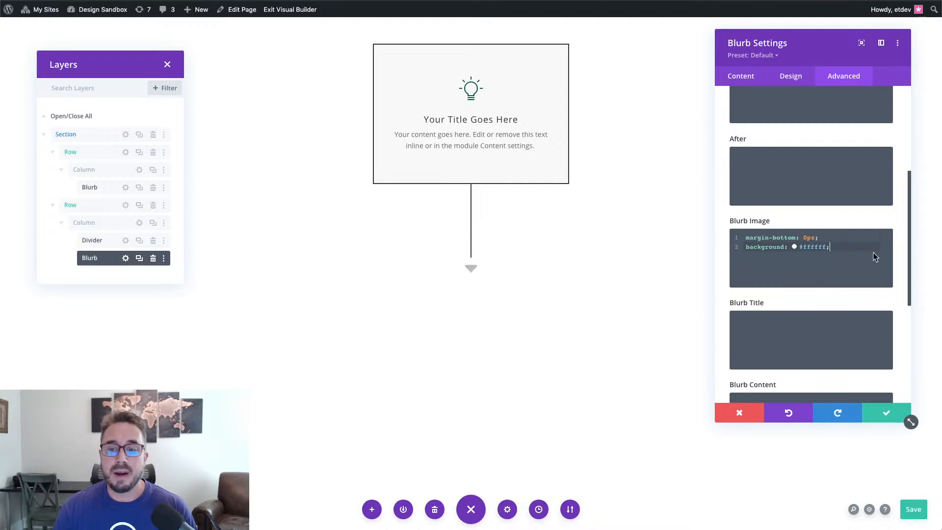
# - Try a #000 background in the arrow's Blurb Image CSS and set it back to #fff
pyautogui.doubleClick(818, 248)
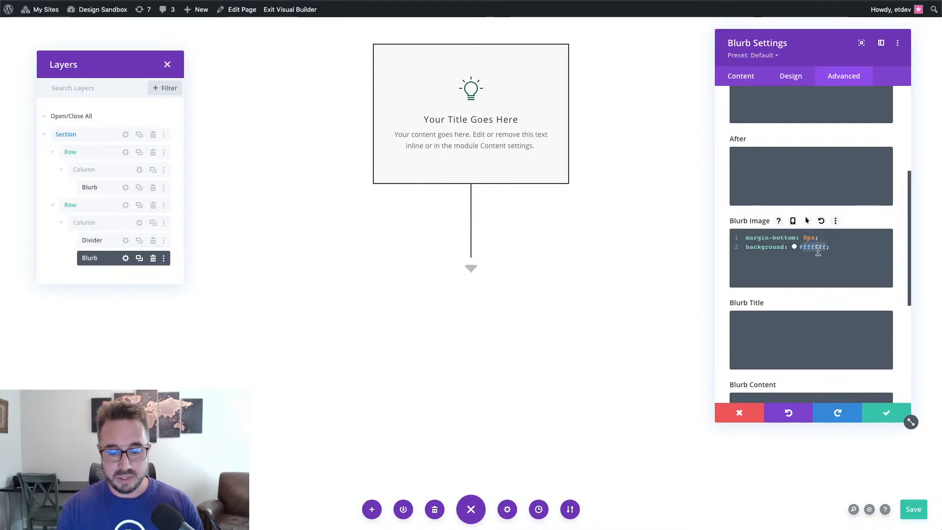
pyautogui.write('#000')
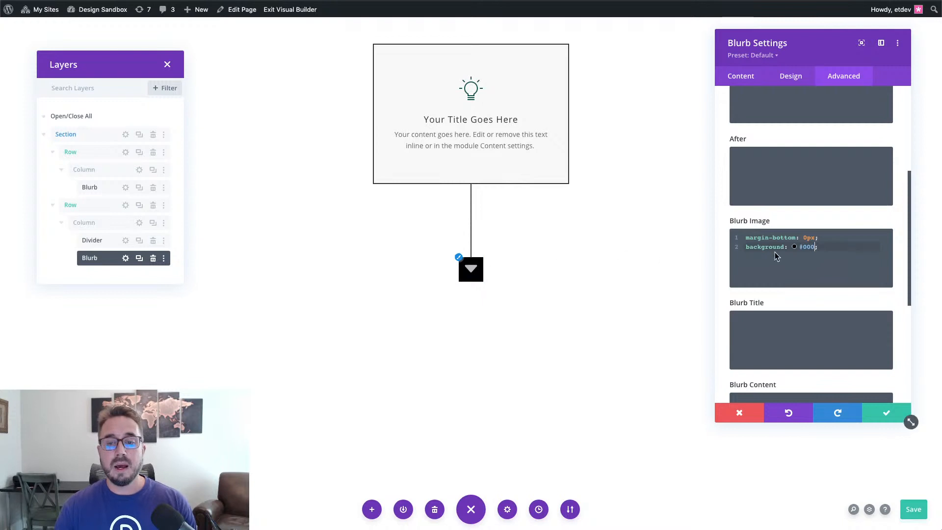
pyautogui.doubleClick(806, 247)
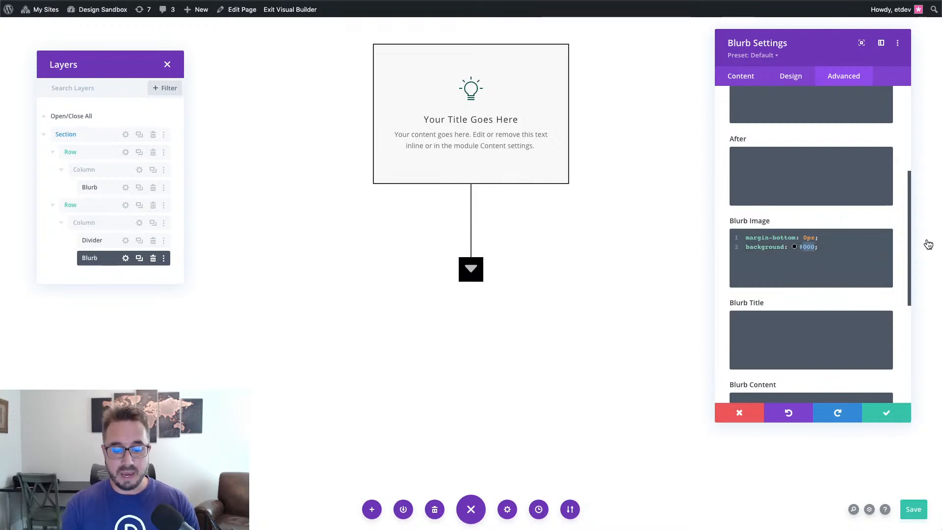
pyautogui.write('fff')
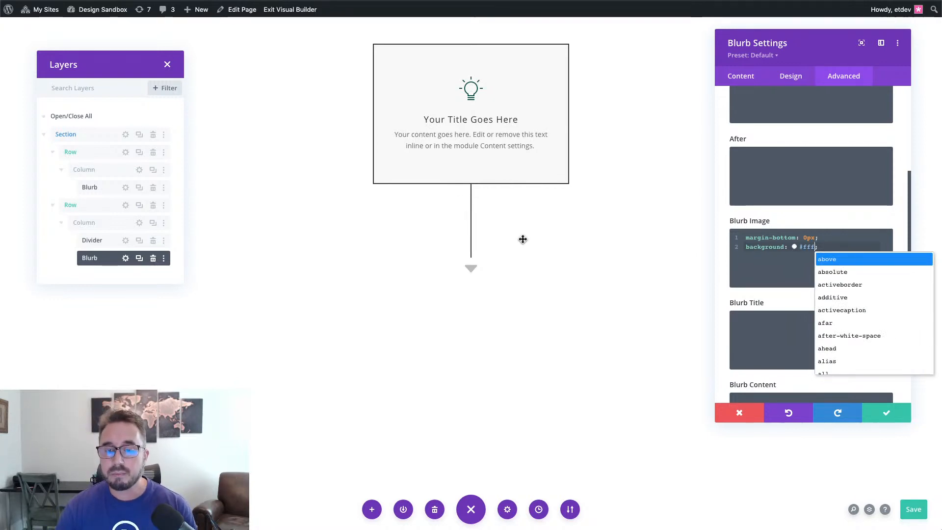
pyautogui.click(745, 291)
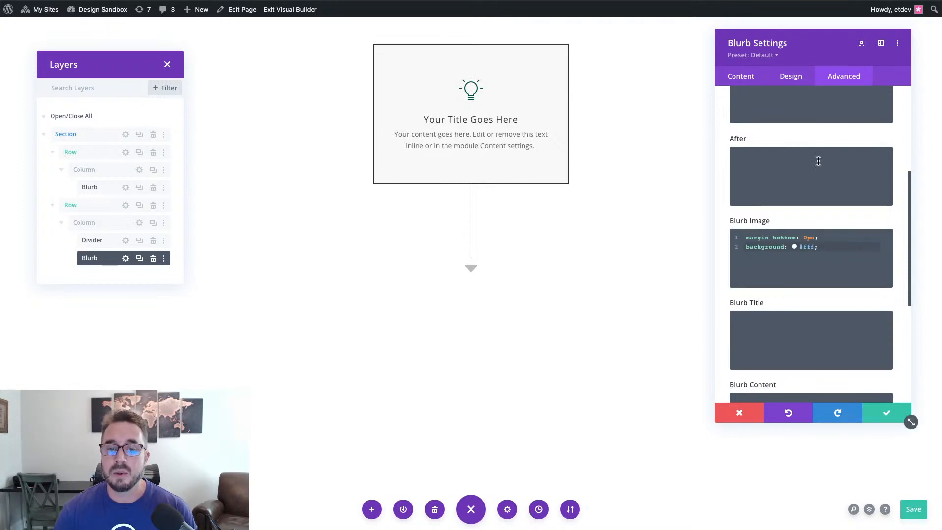
# - Set the arrow blurb's position to Absolute with its location at the center of the column
pyautogui.scroll(-5, 818, 161)
pyautogui.click(782, 313)
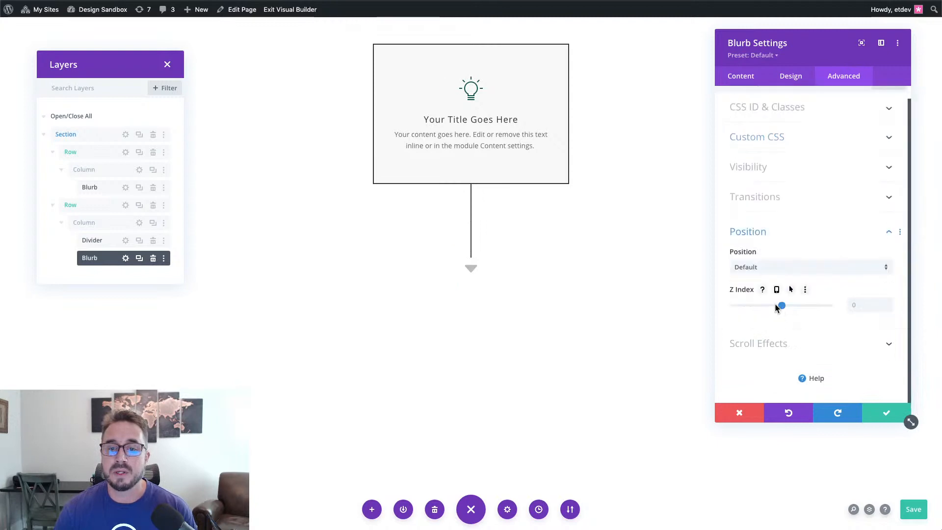
pyautogui.click(794, 273)
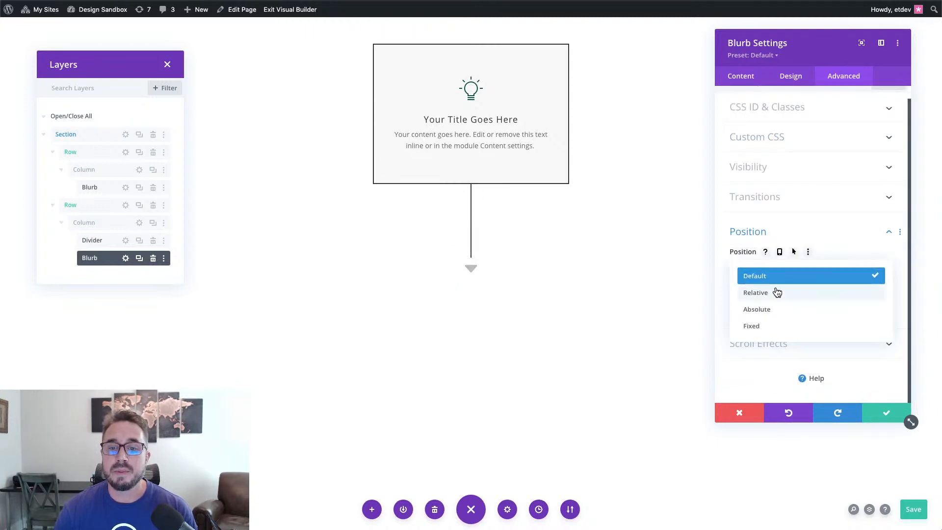
pyautogui.click(780, 309)
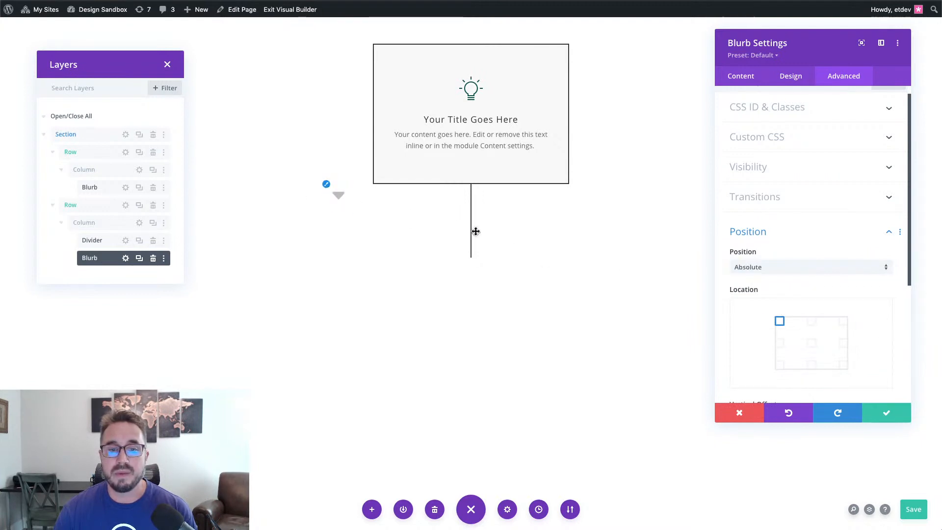
pyautogui.scroll(-2, 840, 275)
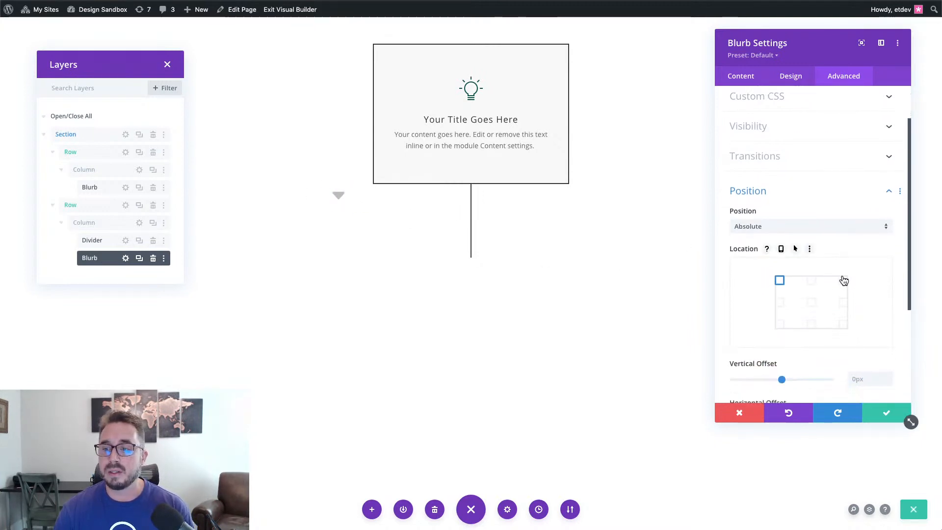
pyautogui.click(811, 303)
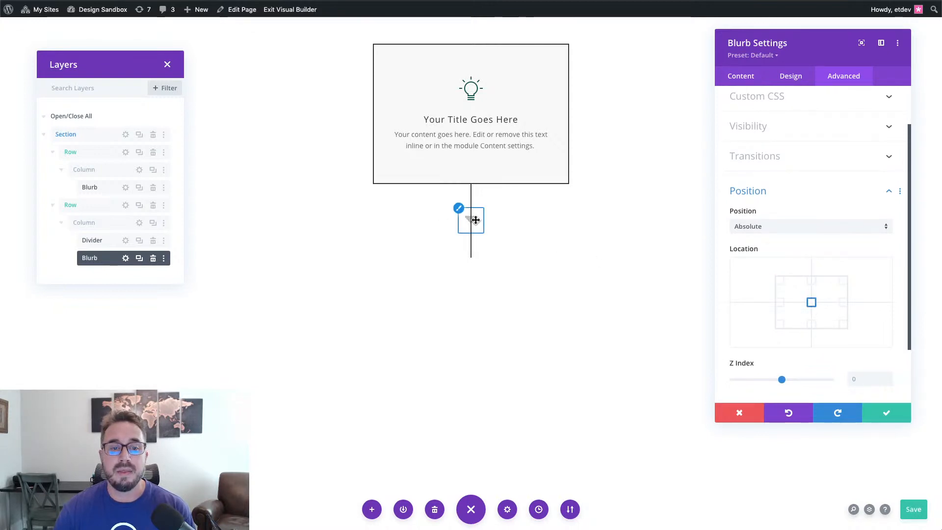
# - Raise the arrow blurb's Z Index to 11 and save the module settings
pyautogui.scroll(-1, 866, 328)
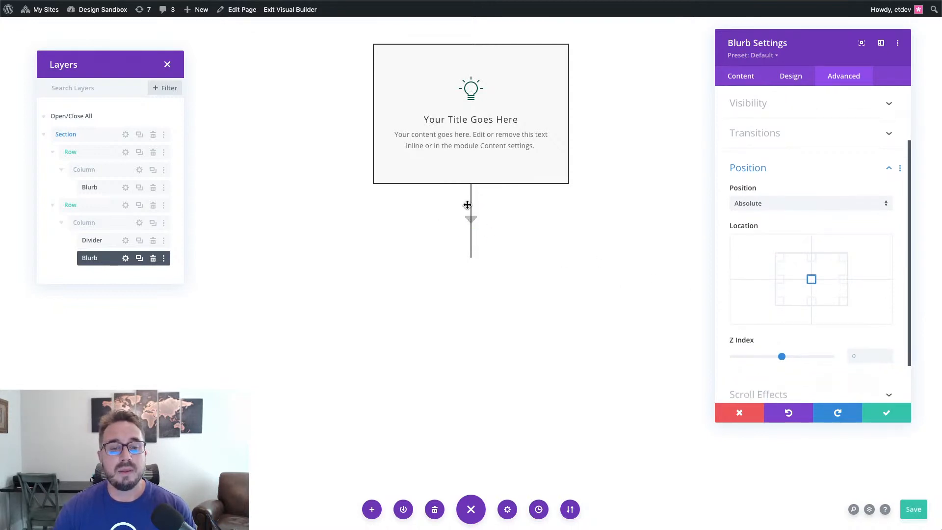
pyautogui.scroll(-1, 724, 267)
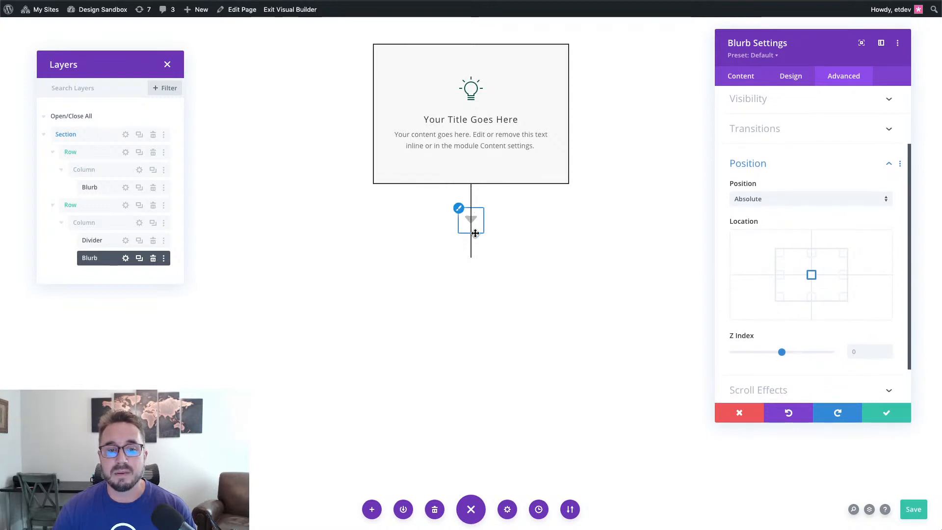
pyautogui.keyDown('shift'); pyautogui.click(887, 349); pyautogui.keyUp('shift')
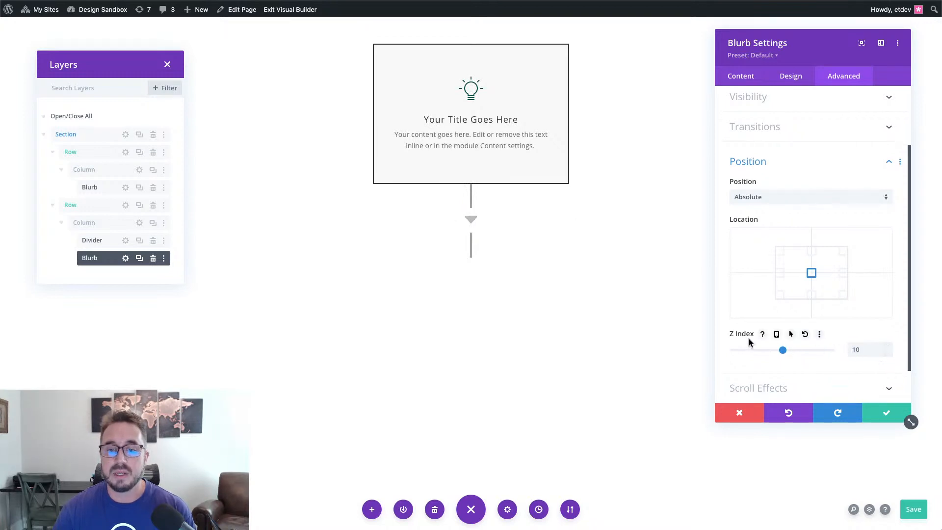
pyautogui.click(888, 347)
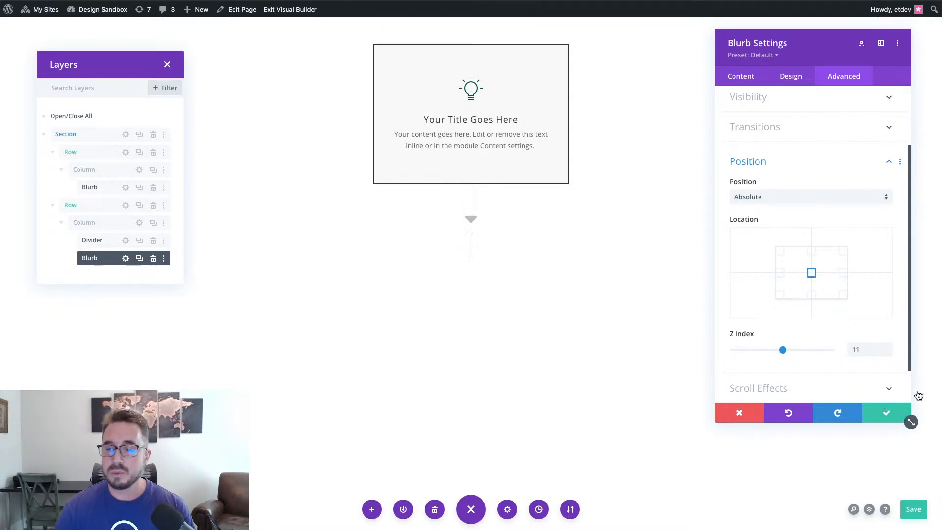
pyautogui.click(886, 413)
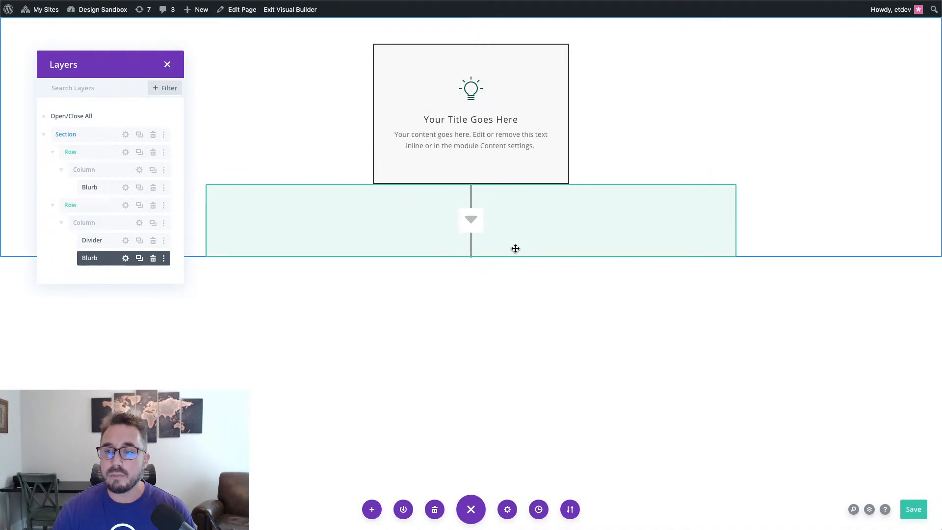
# - Copy the row holding the first blurb box and paste it below the connector row
pyautogui.moveTo(515, 249)
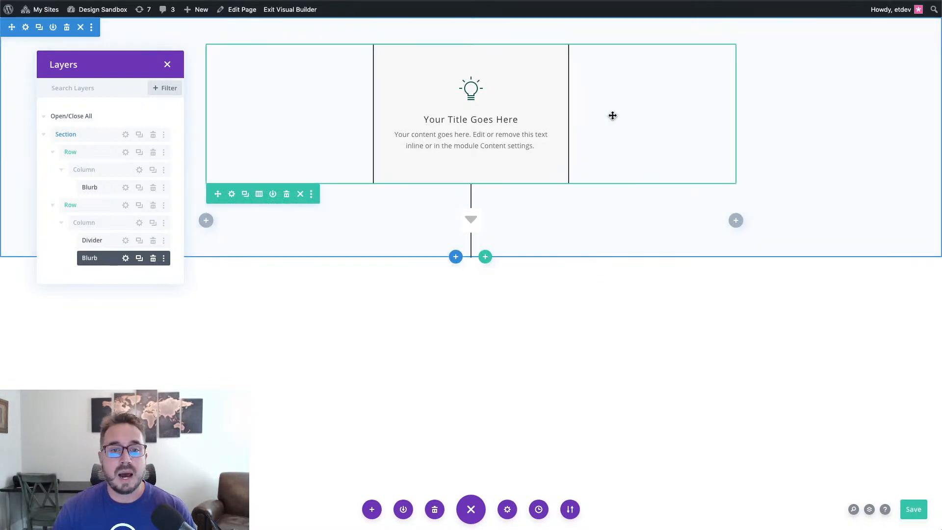
pyautogui.moveTo(548, 120)
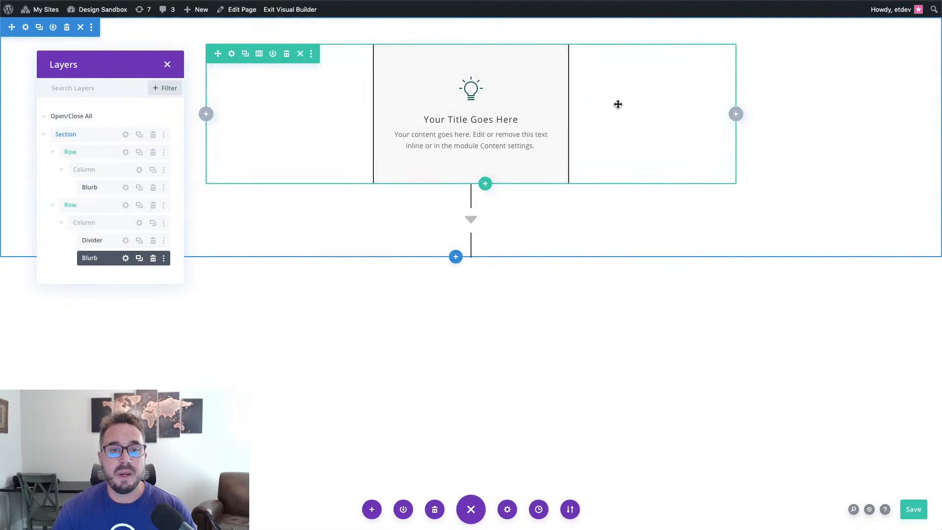
pyautogui.click(312, 55)
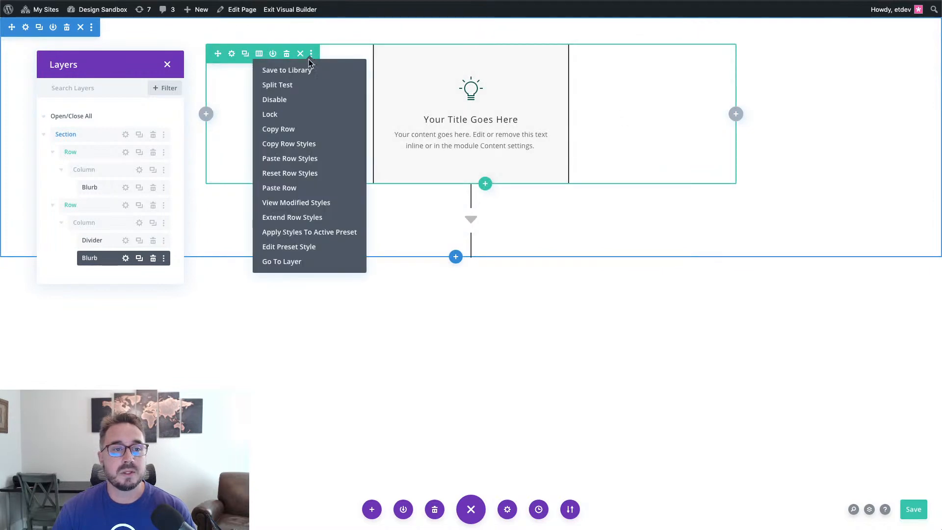
pyautogui.click(282, 135)
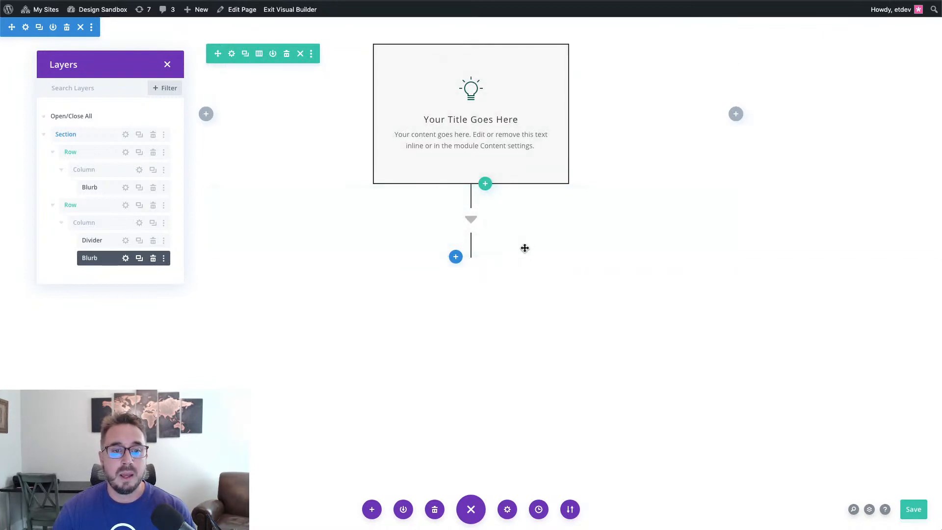
pyautogui.rightClick(484, 262)
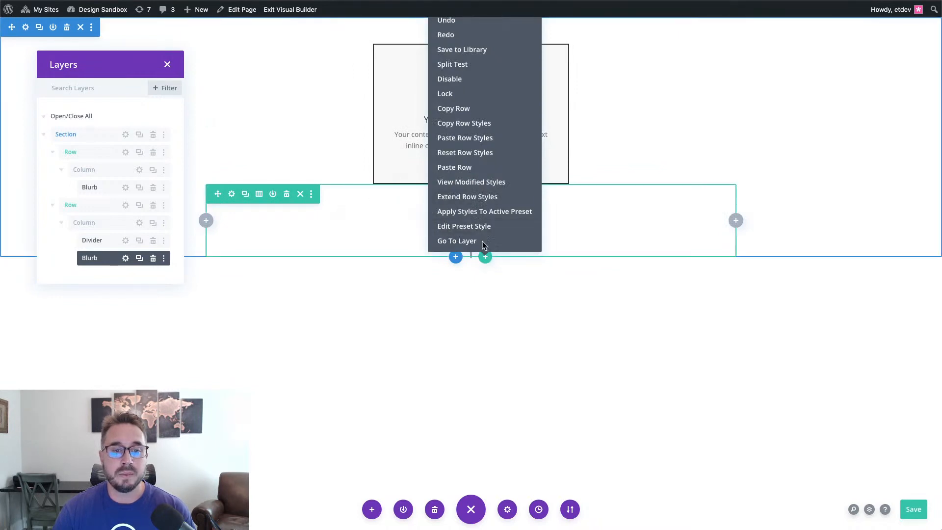
pyautogui.click(466, 168)
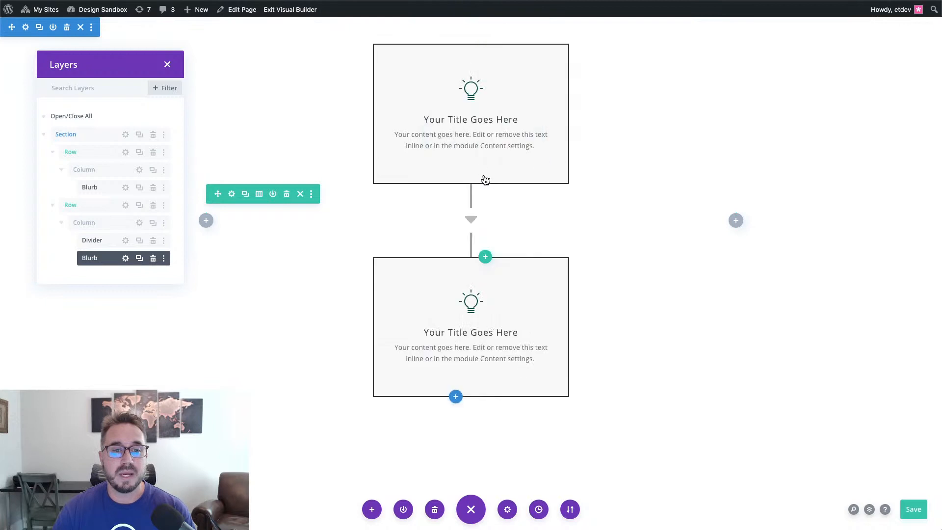
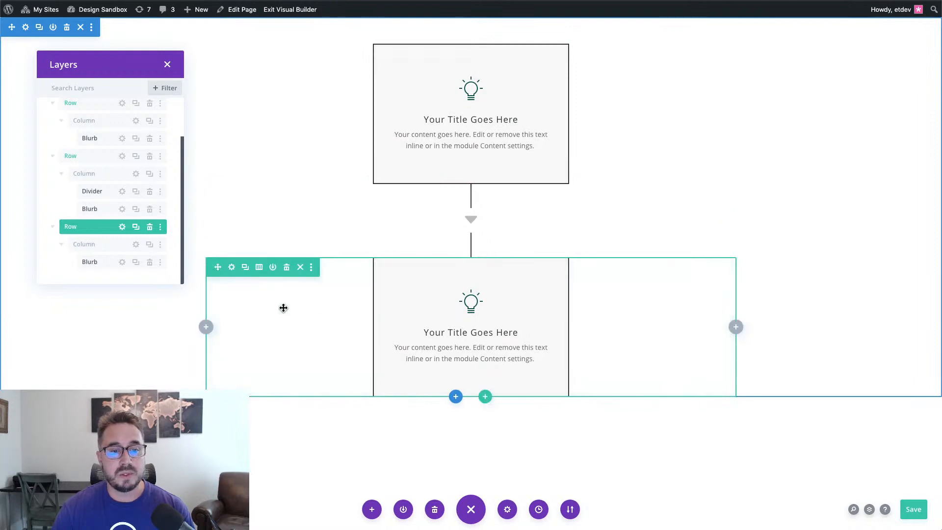
# - Set the Max Width of the pasted third row to 50% in its Sizing options
pyautogui.click(231, 267)
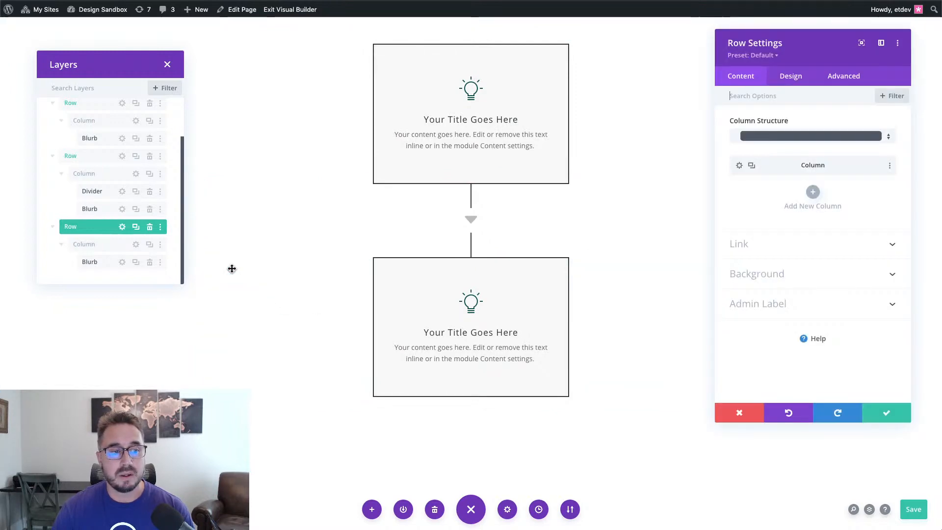
pyautogui.moveTo(181, 283); pyautogui.dragTo(183, 187)
pyautogui.scroll(-3, 134, 156)
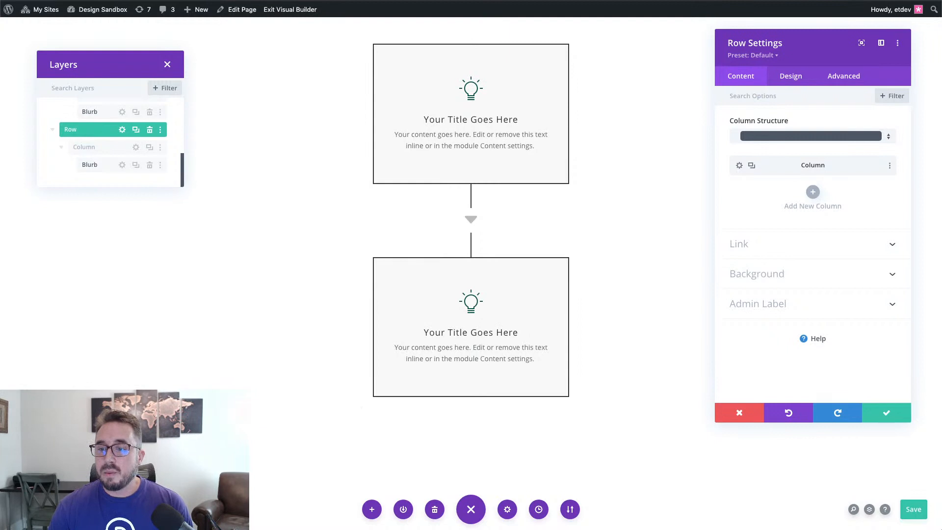
pyautogui.click(790, 76)
pyautogui.click(786, 127)
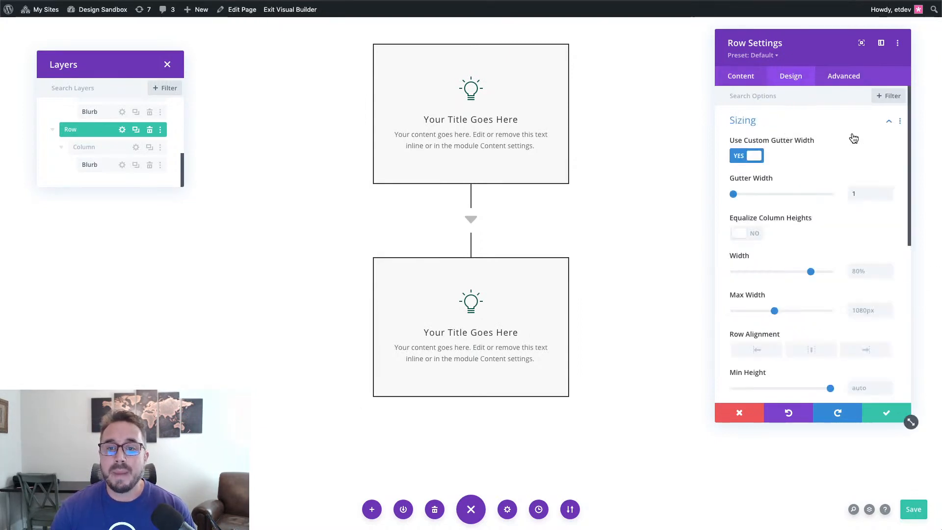
pyautogui.click(869, 276)
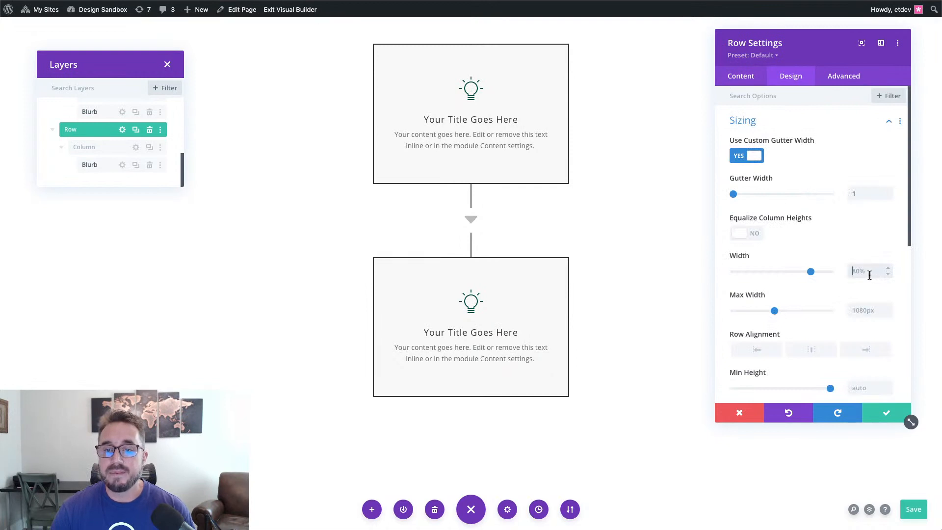
pyautogui.scroll(-1, 871, 272)
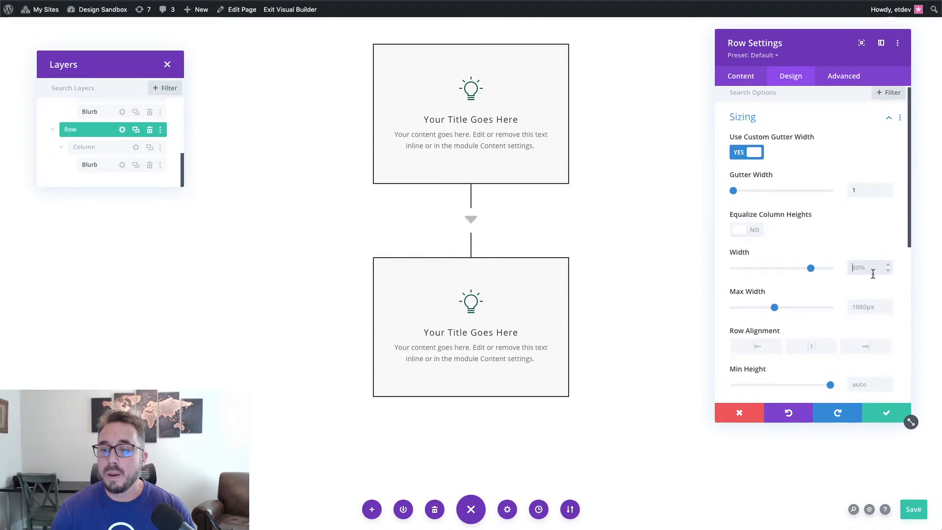
pyautogui.click(866, 304)
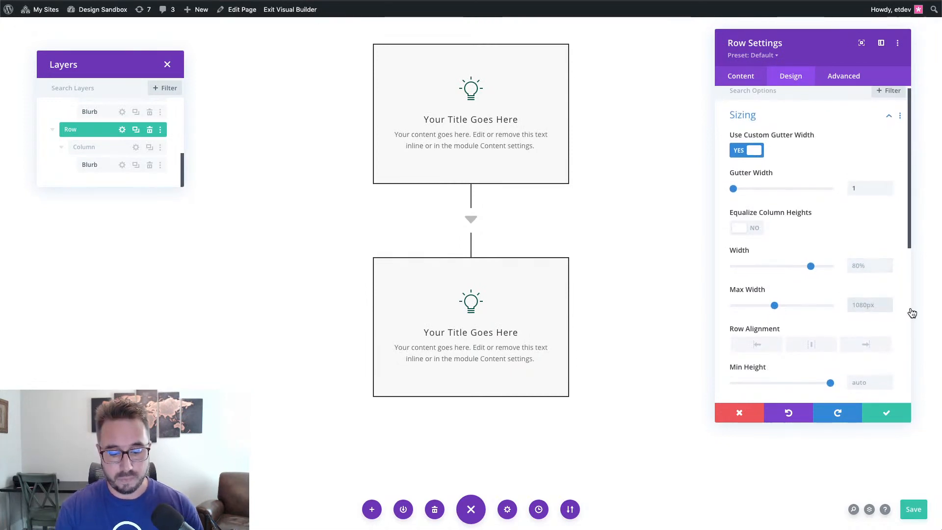
pyautogui.hotkey('ctrl', 'a')
pyautogui.write('50%')
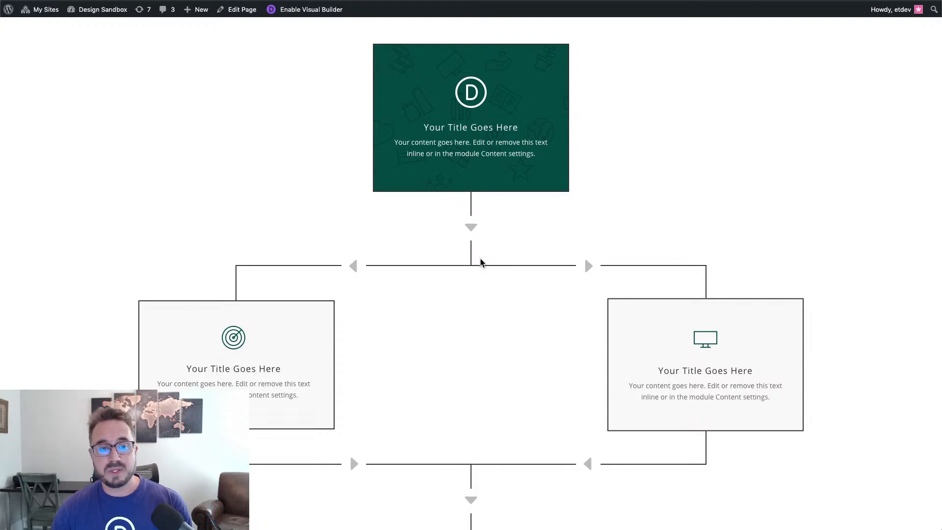
# - Inspect the finished flowchart example with the browser's developer tools and switch its device preview to Responsive
pyautogui.rightClick(622, 231)
pyautogui.click(673, 381)
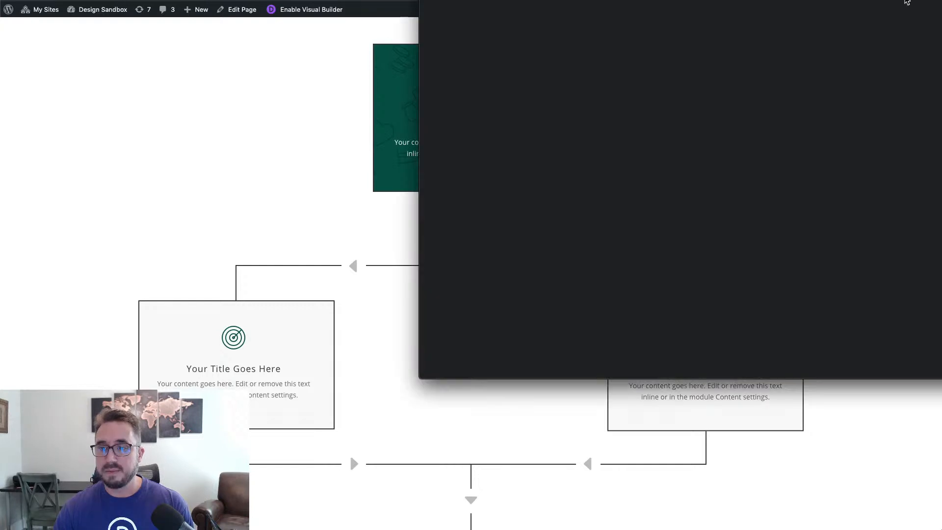
pyautogui.moveTo(921, 1); pyautogui.dragTo(941, 20)
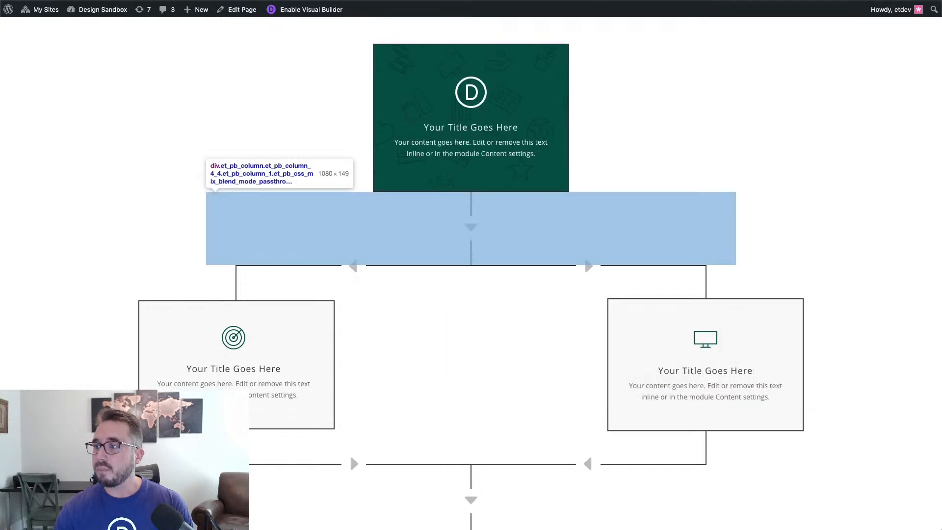
pyautogui.press('super+shift+m')
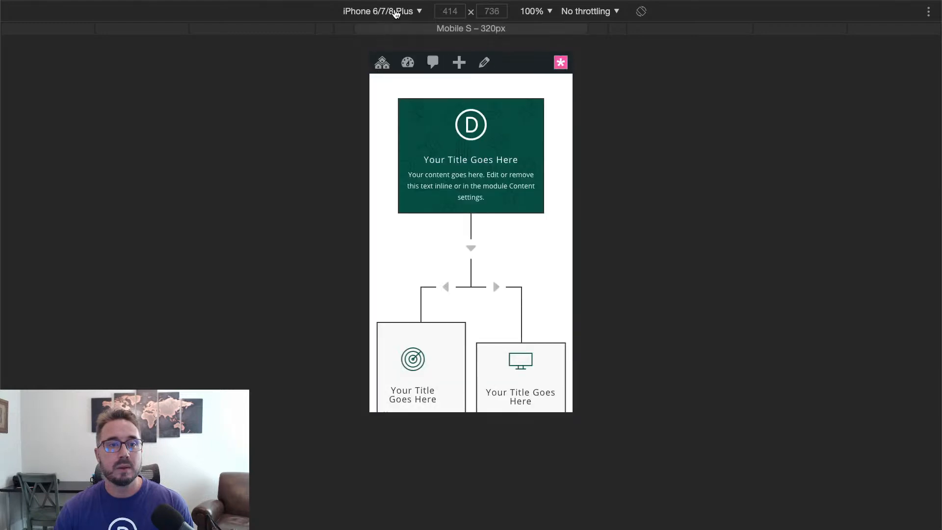
pyautogui.click(415, 15)
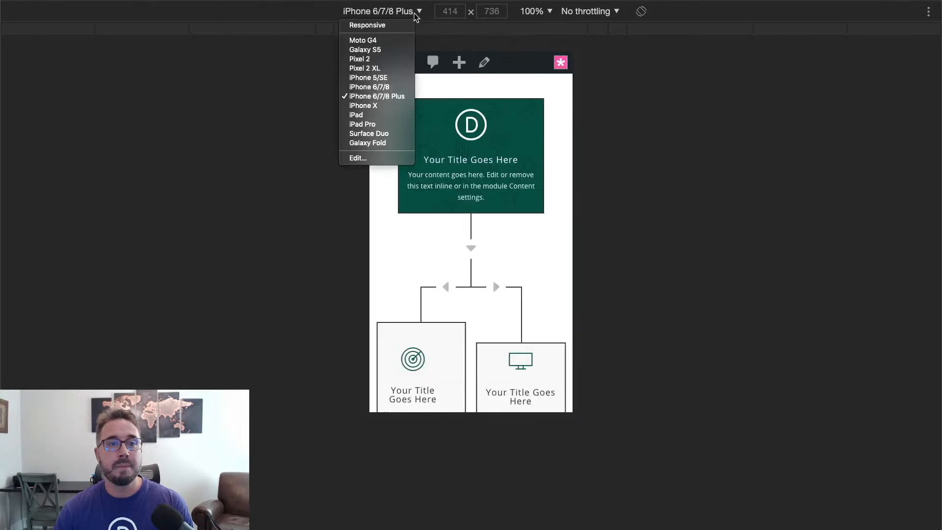
pyautogui.click(384, 25)
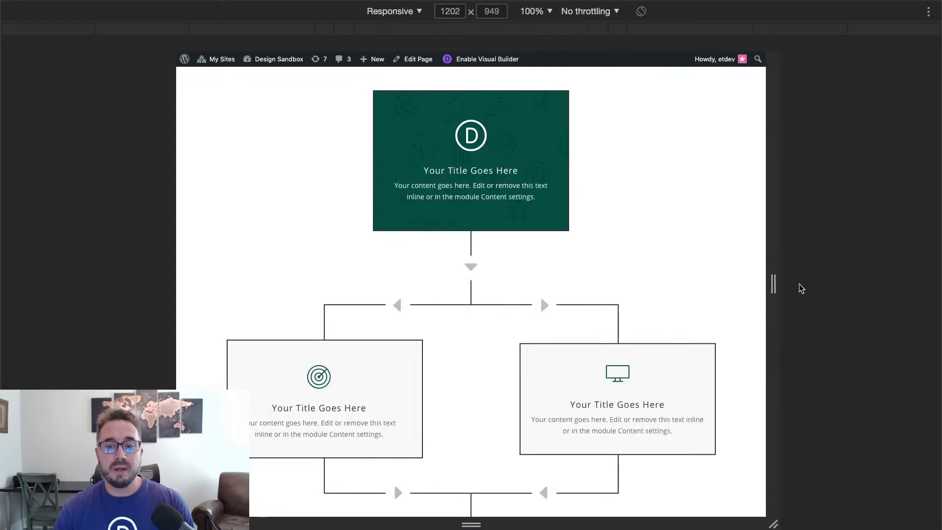
# - Examine how the flowchart adapts between preview widths of 974 and 1841 px, and leave the device preview
pyautogui.moveTo(778, 288); pyautogui.dragTo(717, 271)
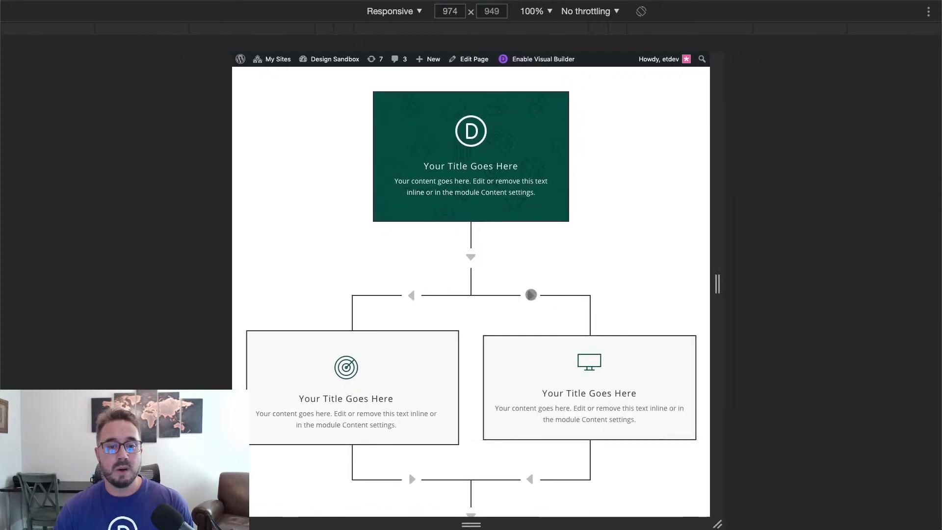
pyautogui.scroll(-1, 358, 417)
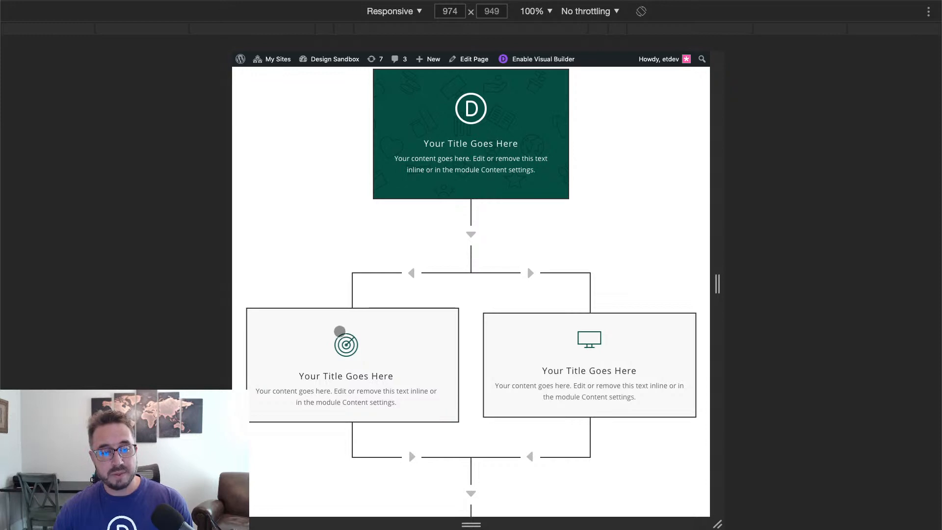
pyautogui.moveTo(718, 278); pyautogui.dragTo(939, 269)
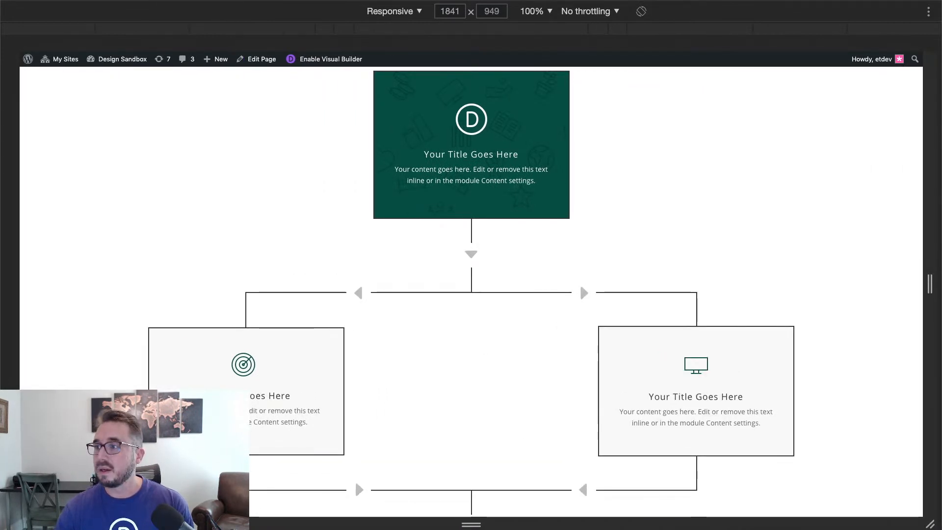
pyautogui.press('super+shift+m')
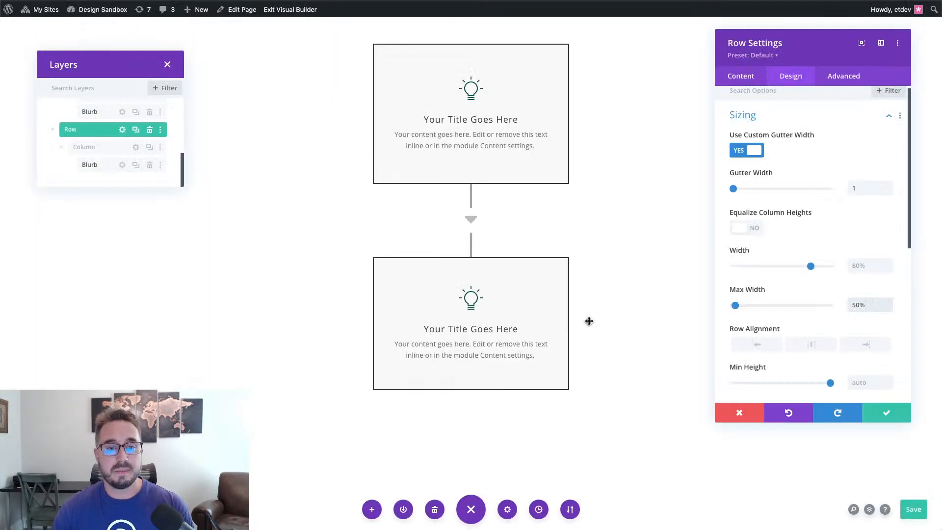
# - Give the third row a 2px border on all sides and save the row settings
pyautogui.moveTo(802, 289)
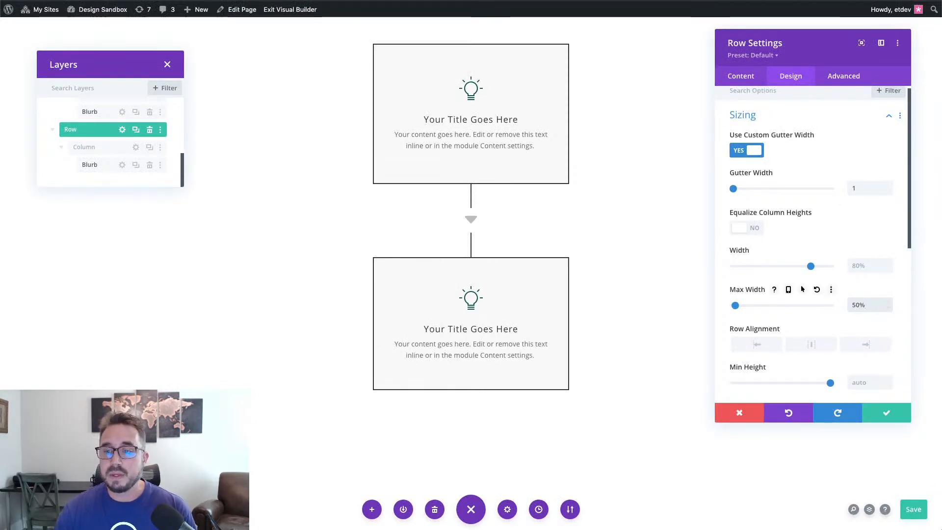
pyautogui.scroll(-5, 783, 338)
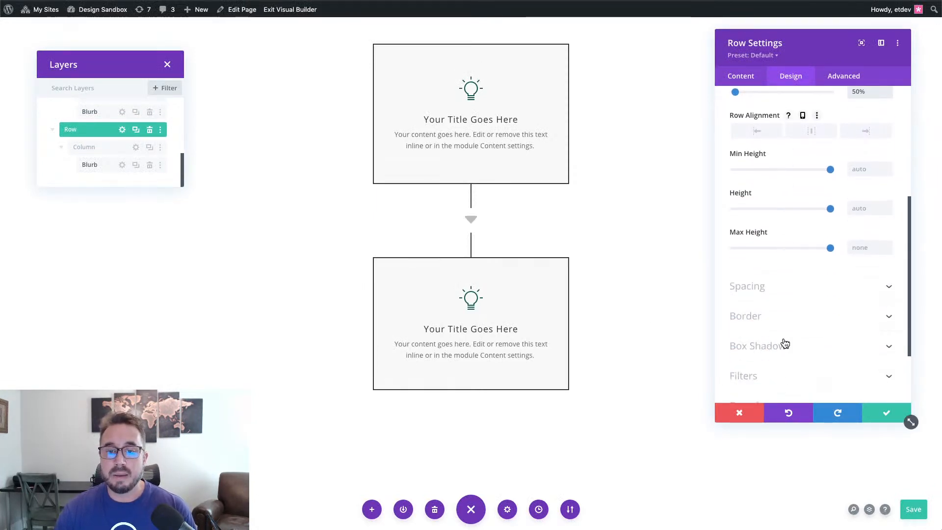
pyautogui.scroll(1, 802, 263)
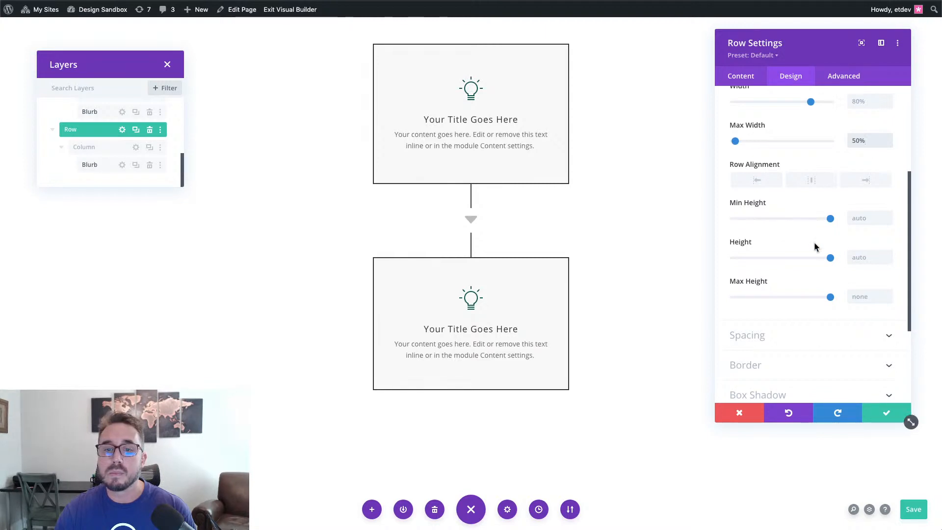
pyautogui.scroll(-1, 817, 248)
pyautogui.click(824, 326)
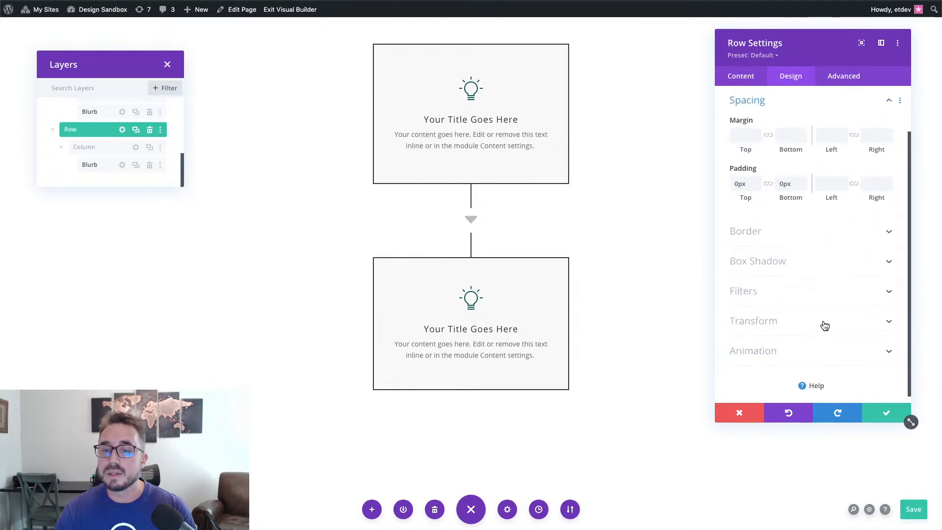
pyautogui.click(788, 233)
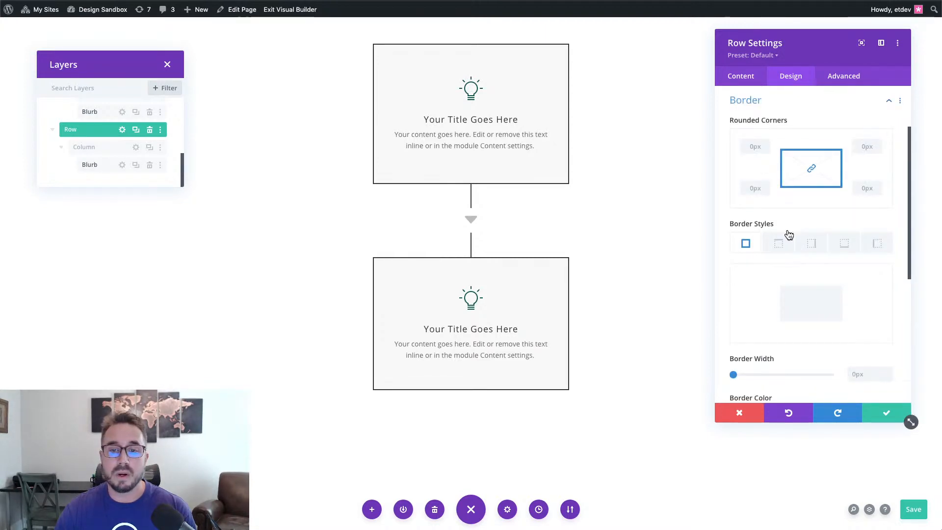
pyautogui.click(889, 371)
pyautogui.click(889, 371)
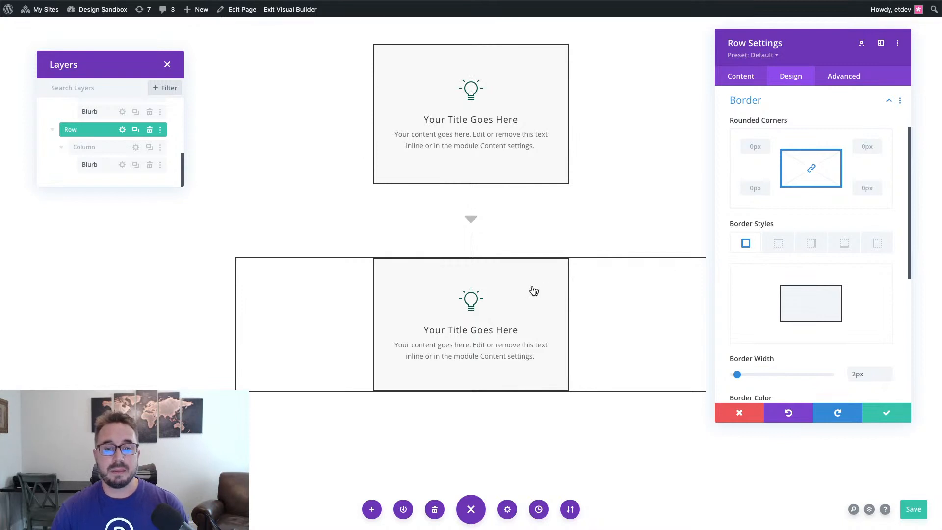
pyautogui.click(888, 416)
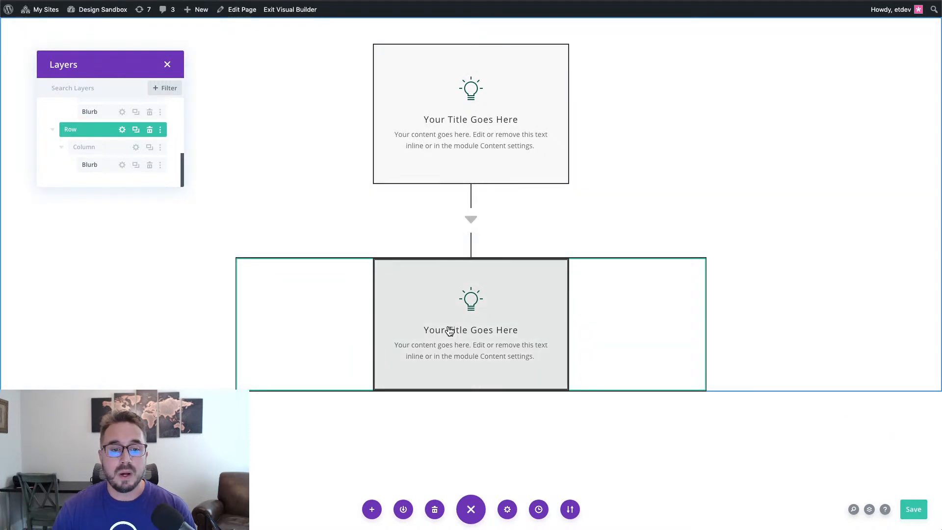
# - Set the Module Alignment of the third row's blurb to left in its Sizing options
pyautogui.moveTo(454, 303)
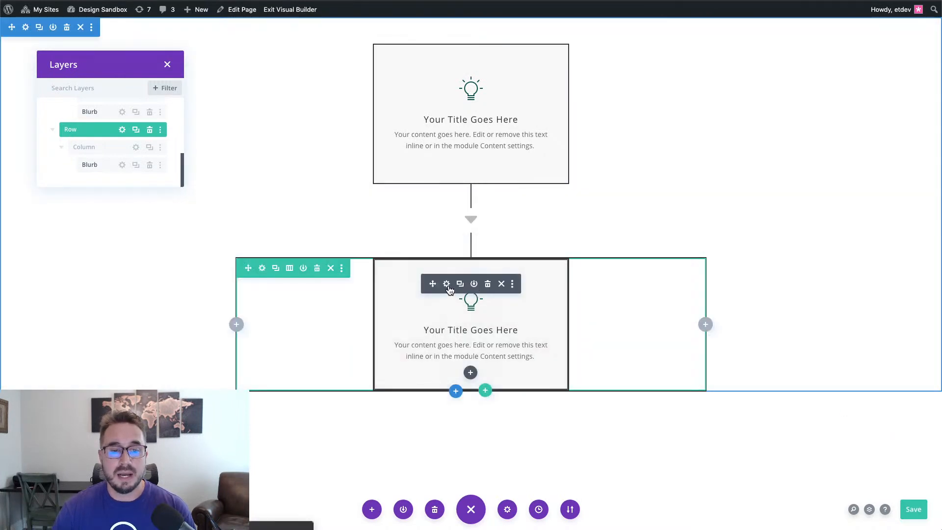
pyautogui.click(447, 285)
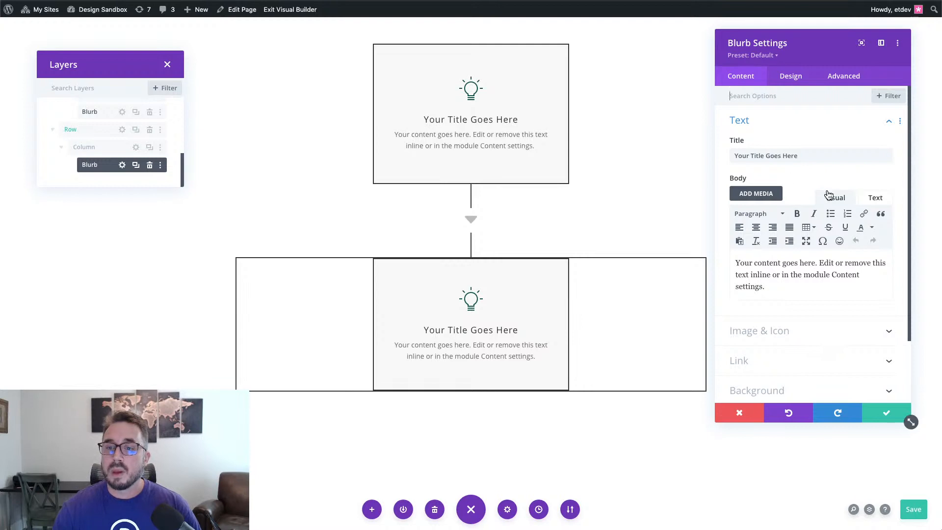
pyautogui.click(790, 79)
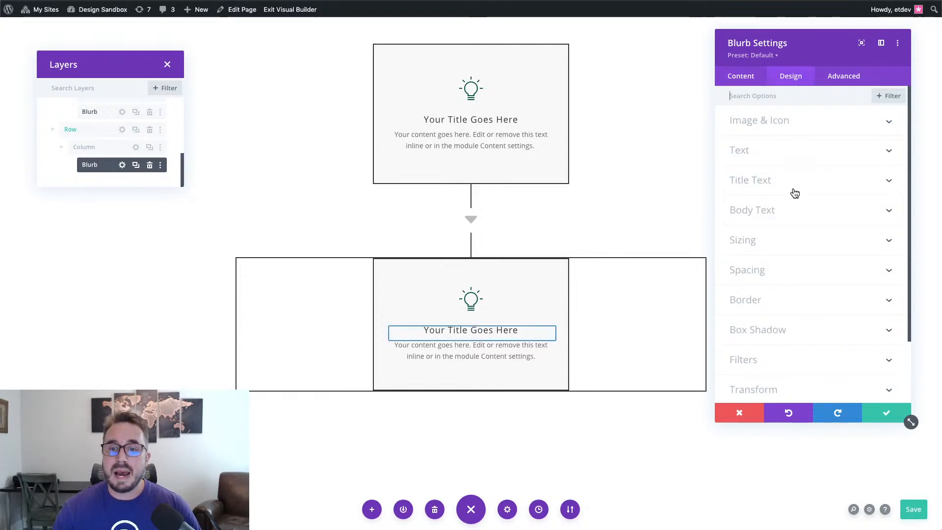
pyautogui.click(781, 241)
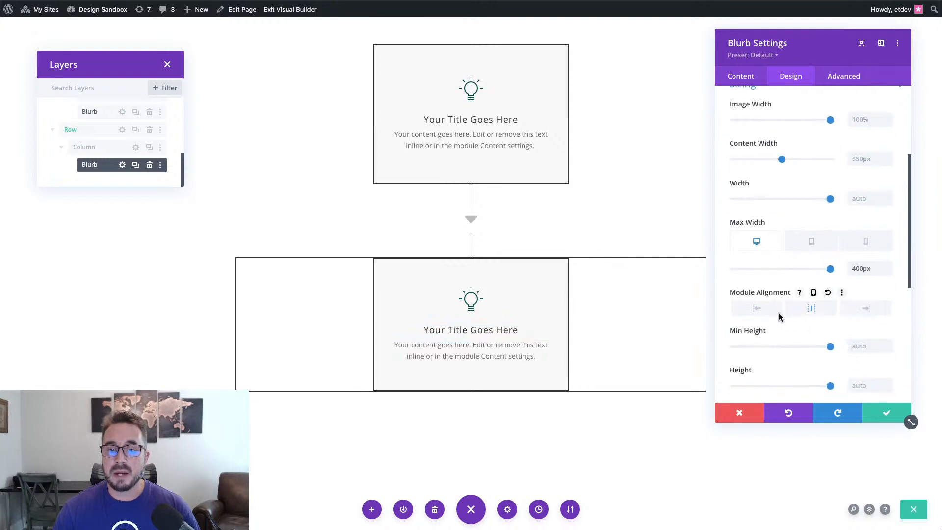
pyautogui.click(758, 309)
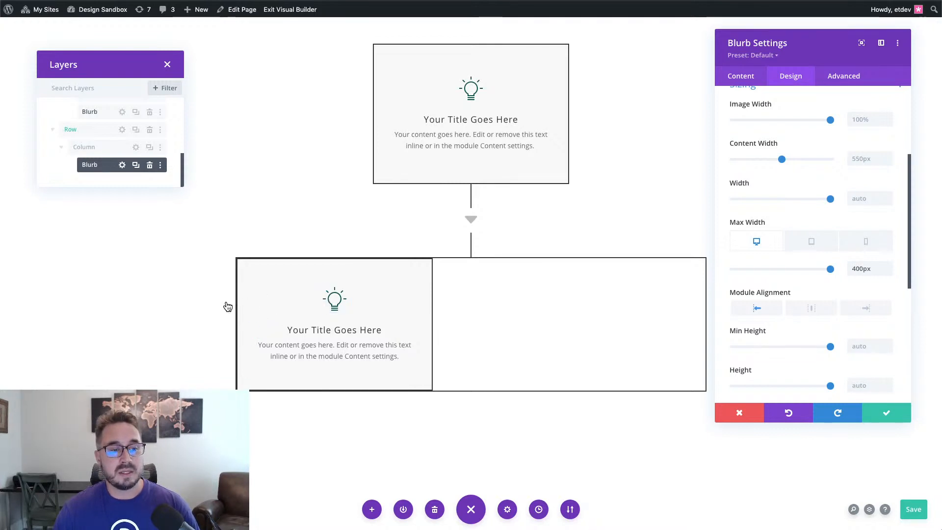
# - Give the third row's blurb a 70px top and bottom margin in its Spacing options
pyautogui.scroll(-3, 819, 297)
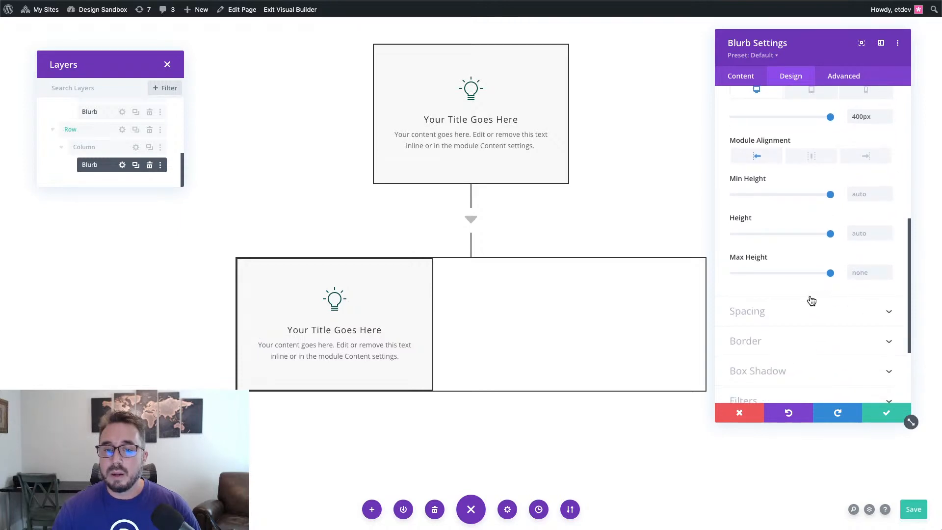
pyautogui.scroll(1, 809, 302)
pyautogui.scroll(-1, 808, 303)
pyautogui.click(799, 333)
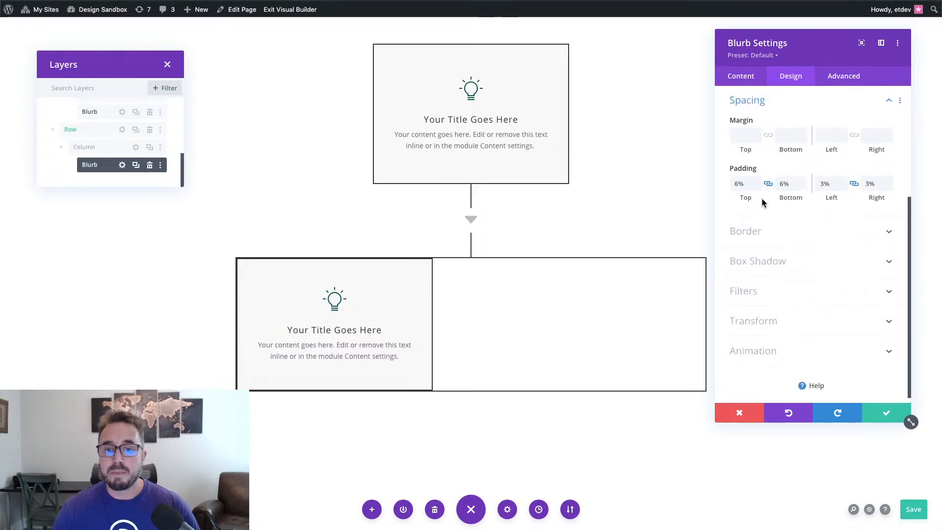
pyautogui.click(742, 137)
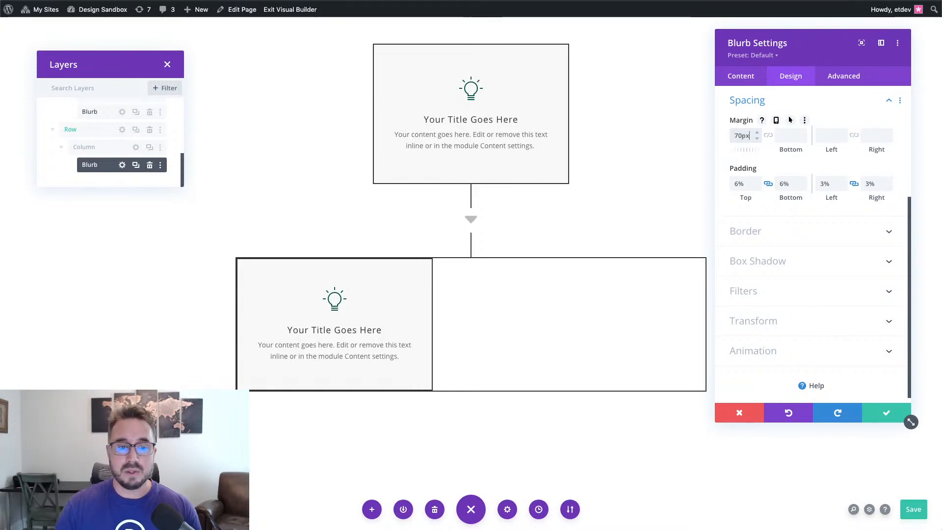
pyautogui.write('px')
pyautogui.click(768, 136)
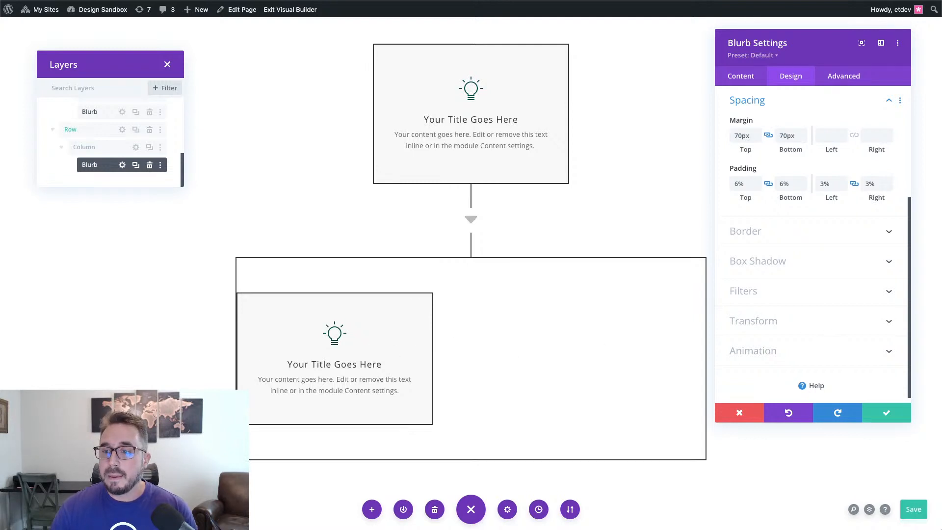
# - Translate the third row's blurb -50% horizontally with Transform, with the axes unlinked, and save its settings
pyautogui.click(792, 320)
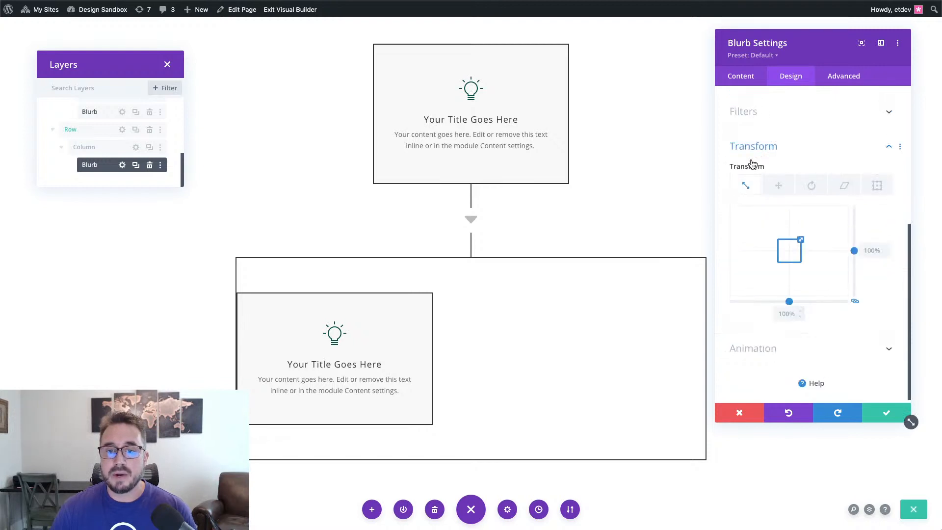
pyautogui.click(784, 193)
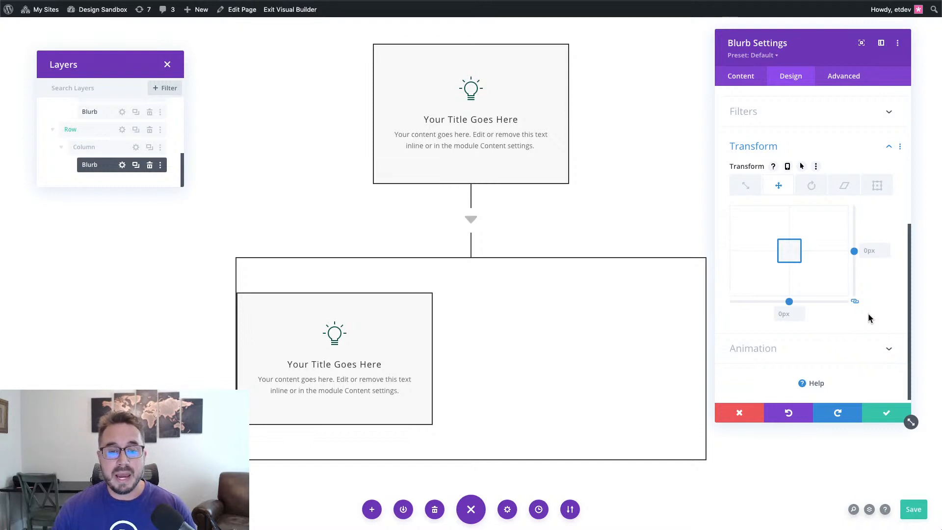
pyautogui.scroll(-1, 868, 317)
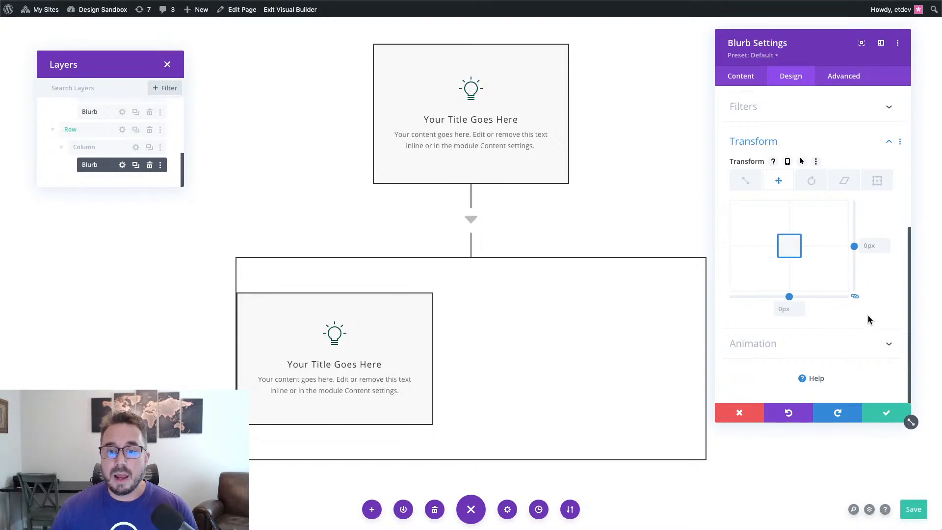
pyautogui.click(854, 296)
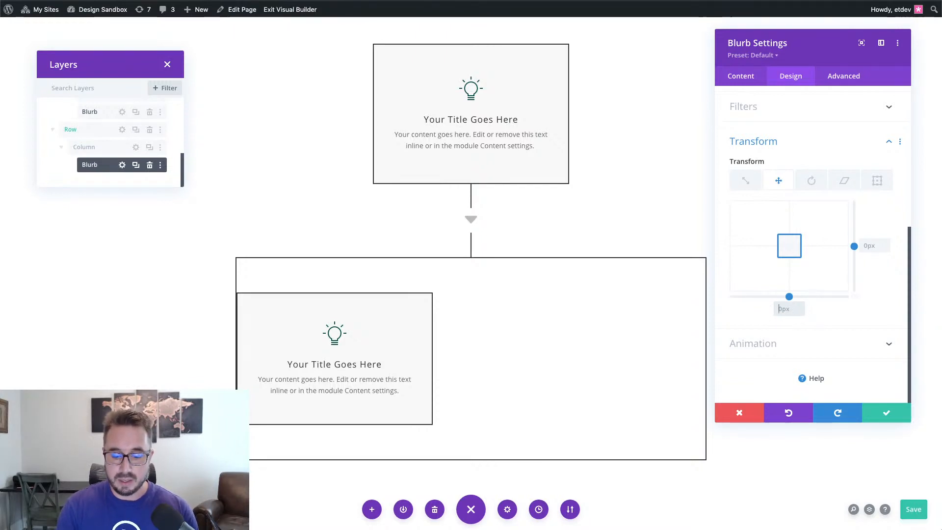
pyautogui.write('-50')
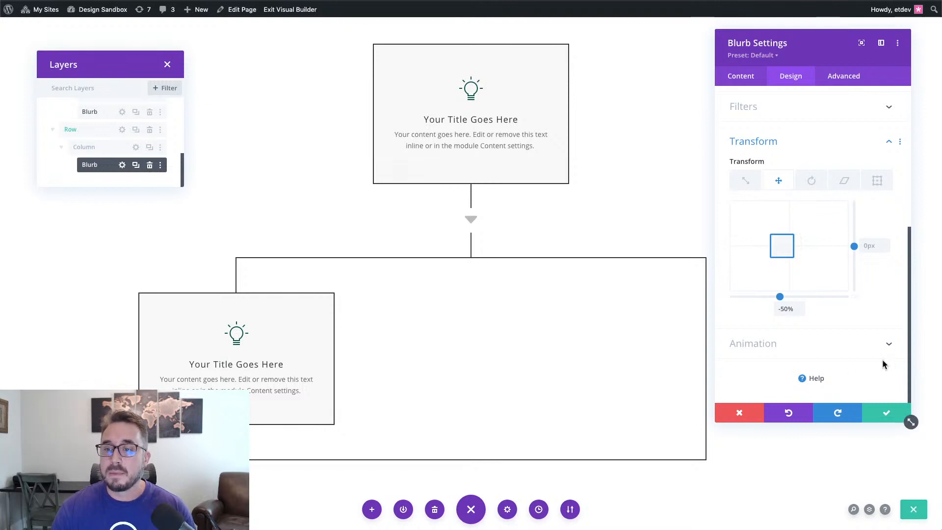
pyautogui.click(887, 417)
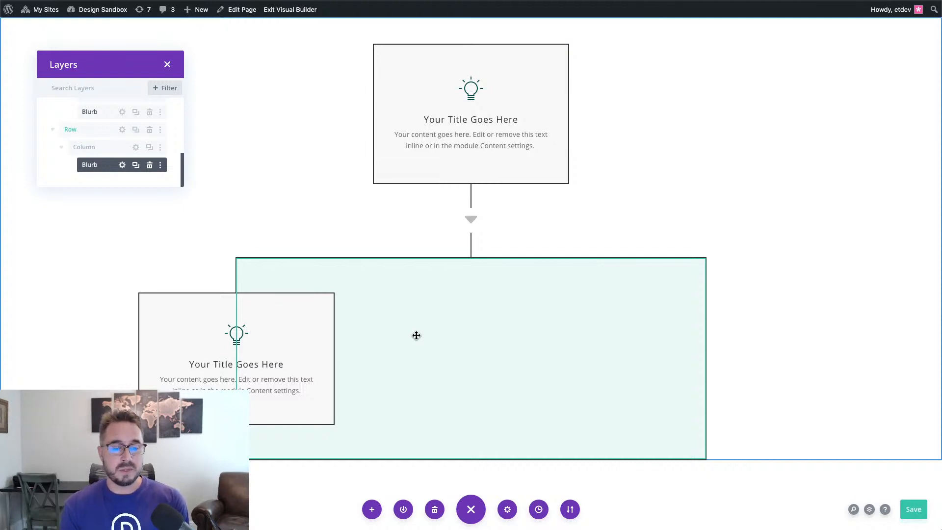
# - Duplicate the blurb in the bordered third row
pyautogui.moveTo(416, 335); pyautogui.dragTo(416, 334)
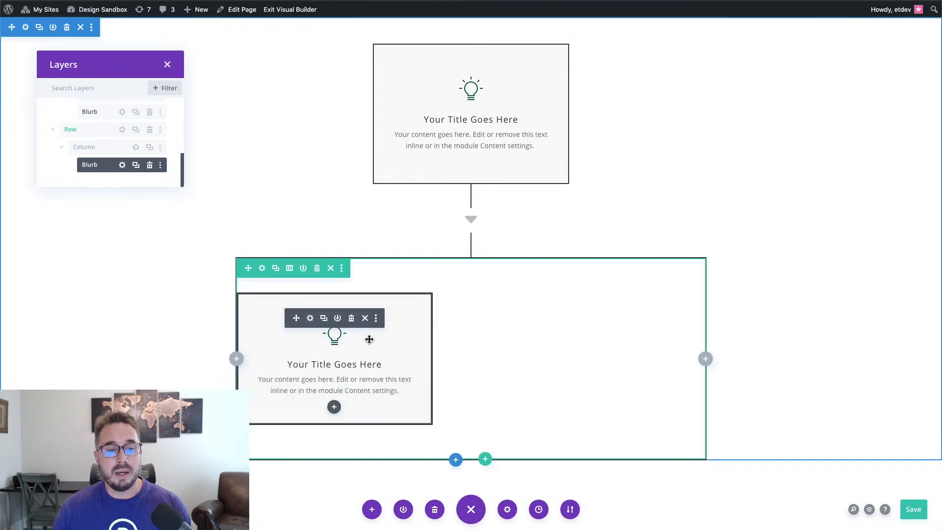
pyautogui.click(324, 319)
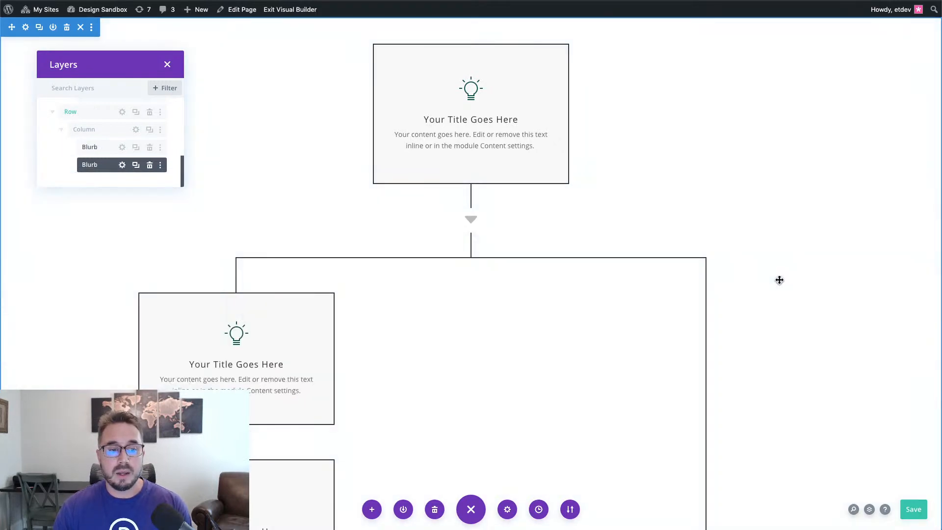
pyautogui.scroll(-3, 777, 278)
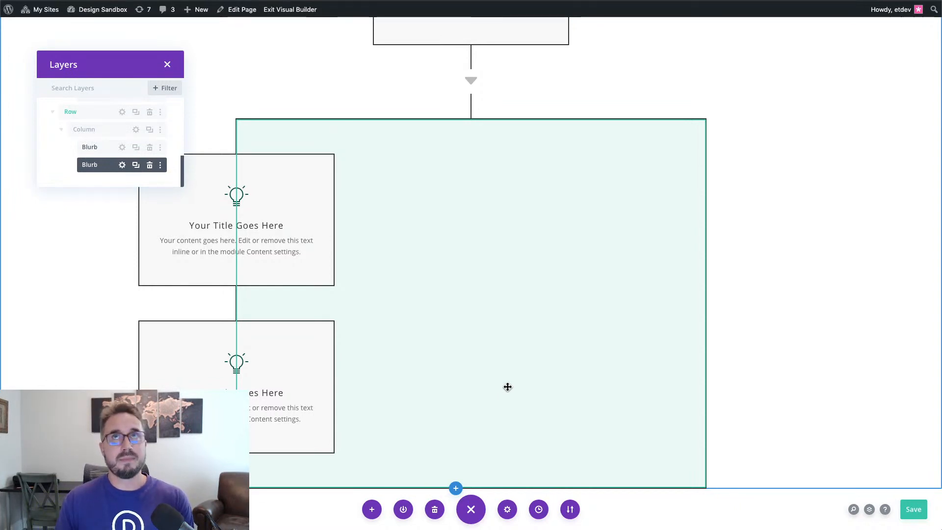
# - Set the duplicated blurb's Position to Absolute with its Location at the center right of the row
pyautogui.moveTo(507, 387); pyautogui.dragTo(298, 384)
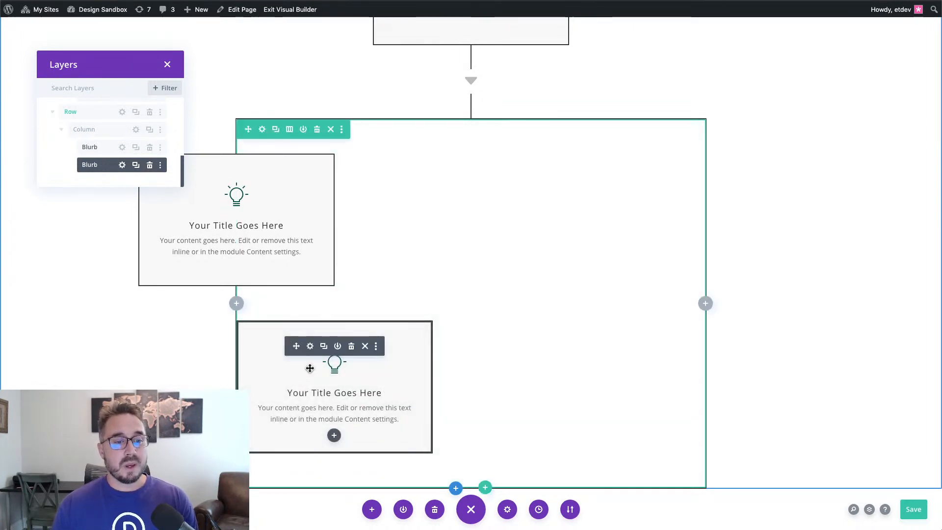
pyautogui.click(311, 347)
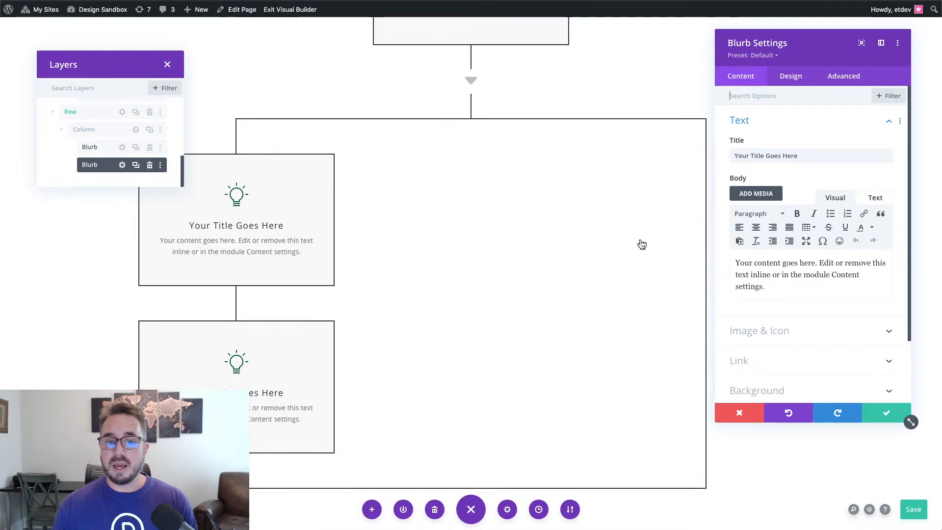
pyautogui.click(843, 79)
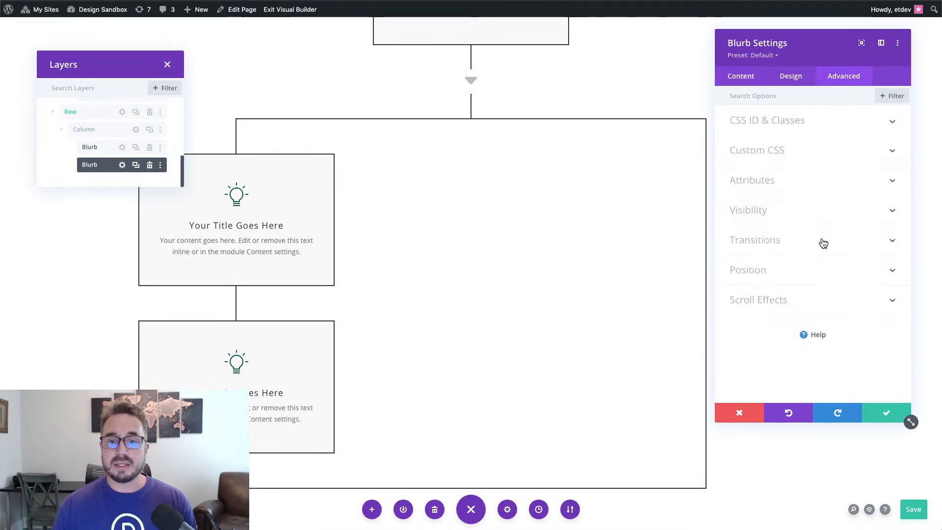
pyautogui.click(818, 269)
pyautogui.click(781, 278)
pyautogui.click(783, 315)
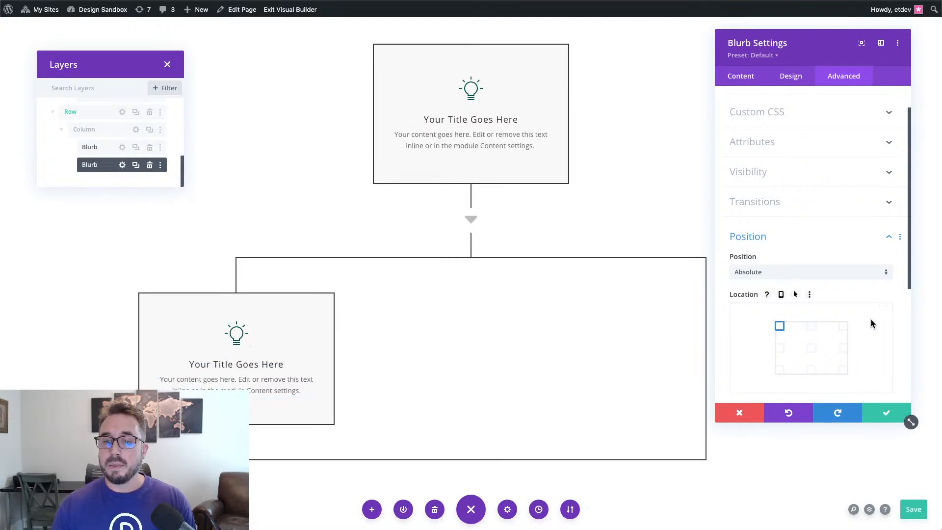
pyautogui.click(843, 349)
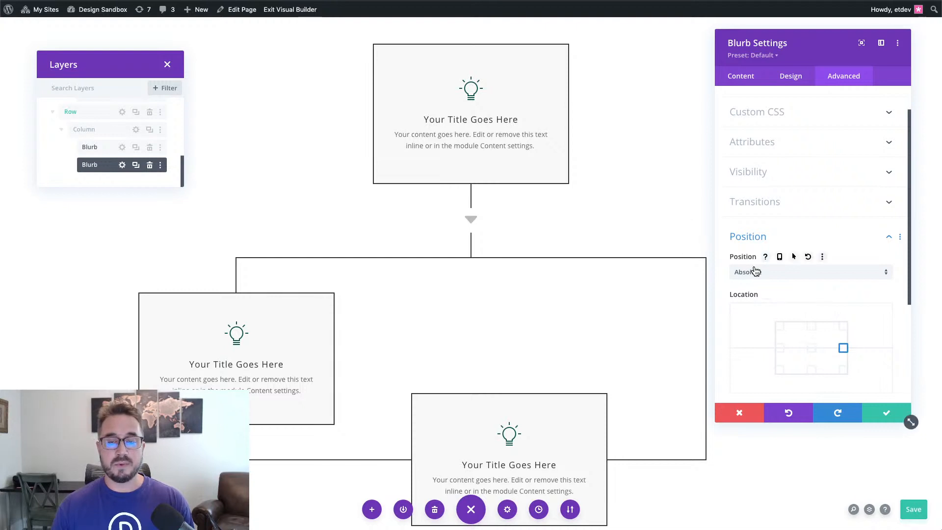
pyautogui.moveTo(801, 52); pyautogui.dragTo(819, 48)
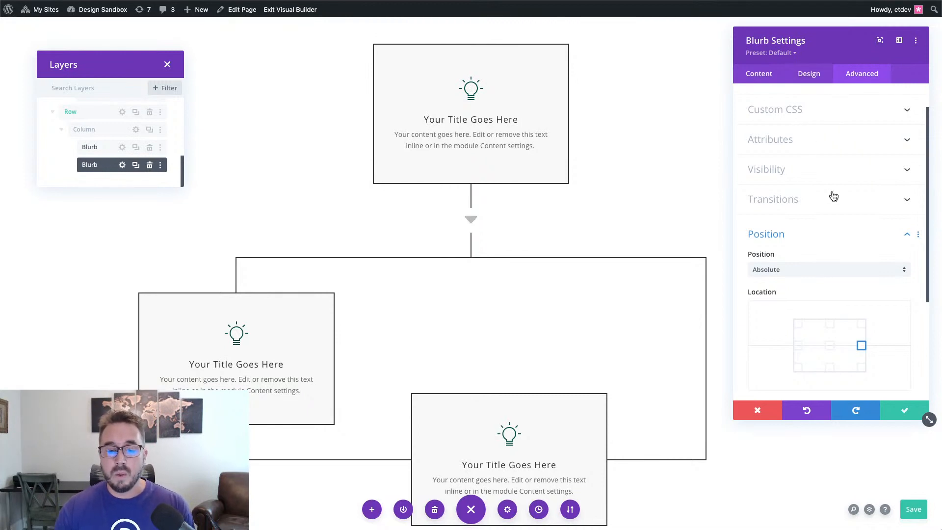
pyautogui.scroll(-3, 834, 193)
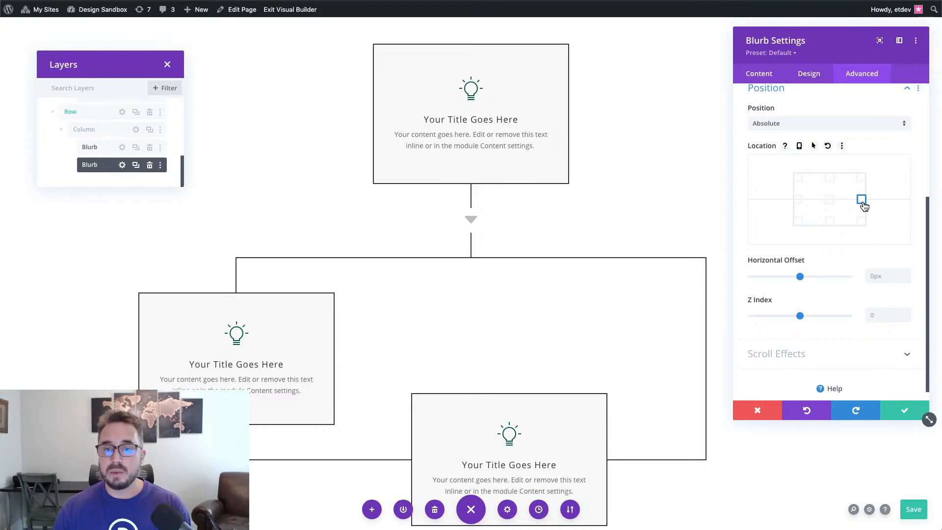
# - Reset the duplicated blurb's margin in its Spacing options
pyautogui.click(808, 73)
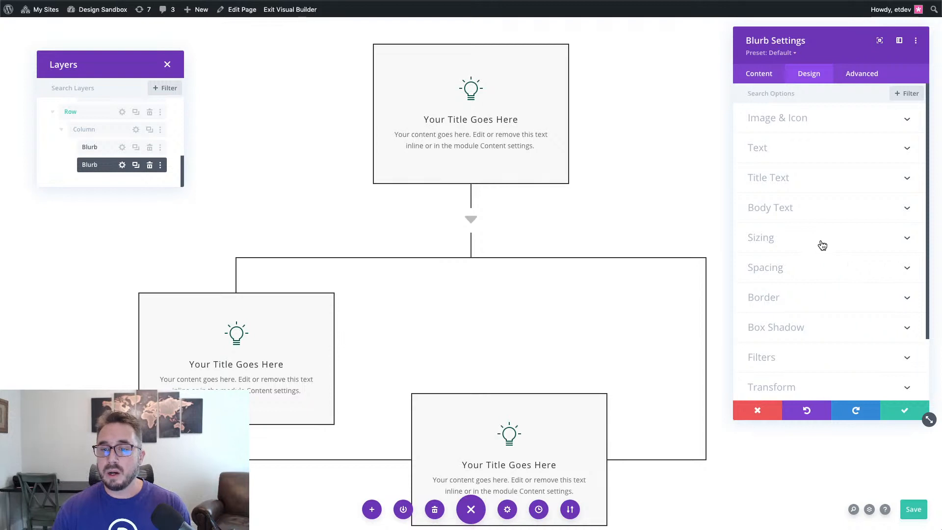
pyautogui.click(832, 274)
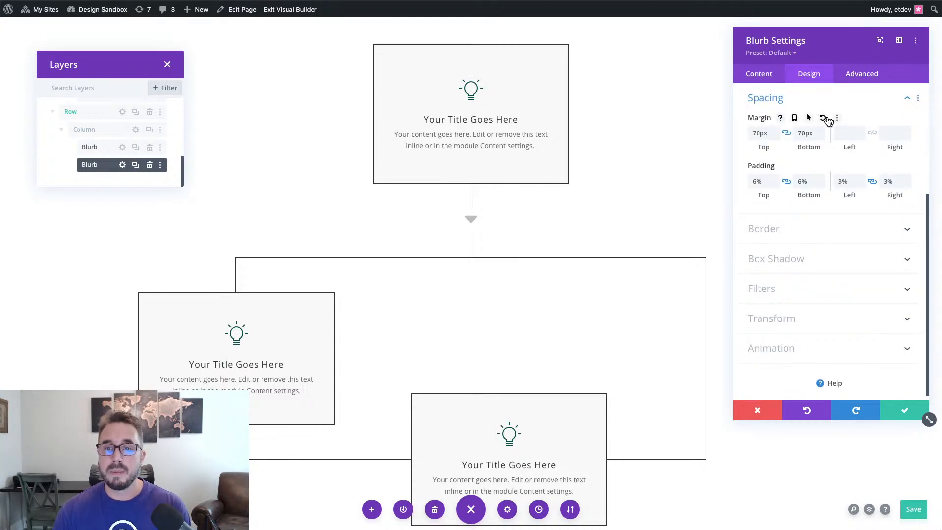
pyautogui.click(824, 119)
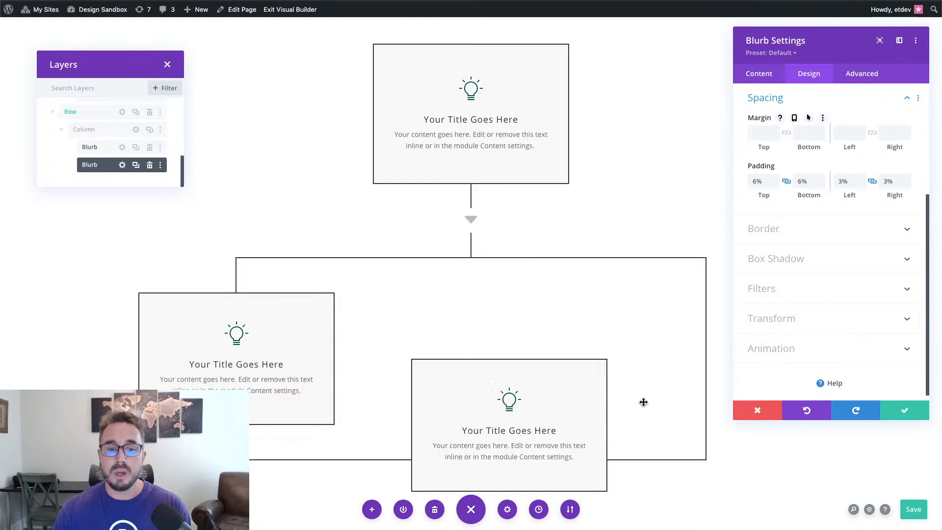
# - Set the duplicated blurb's horizontal Transform translate to 50%
pyautogui.click(766, 77)
pyautogui.click(822, 74)
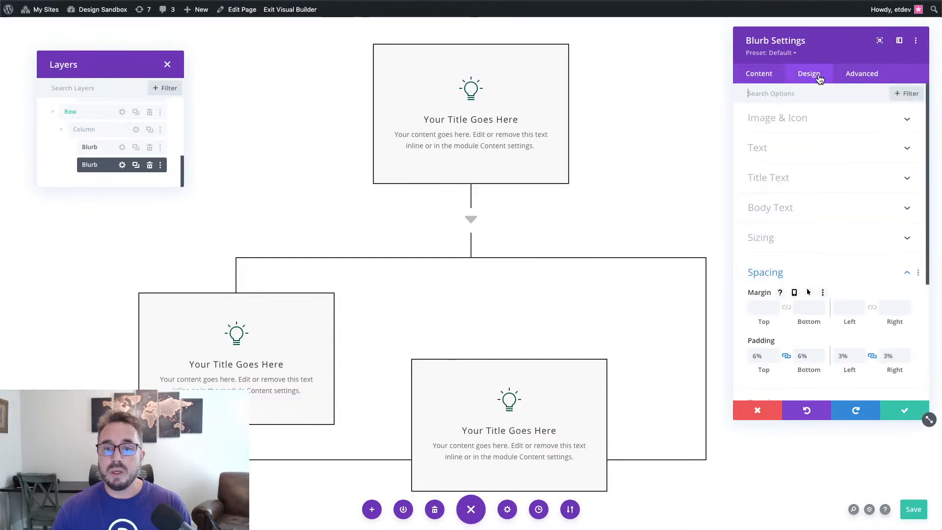
pyautogui.click(827, 272)
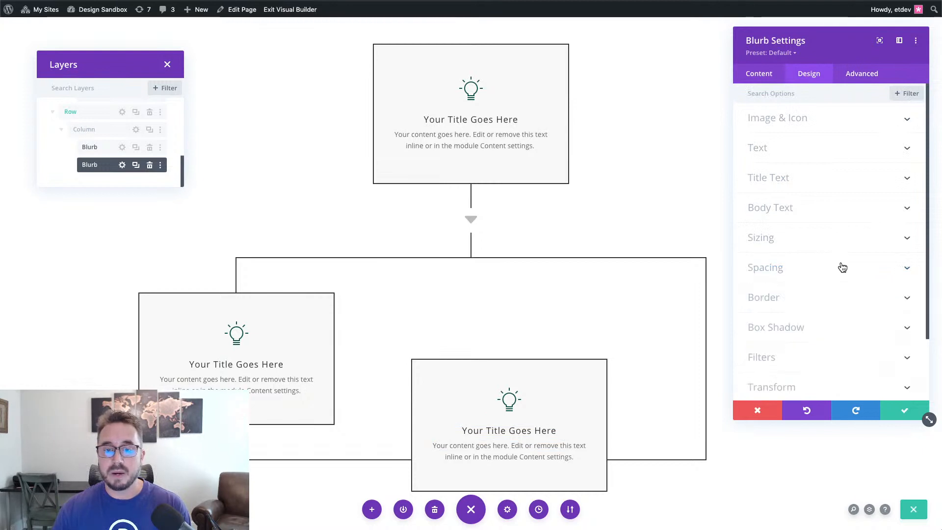
pyautogui.scroll(-2, 835, 339)
pyautogui.click(819, 313)
pyautogui.scroll(-3, 818, 304)
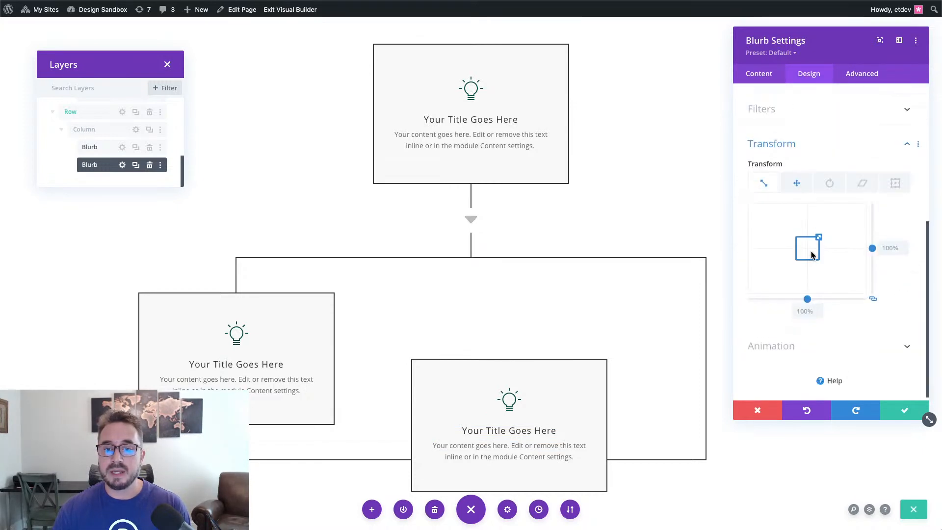
pyautogui.click(804, 185)
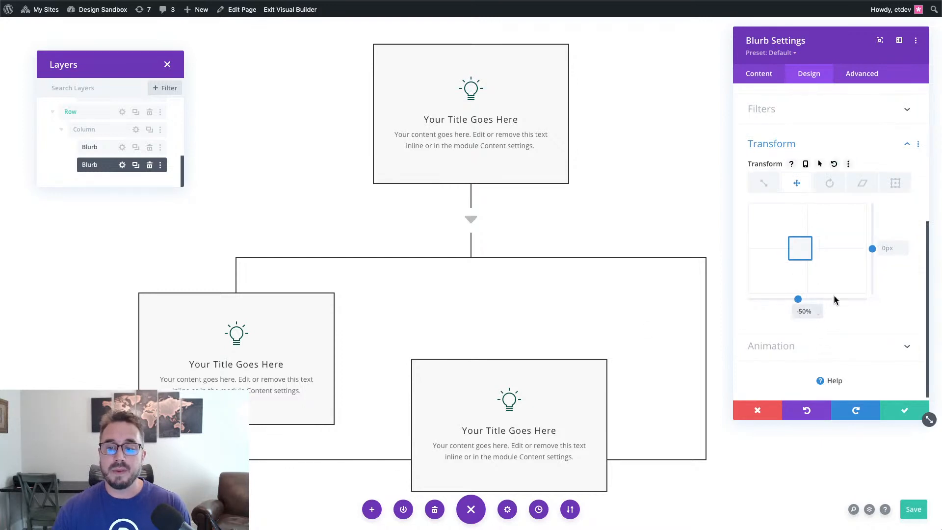
pyautogui.press('BackSpace')
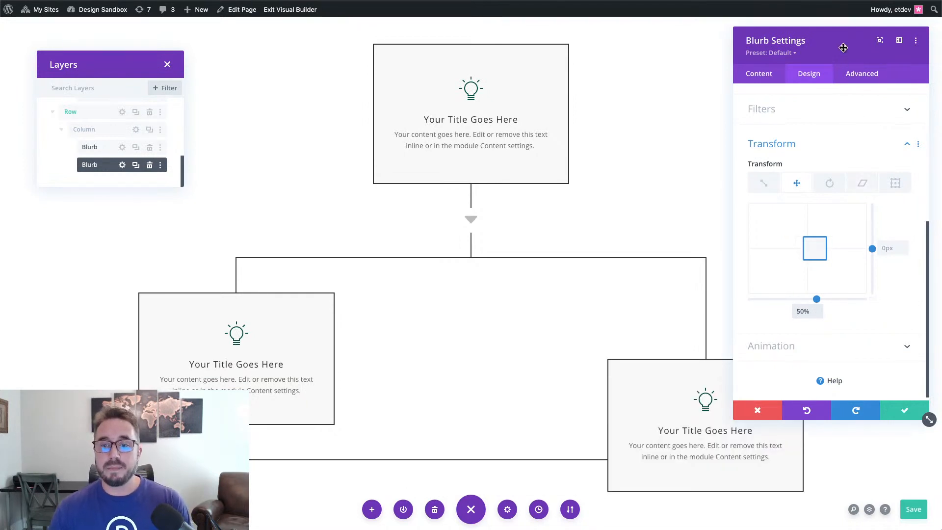
# - Set the duplicated blurb's vertical Transform translate to -50% and save its settings
pyautogui.moveTo(840, 42); pyautogui.dragTo(759, 47)
pyautogui.moveTo(611, 58); pyautogui.dragTo(314, 82)
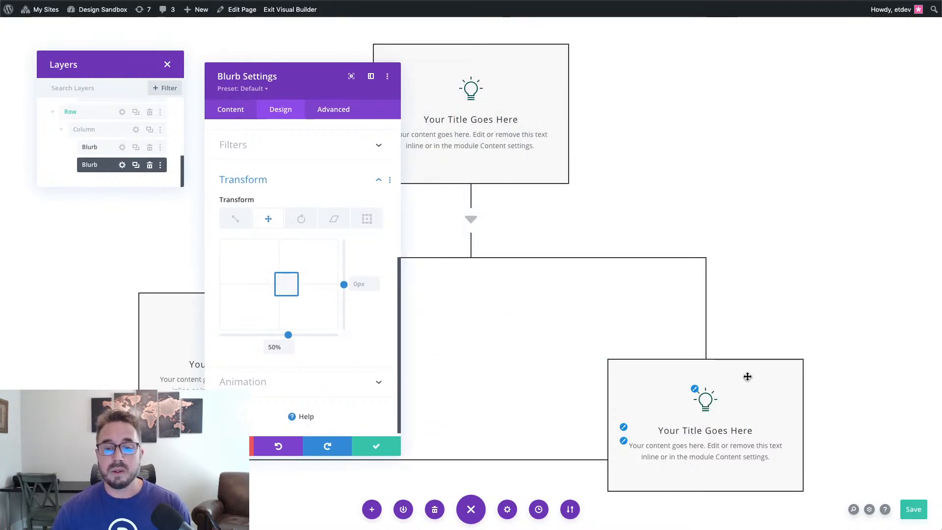
pyautogui.click(358, 284)
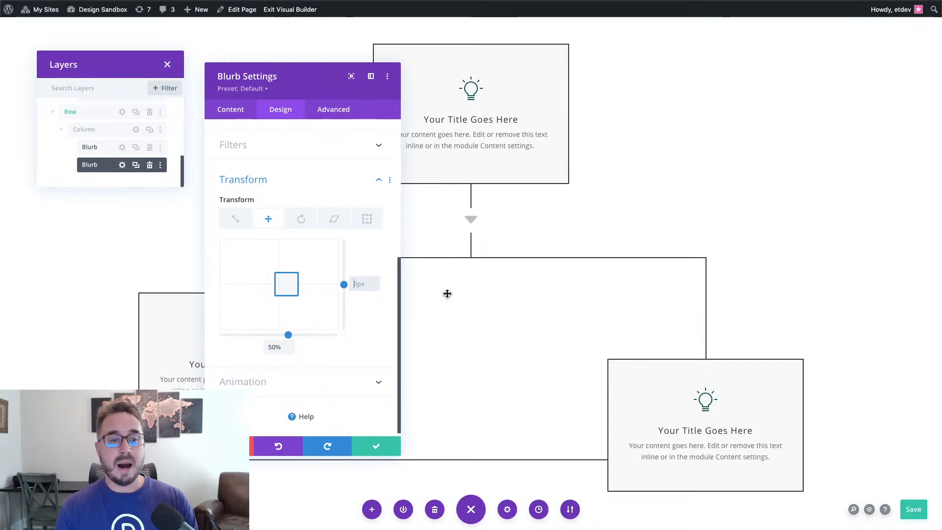
pyautogui.write('-50%')
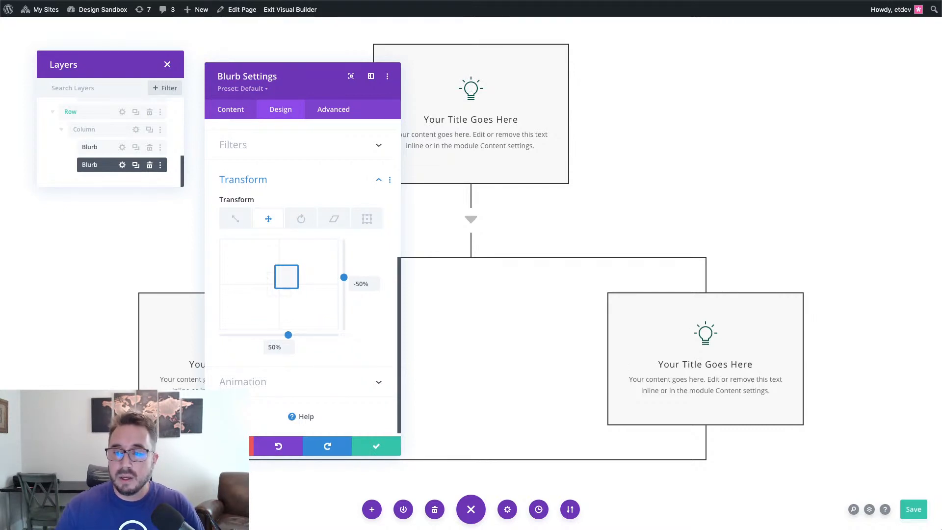
pyautogui.click(365, 449)
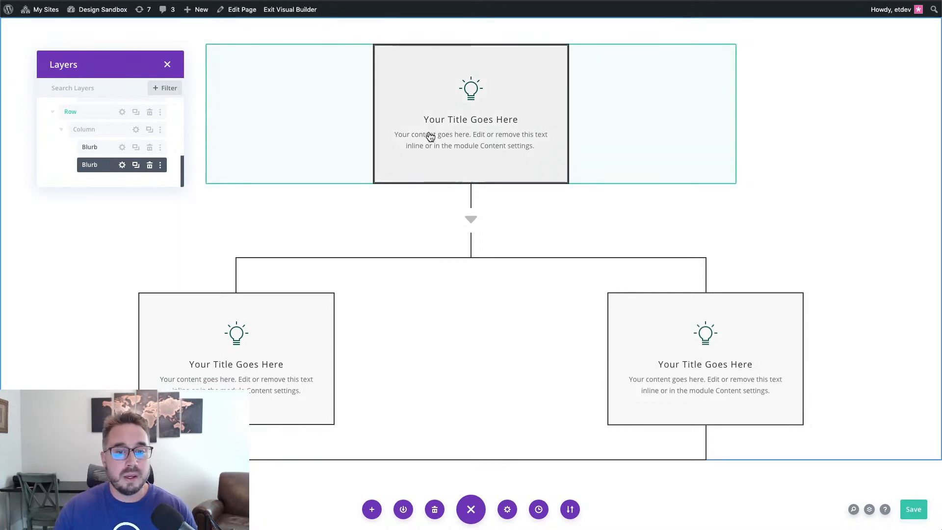
# - Open the right-hand blurb's settings, examine its Link options for the title and module URLs, and close the settings
pyautogui.moveTo(703, 337)
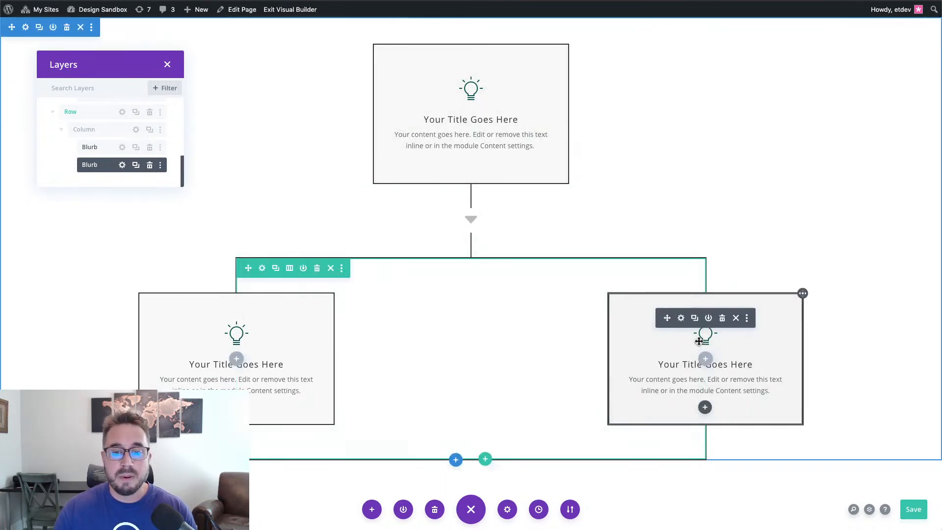
pyautogui.click(682, 318)
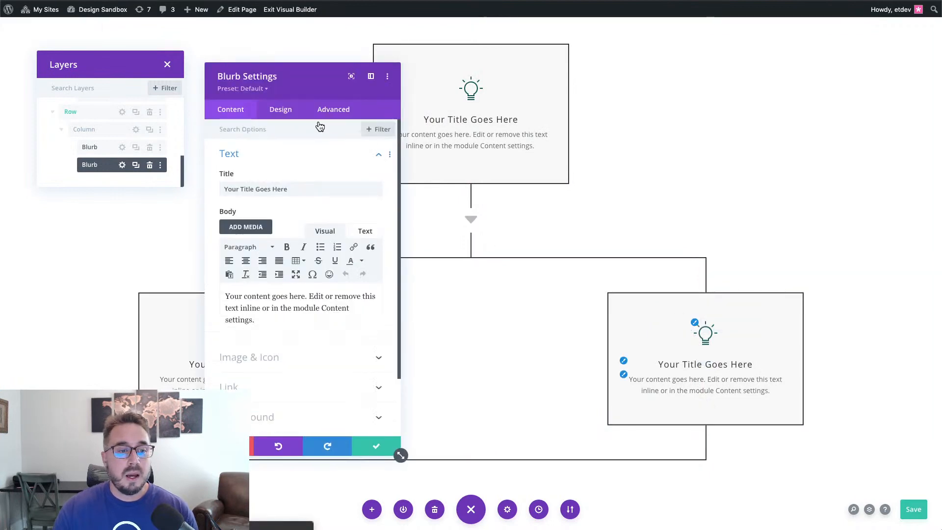
pyautogui.moveTo(301, 80); pyautogui.dragTo(806, 50)
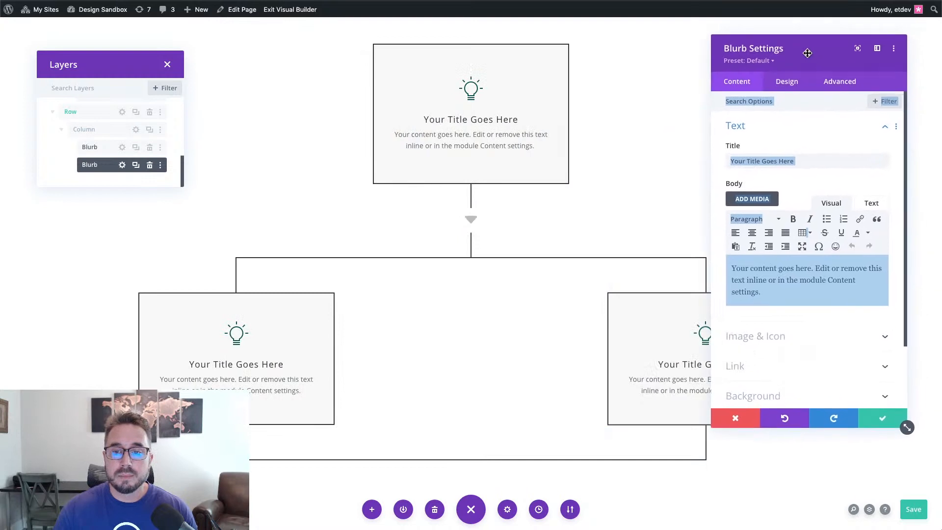
pyautogui.click(717, 101)
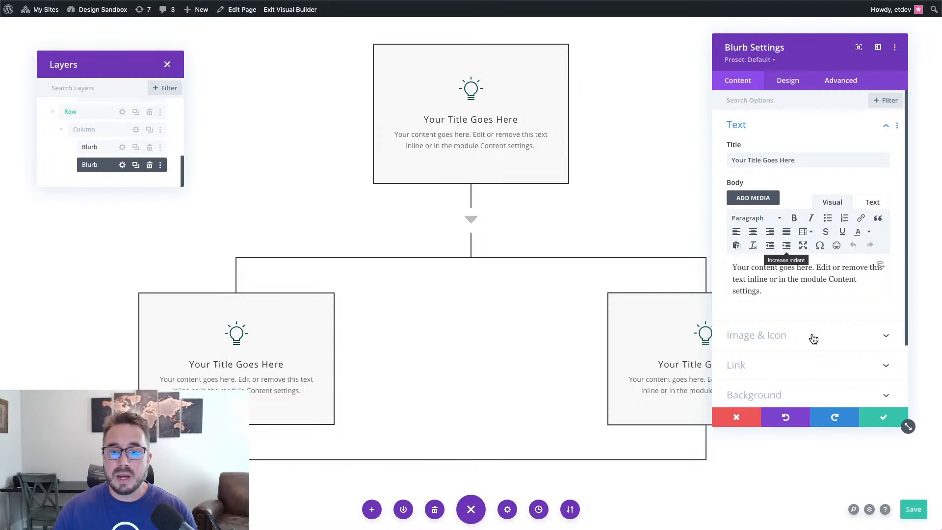
pyautogui.click(797, 368)
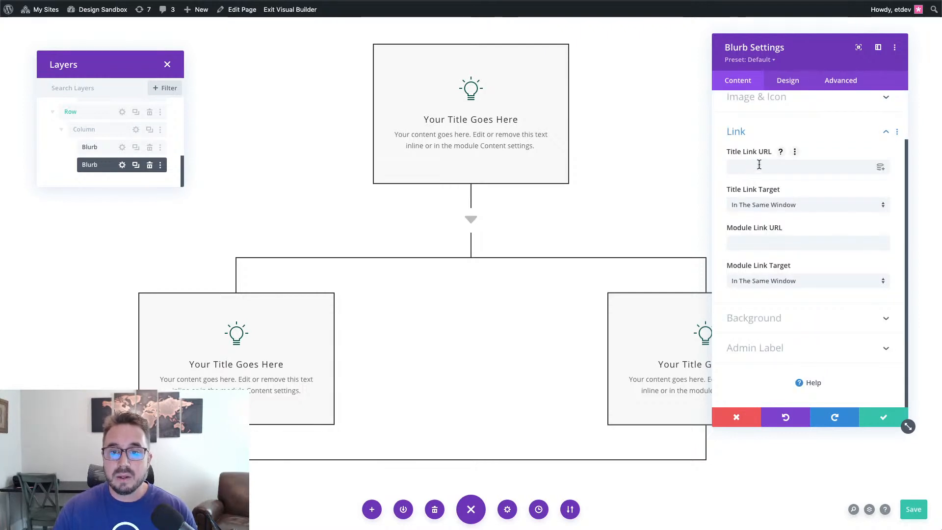
pyautogui.click(771, 244)
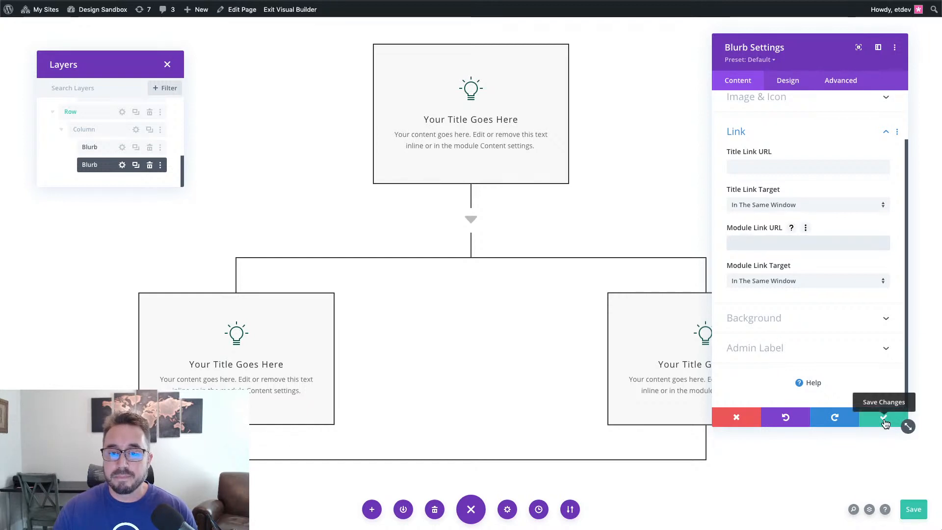
pyautogui.click(807, 239)
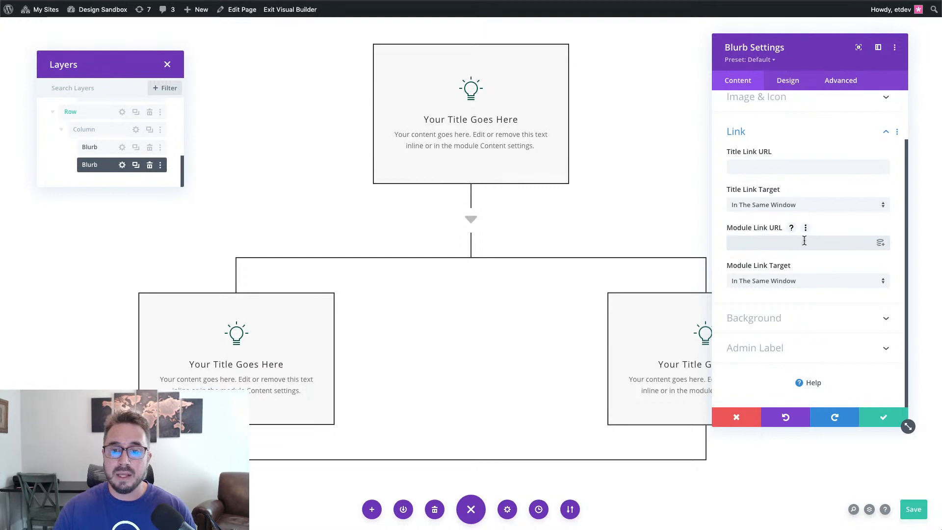
pyautogui.click(869, 418)
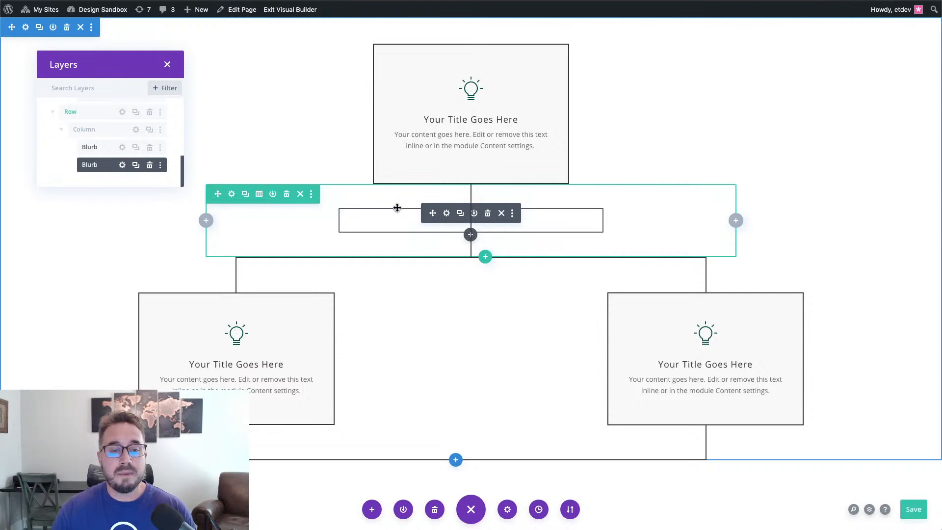
# - Reposition the Layers window and make it taller to list more of the page's rows and modules
pyautogui.moveTo(111, 60); pyautogui.dragTo(95, 56)
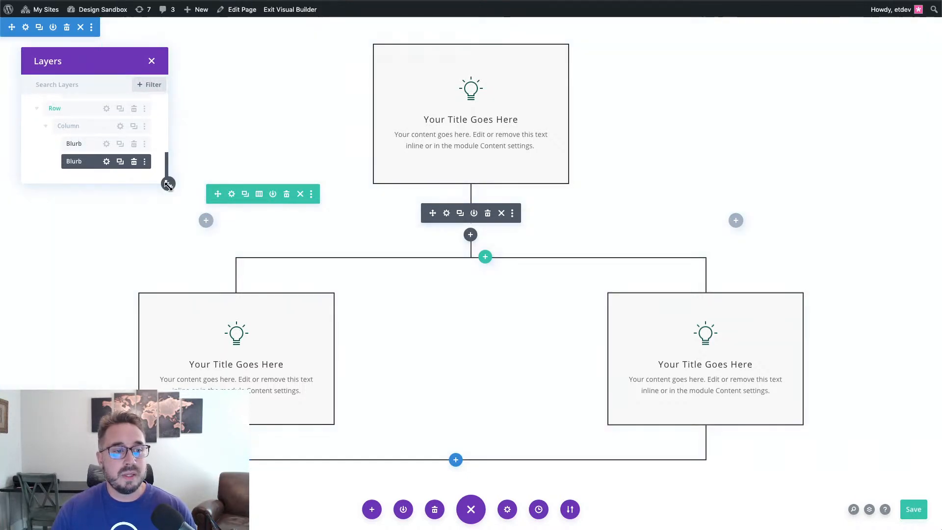
pyautogui.moveTo(157, 252); pyautogui.dragTo(158, 264)
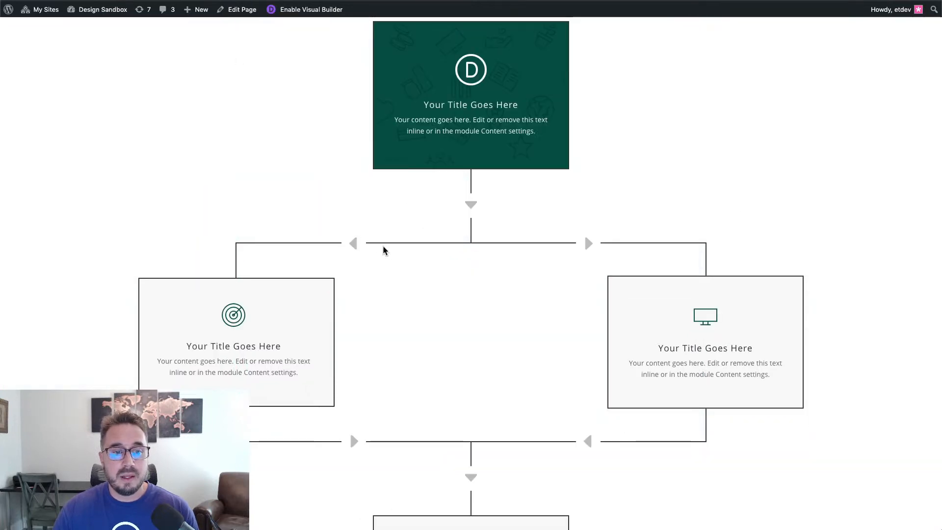
pyautogui.scroll(-1, 479, 415)
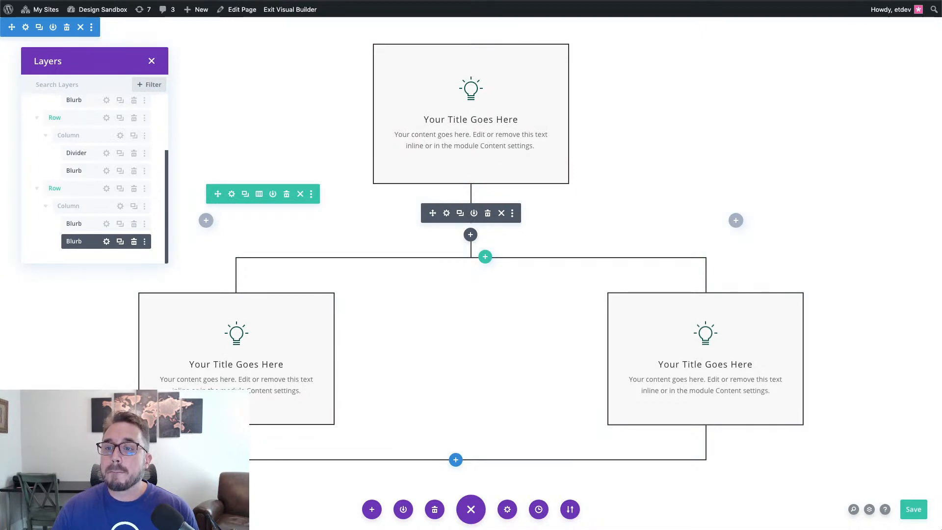
# - Duplicate the down-arrow blurb beneath the divider and move the copy to the start of the last row's column
pyautogui.click(121, 172)
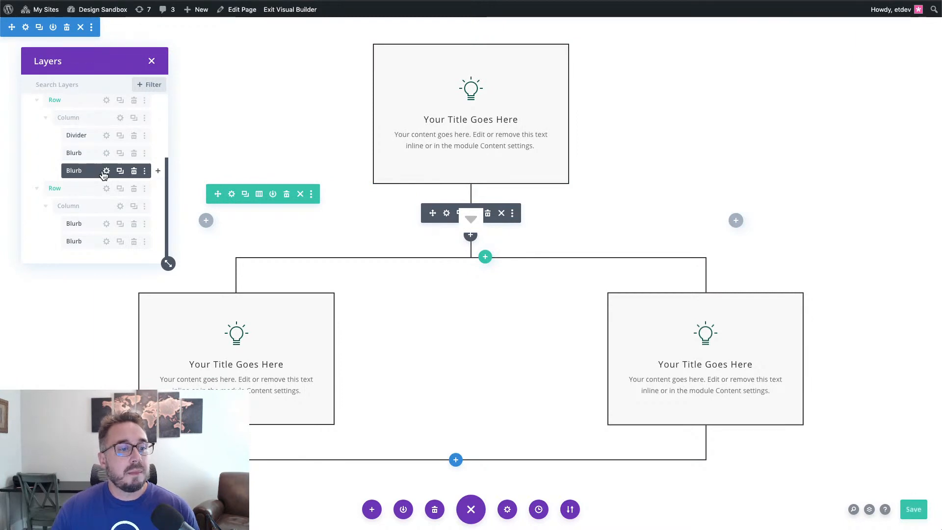
pyautogui.moveTo(90, 174); pyautogui.dragTo(87, 212)
pyautogui.moveTo(86, 213); pyautogui.dragTo(86, 213)
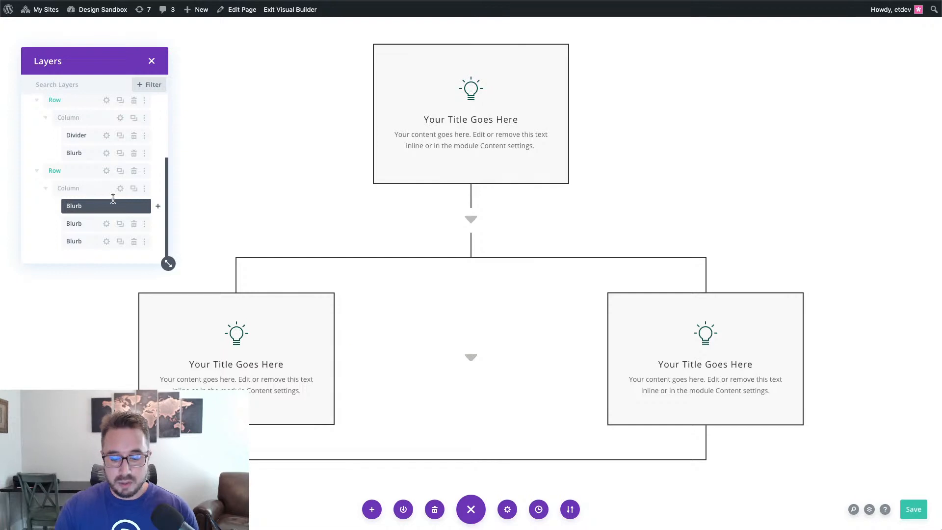
# - Rename the moved arrow blurb as "left arrow Blurb" and widen the layer list to fit the name
pyautogui.write('left arrow')
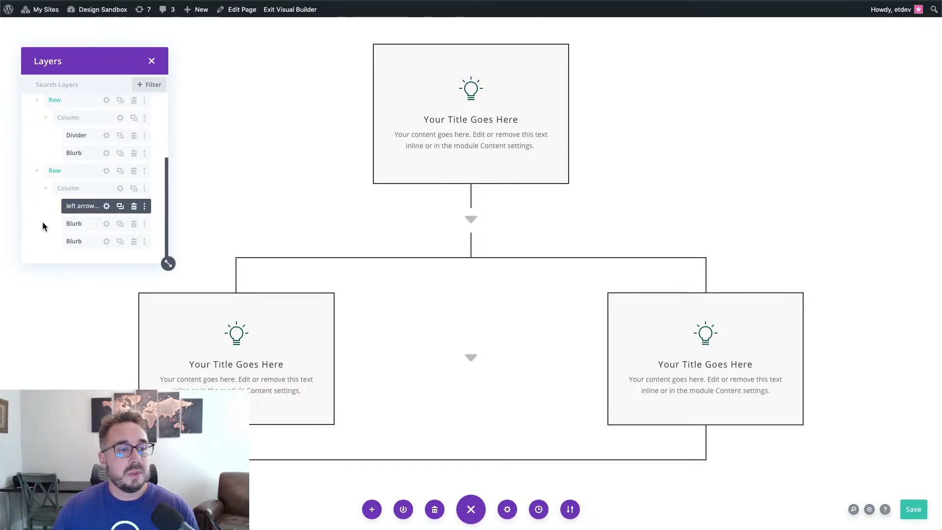
pyautogui.press('Return')
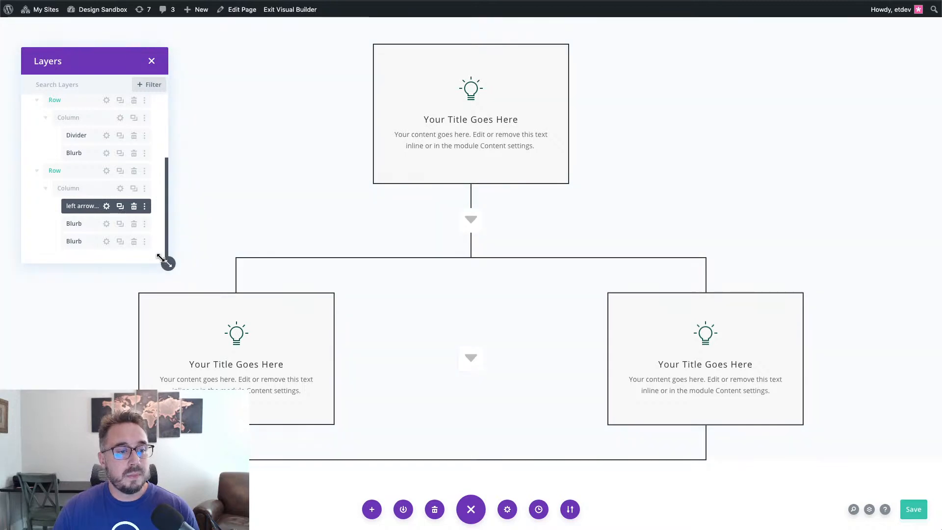
pyautogui.moveTo(167, 260); pyautogui.dragTo(191, 257)
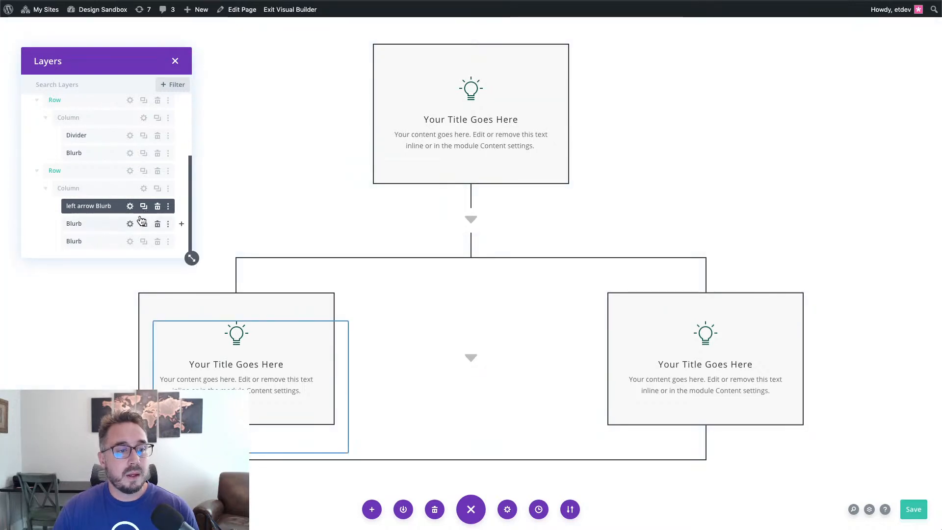
# - Set the left arrow blurb's absolute position location to the top-left corner and reset its Z index to default
pyautogui.click(457, 366)
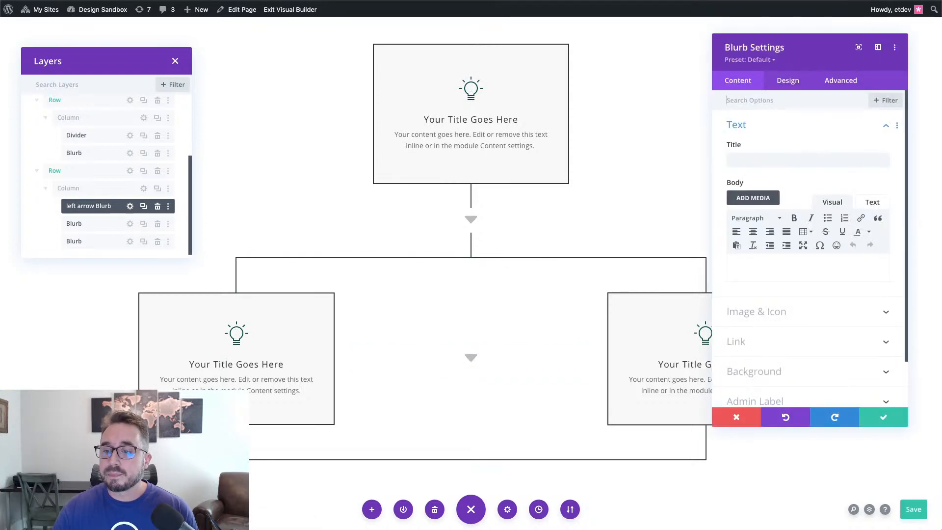
pyautogui.click(842, 85)
pyautogui.click(821, 244)
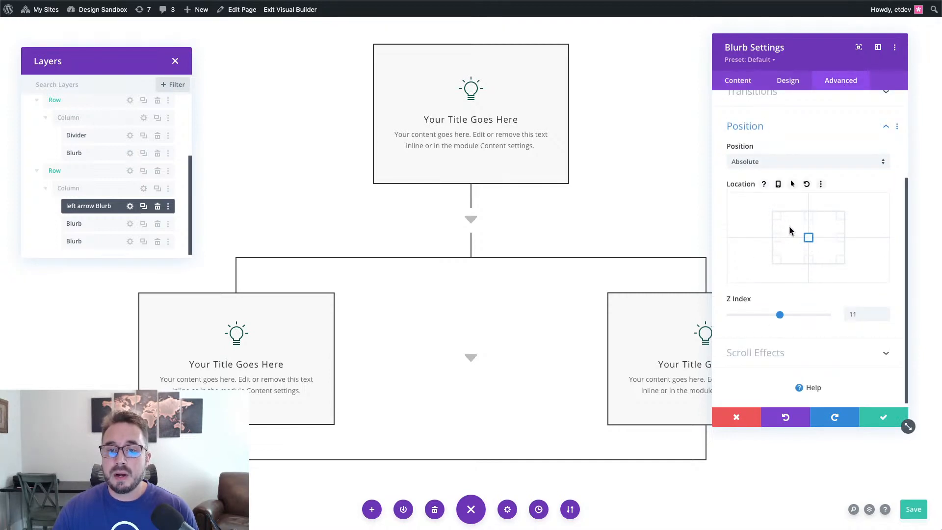
pyautogui.click(775, 218)
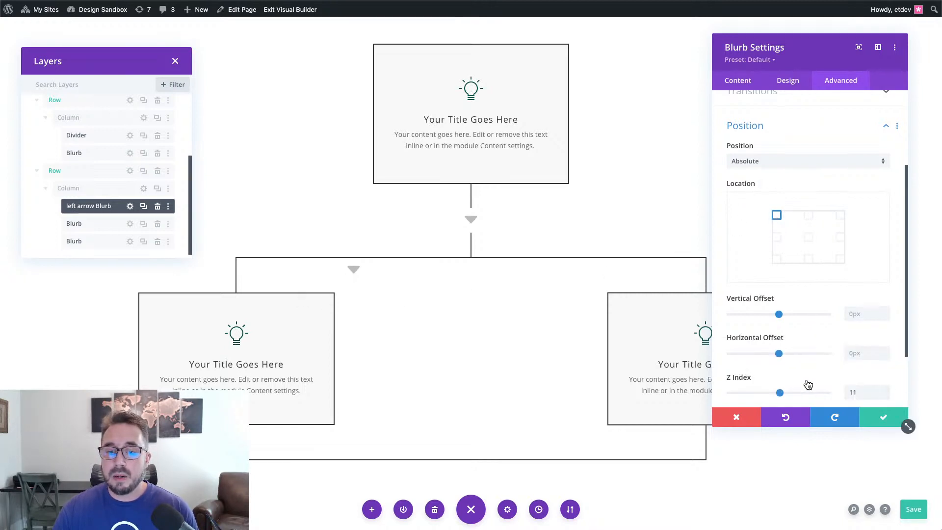
pyautogui.scroll(-1, 805, 384)
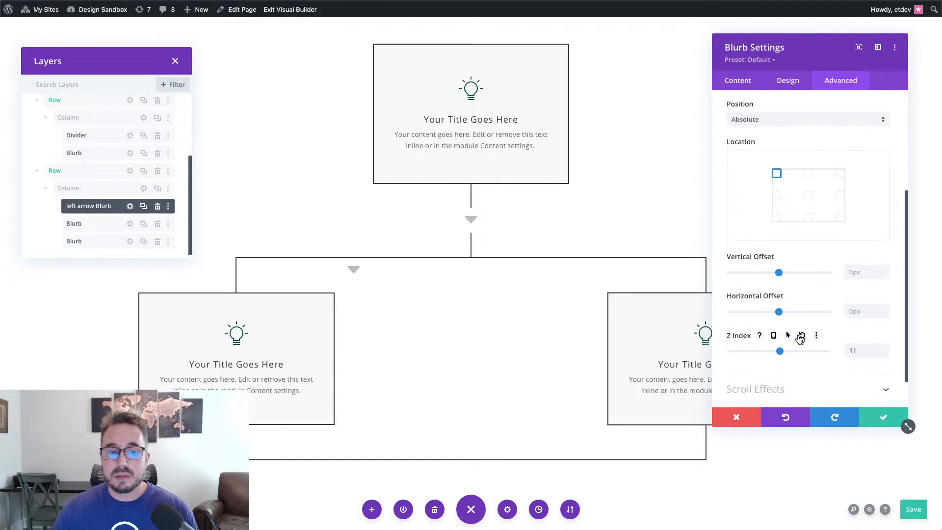
pyautogui.click(801, 336)
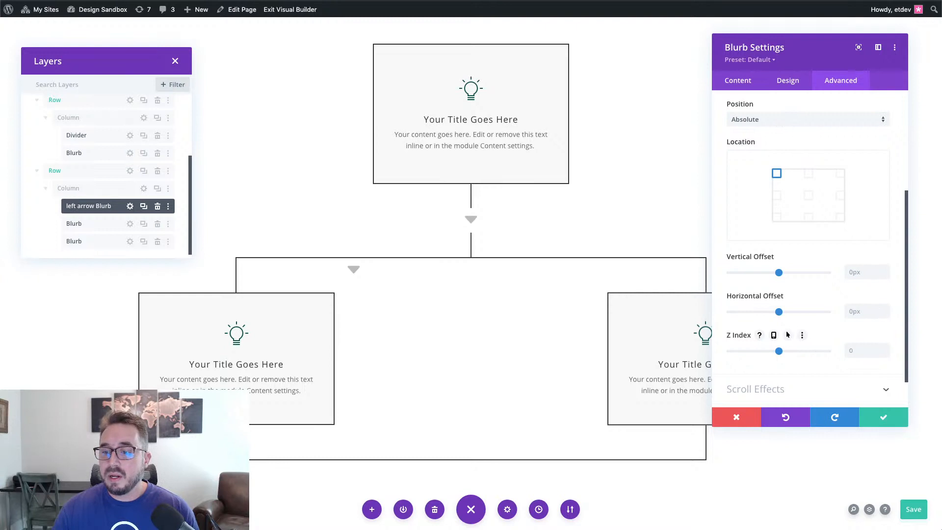
# - Unlink the left arrow blurb's translate values and set its vertical translation to -50%
pyautogui.click(788, 86)
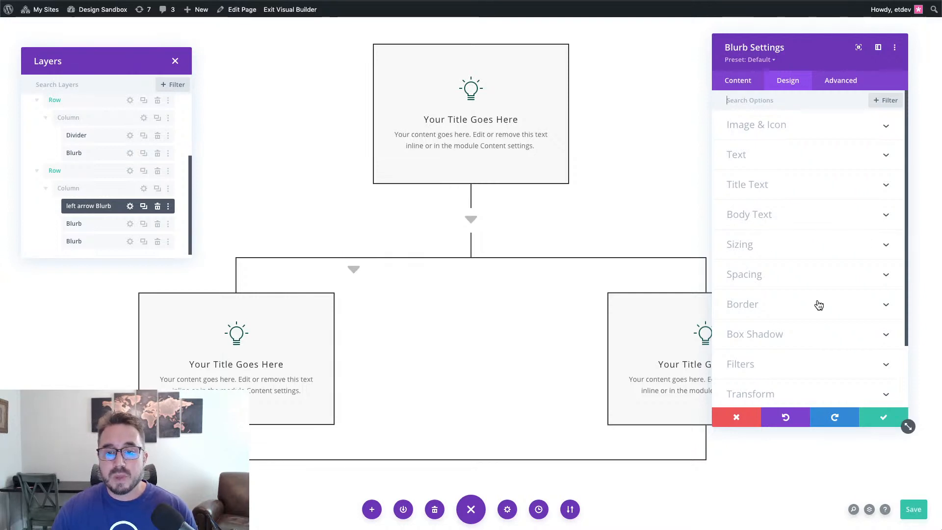
pyautogui.click(802, 393)
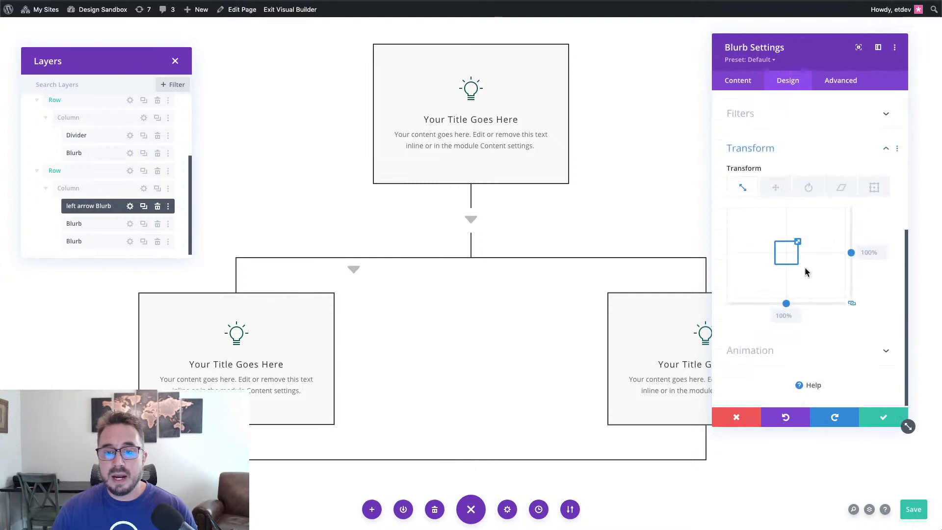
pyautogui.click(776, 188)
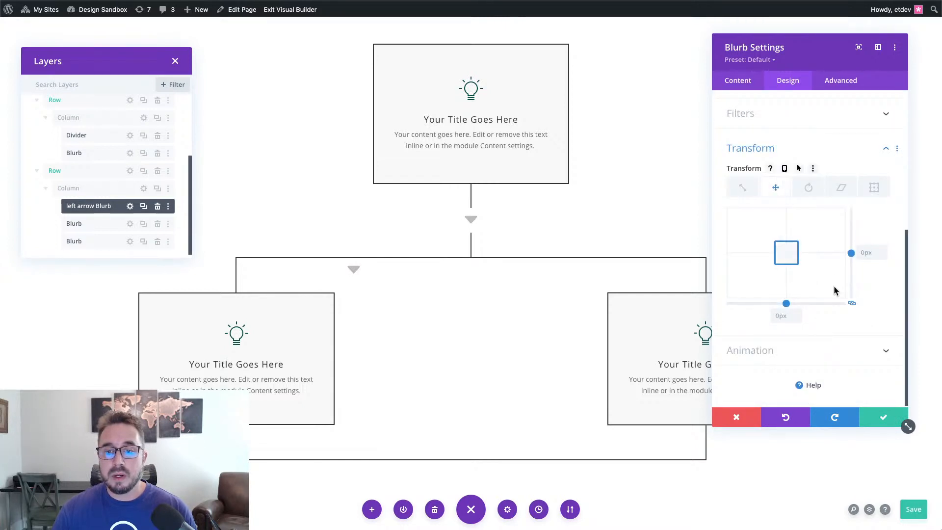
pyautogui.click(852, 305)
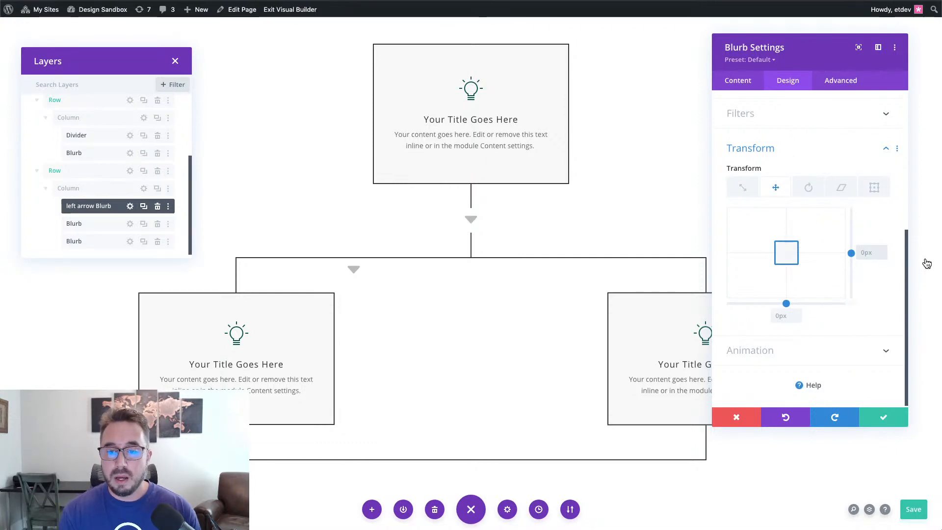
pyautogui.click(866, 252)
pyautogui.write('-50')
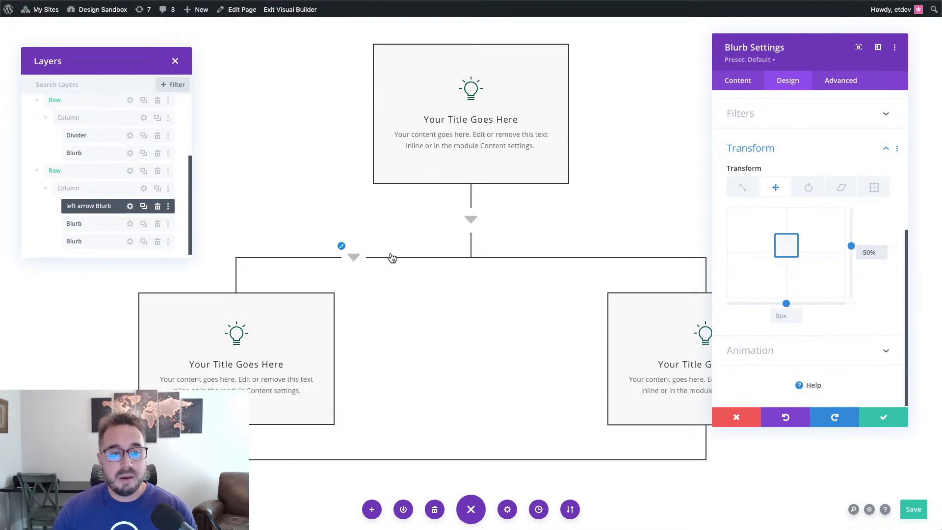
# - Change the left arrow blurb's icon to the solid left-pointing triangle and save its settings
pyautogui.click(739, 86)
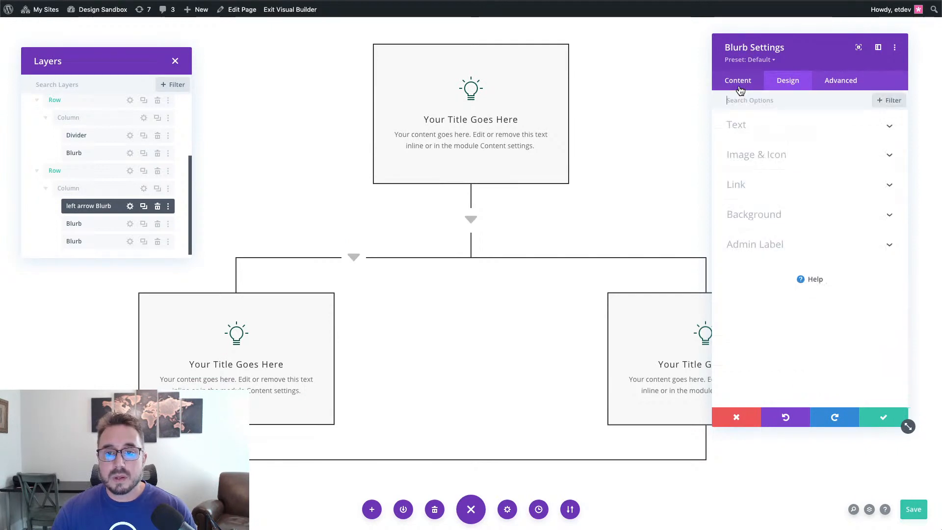
pyautogui.click(767, 154)
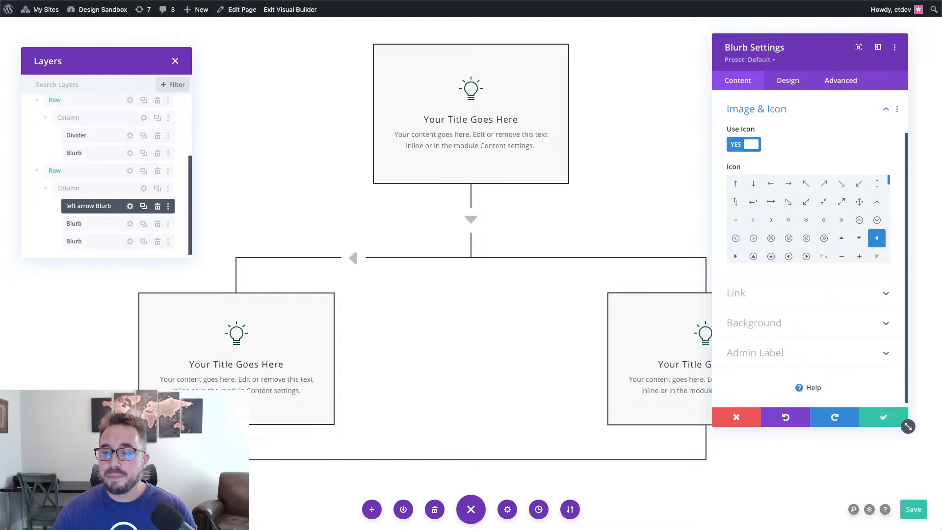
pyautogui.click(882, 417)
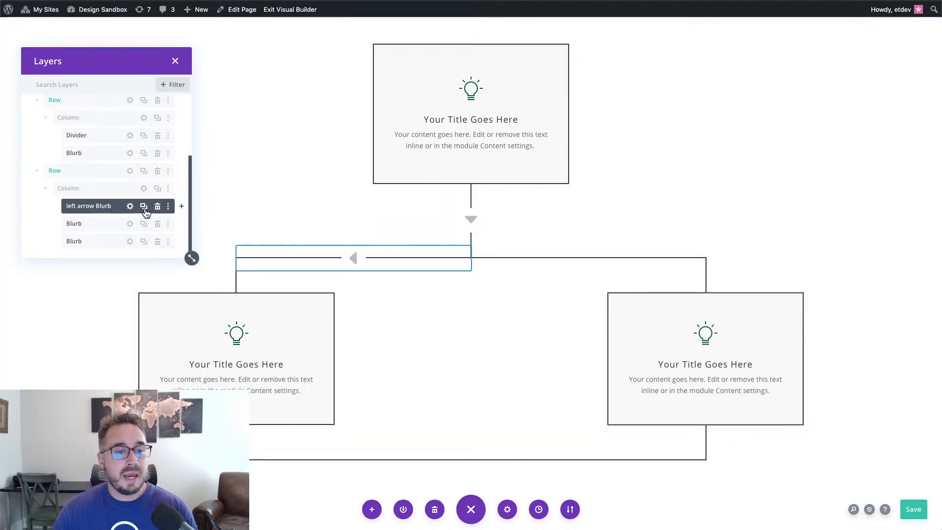
# - Duplicate the left arrow blurb, naming the copy "top right arrow Blurb" and the original "top left arrow Blurb"
pyautogui.click(144, 207)
pyautogui.scroll(-1, 74, 208)
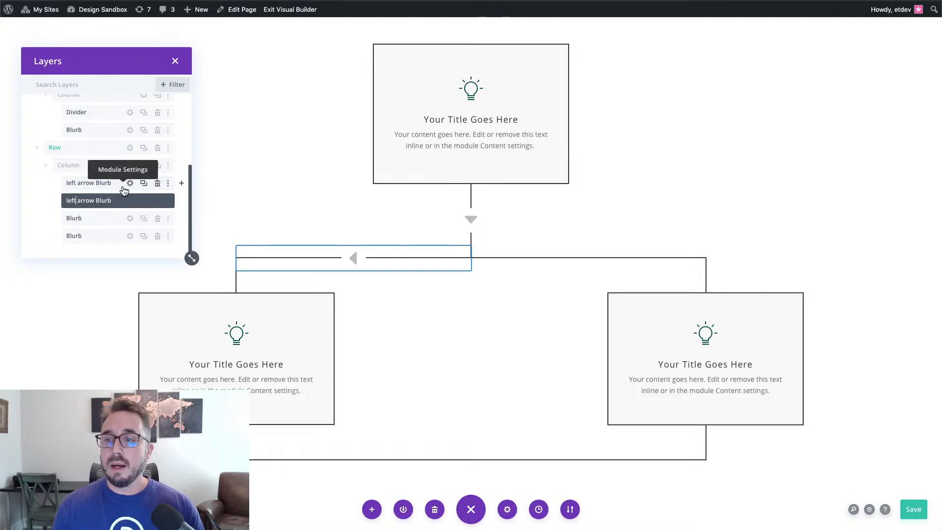
pyautogui.press('BackSpace')
pyautogui.press('BackSpace')
pyautogui.press('BackSpace')
pyautogui.press('BackSpace')
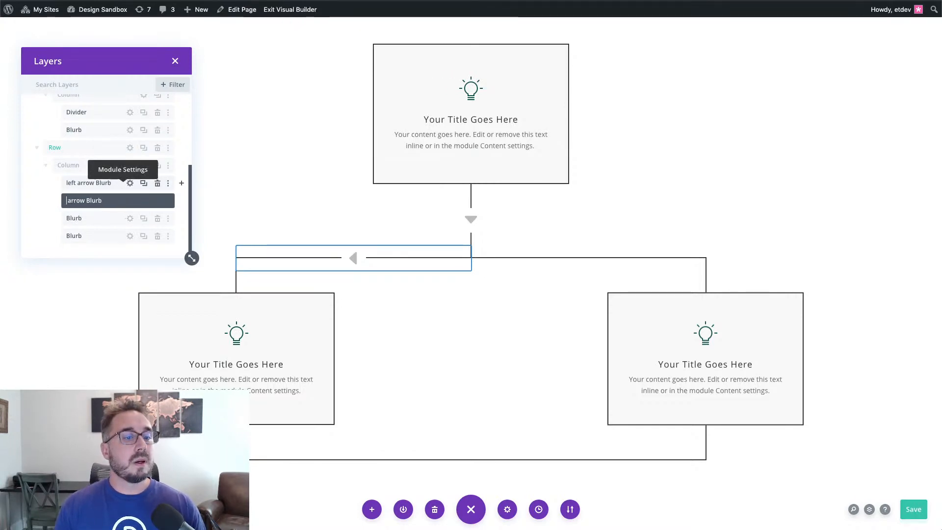
pyautogui.write('top right')
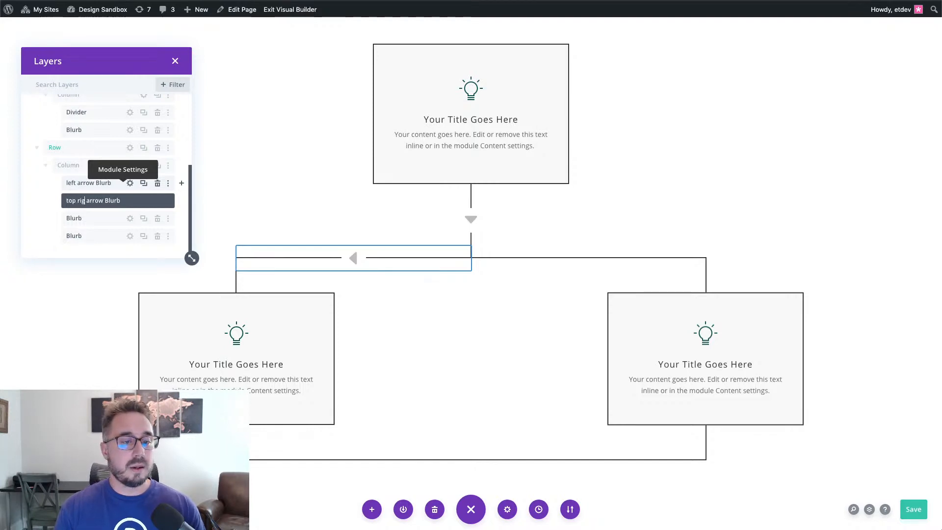
pyautogui.press('Return')
pyautogui.write('top')
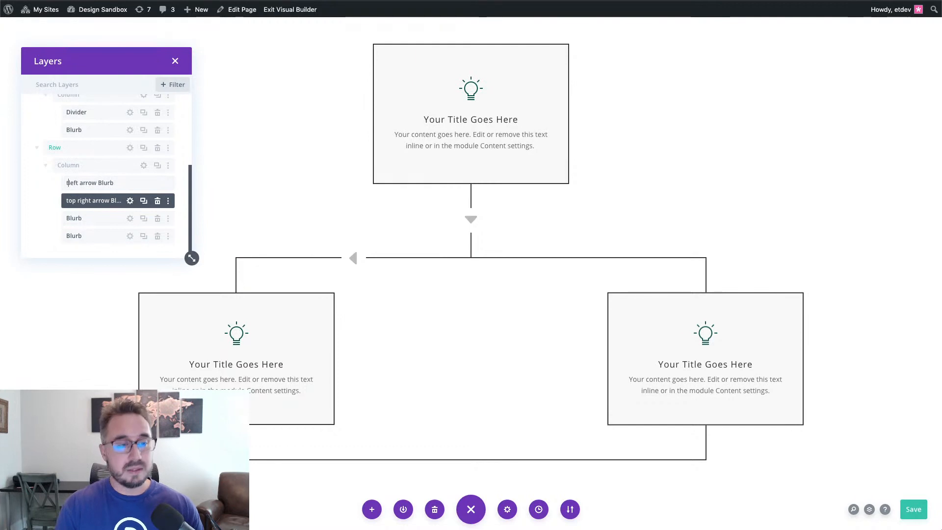
pyautogui.press('Return')
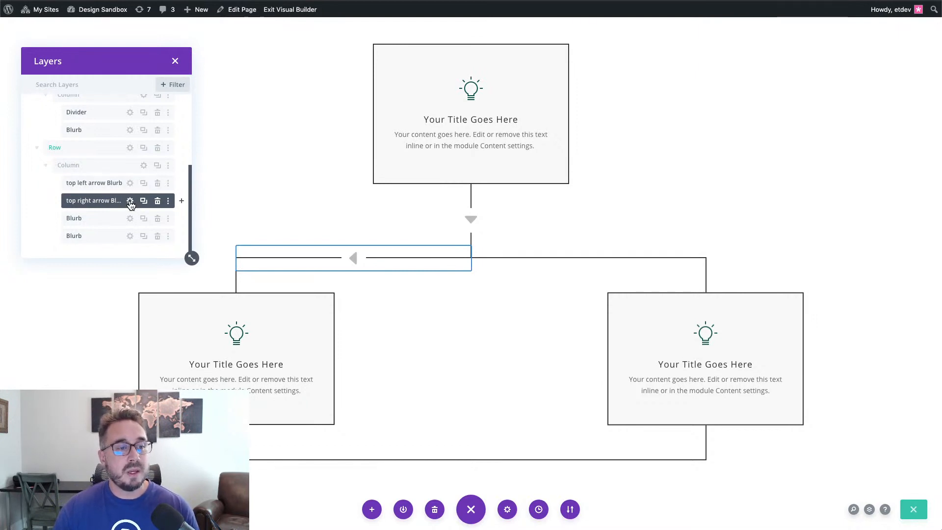
# - Set the top right arrow blurb's absolute position location to the top-right corner
pyautogui.click(130, 201)
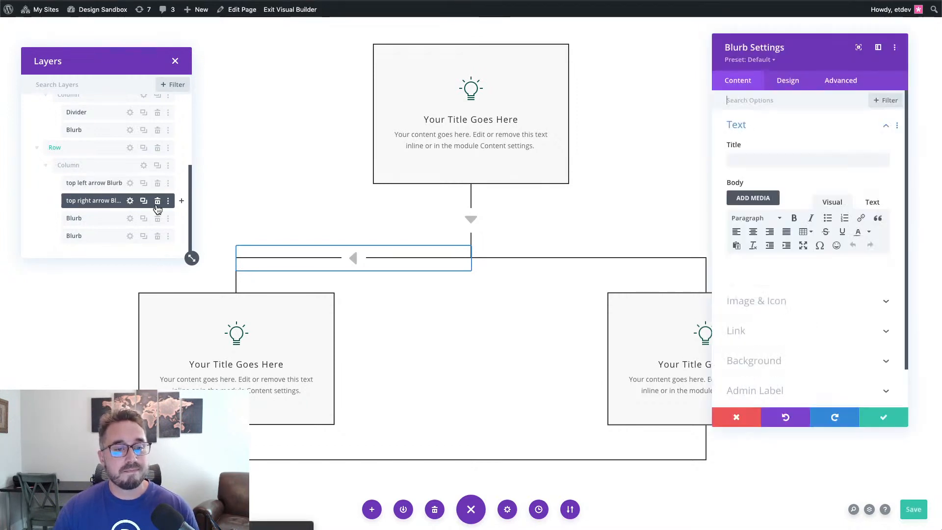
pyautogui.click(841, 81)
pyautogui.click(808, 253)
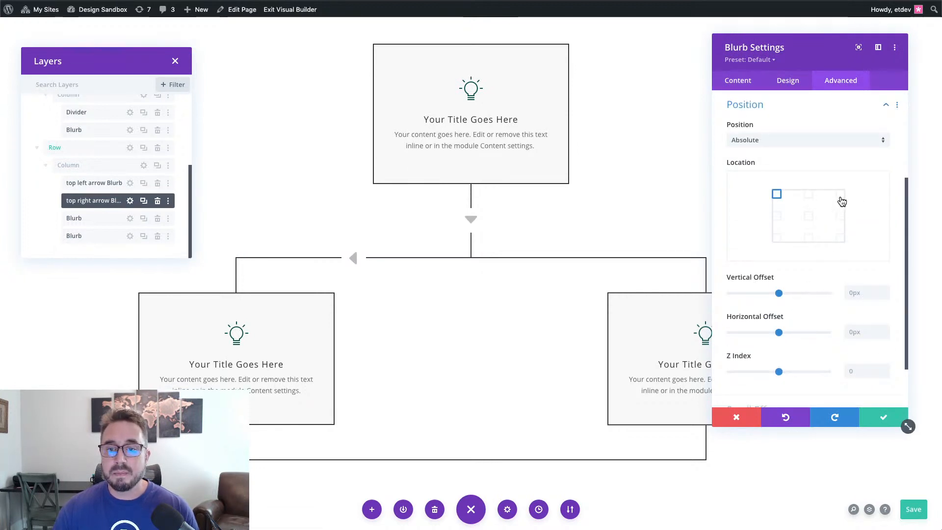
pyautogui.click(841, 198)
pyautogui.click(840, 195)
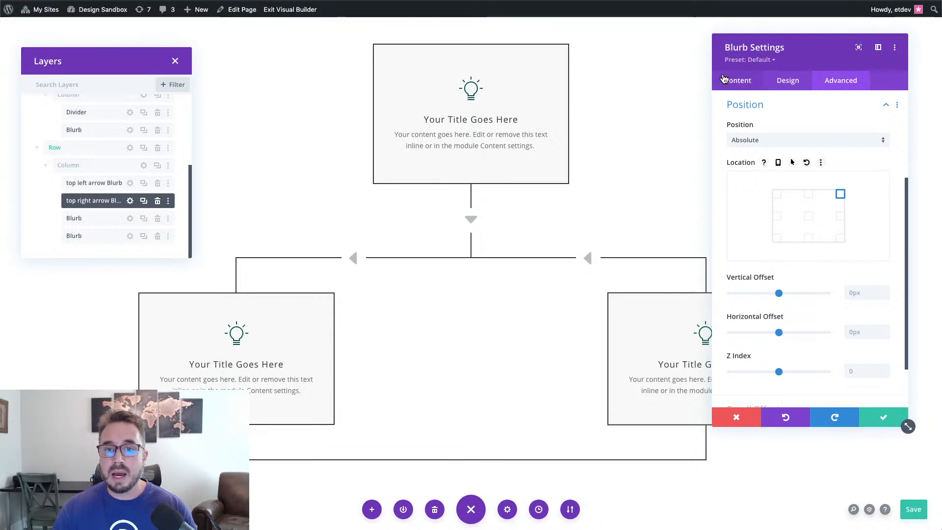
# - Change the top right arrow blurb's icon to the solid right-pointing triangle and save its settings
pyautogui.click(725, 79)
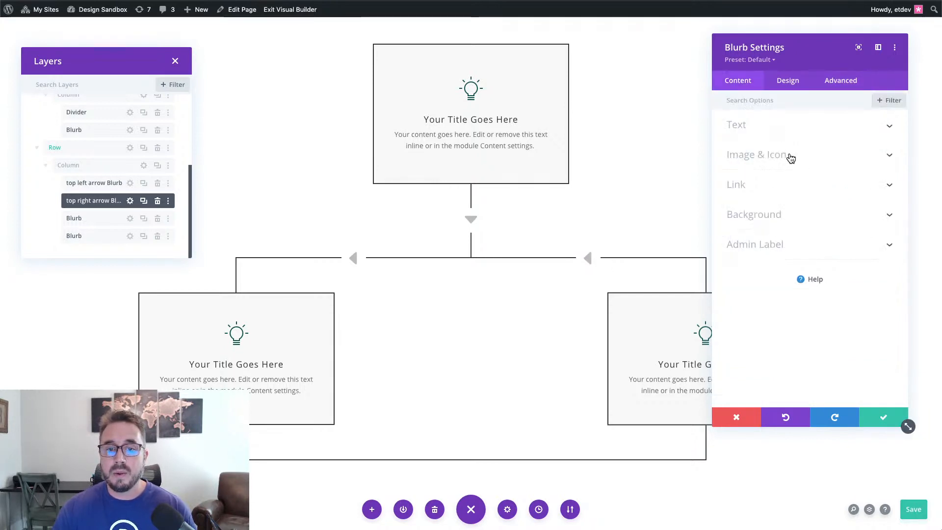
pyautogui.click(790, 157)
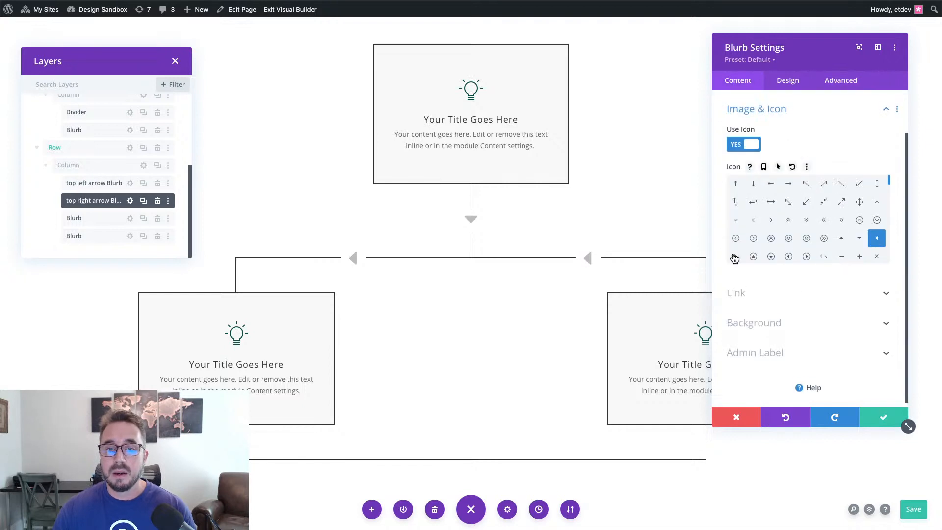
pyautogui.click(735, 256)
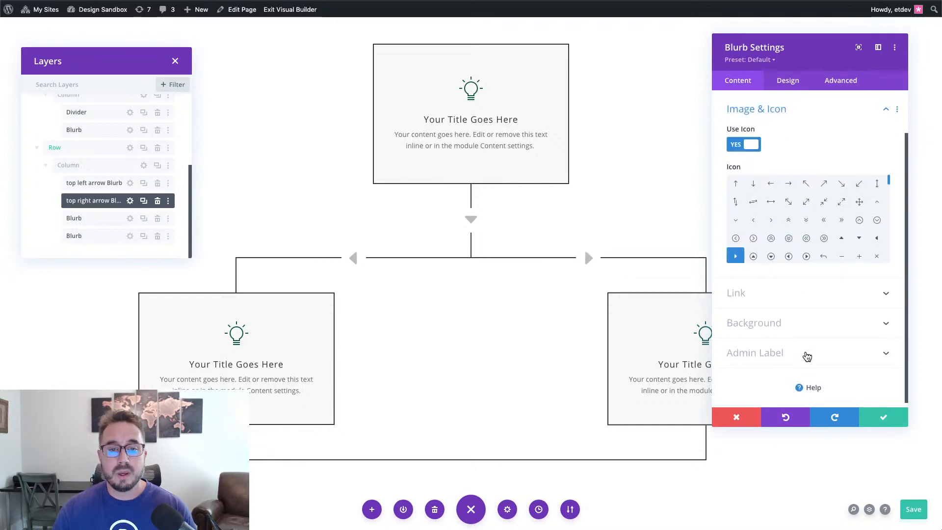
pyautogui.click(876, 420)
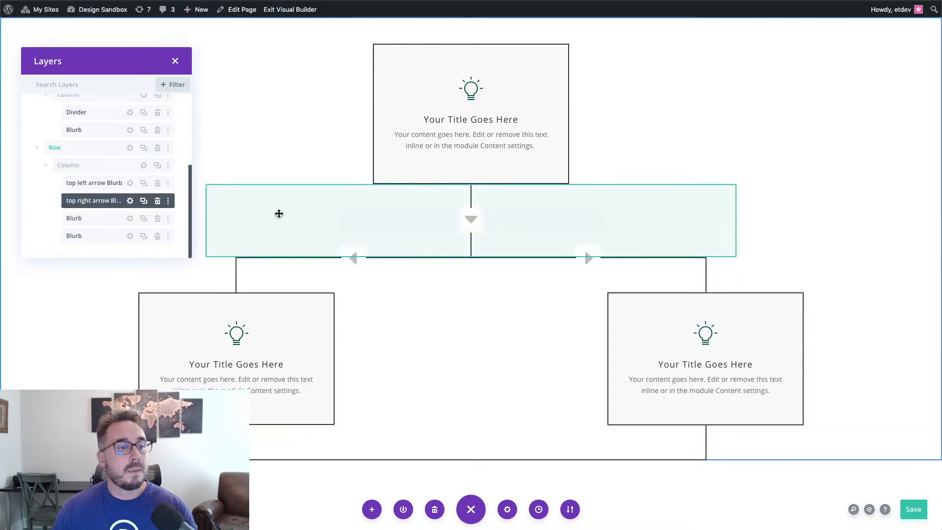
# - Duplicate the top right arrow blurb and rename the copy as "bottom left arrow Blurb"
pyautogui.click(144, 205)
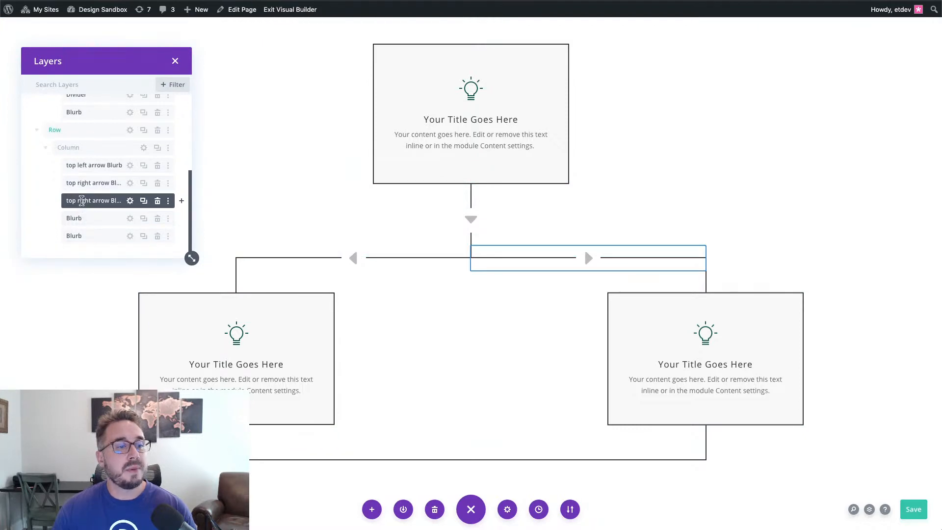
pyautogui.doubleClick(76, 201)
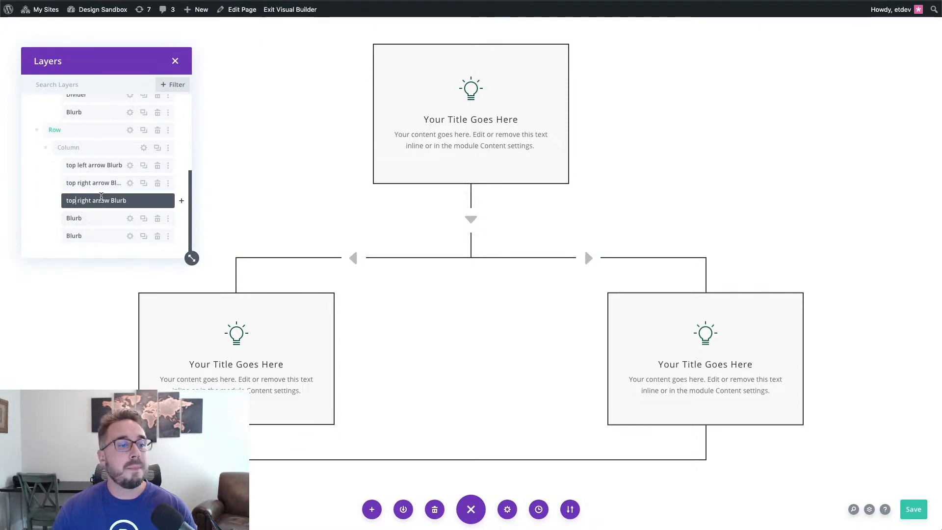
pyautogui.moveTo(92, 201); pyautogui.dragTo(55, 205)
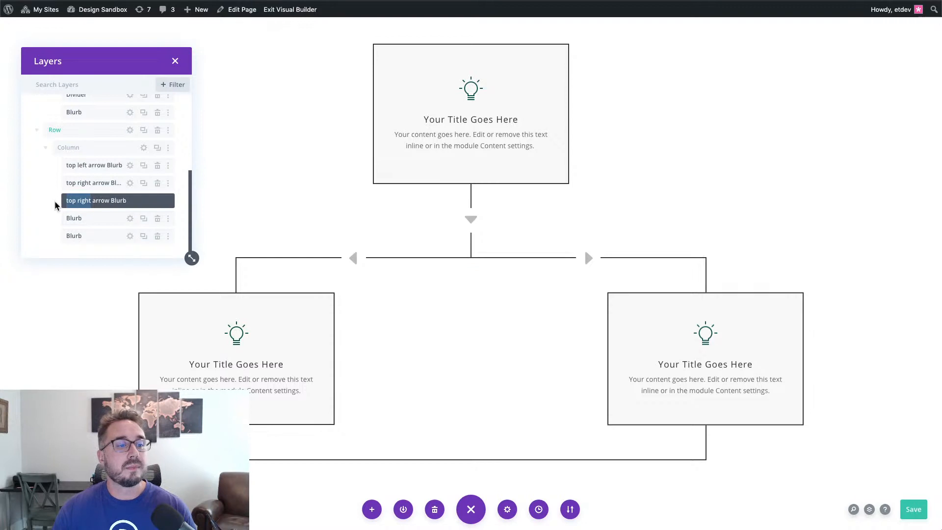
pyautogui.write('bottom left')
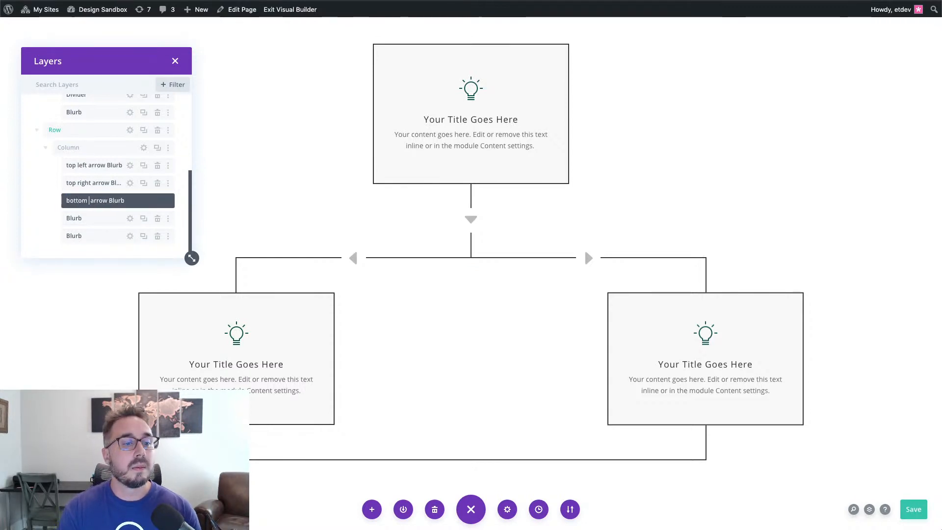
pyautogui.press('Return')
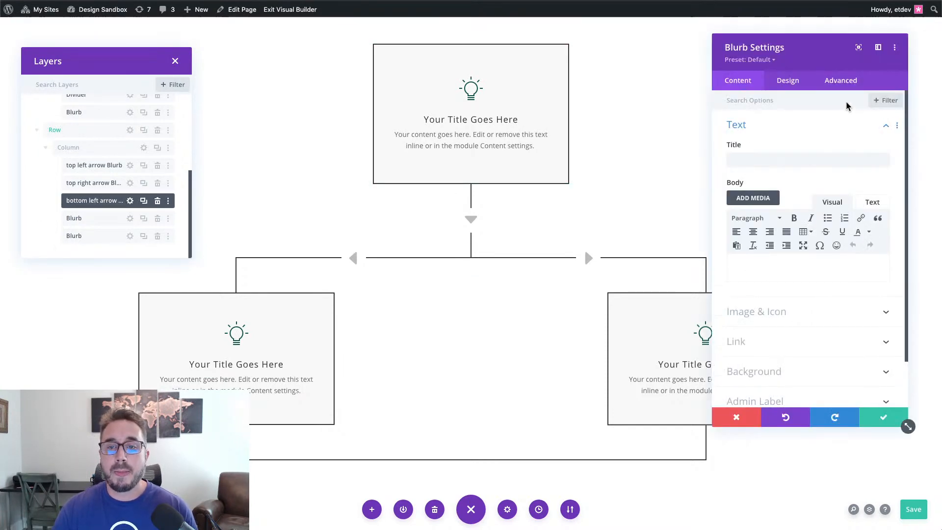
# - Set the bottom left arrow blurb's absolute location to the bottom-left corner and its vertical transform translate to 50%
pyautogui.click(847, 81)
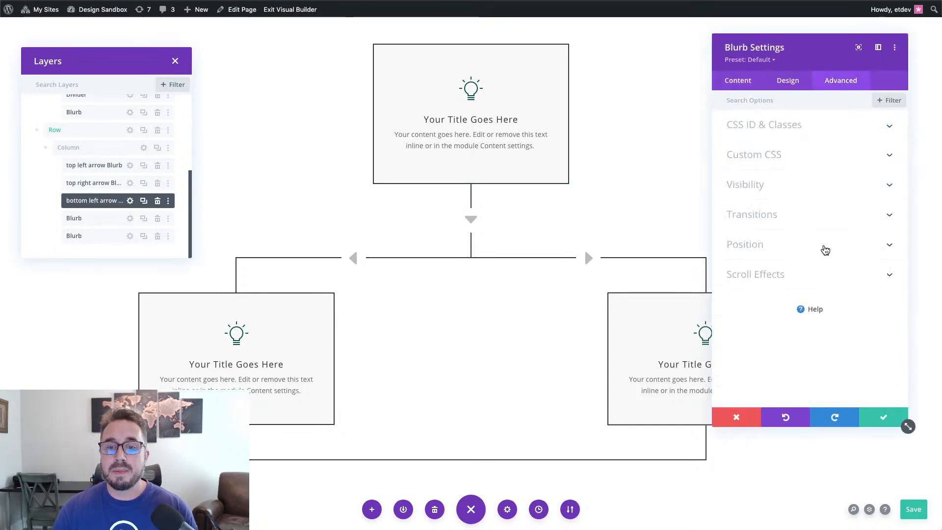
pyautogui.click(823, 249)
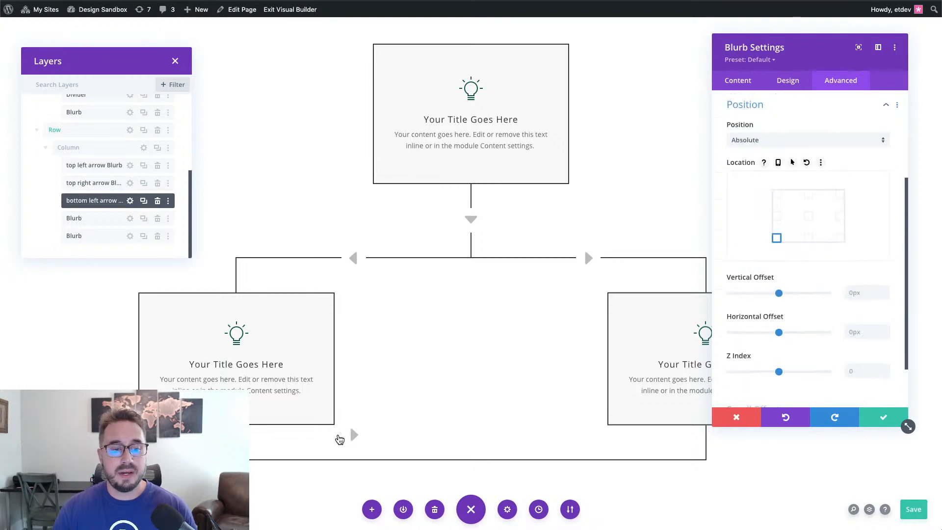
pyautogui.click(788, 82)
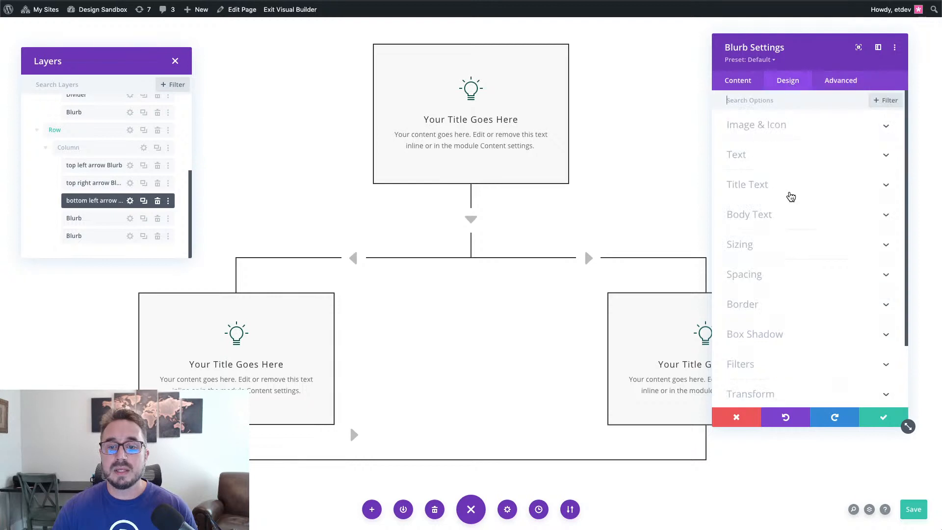
pyautogui.scroll(-2, 810, 380)
pyautogui.click(804, 318)
pyautogui.click(773, 190)
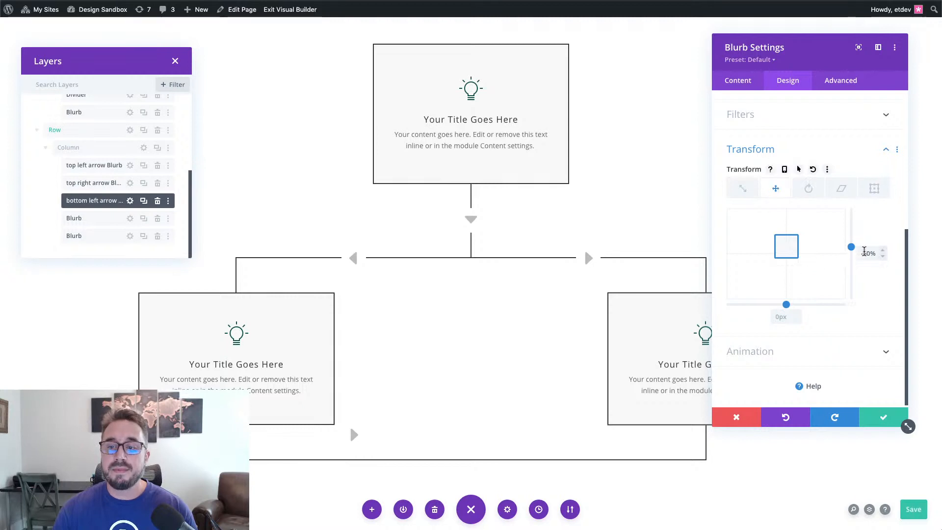
pyautogui.press('BackSpace')
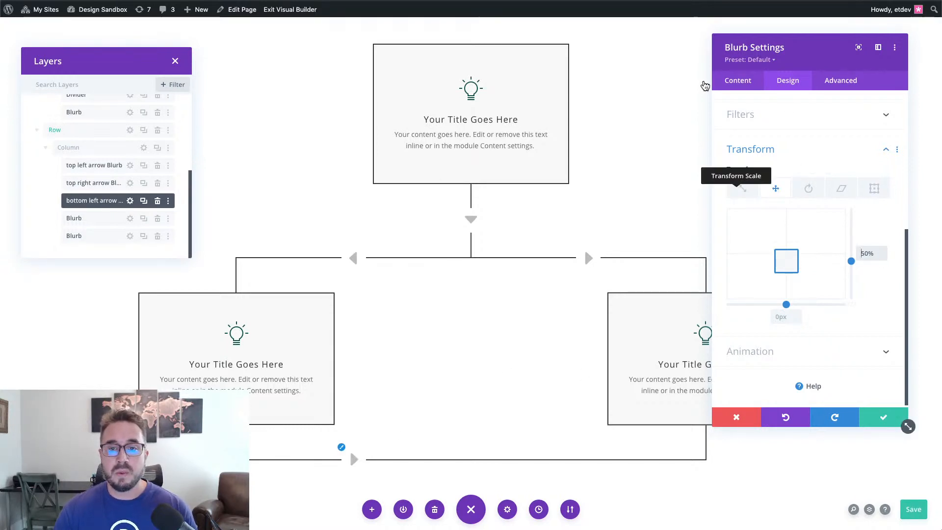
# - Check the bottom left arrow blurb's icon selection, keep the solid right-pointing triangle, and save the blurb settings
pyautogui.click(746, 88)
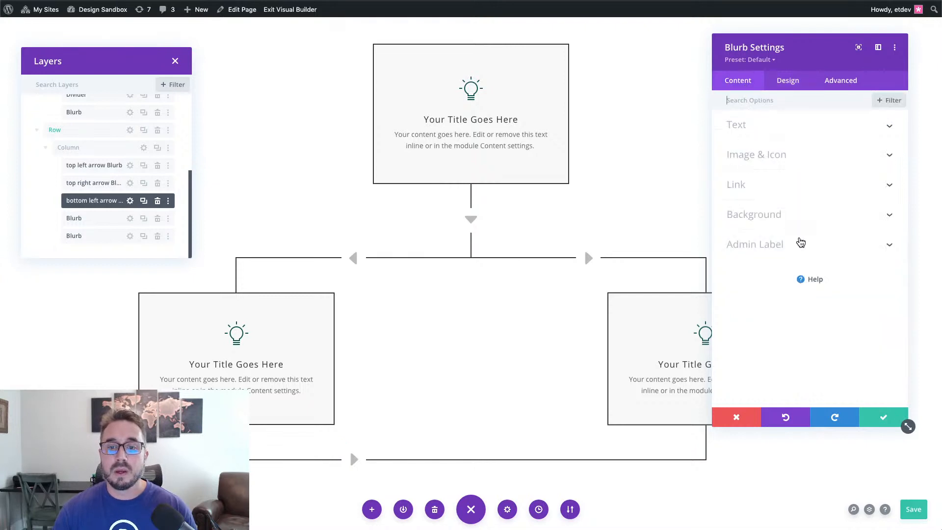
pyautogui.click(789, 153)
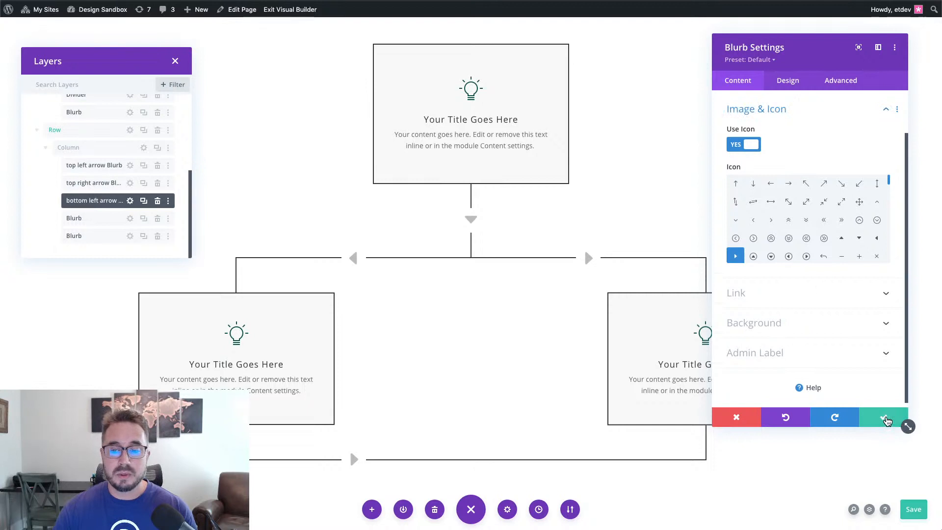
pyautogui.click(884, 418)
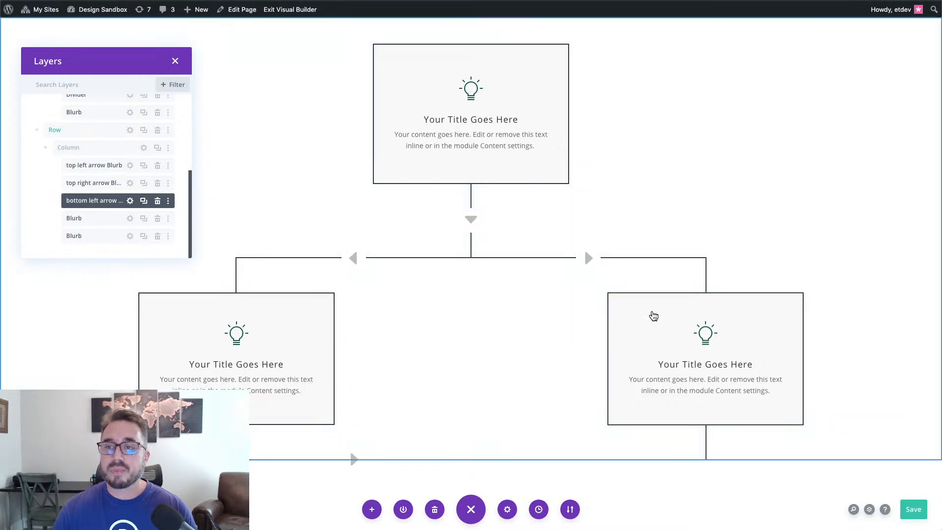
# - Duplicate the bottom left arrow blurb and rename the copy as "bottom right arrow Blurb"
pyautogui.click(142, 203)
pyautogui.doubleClick(94, 201)
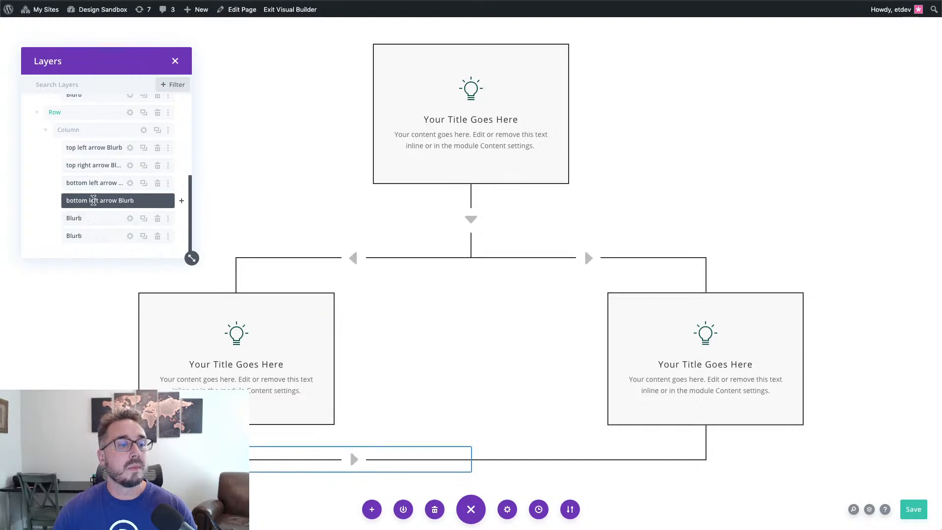
pyautogui.write('right')
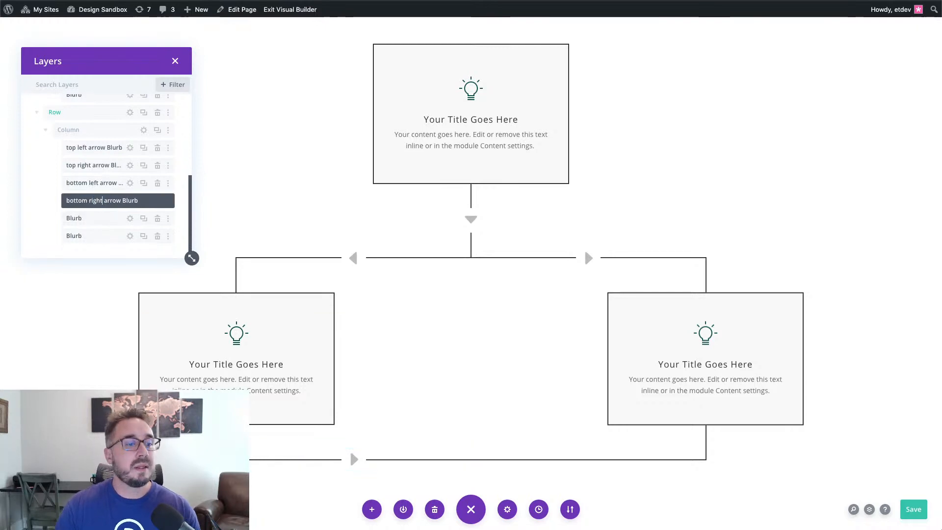
pyautogui.press('Return')
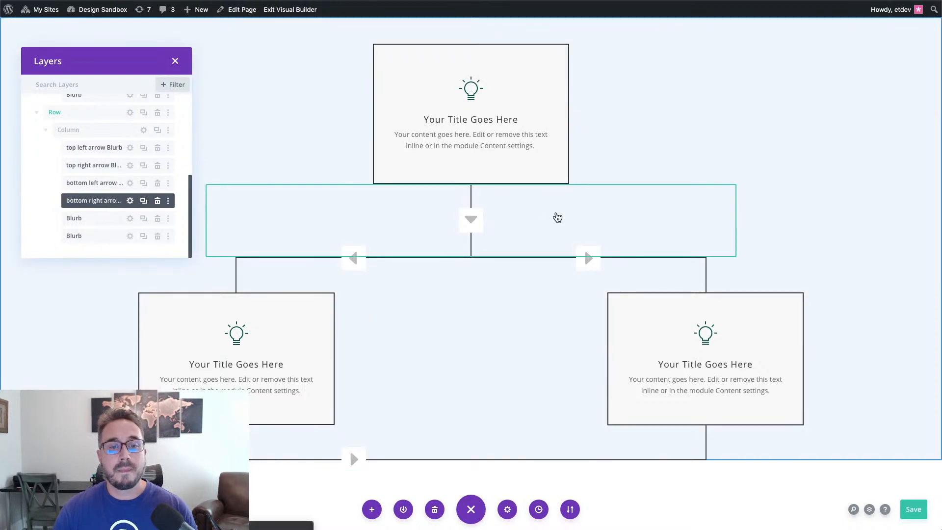
# - Set the bottom right arrow blurb's absolute position location to the bottom-right corner
pyautogui.click(699, 198)
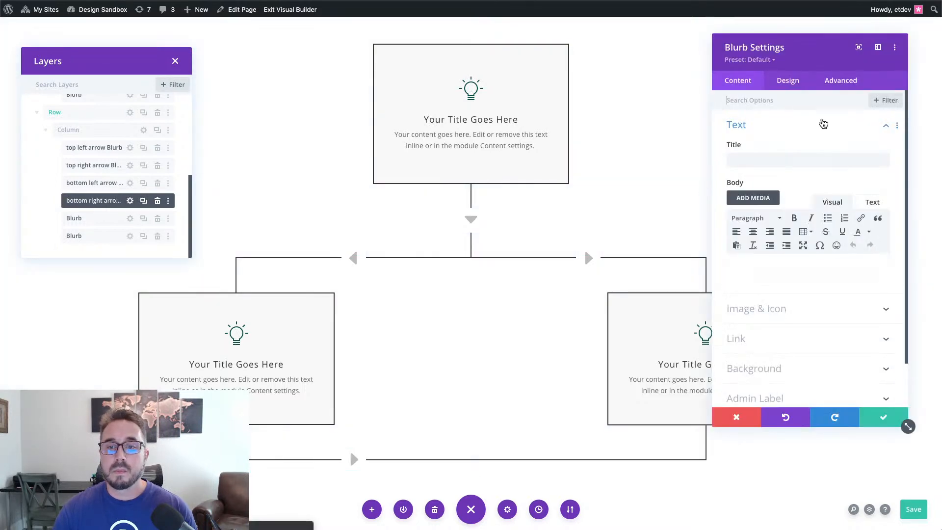
pyautogui.click(842, 80)
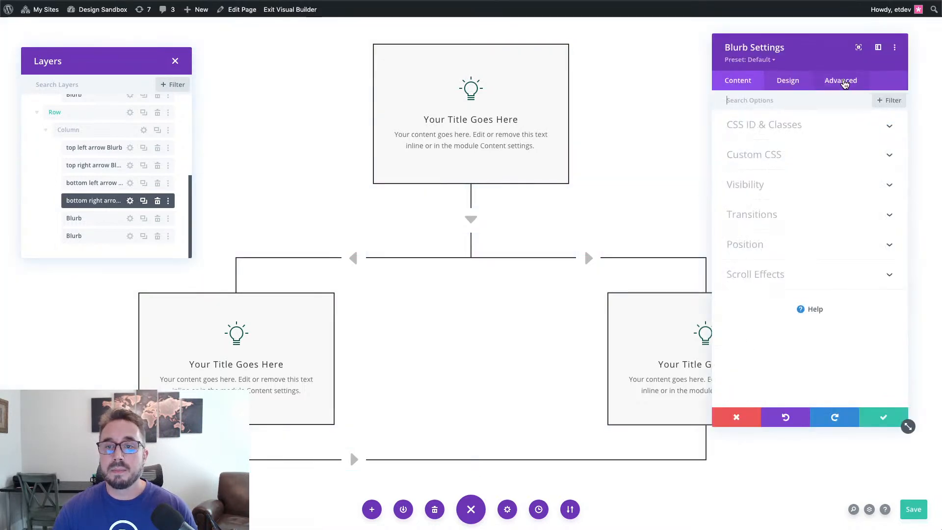
pyautogui.click(794, 250)
pyautogui.click(841, 239)
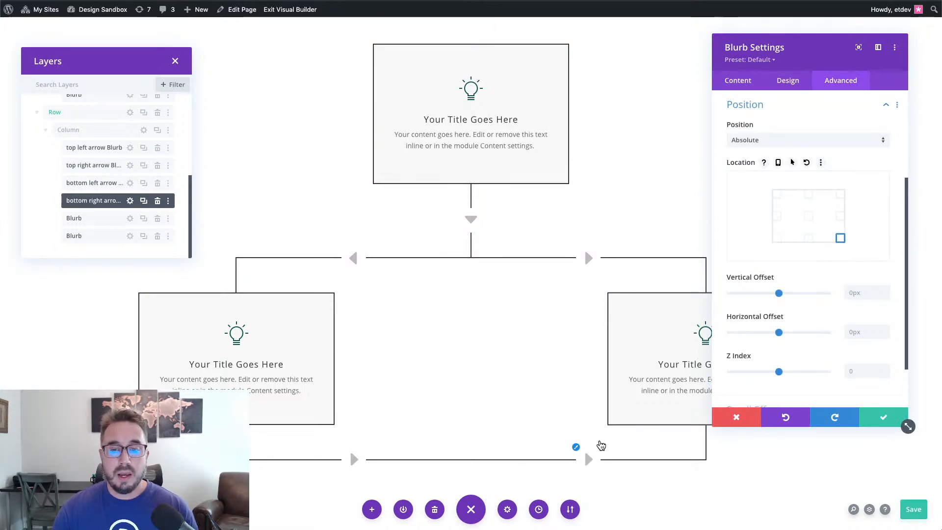
# - Change the bottom right arrow blurb's icon to the solid left-pointing triangle, saving its settings and the page
pyautogui.click(737, 80)
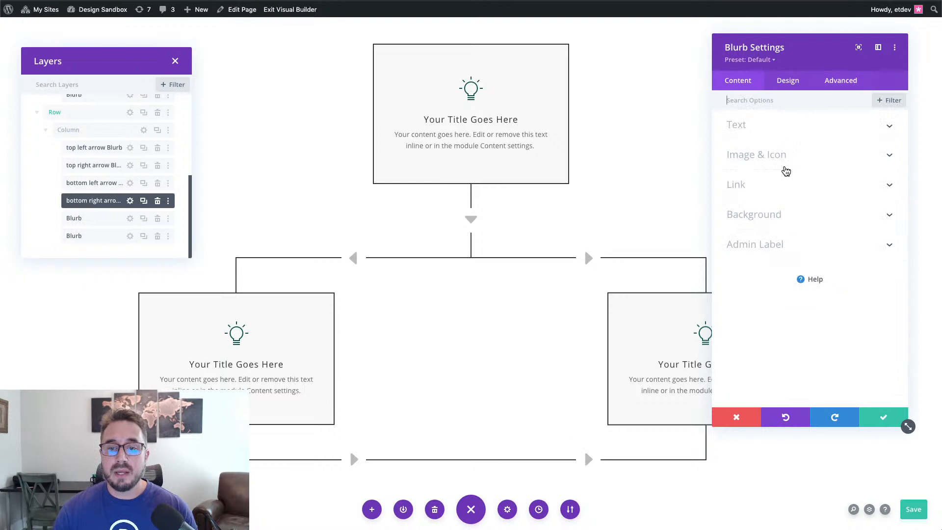
pyautogui.click(783, 162)
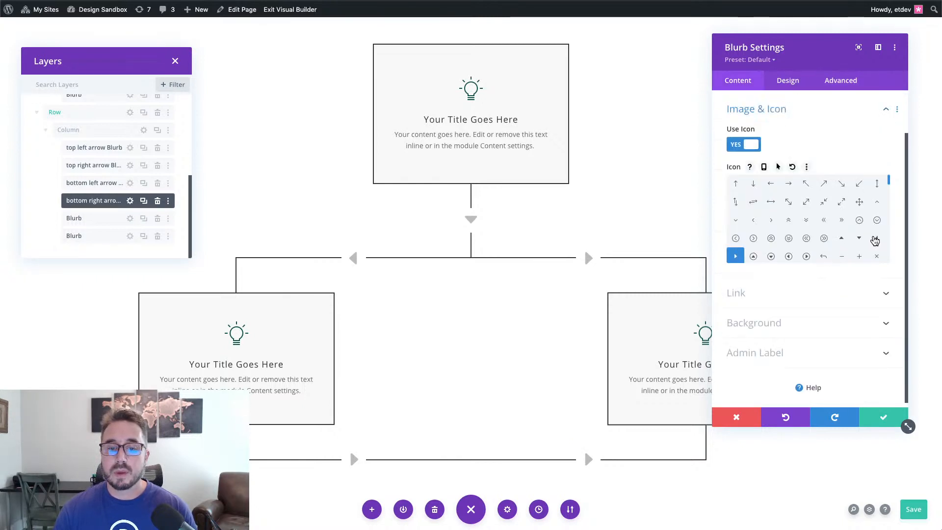
pyautogui.click(875, 239)
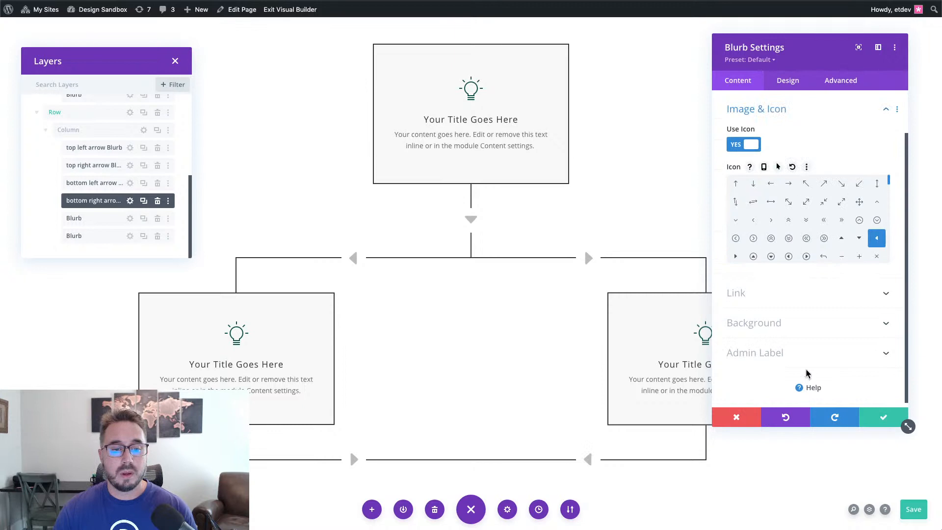
pyautogui.click(881, 420)
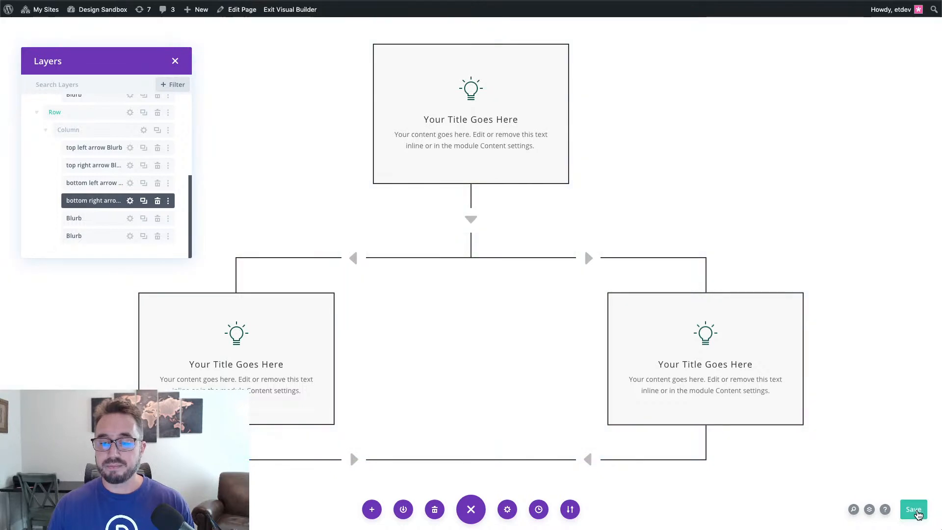
pyautogui.click(913, 510)
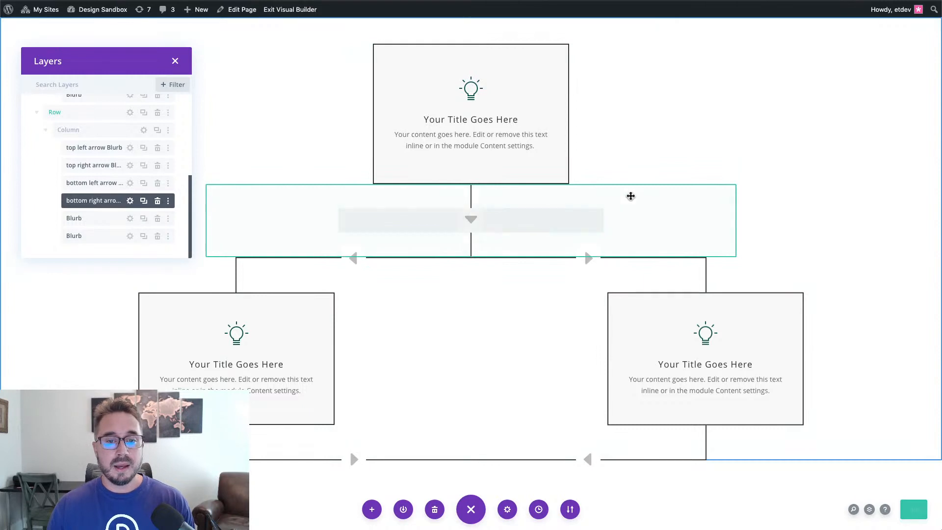
# - Copy the row with the vertical connector and down arrow, paste it below the two-box row, and collapse the builder's page controls
pyautogui.moveTo(630, 196)
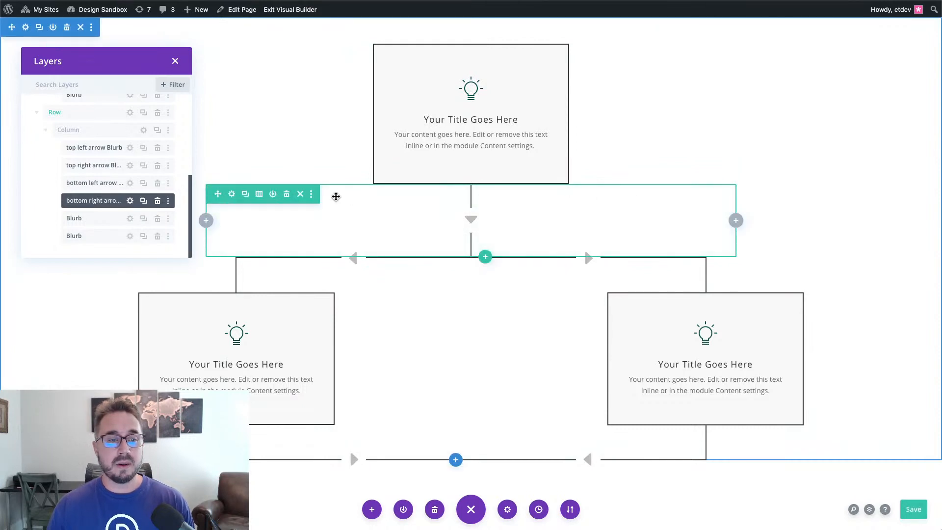
pyautogui.click(311, 194)
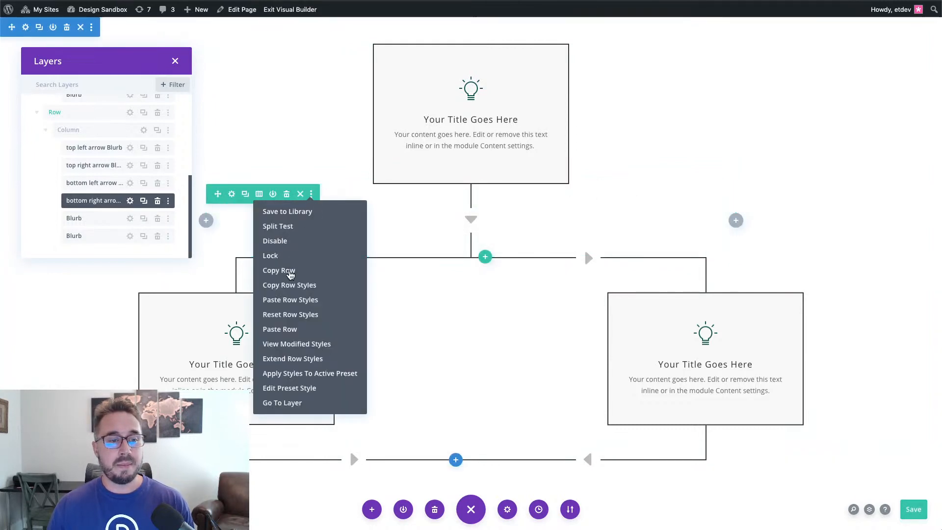
pyautogui.click(289, 271)
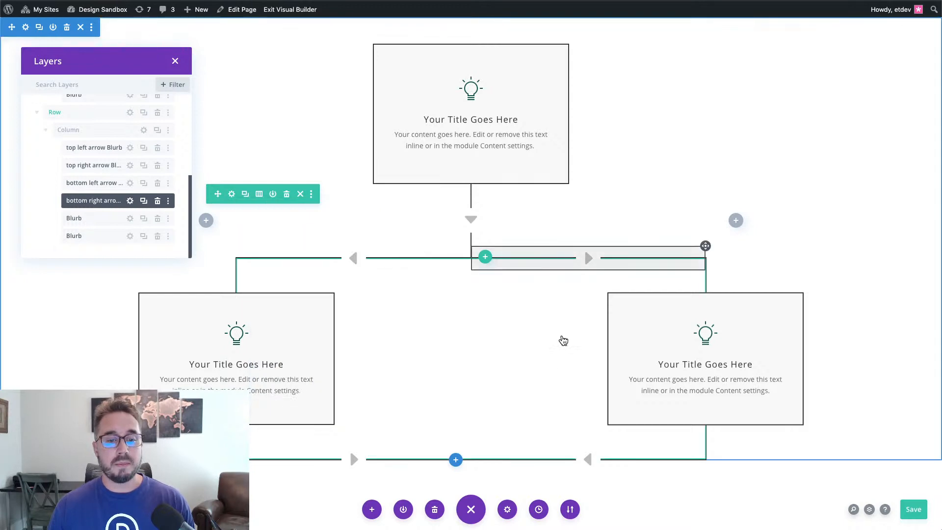
pyautogui.moveTo(479, 433)
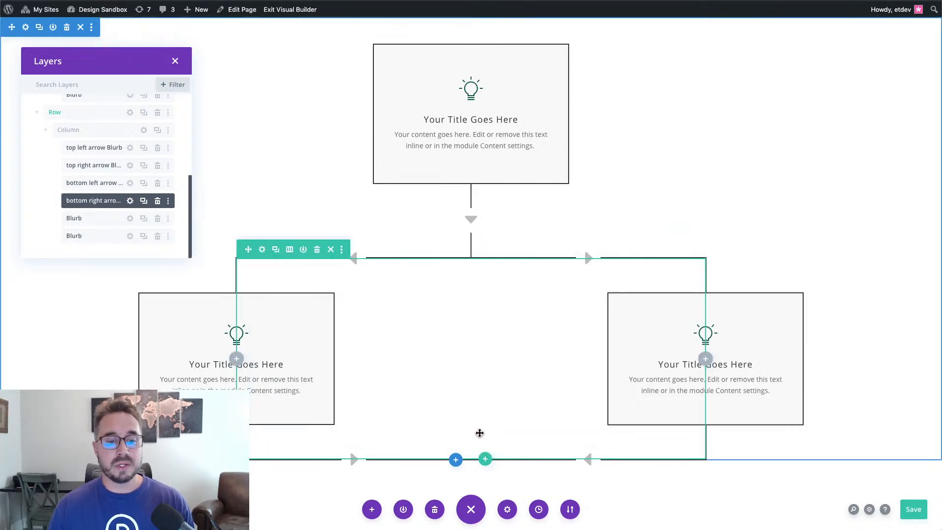
pyautogui.rightClick(487, 459)
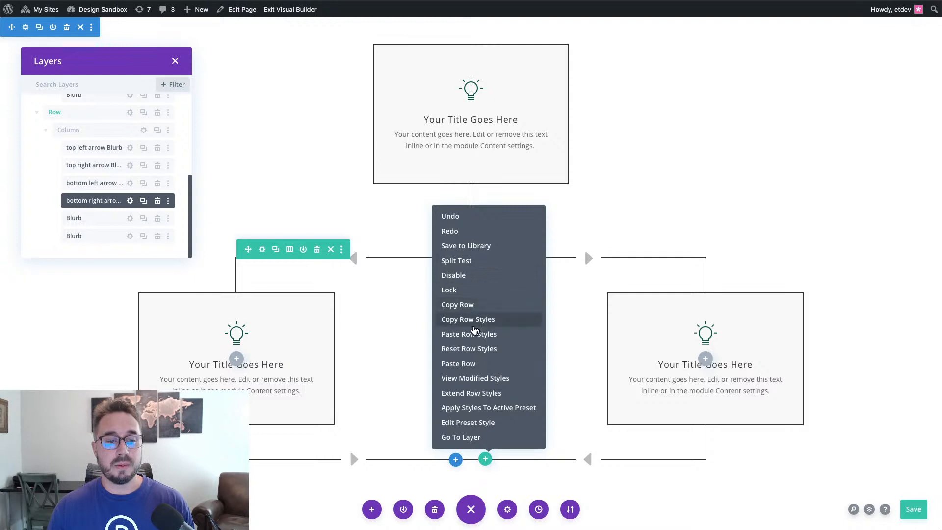
pyautogui.click(472, 363)
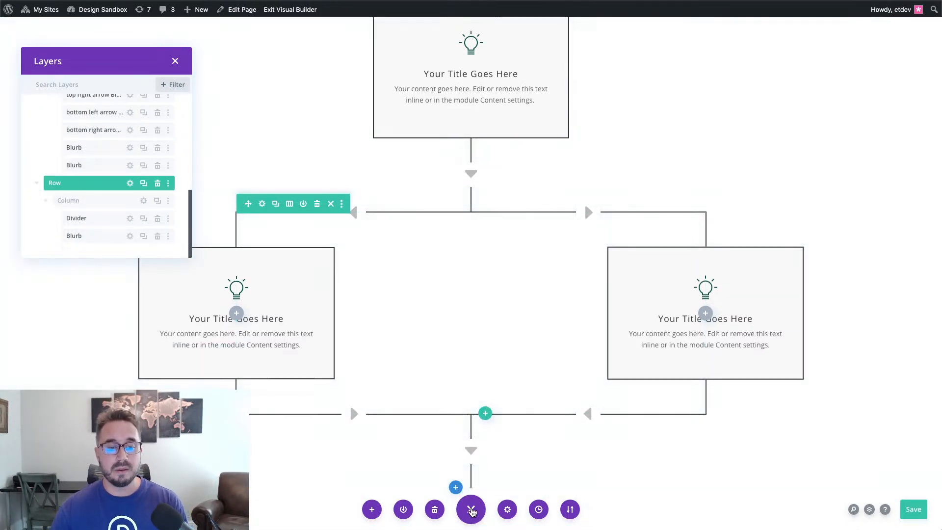
pyautogui.click(472, 512)
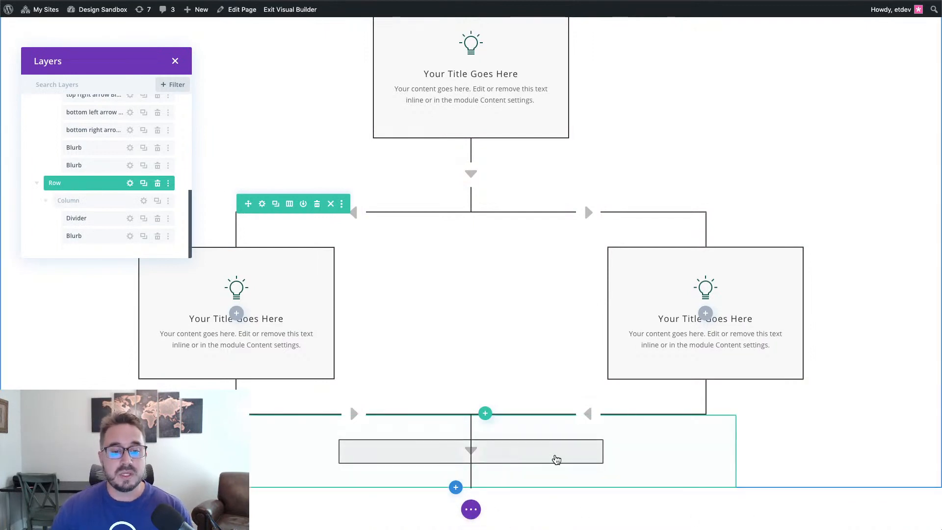
pyautogui.moveTo(677, 456); pyautogui.dragTo(564, 148)
pyautogui.moveTo(569, 431); pyautogui.dragTo(824, 431)
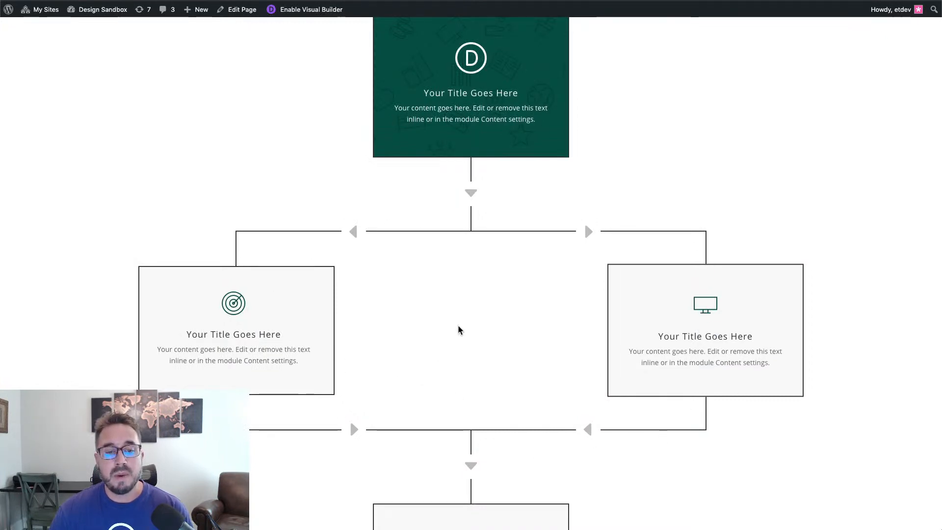
# - Examine the finished flowchart example on the live page, including its stacked boxes, connector lines and arrow placement
pyautogui.scroll(-9, 459, 329)
pyautogui.scroll(-4, 460, 329)
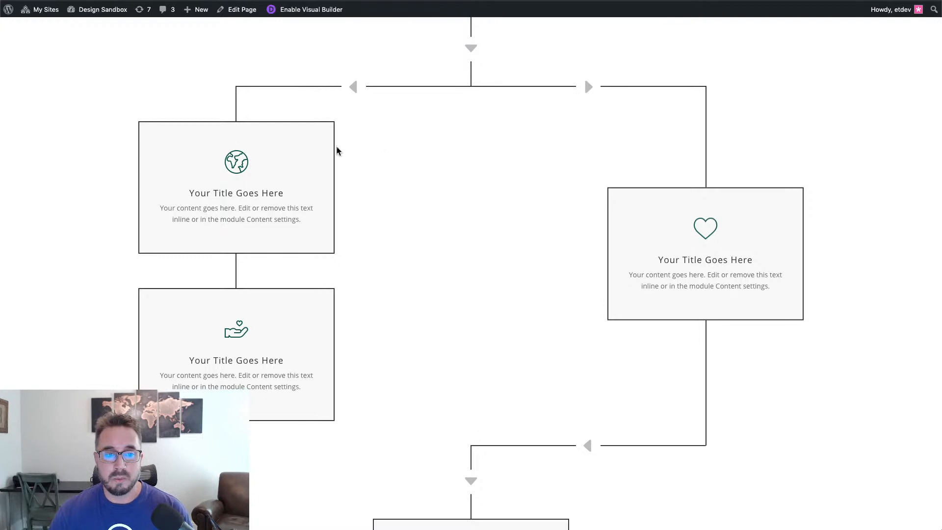
pyautogui.scroll(-3, 697, 404)
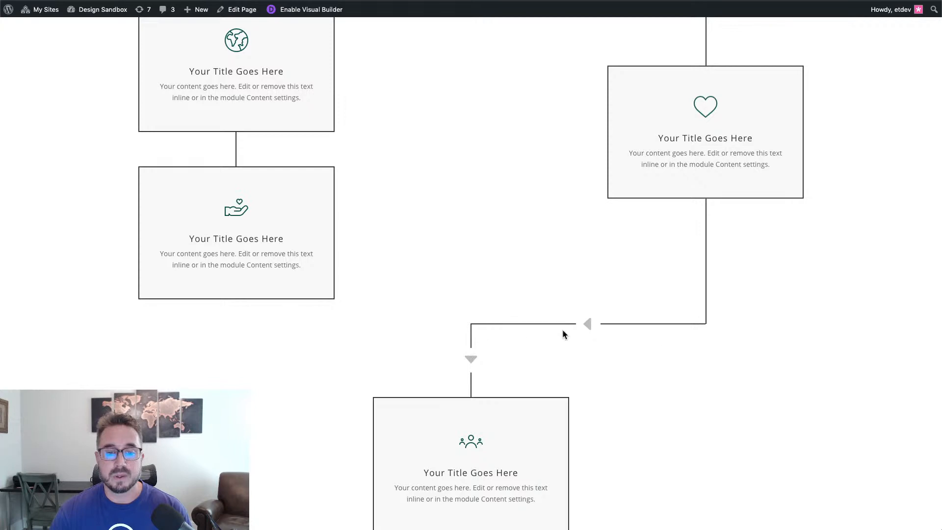
pyautogui.scroll(3, 705, 260)
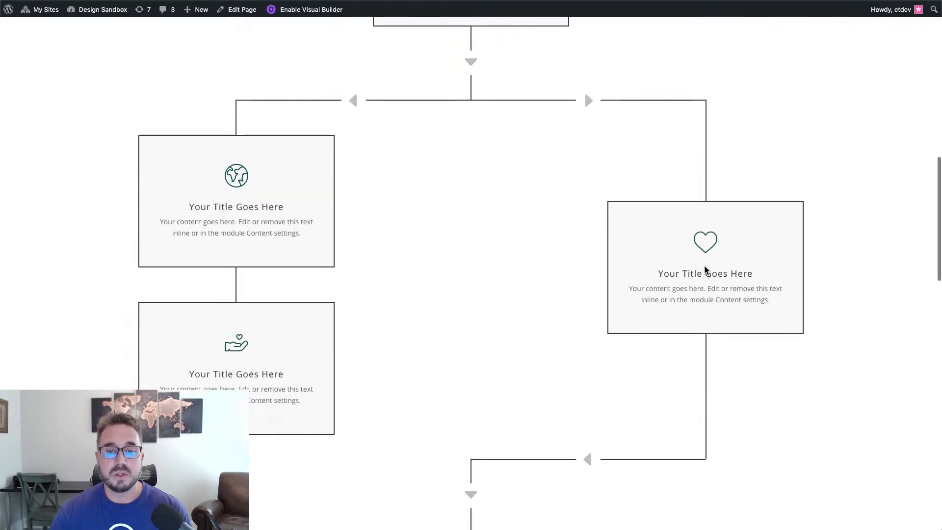
pyautogui.scroll(-1, 546, 276)
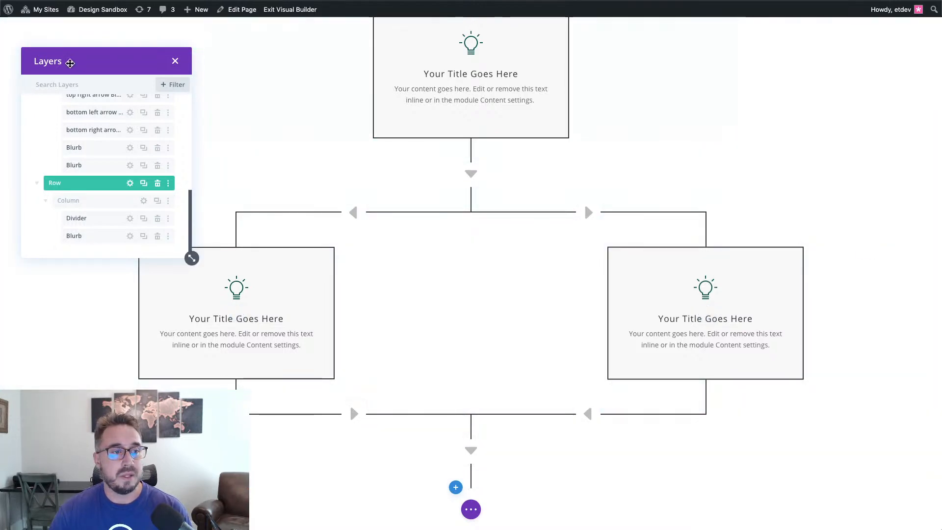
# - Collapse the flowchart section in the layer list, duplicate the whole section, and look over the extended flowchart
pyautogui.scroll(10, 112, 196)
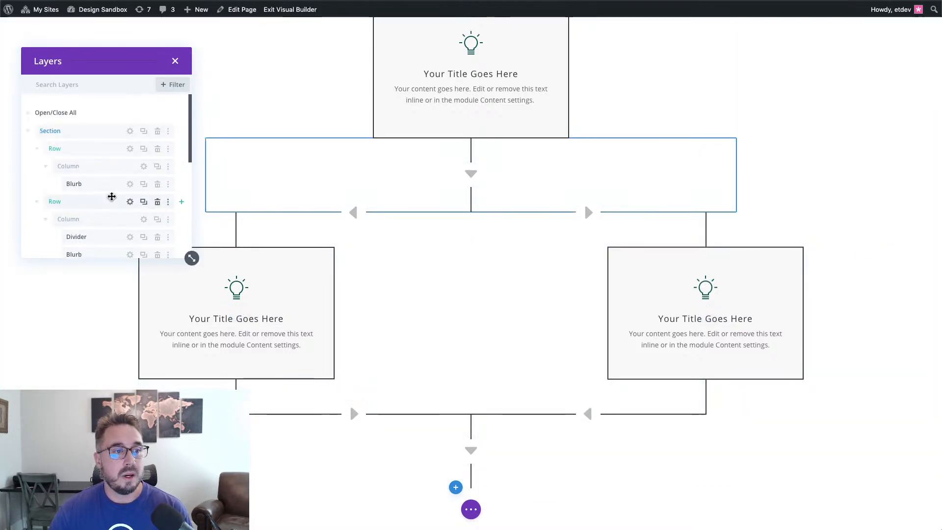
pyautogui.click(28, 130)
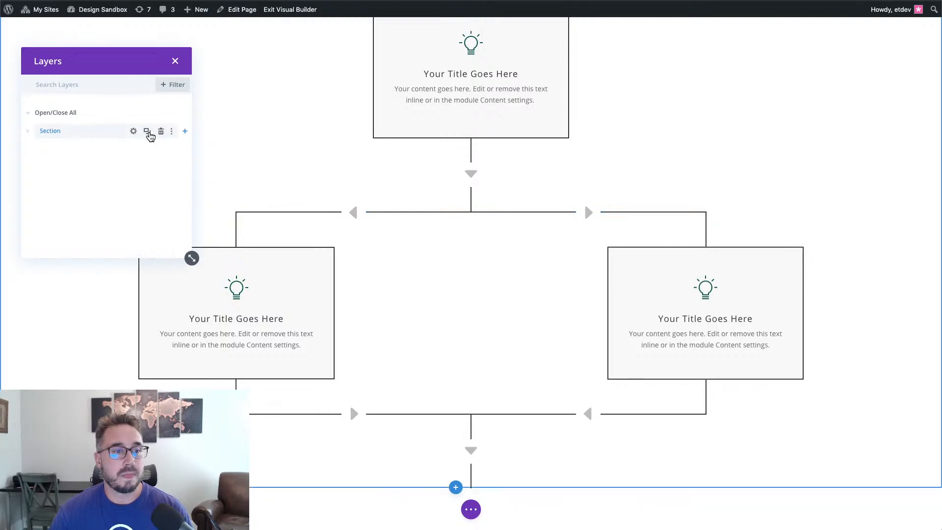
pyautogui.click(147, 131)
pyautogui.scroll(-1, 851, 249)
pyautogui.scroll(-10, 852, 249)
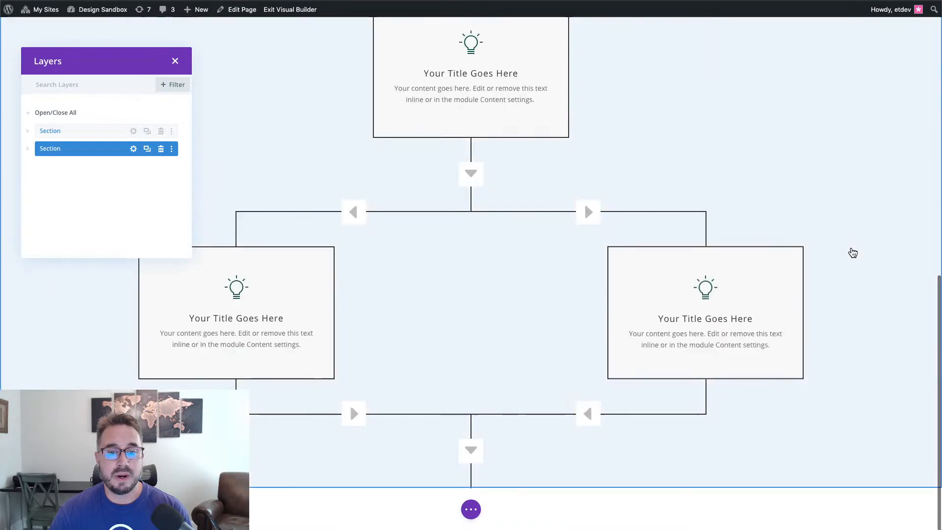
pyautogui.scroll(-10, 852, 252)
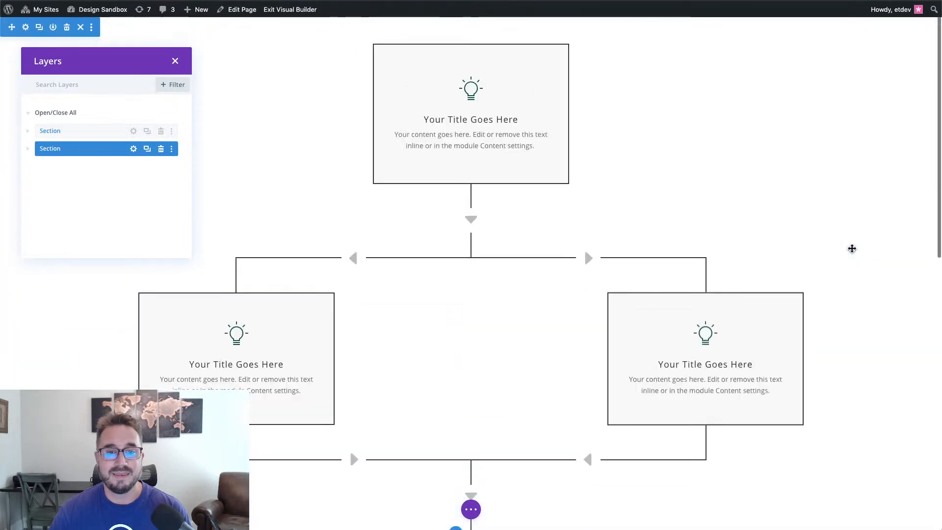
# - Duplicate the left box blurb in the lower section's two-box row to stack a second box beneath it
pyautogui.scroll(-1, 851, 250)
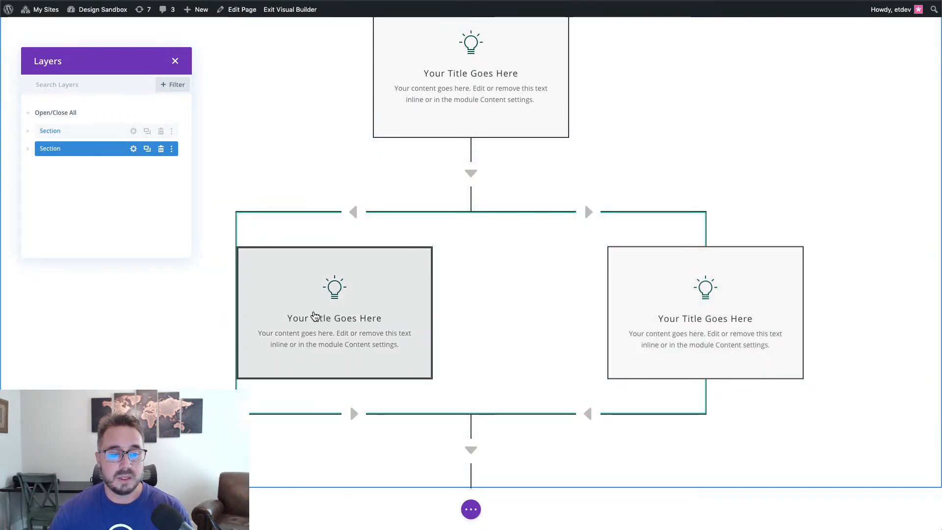
pyautogui.click(336, 315)
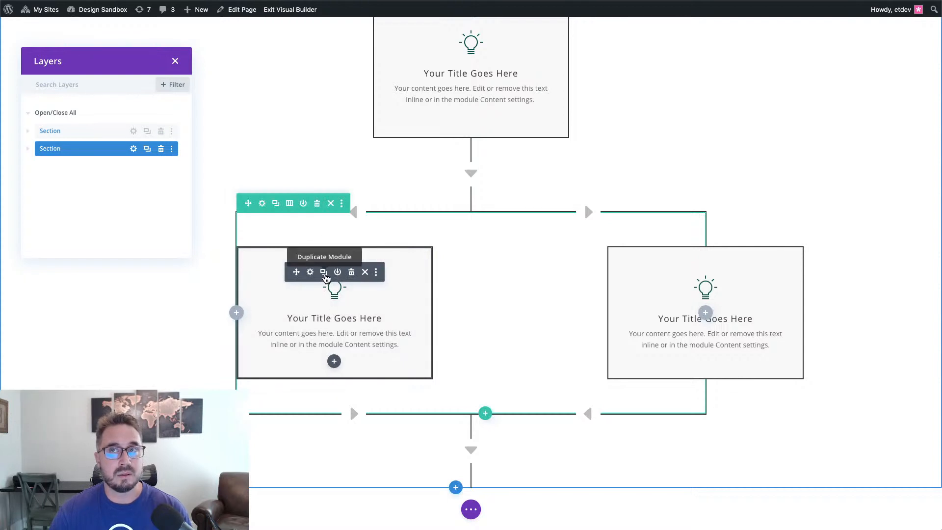
pyautogui.click(324, 273)
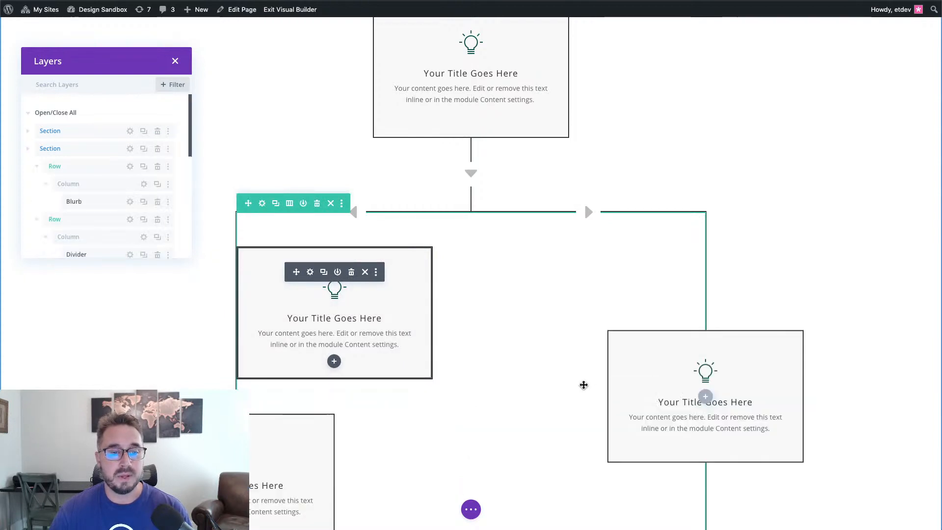
pyautogui.scroll(-3, 872, 273)
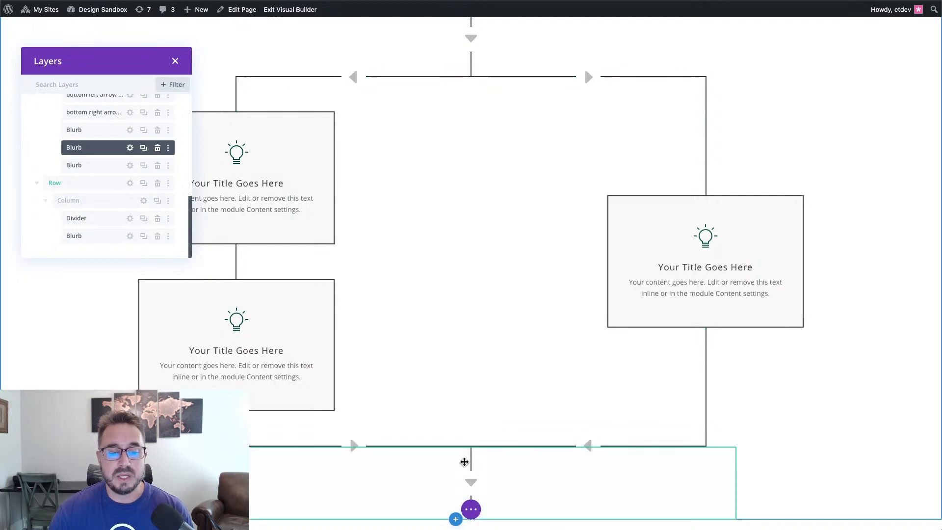
pyautogui.scroll(-1, 484, 350)
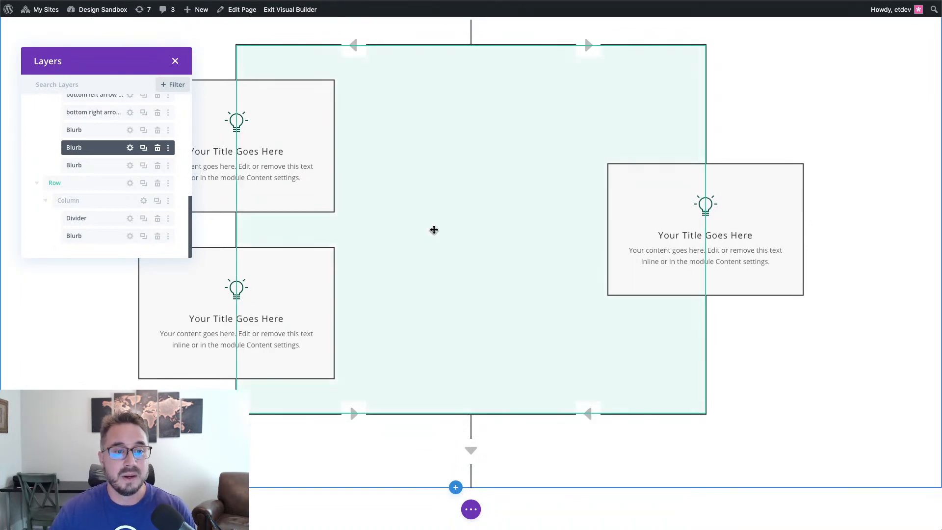
# - Delete the bottom left and bottom right arrow blurbs from the lower section's box row
pyautogui.moveTo(277, 43)
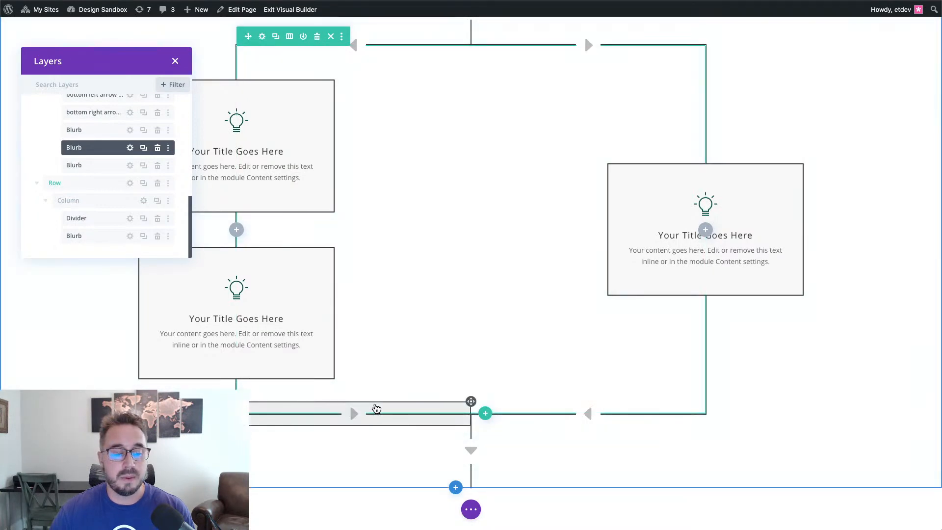
pyautogui.moveTo(367, 409)
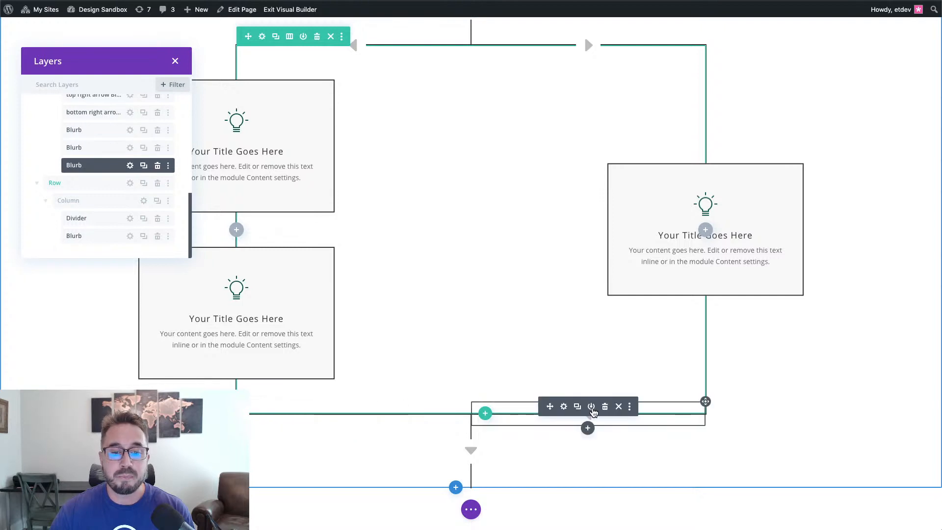
pyautogui.click(606, 407)
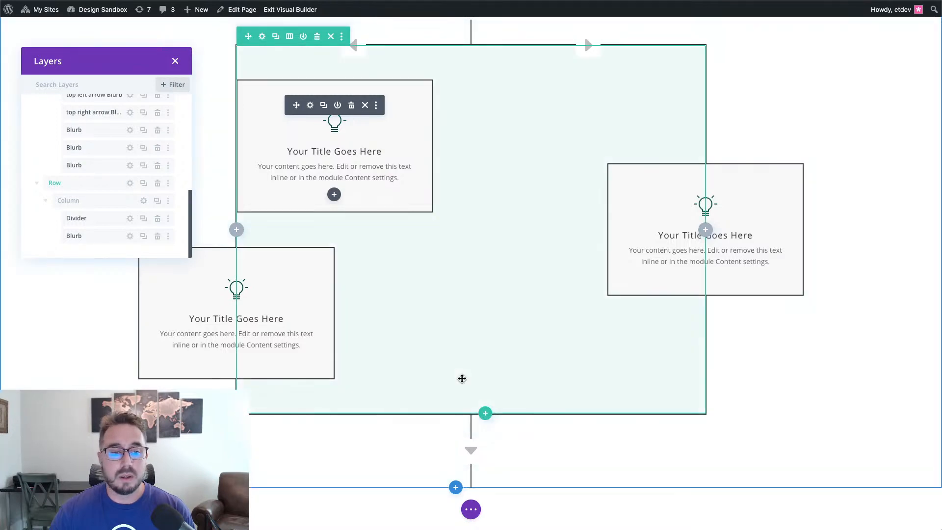
# - Remove the box row's bottom border by setting its bottom border width to 0px, and save the row settings
pyautogui.click(261, 37)
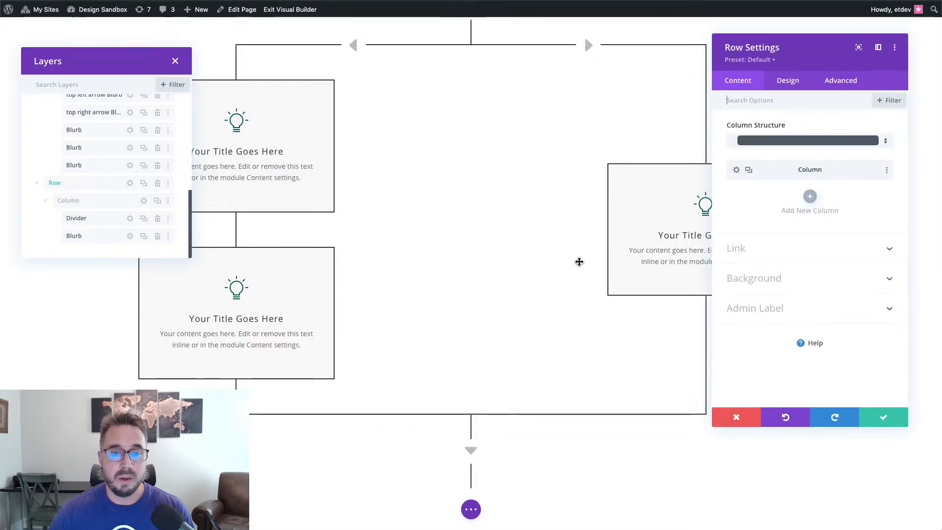
pyautogui.click(789, 84)
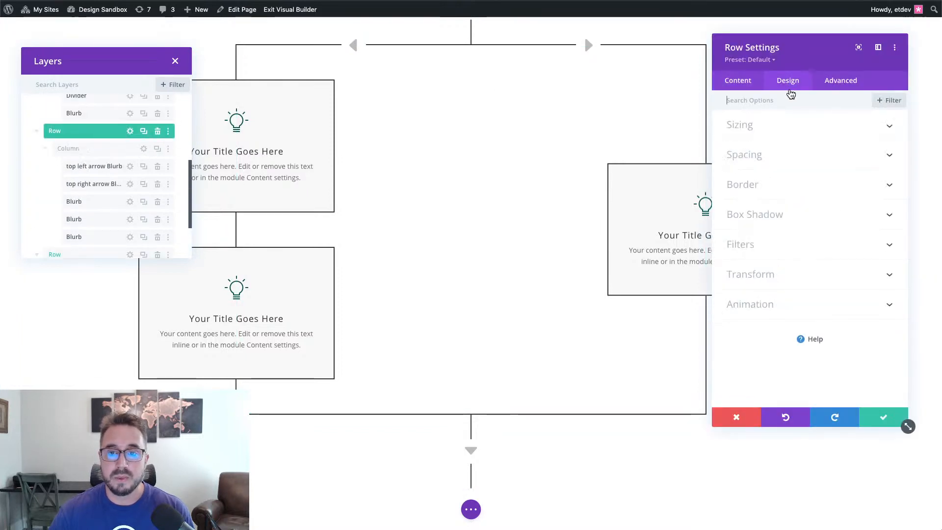
pyautogui.click(789, 195)
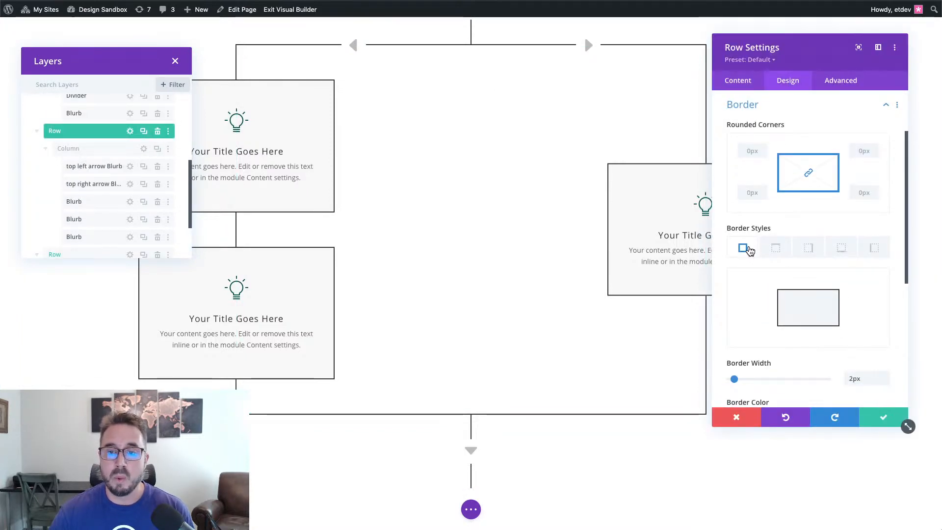
pyautogui.click(841, 249)
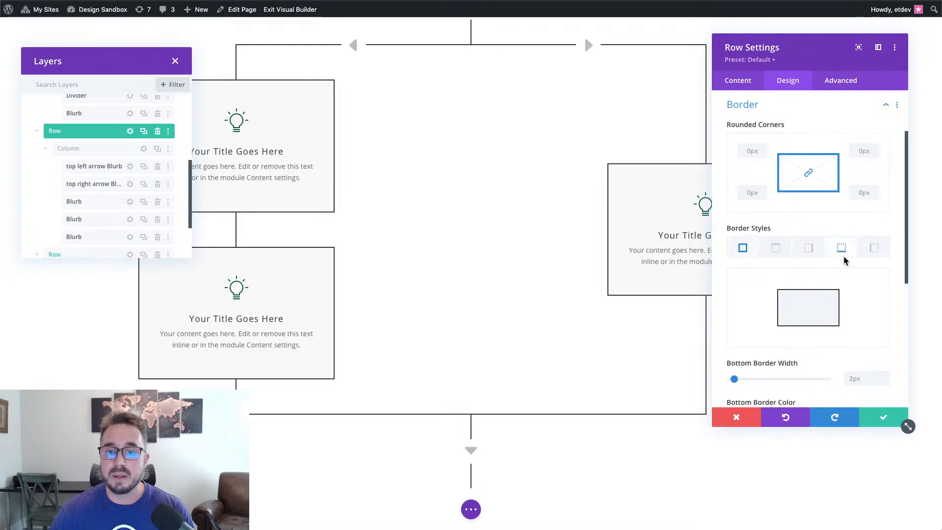
pyautogui.scroll(-3, 886, 326)
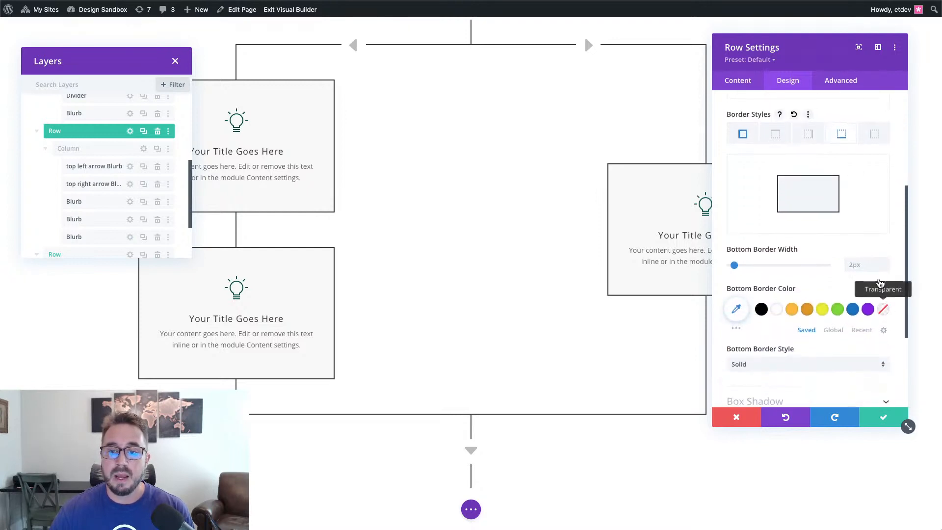
pyautogui.click(885, 269)
pyautogui.click(885, 269)
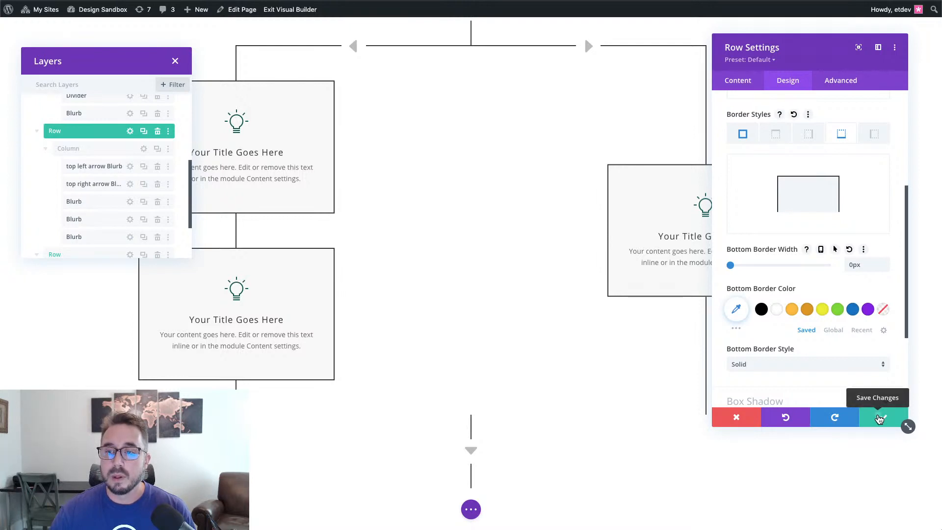
pyautogui.click(878, 418)
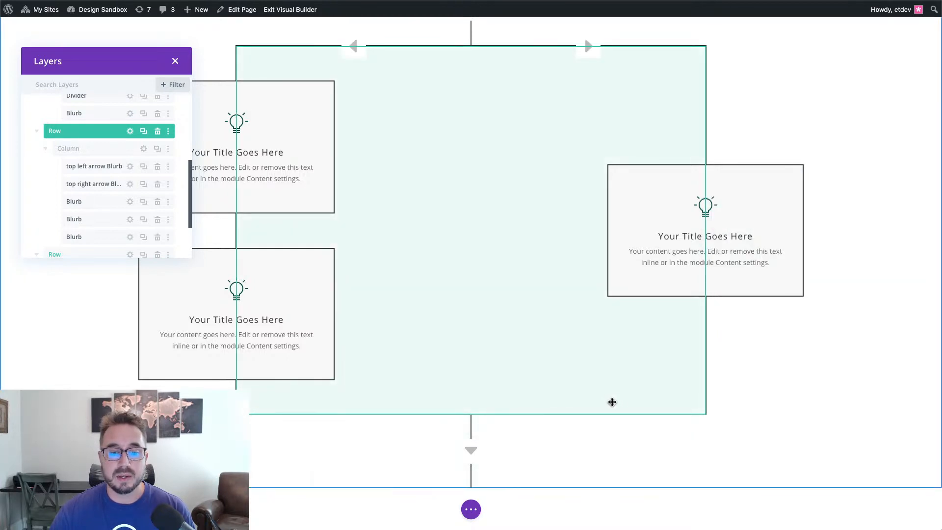
# - Insert an empty single-column row directly below the box row, without adding a module
pyautogui.moveTo(611, 402)
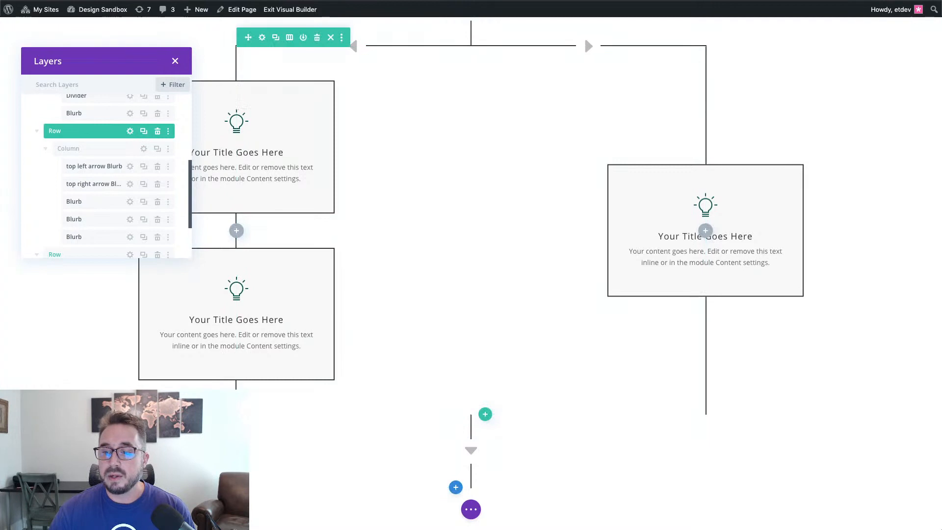
pyautogui.click(486, 415)
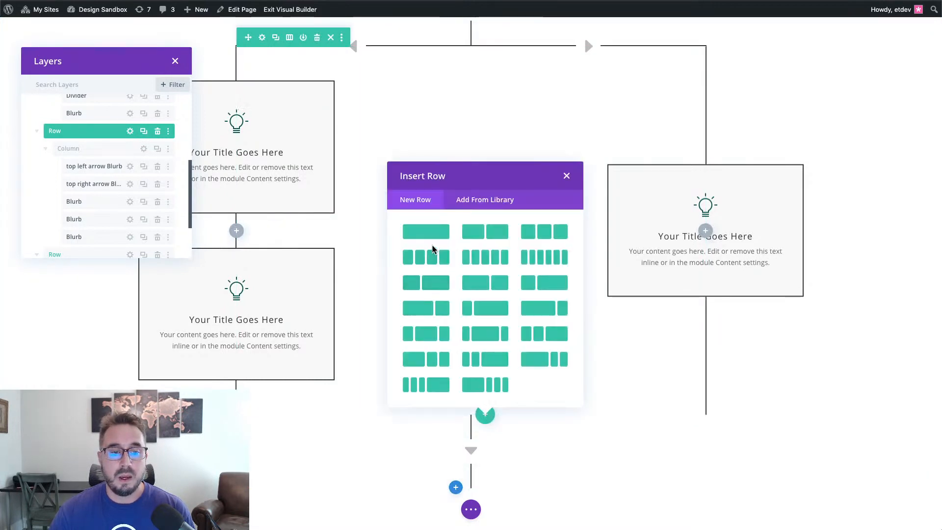
pyautogui.click(433, 237)
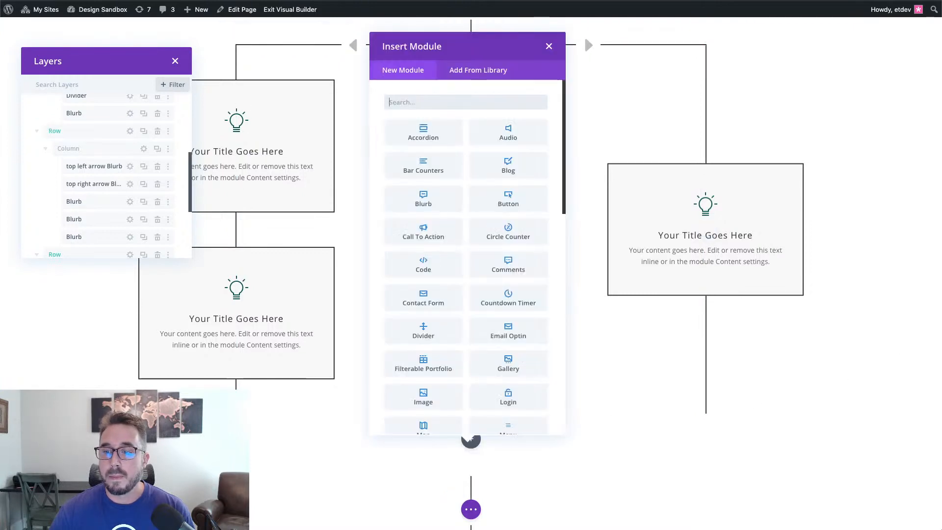
pyautogui.click(547, 47)
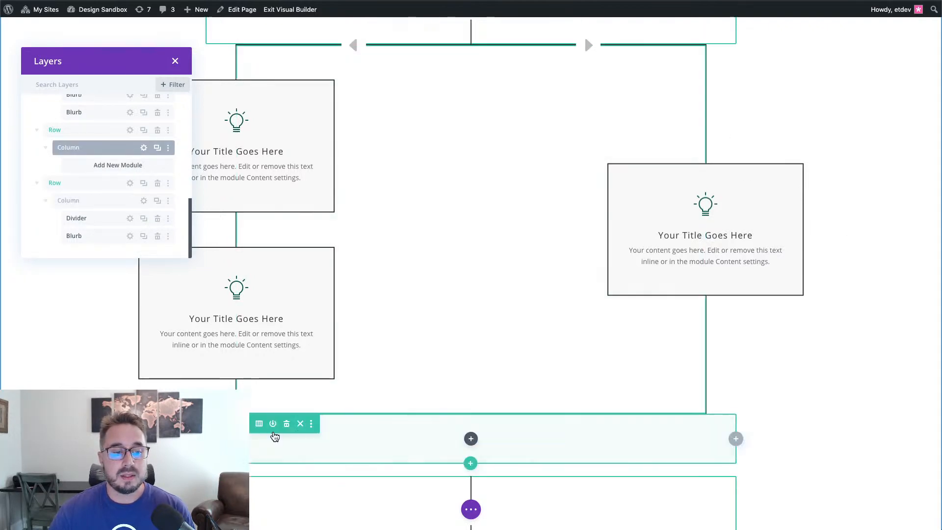
# - Give the new row a custom gutter width of 1 and set its top and bottom padding to 0px
pyautogui.click(273, 423)
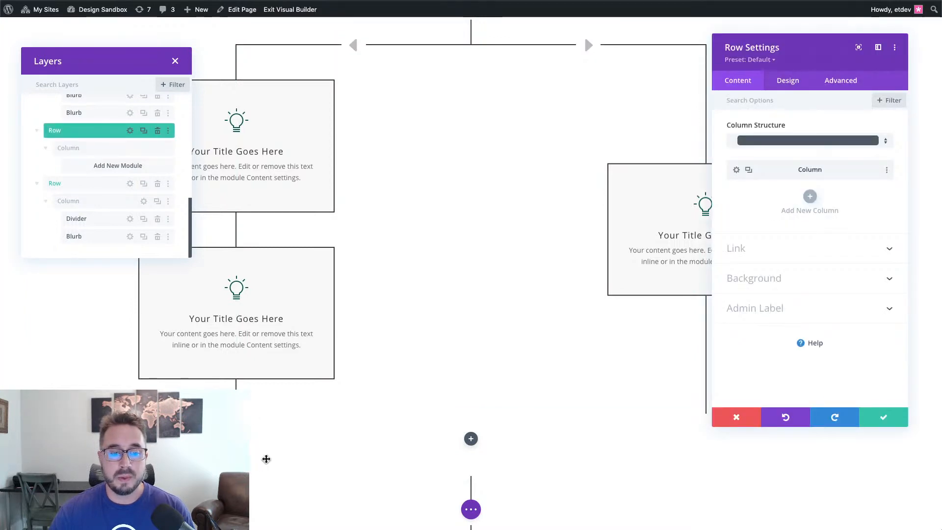
pyautogui.click(785, 83)
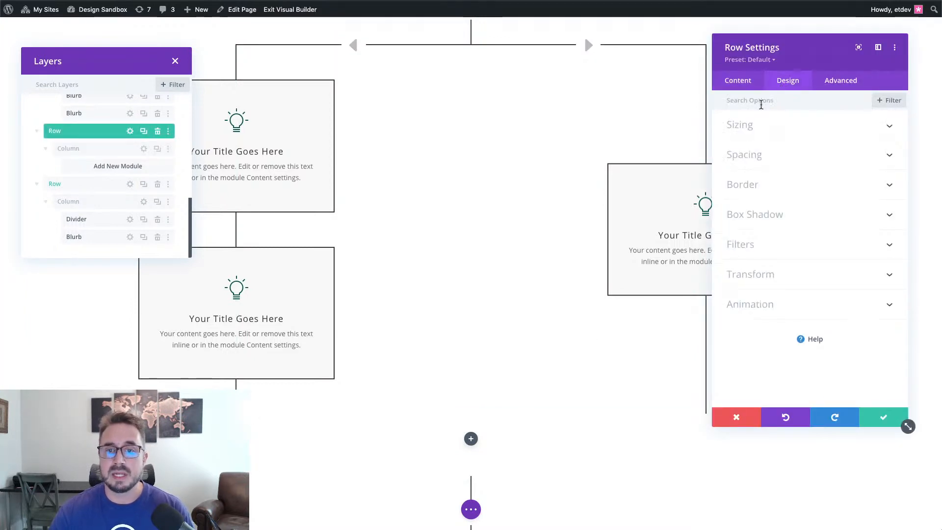
pyautogui.click(752, 130)
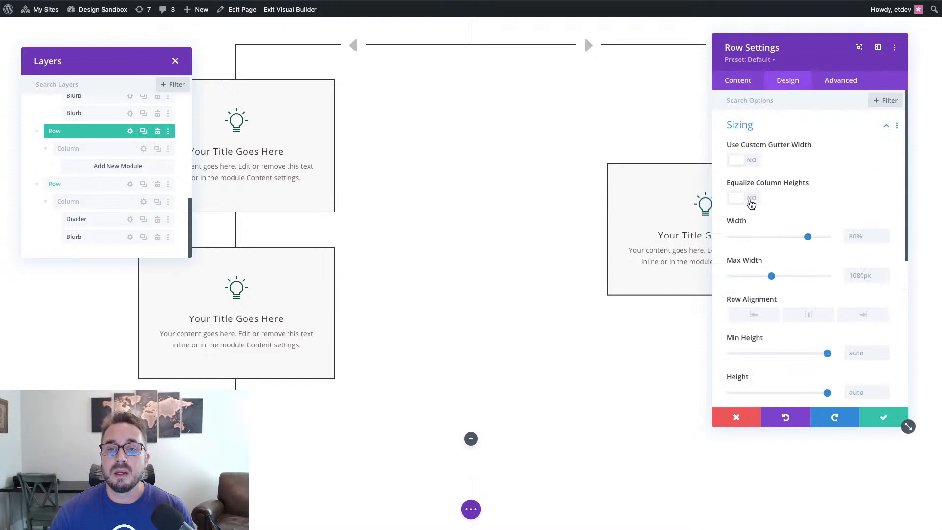
pyautogui.click(747, 161)
pyautogui.moveTo(795, 198); pyautogui.dragTo(716, 201)
pyautogui.scroll(-5, 793, 286)
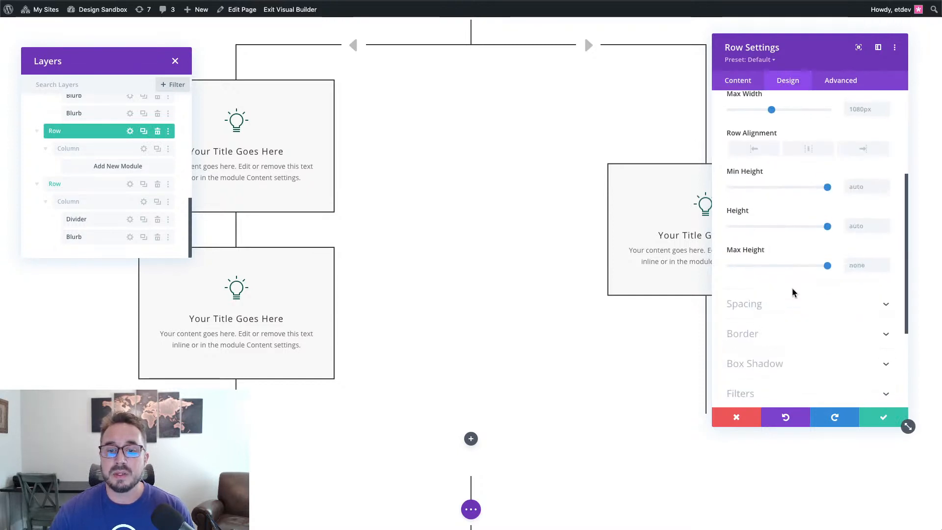
pyautogui.click(798, 299)
pyautogui.click(755, 191)
pyautogui.click(791, 190)
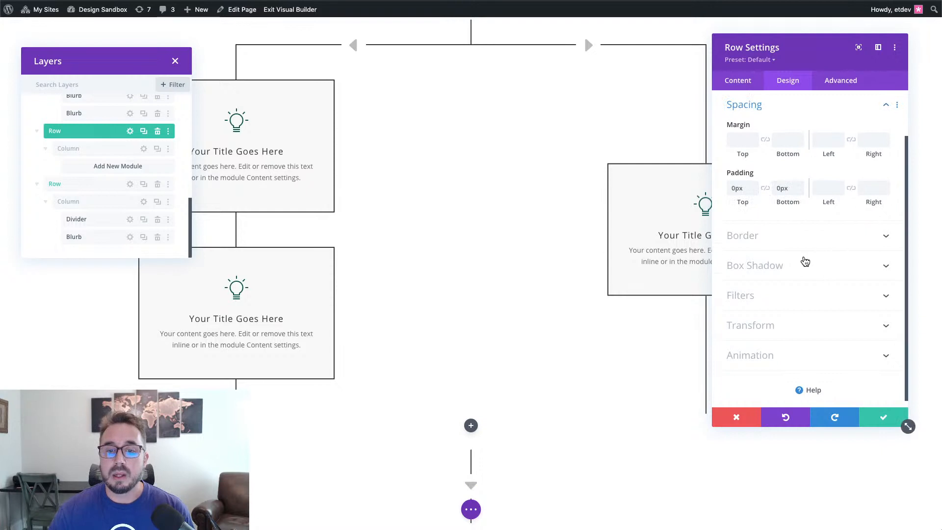
# - Set the new row's max width to 50%
pyautogui.scroll(3, 802, 259)
pyautogui.click(779, 132)
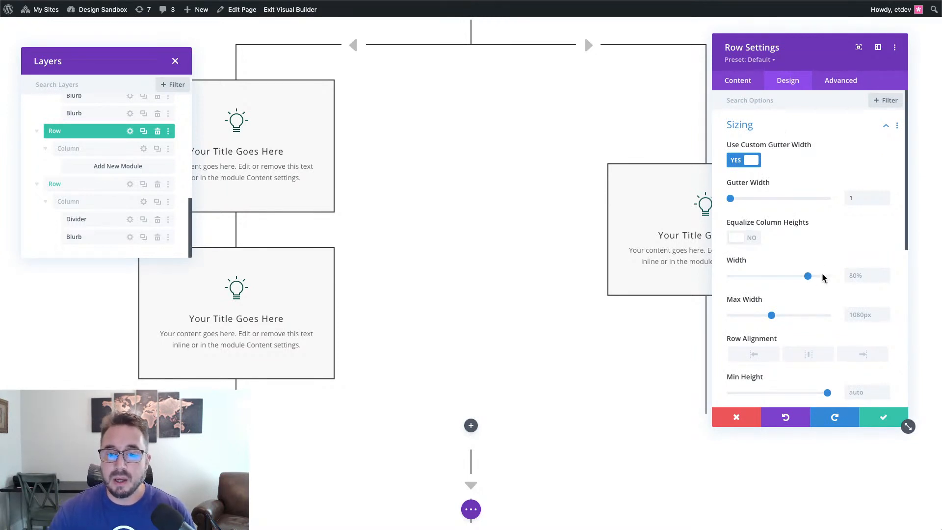
pyautogui.click(865, 315)
pyautogui.write('50%')
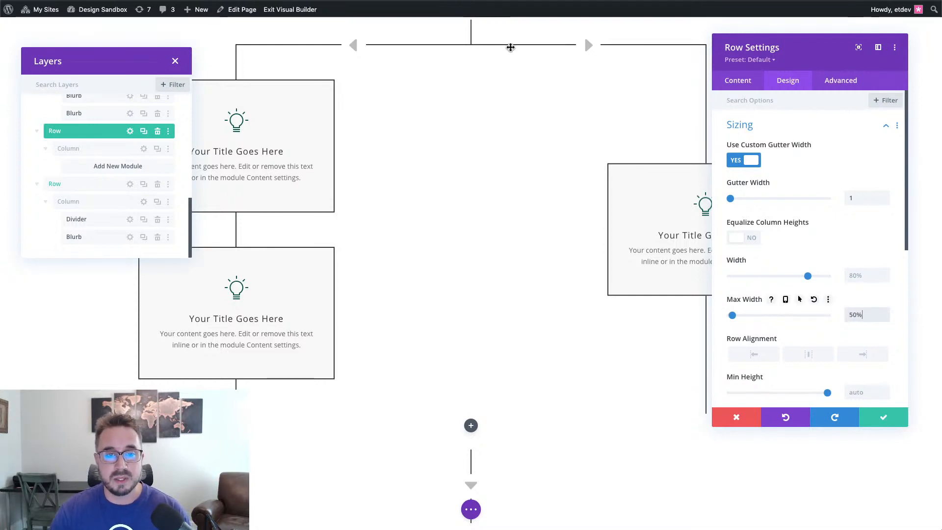
# - Open the new row's border options and move the settings window clear of the right-hand connector, reducing its height
pyautogui.scroll(-2, 851, 309)
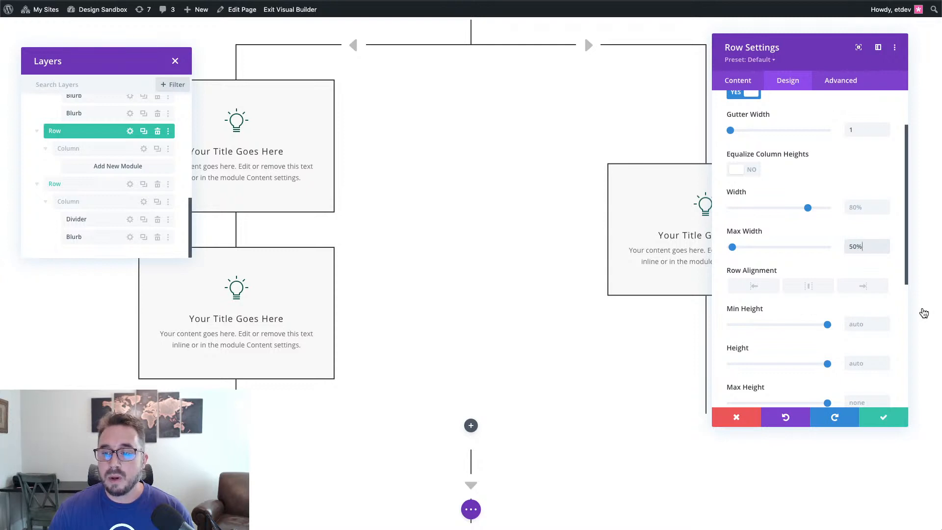
pyautogui.scroll(-5, 803, 211)
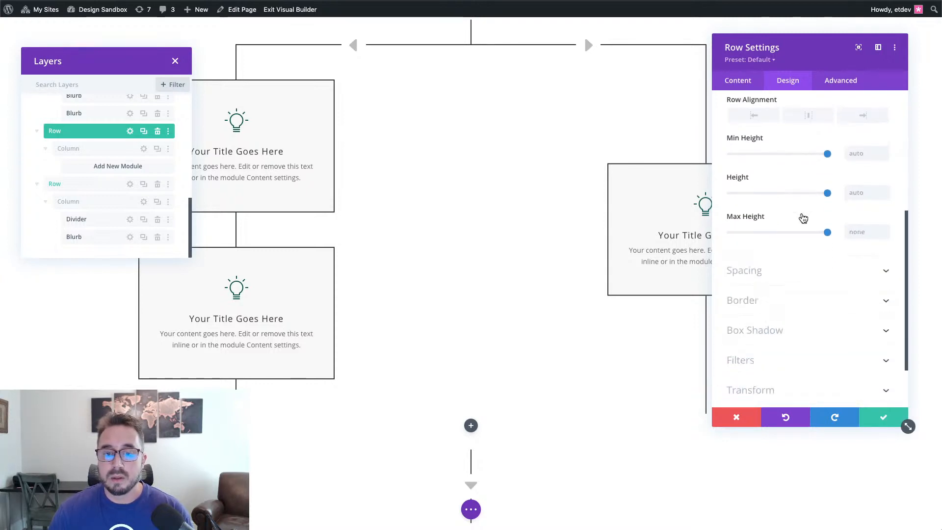
pyautogui.click(782, 312)
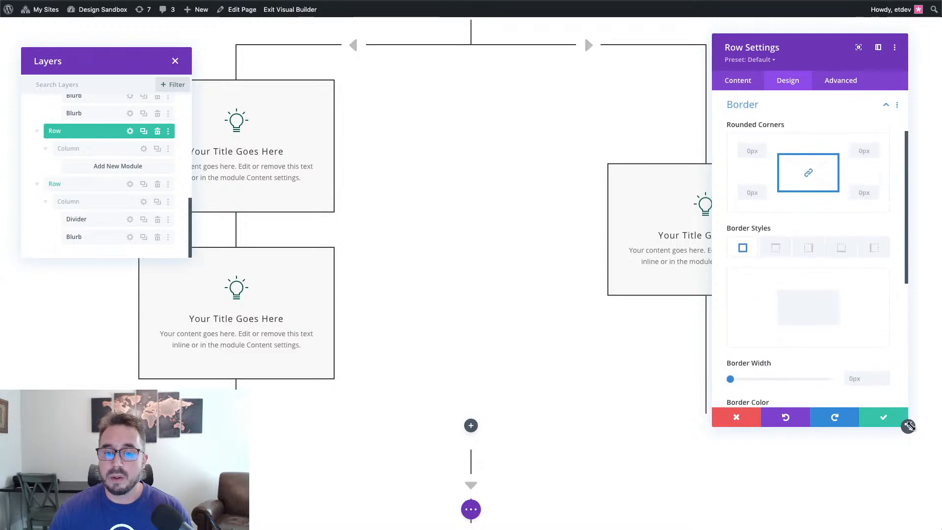
pyautogui.moveTo(908, 426); pyautogui.dragTo(911, 424)
pyautogui.moveTo(689, 56); pyautogui.dragTo(306, 41)
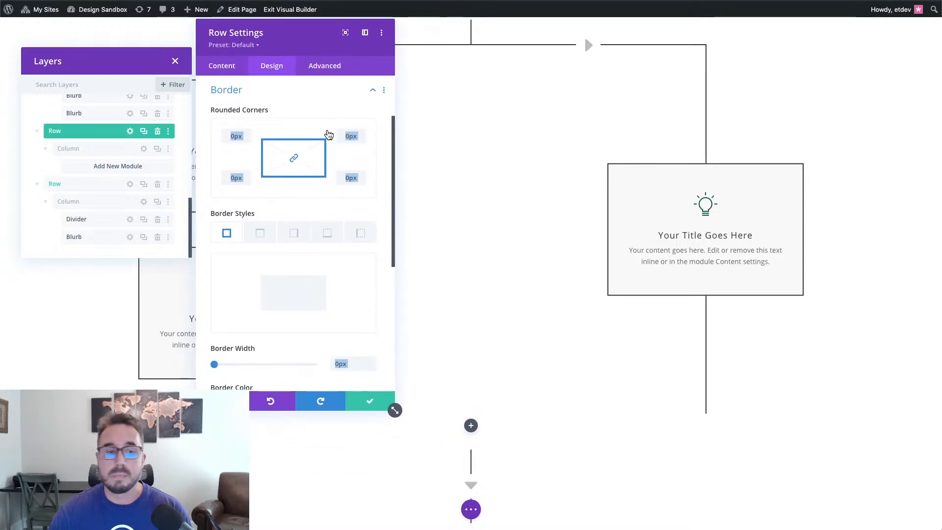
pyautogui.moveTo(395, 409); pyautogui.dragTo(388, 367)
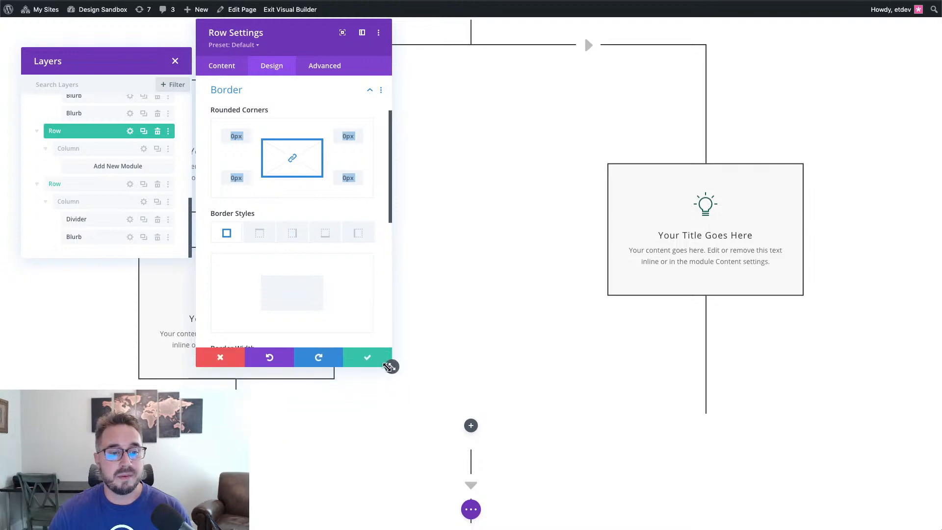
# - Give the new row a right border width of 2px and save the row settings
pyautogui.scroll(-2, 325, 252)
pyautogui.scroll(3, 327, 247)
pyautogui.scroll(-2, 350, 251)
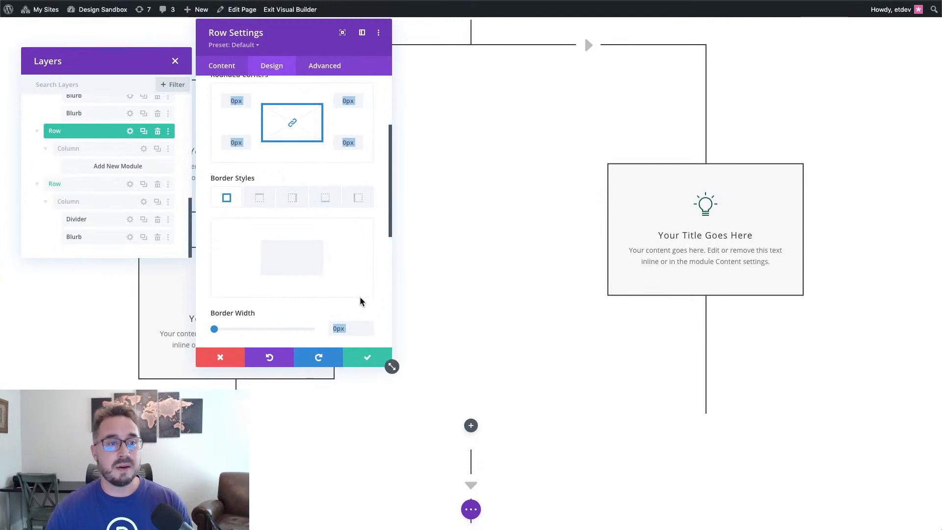
pyautogui.click(309, 43)
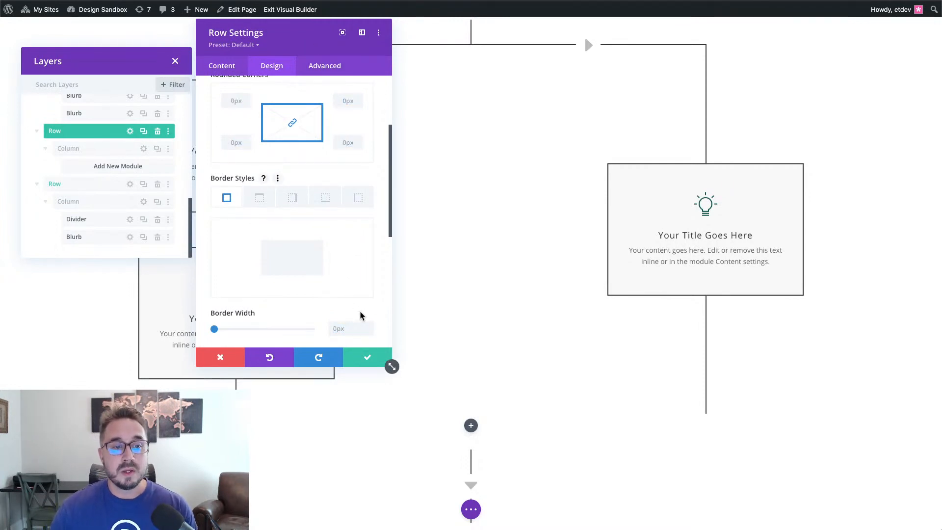
pyautogui.scroll(-1, 342, 285)
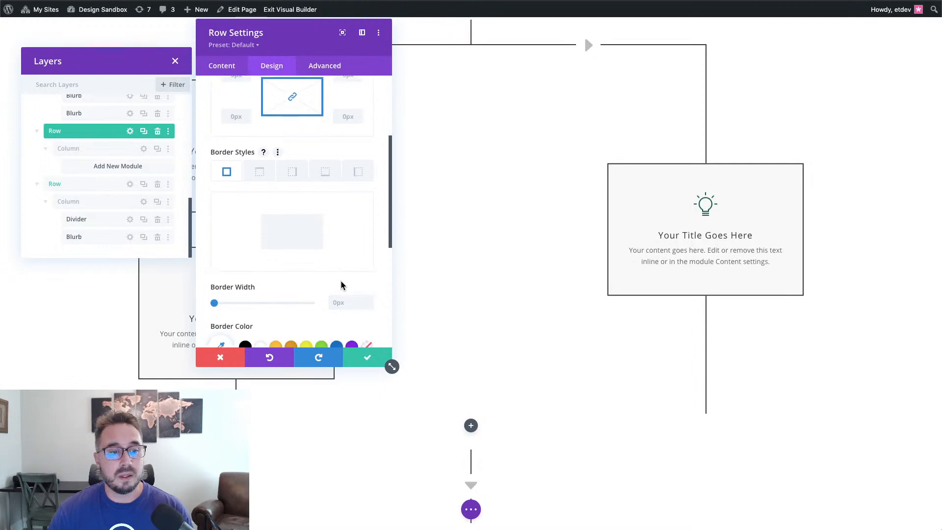
pyautogui.scroll(-4, 350, 313)
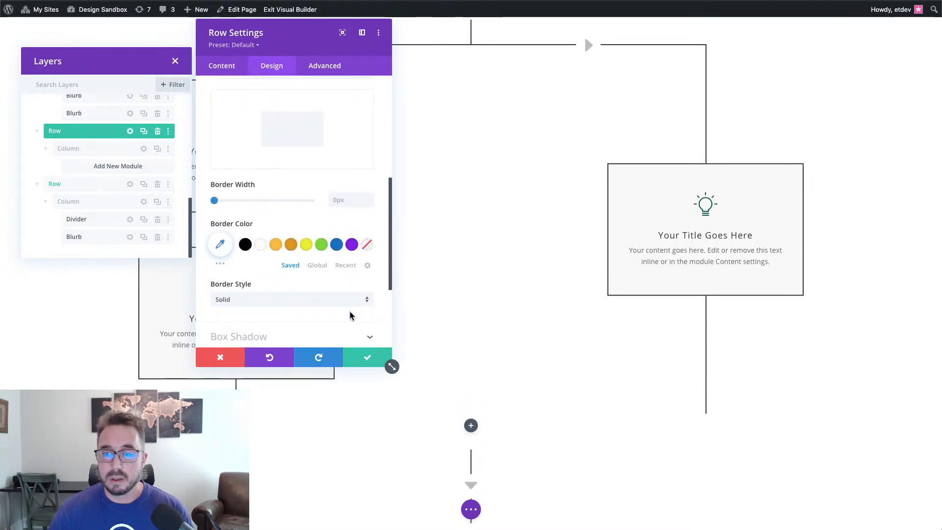
pyautogui.scroll(-2, 349, 313)
pyautogui.scroll(6, 349, 314)
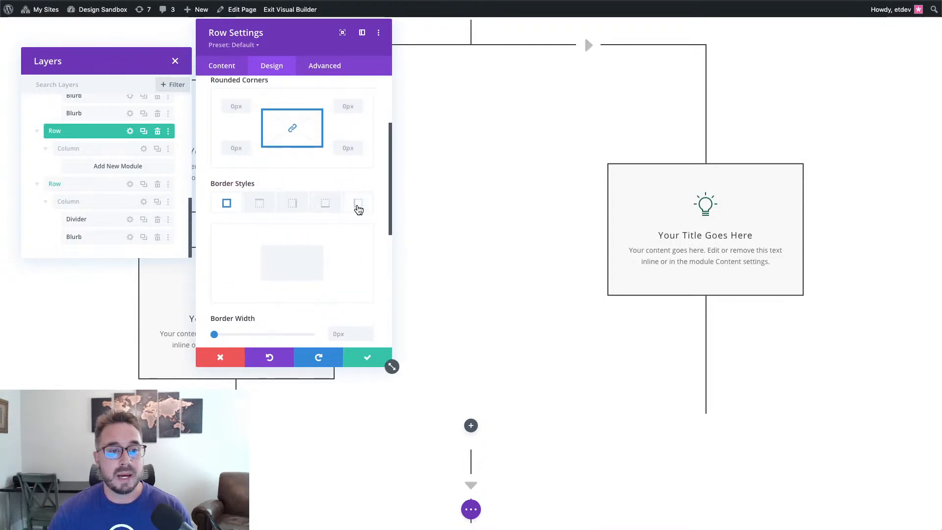
pyautogui.click(325, 208)
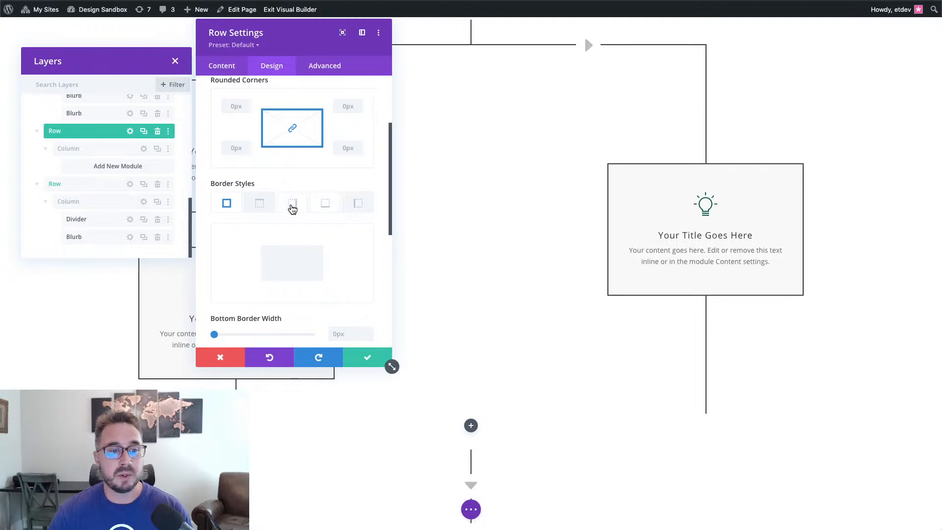
pyautogui.click(292, 206)
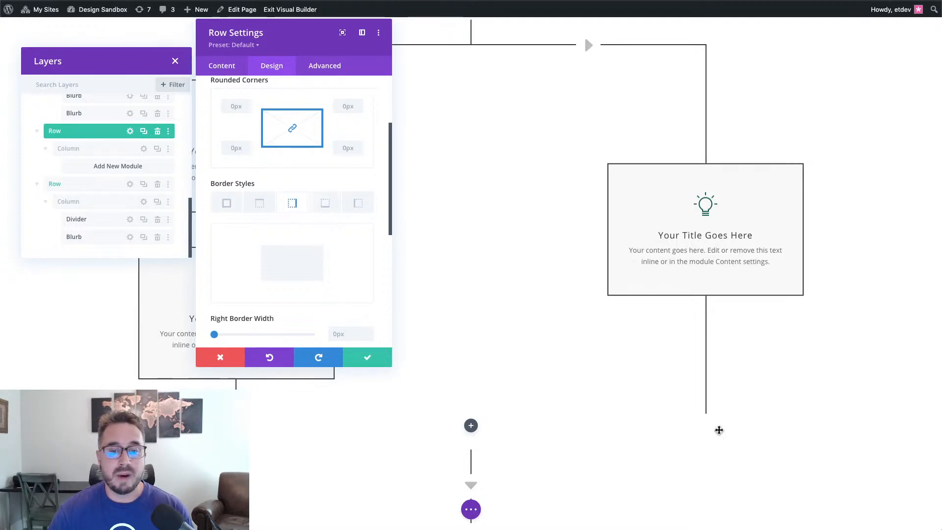
pyautogui.scroll(-2, 362, 306)
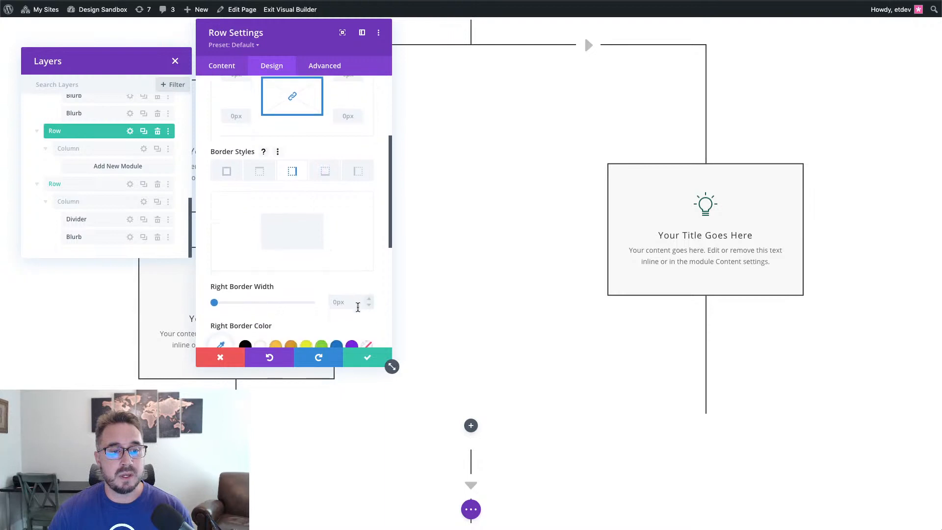
pyautogui.click(370, 272)
pyautogui.click(370, 272)
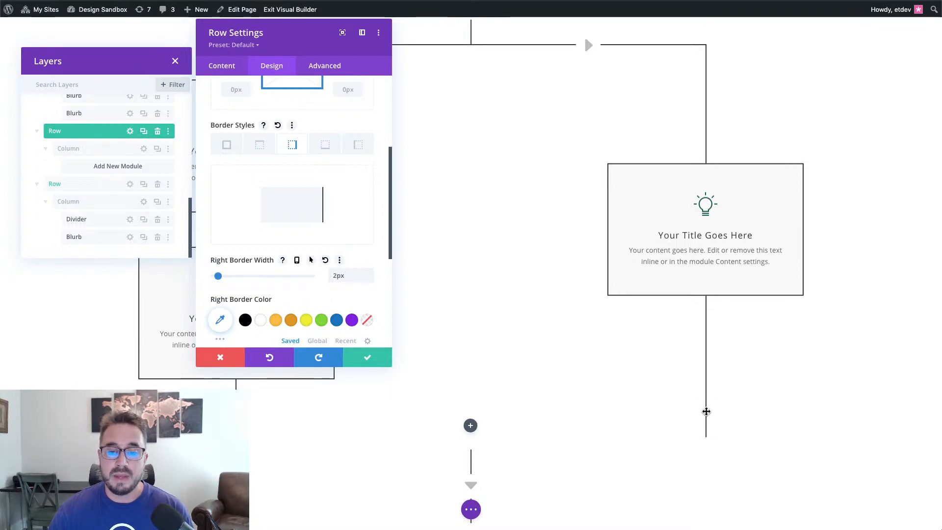
pyautogui.click(365, 358)
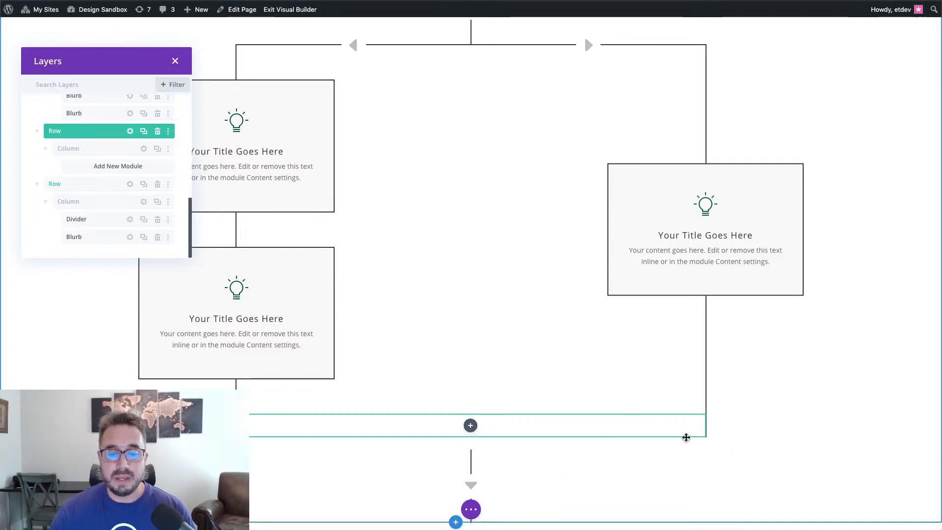
# - Add a Divider module to the new row beneath the boxes
pyautogui.click(470, 426)
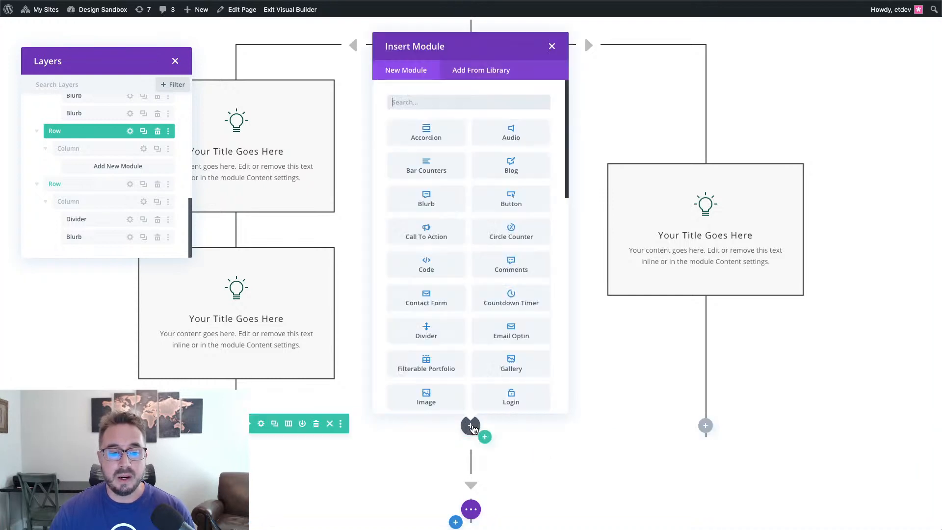
pyautogui.click(440, 102)
pyautogui.write('divider')
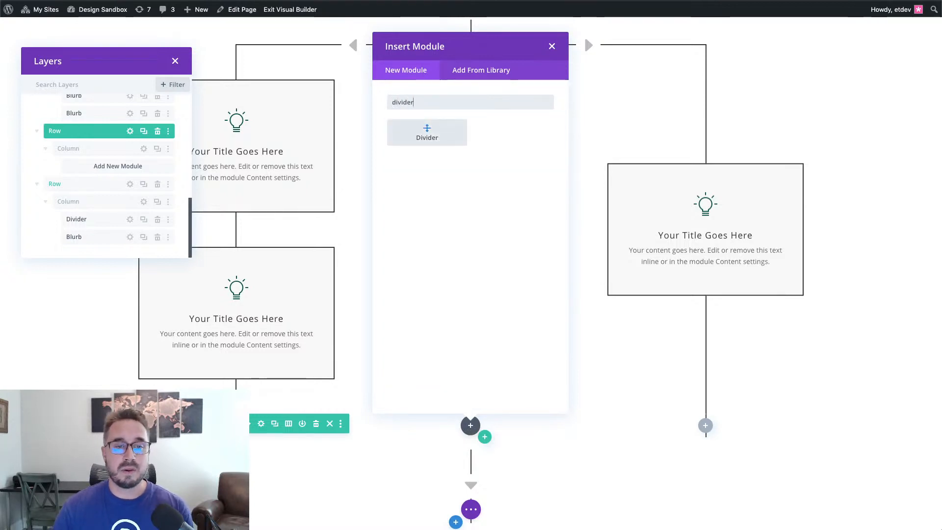
pyautogui.click(435, 142)
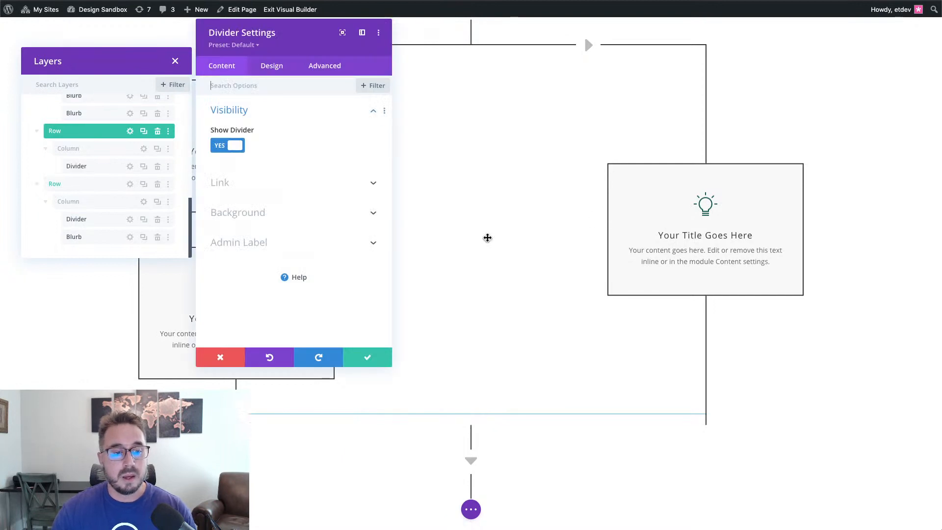
# - Set the new divider's line color to #333 and its line position to Bottom
pyautogui.click(269, 65)
pyautogui.click(266, 117)
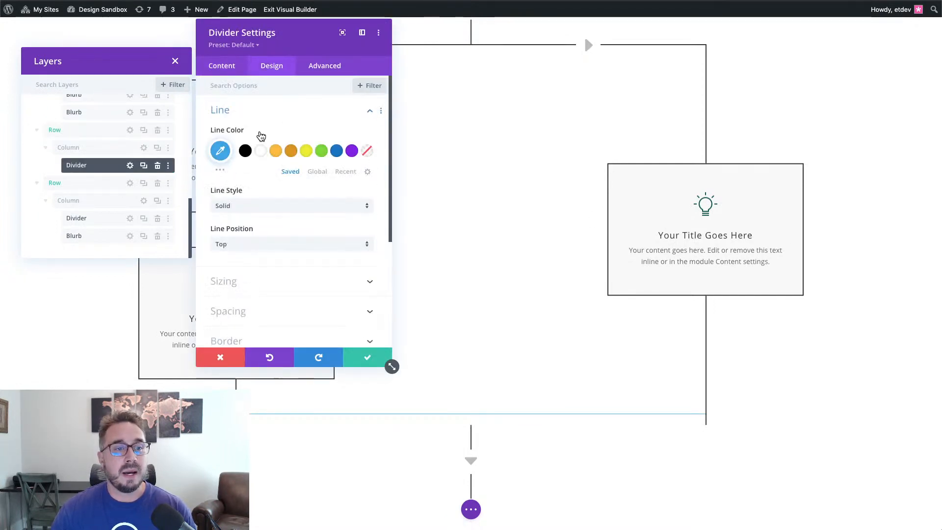
pyautogui.click(218, 151)
pyautogui.doubleClick(237, 151)
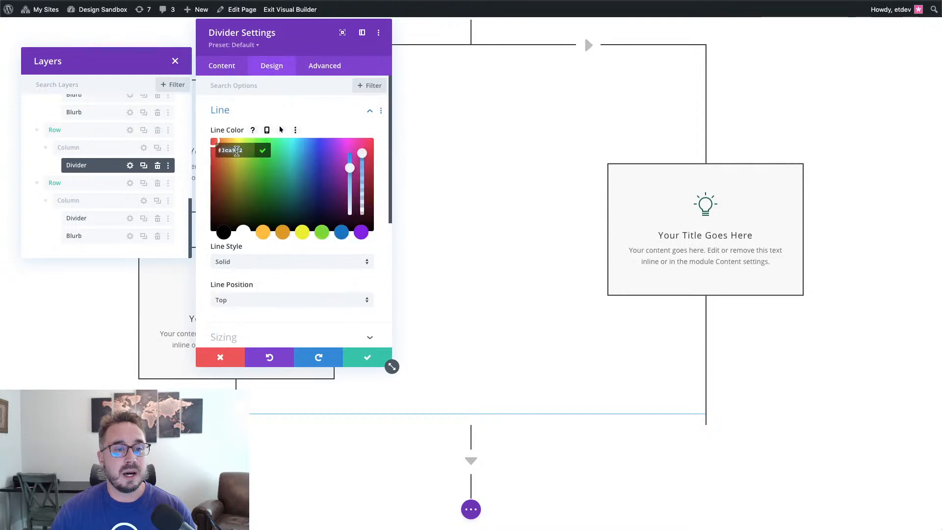
pyautogui.write('333')
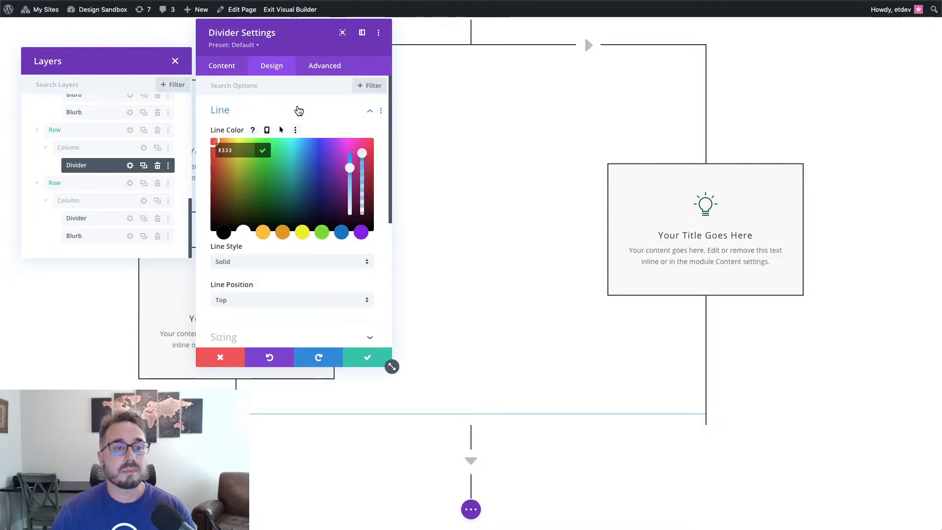
pyautogui.write('333')
pyautogui.press('Return')
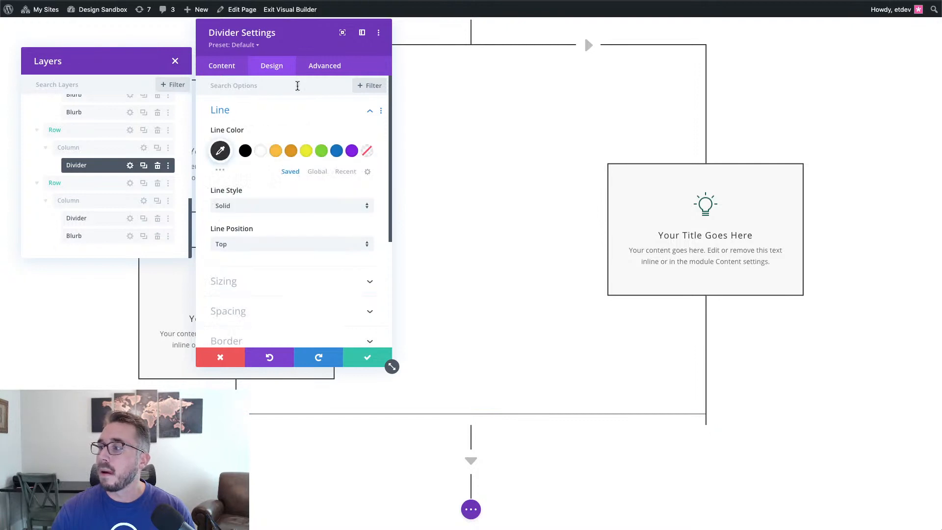
pyautogui.click(286, 247)
pyautogui.click(282, 286)
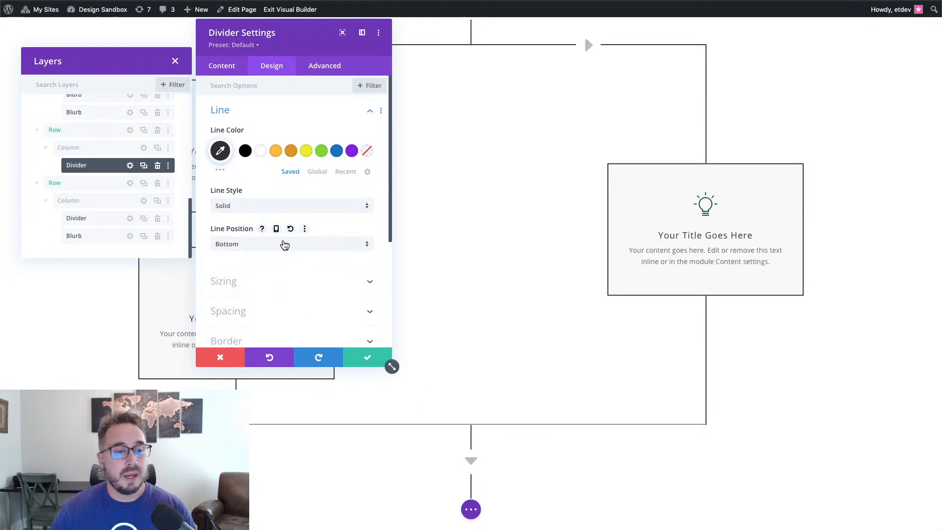
# - Size the divider with a weight of 2px and a width of 50%, and align the module to the right
pyautogui.click(273, 284)
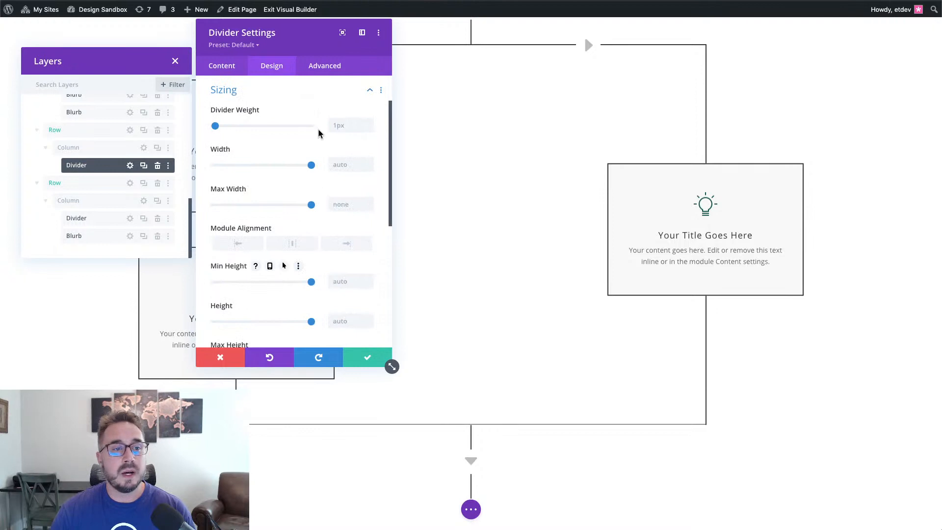
pyautogui.click(369, 126)
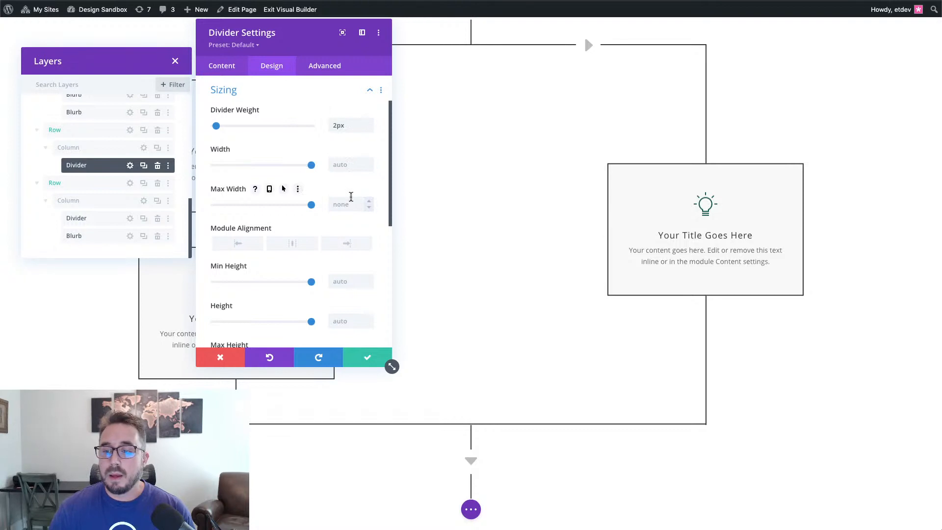
pyautogui.scroll(-5, 288, 270)
pyautogui.scroll(4, 289, 272)
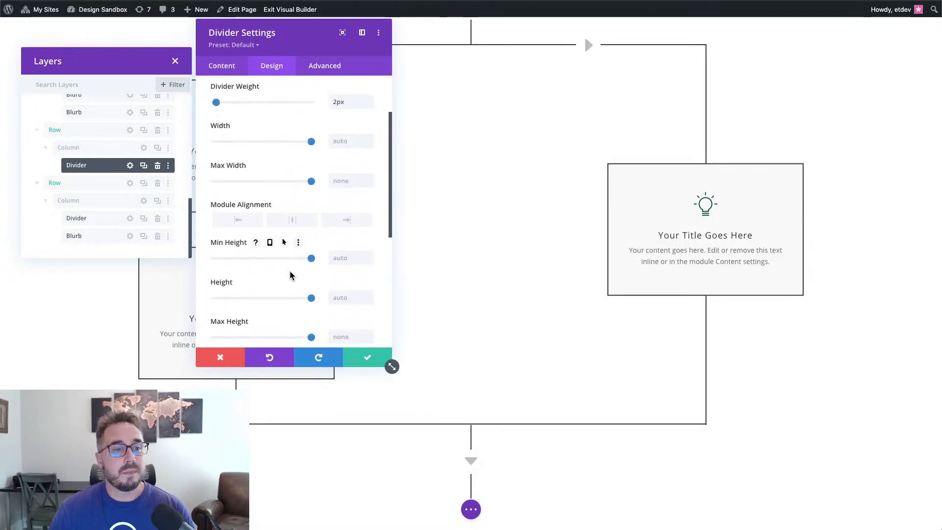
pyautogui.scroll(2, 289, 273)
pyautogui.click(350, 194)
pyautogui.write('50%')
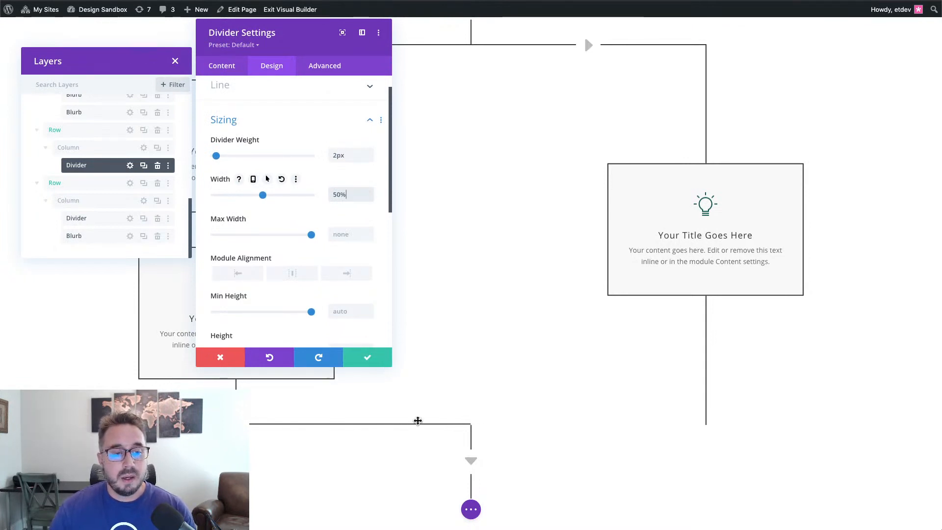
pyautogui.click(352, 278)
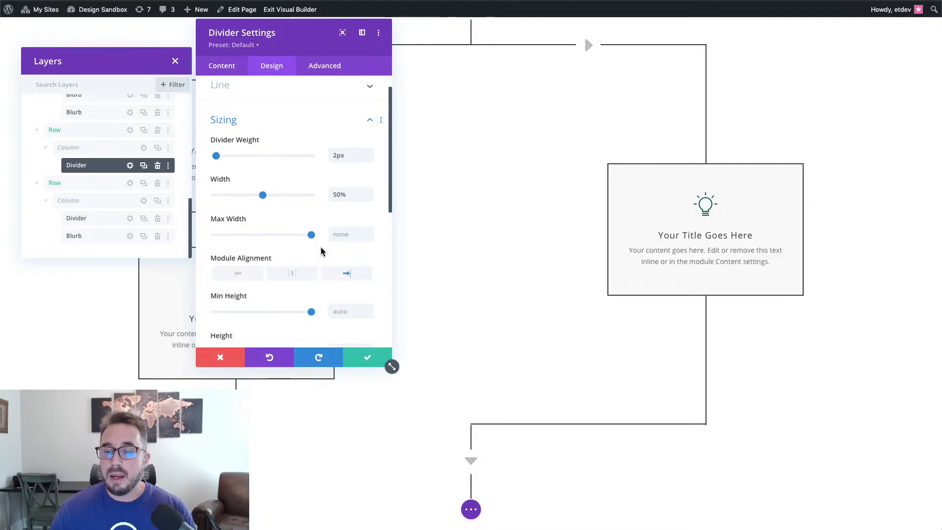
# - Set the divider's bottom margin to -2px and save the divider settings
pyautogui.scroll(-5, 319, 250)
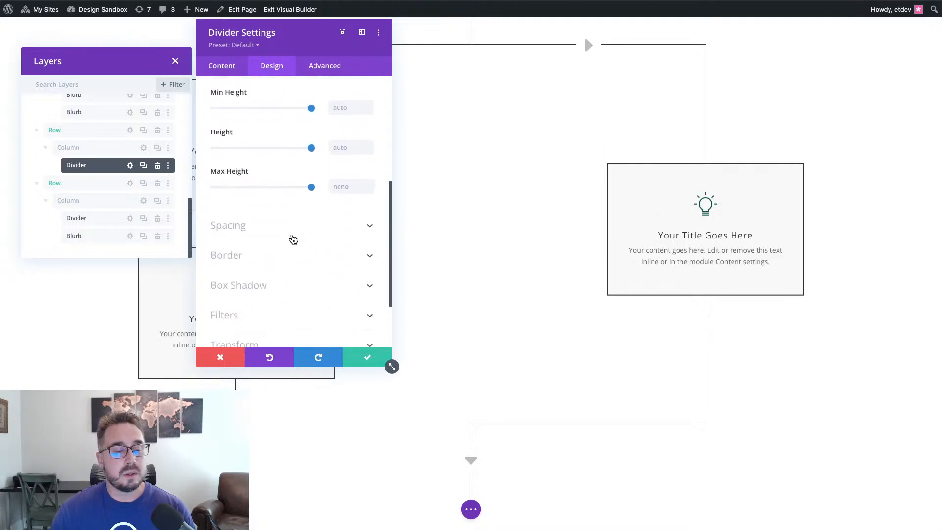
pyautogui.click(292, 237)
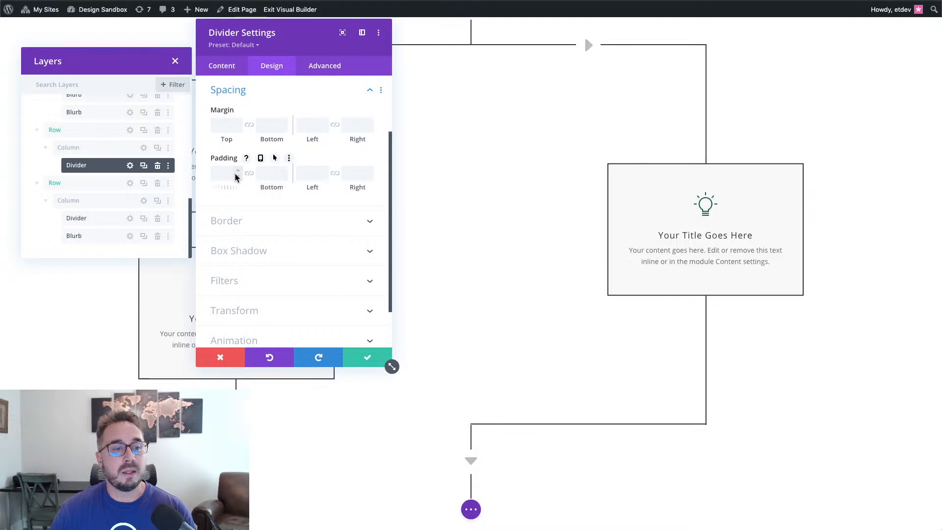
pyautogui.click(283, 129)
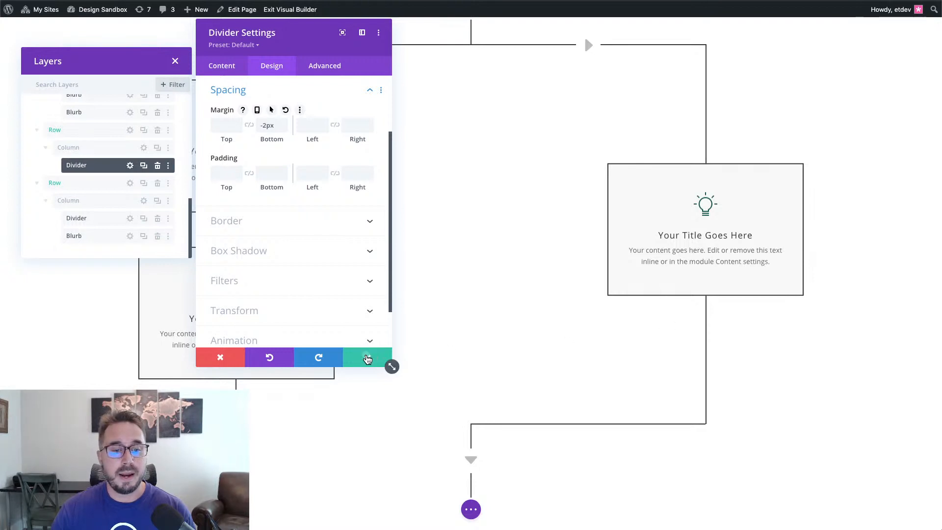
pyautogui.click(367, 359)
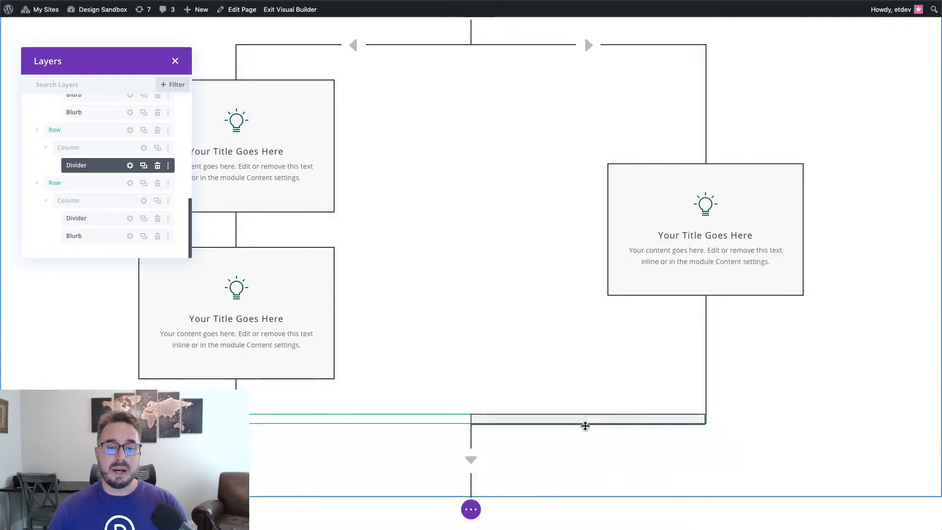
# - Copy the arrow blurb module from the right half of the bottom connector in the flowchart section above
pyautogui.scroll(5, 501, 241)
pyautogui.scroll(-5, 501, 241)
pyautogui.scroll(2, 501, 240)
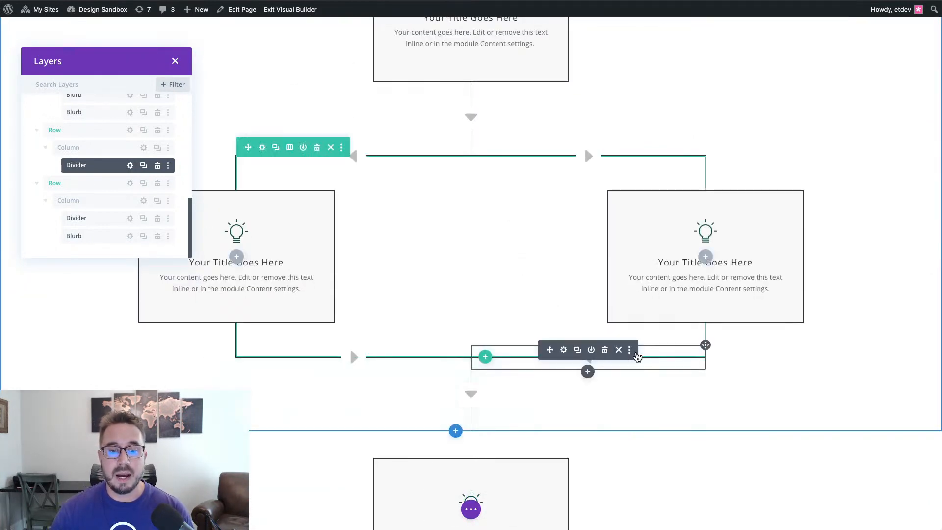
pyautogui.click(630, 350)
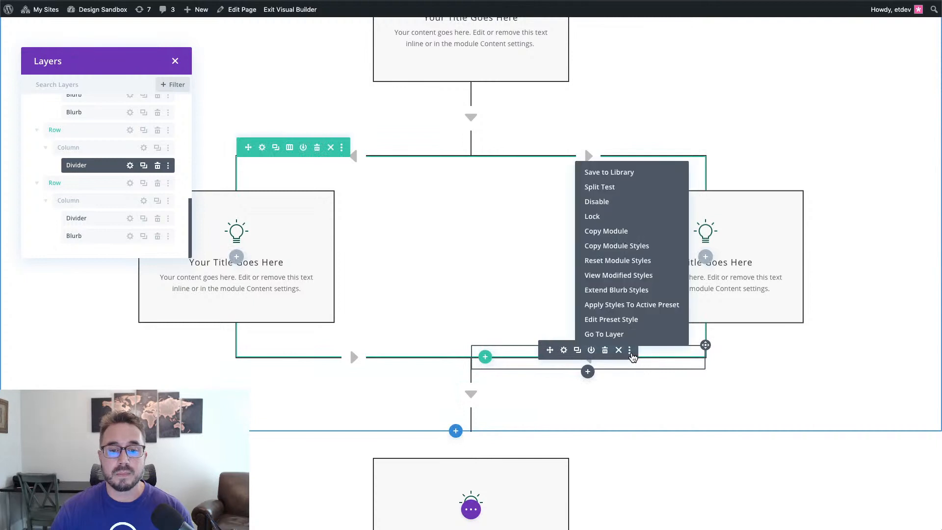
pyautogui.click(621, 233)
pyautogui.scroll(-1, 666, 421)
pyautogui.scroll(-3, 665, 420)
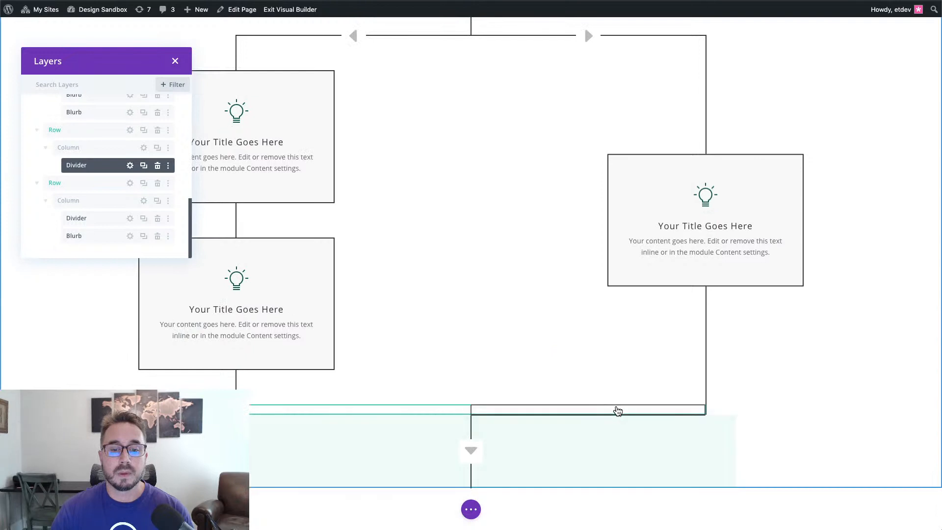
# - Paste the copied arrow blurb module beneath the divider in the bottom connector row
pyautogui.moveTo(614, 414)
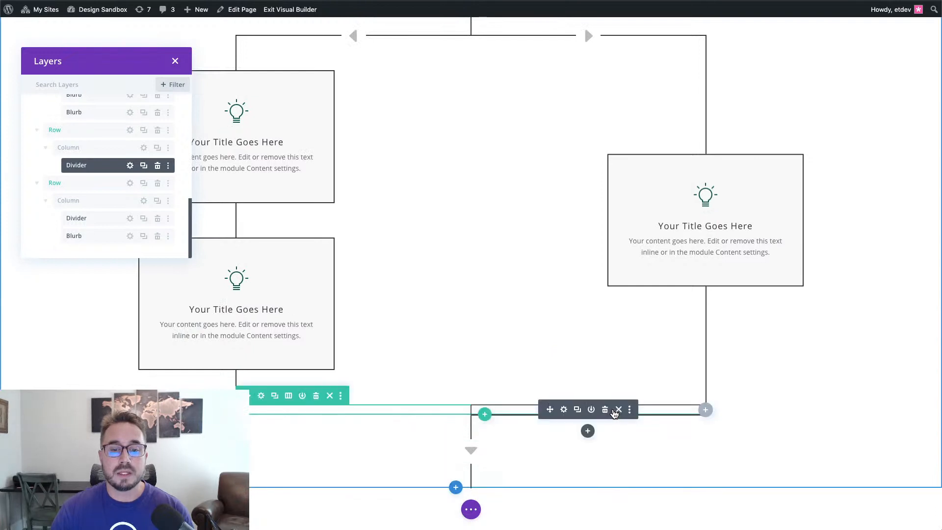
pyautogui.rightClick(586, 435)
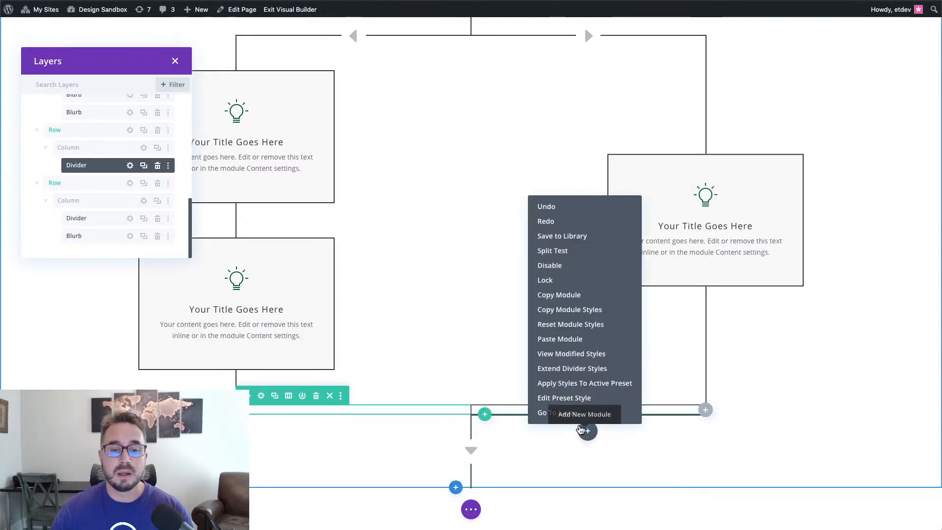
pyautogui.click(574, 342)
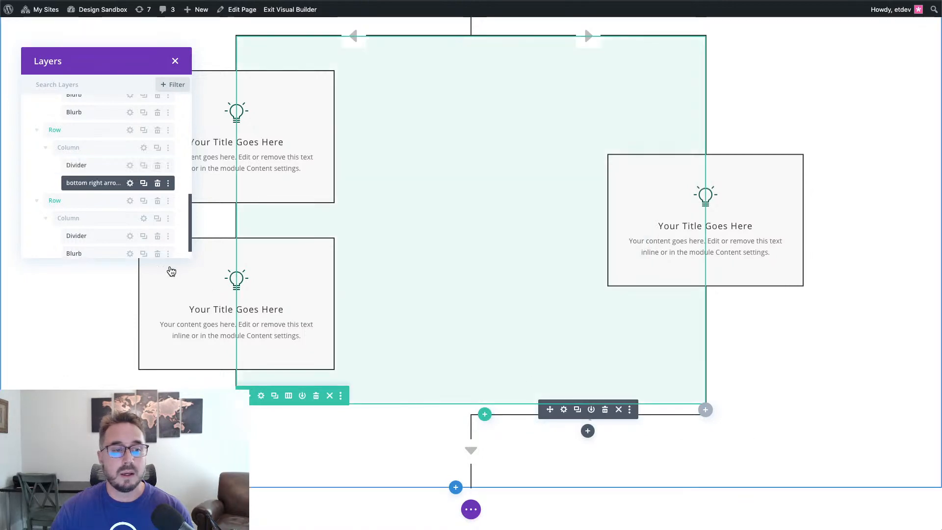
pyautogui.scroll(-1, 101, 163)
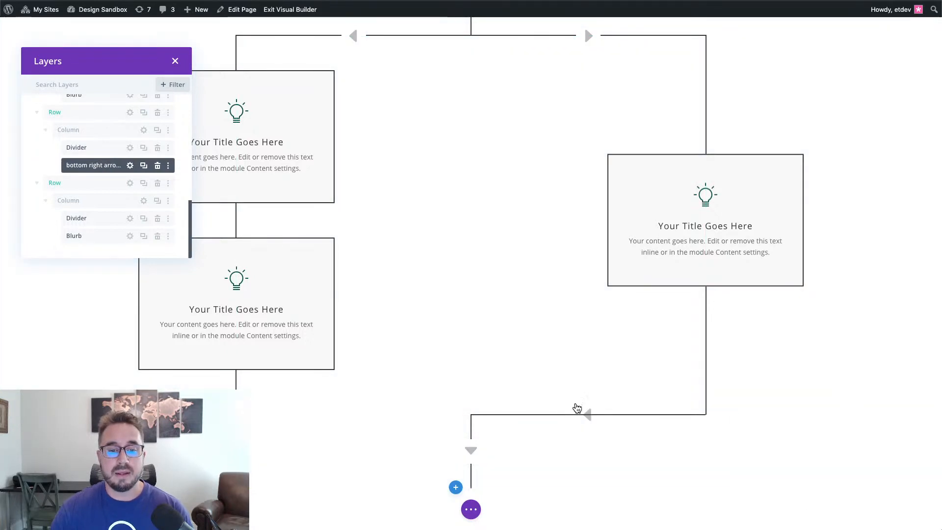
# - Set the pasted arrow blurb's Z Index to 10, and save both the blurb settings and the page
pyautogui.click(130, 166)
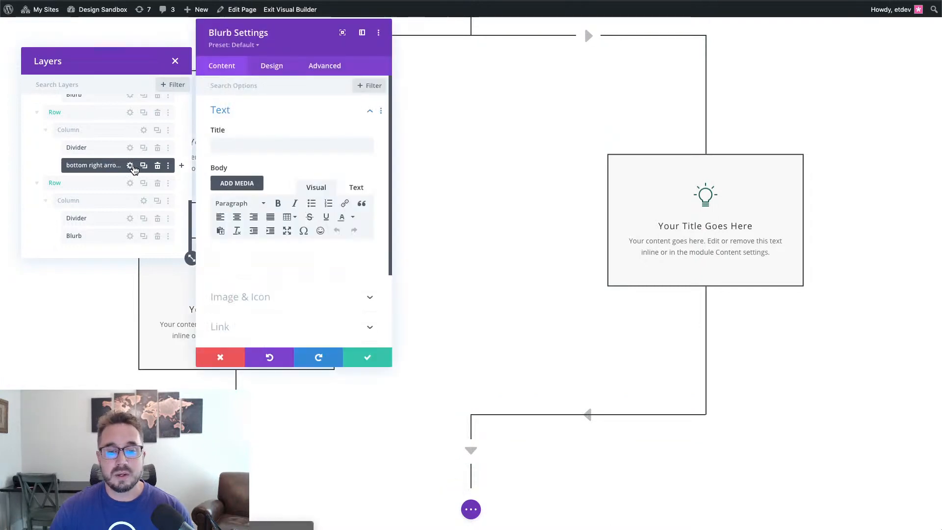
pyautogui.click(325, 66)
pyautogui.click(307, 238)
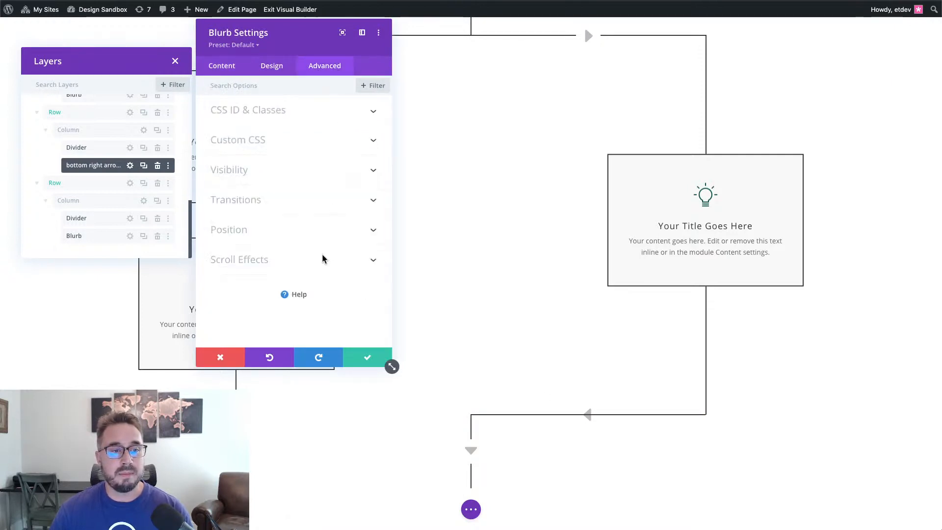
pyautogui.scroll(-4, 331, 271)
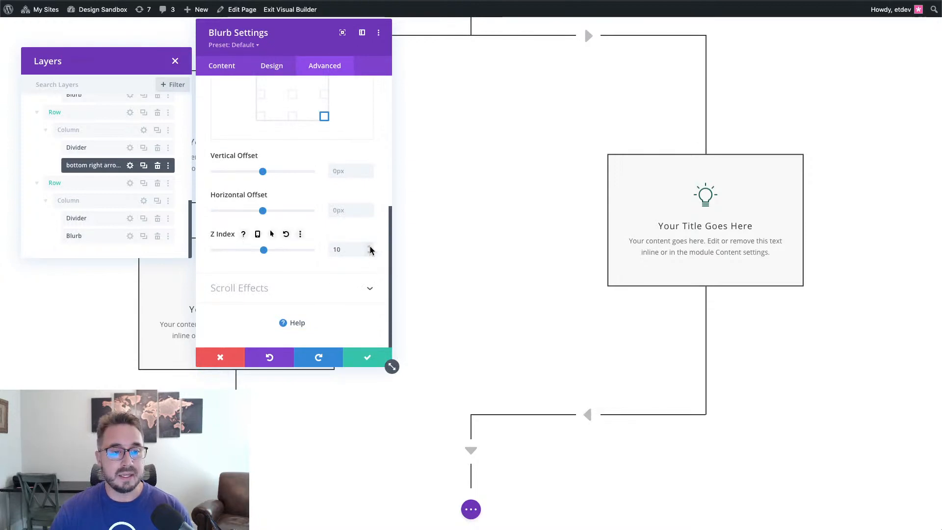
pyautogui.click(363, 359)
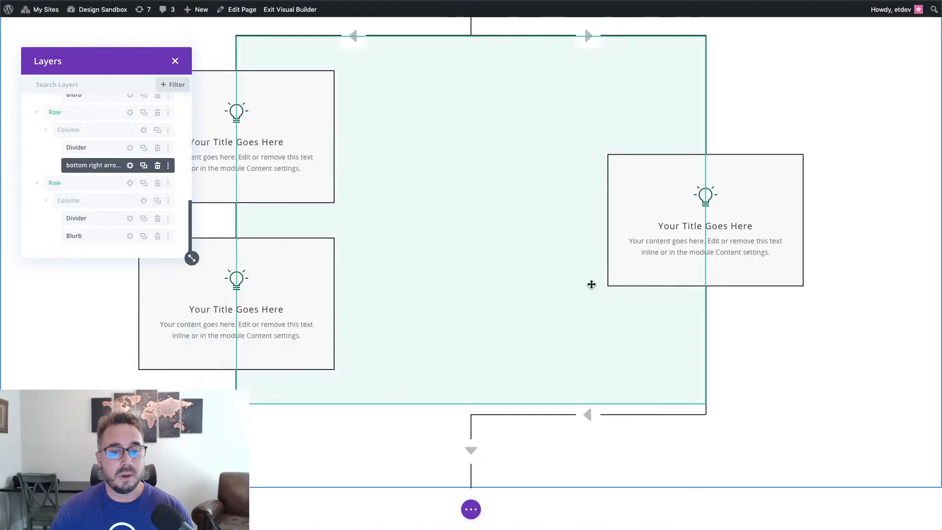
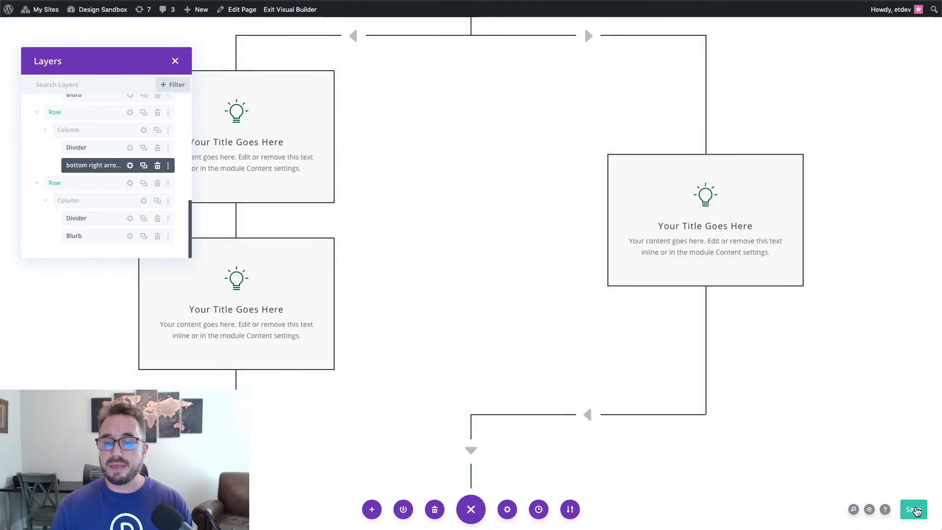
pyautogui.click(913, 510)
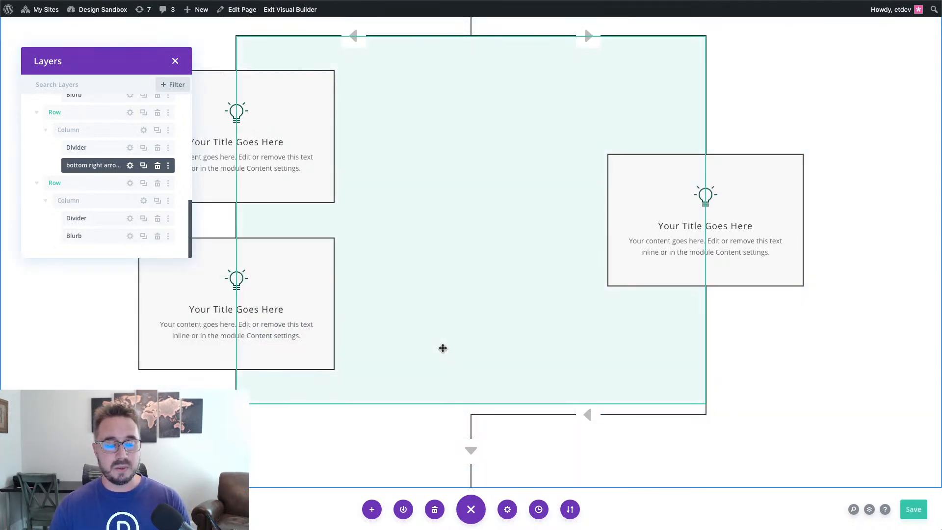
pyautogui.click(913, 509)
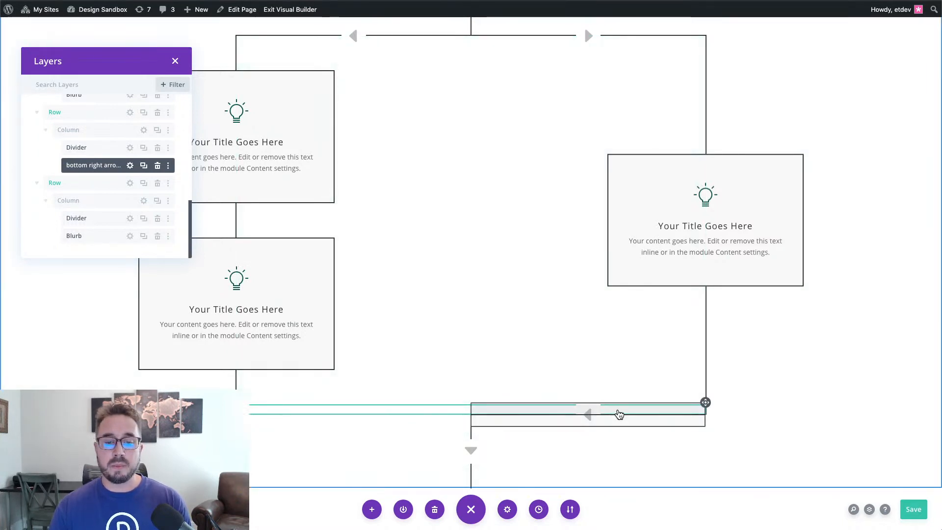
# - Change the pasted arrow blurb's position from Absolute to Default
pyautogui.click(130, 165)
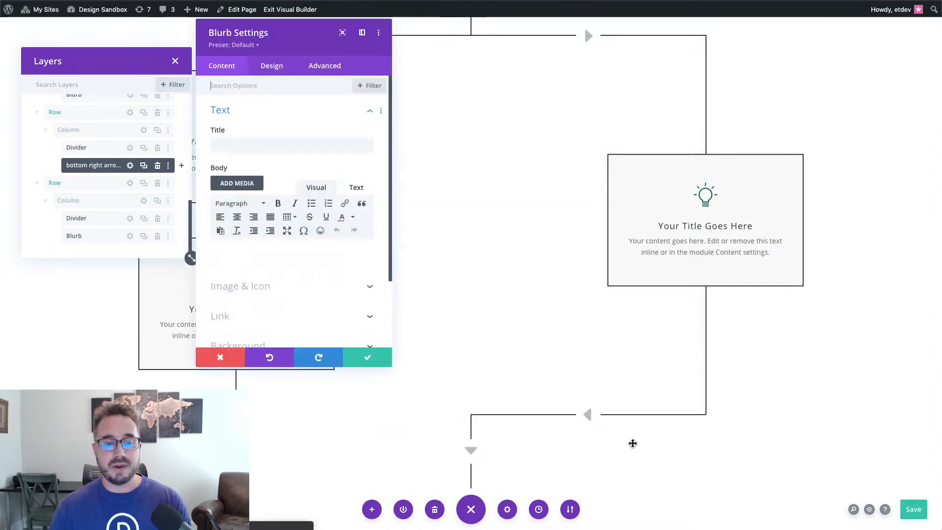
pyautogui.click(335, 66)
pyautogui.click(282, 231)
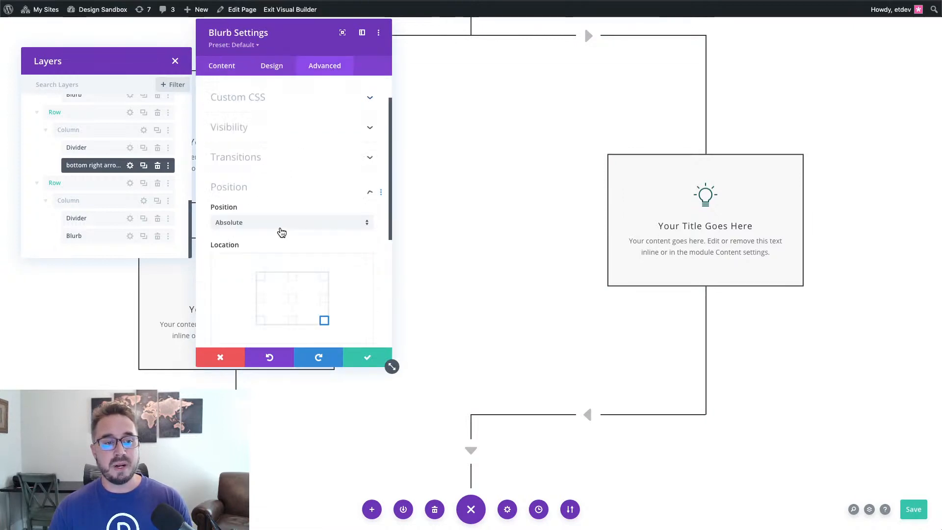
pyautogui.click(283, 129)
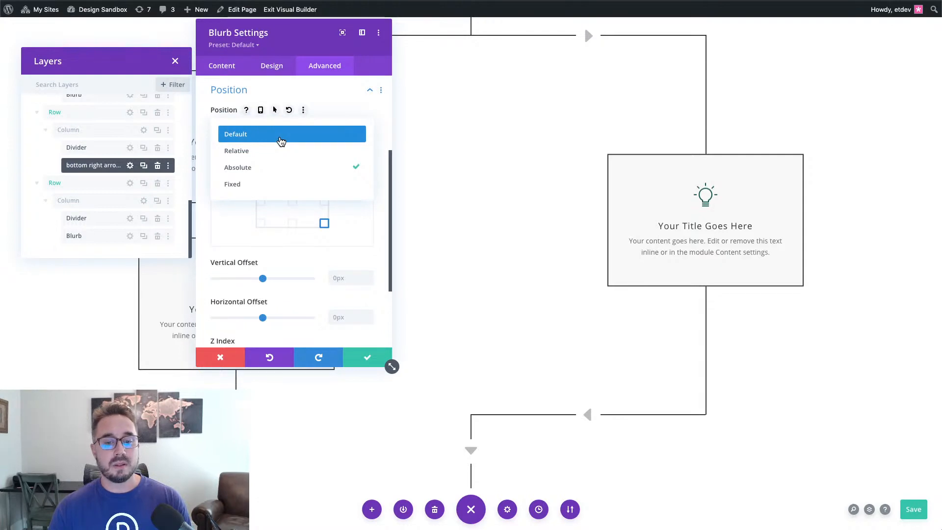
pyautogui.click(281, 139)
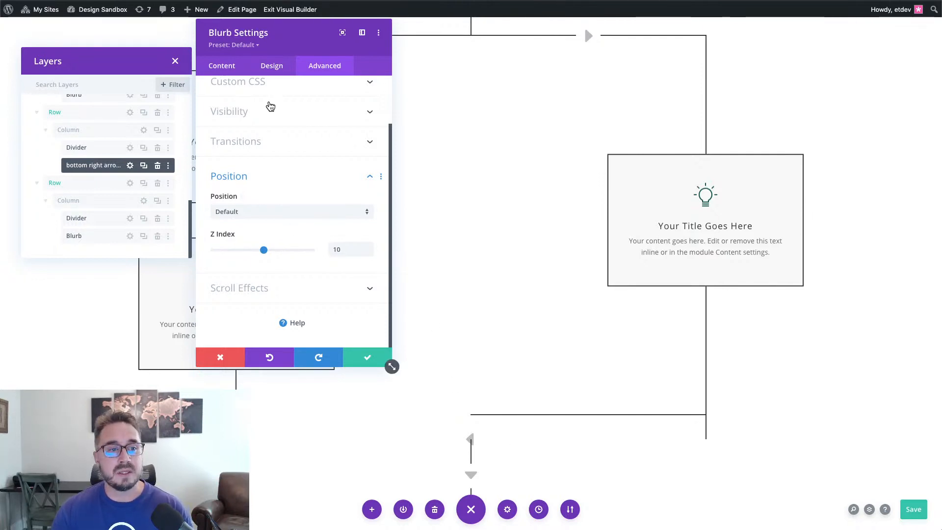
# - Align the arrow blurb module to the right and open its Transform translate options
pyautogui.scroll(2, 269, 106)
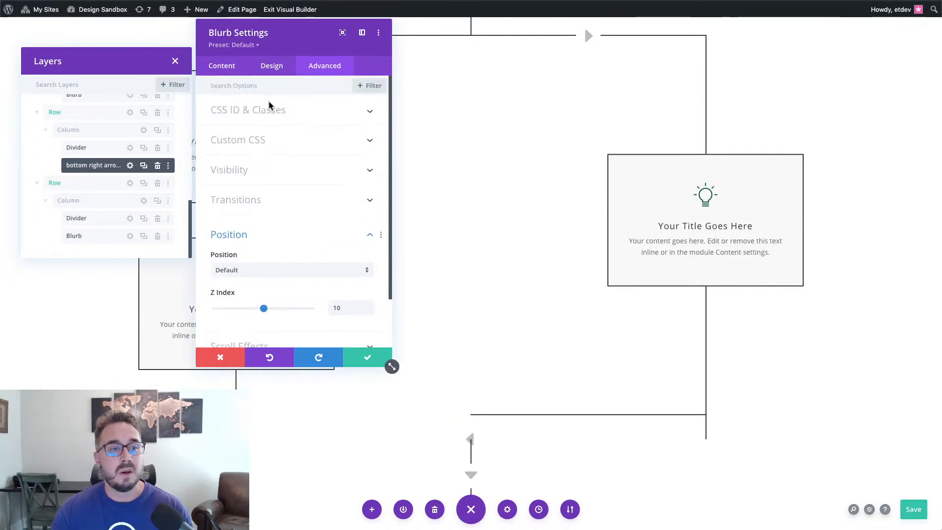
pyautogui.click(270, 71)
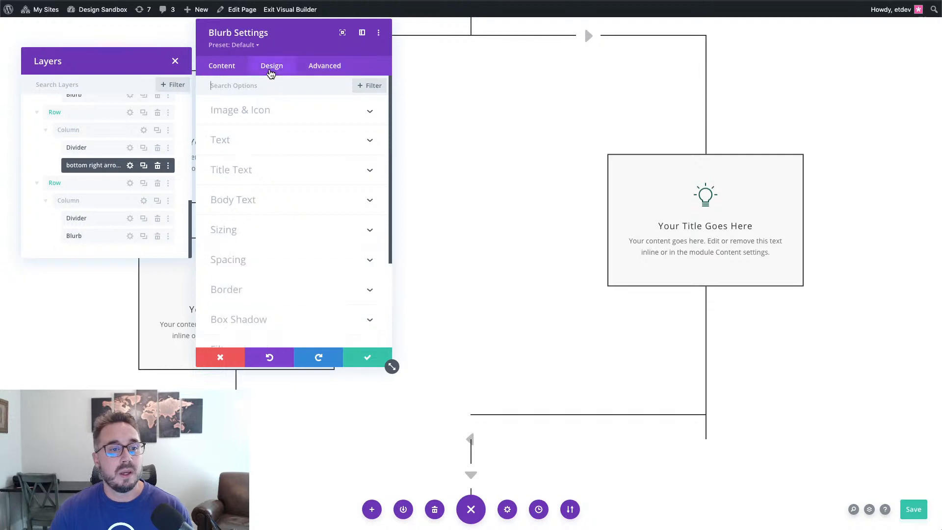
pyautogui.click(275, 242)
pyautogui.click(360, 248)
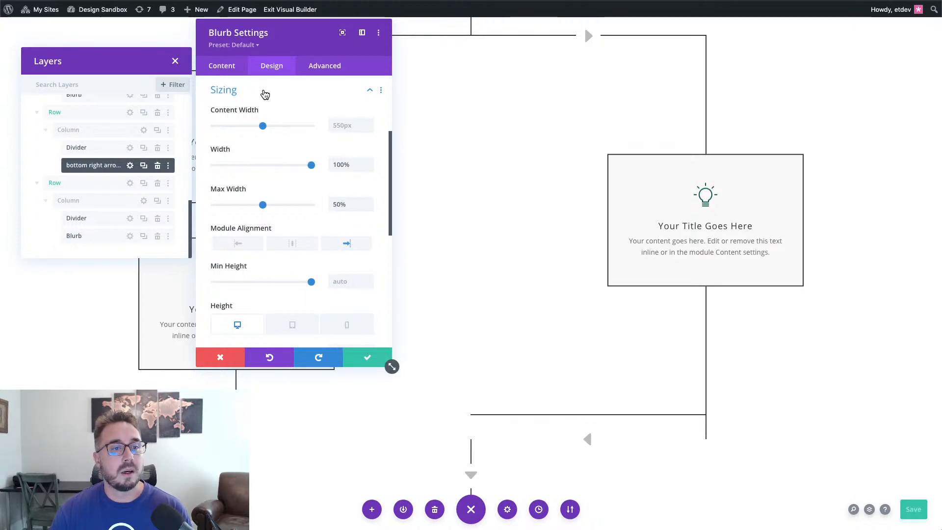
pyautogui.scroll(-5, 287, 192)
pyautogui.click(302, 312)
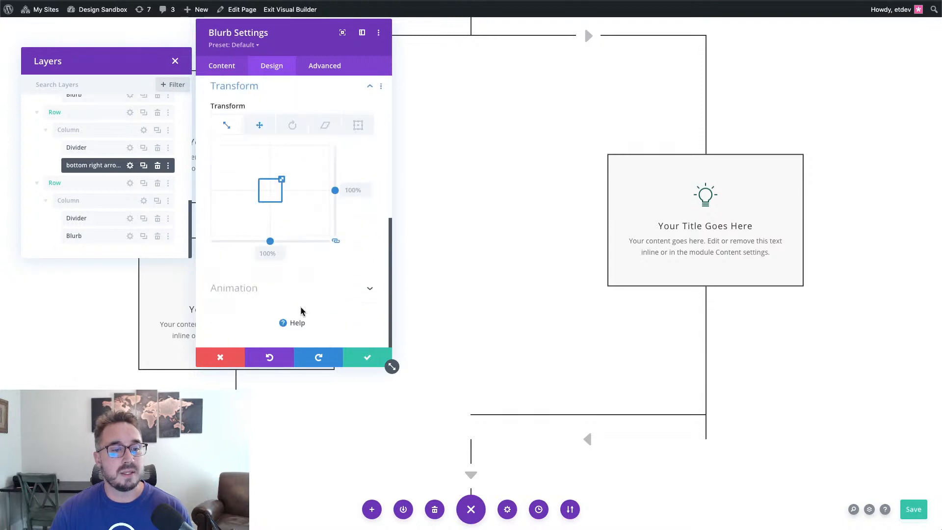
pyautogui.click(264, 134)
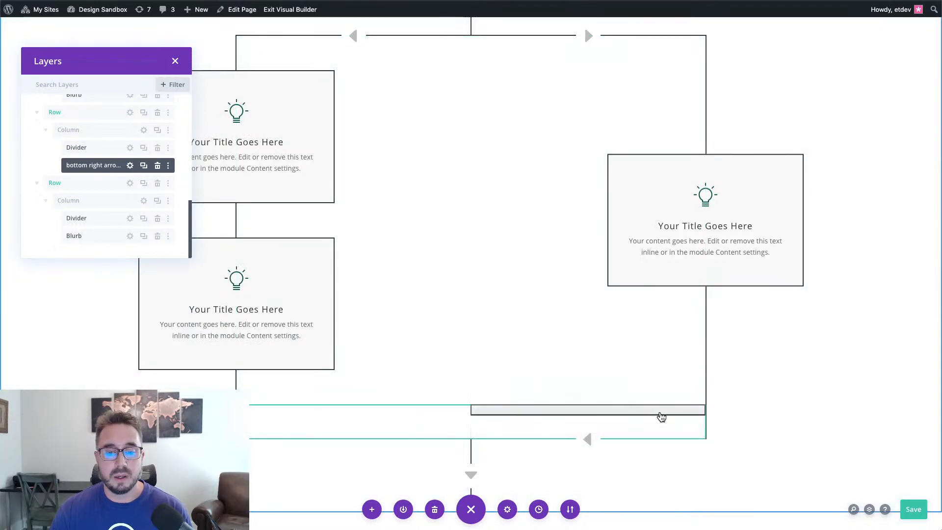
# - Open the settings of the divider directly above the pasted arrow blurb
pyautogui.click(131, 150)
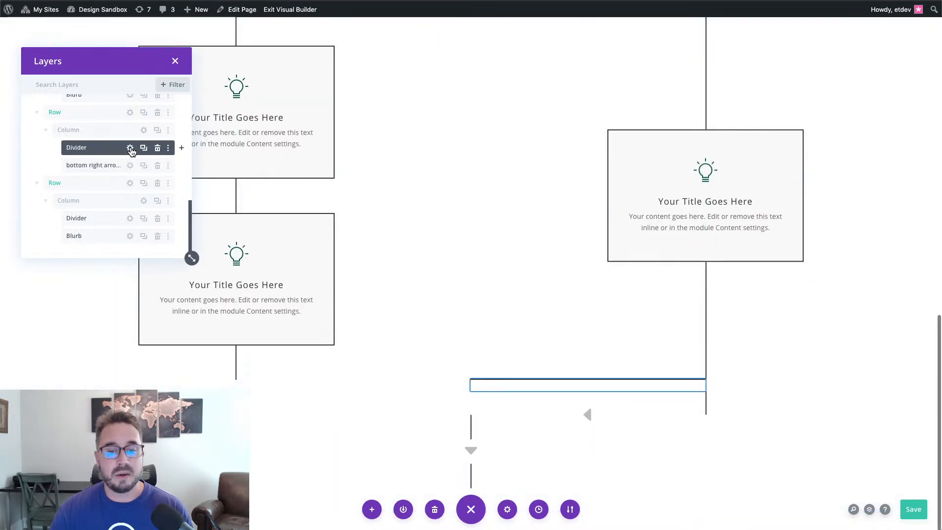
pyautogui.click(130, 148)
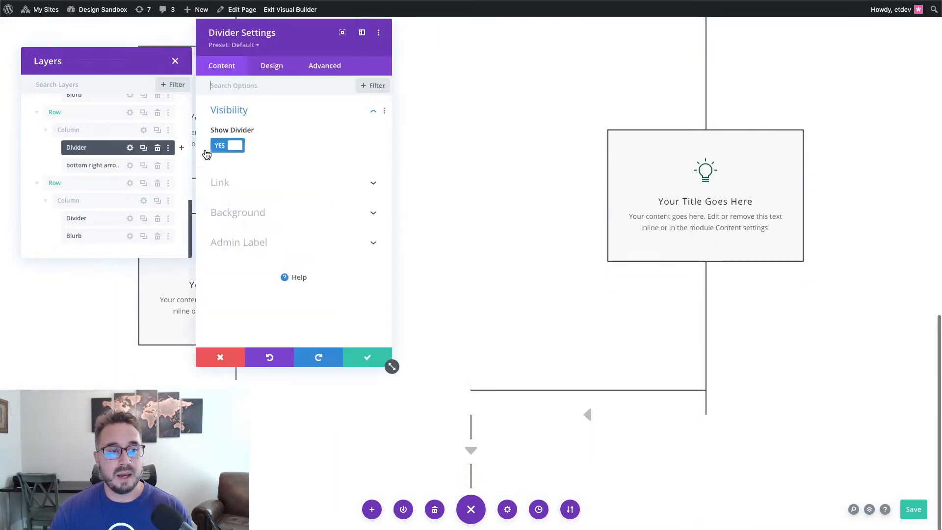
# - Try the divider's line position at Top, and return it to Bottom
pyautogui.click(284, 66)
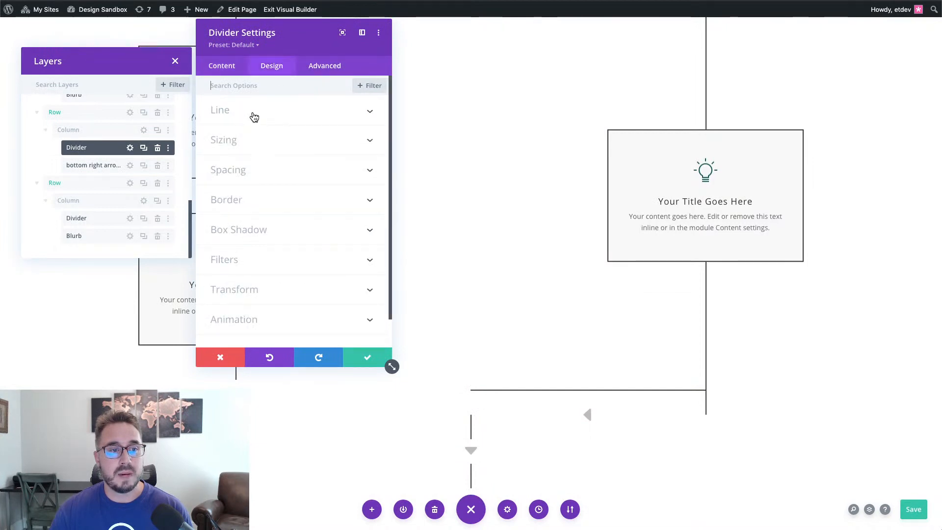
pyautogui.click(254, 116)
pyautogui.click(259, 247)
pyautogui.click(259, 253)
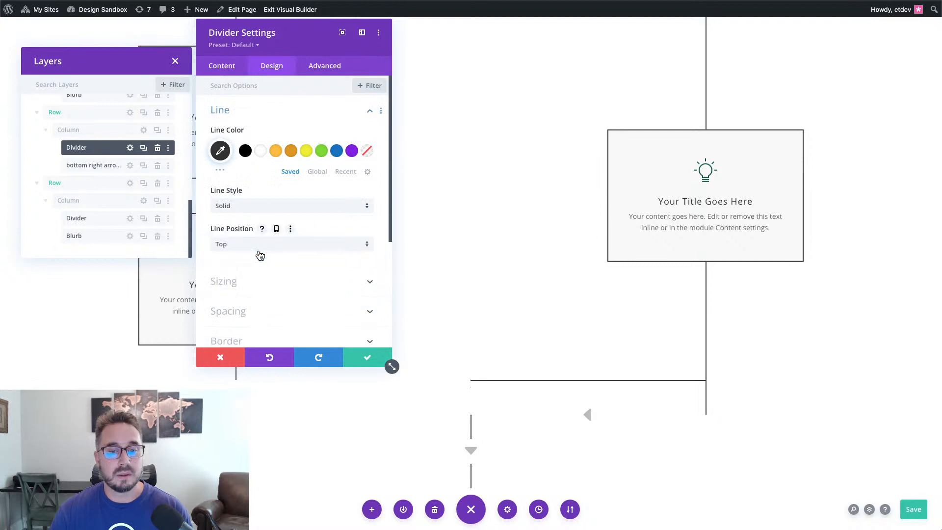
pyautogui.click(267, 247)
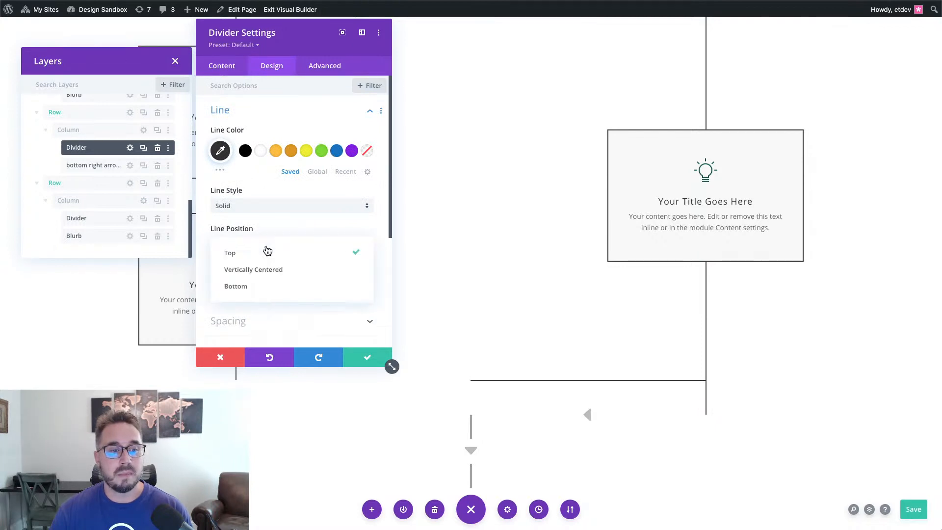
pyautogui.click(269, 287)
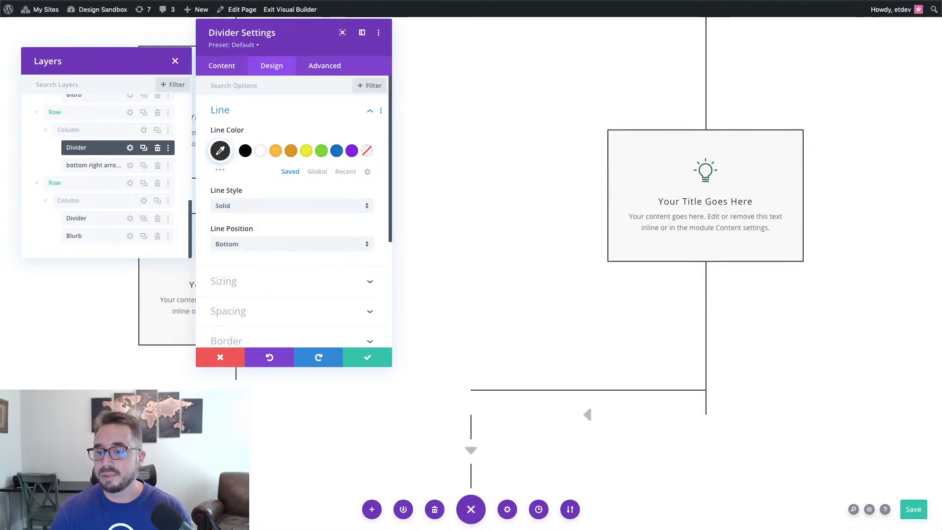
# - Set the divider's position to Absolute with the bottom-right location, and save the divider settings
pyautogui.click(321, 67)
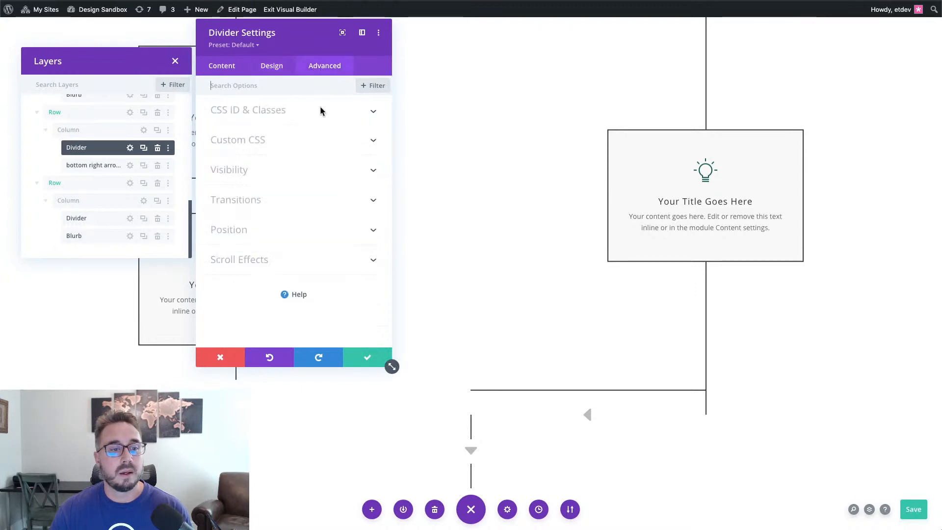
pyautogui.click(291, 237)
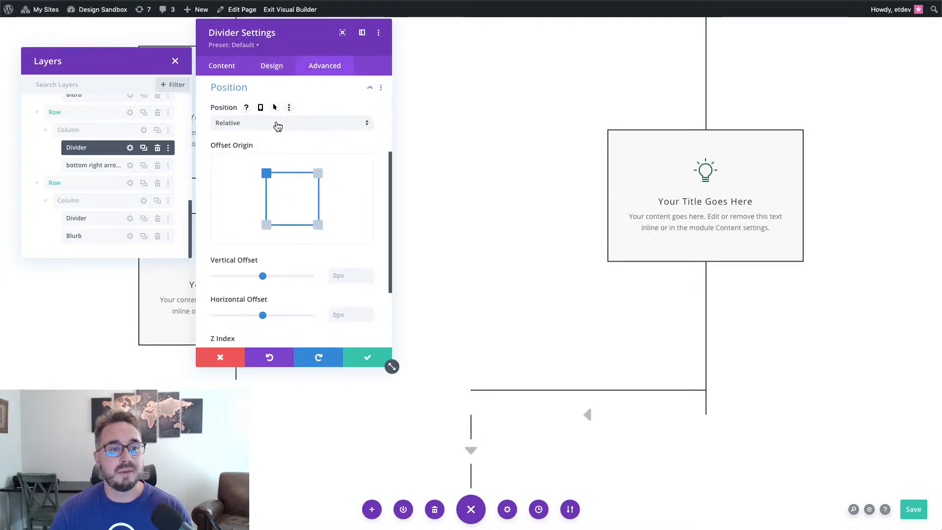
pyautogui.click(278, 125)
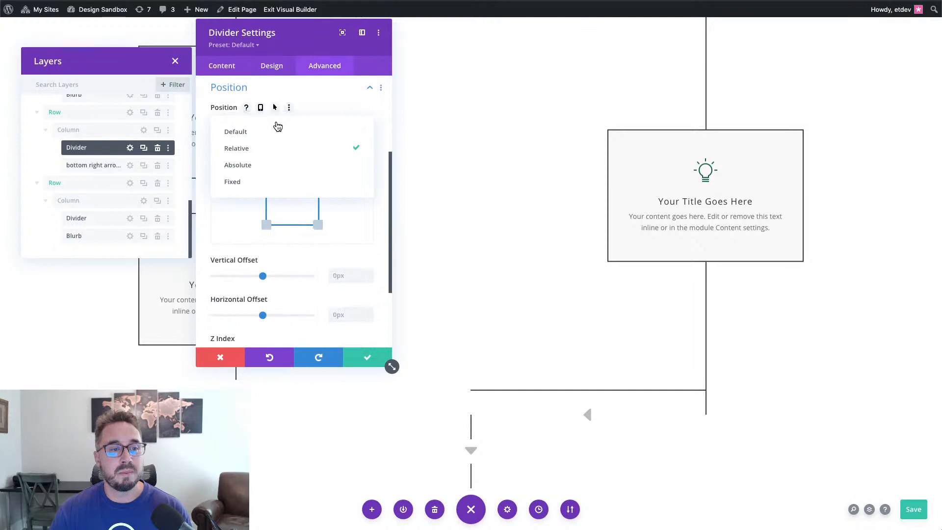
pyautogui.click(274, 169)
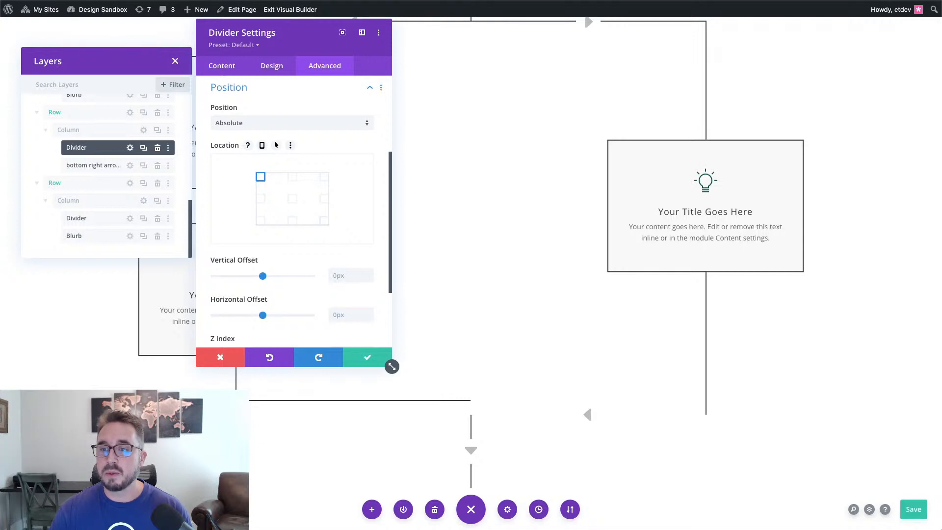
pyautogui.click(324, 220)
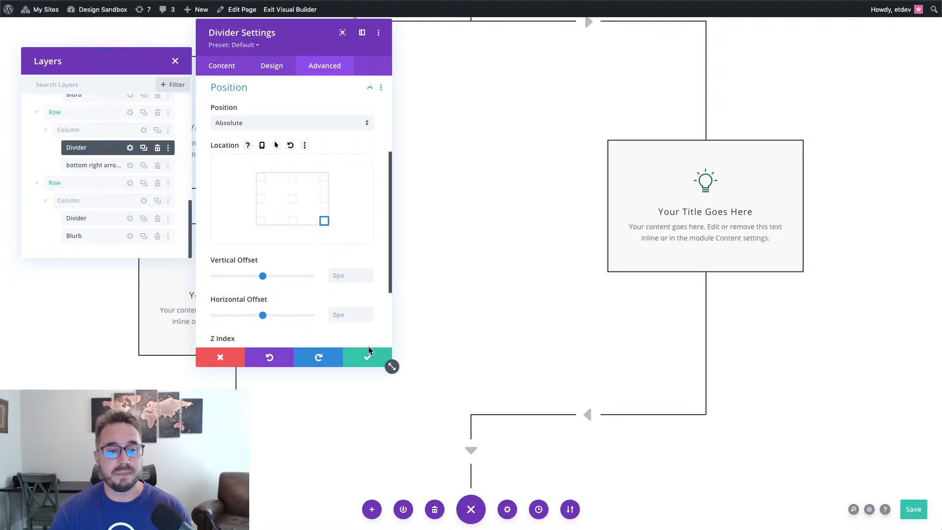
pyautogui.scroll(-1, 369, 347)
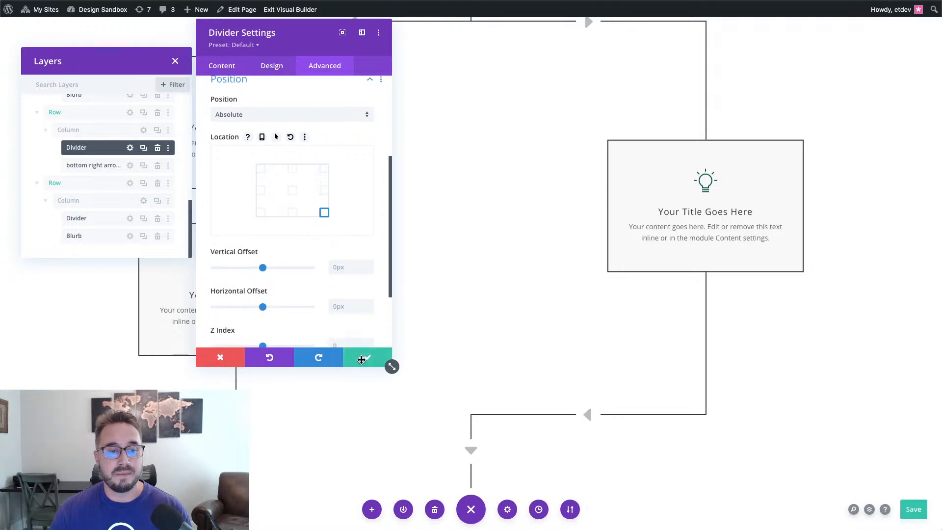
pyautogui.click(362, 363)
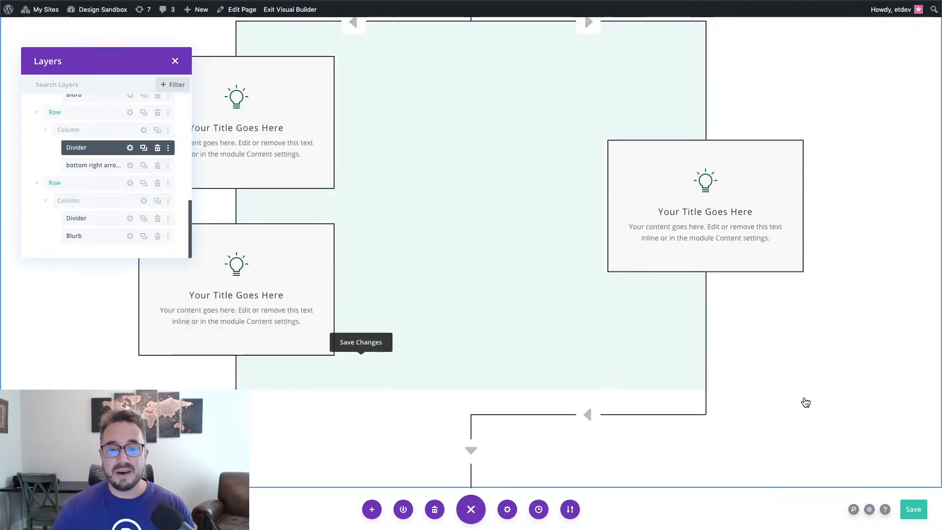
# - Save the page and select the lower blurb box in the flowchart's left branch
pyautogui.hotkey('ctrl', 's')
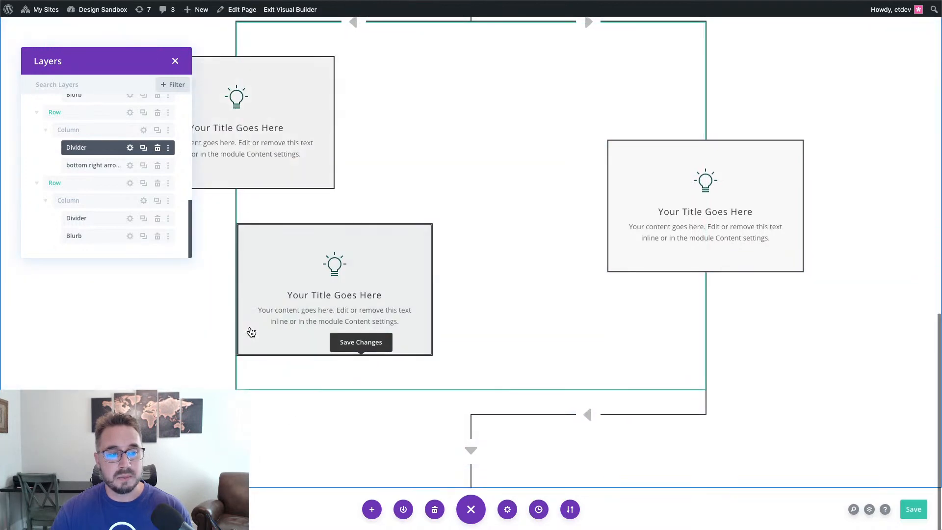
pyautogui.click(274, 285)
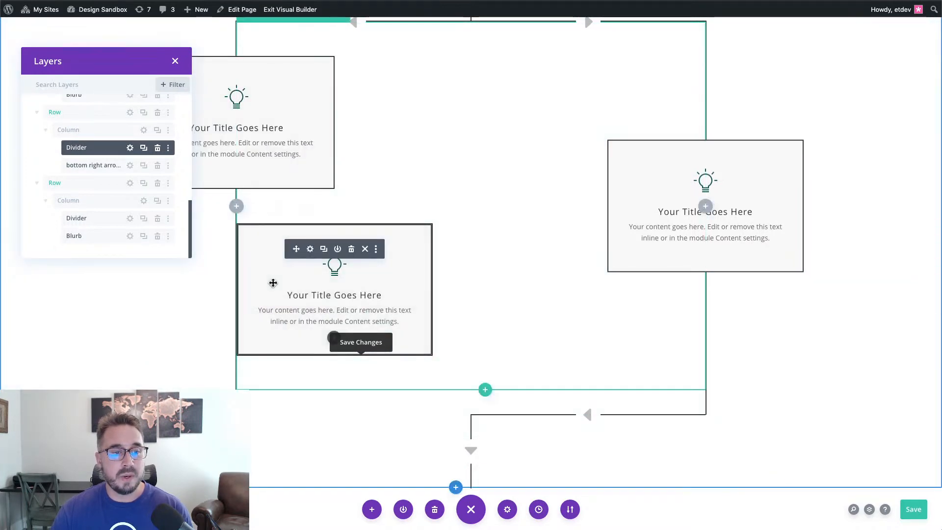
# - Unlink the vertical margins of the left branch's lower blurb, set its bottom margin to 0px, and save the blurb settings
pyautogui.click(310, 249)
pyautogui.moveTo(310, 44); pyautogui.dragTo(742, 73)
pyautogui.click(732, 97)
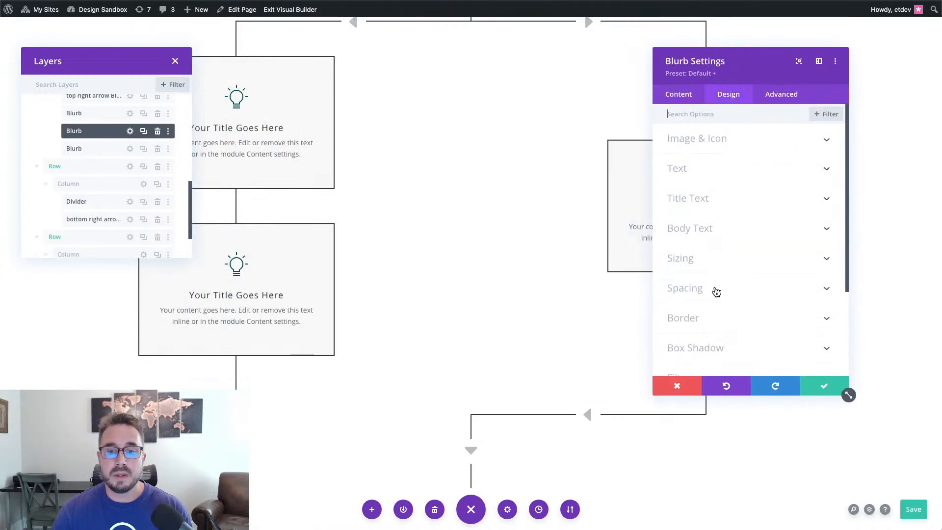
pyautogui.click(718, 287)
pyautogui.scroll(-3, 716, 291)
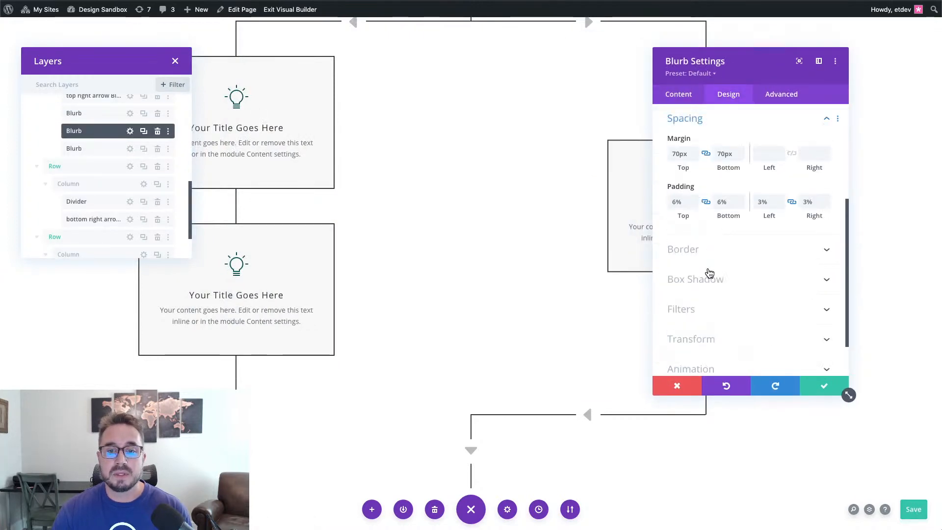
pyautogui.click(706, 153)
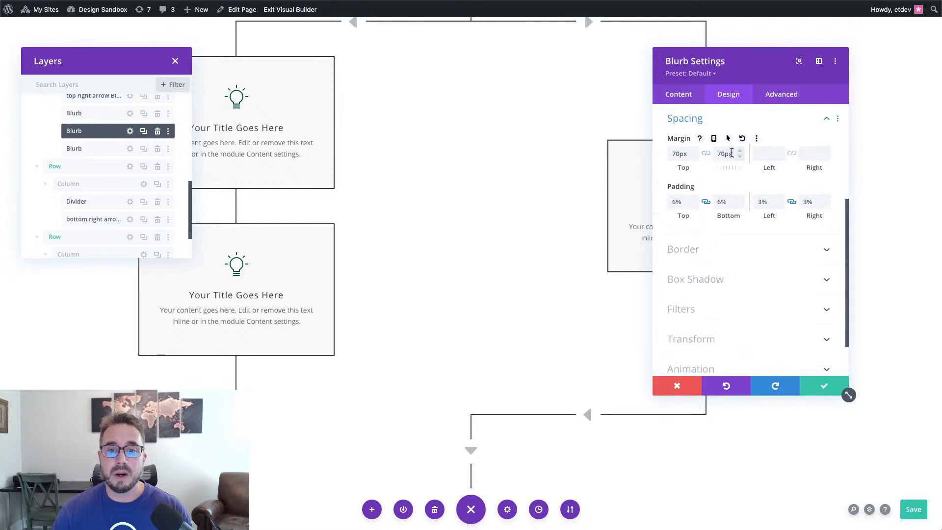
pyautogui.write('0px')
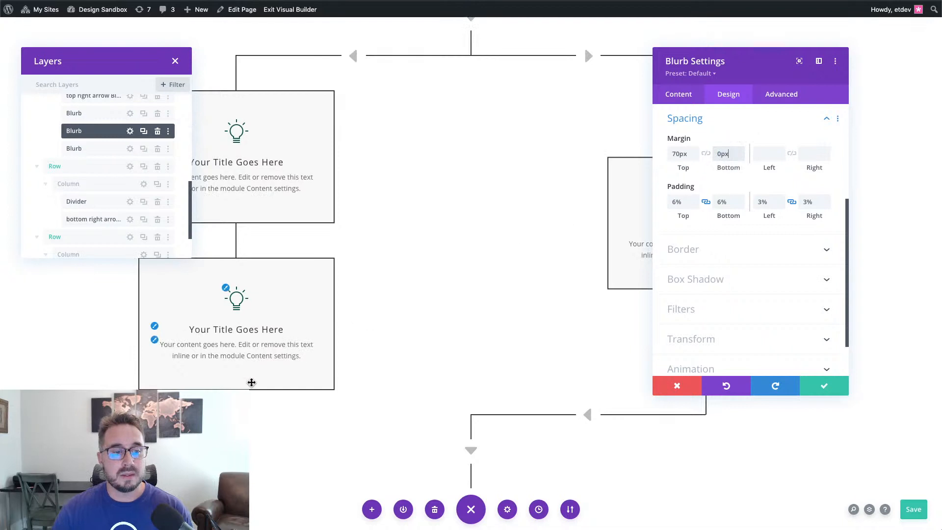
pyautogui.click(812, 388)
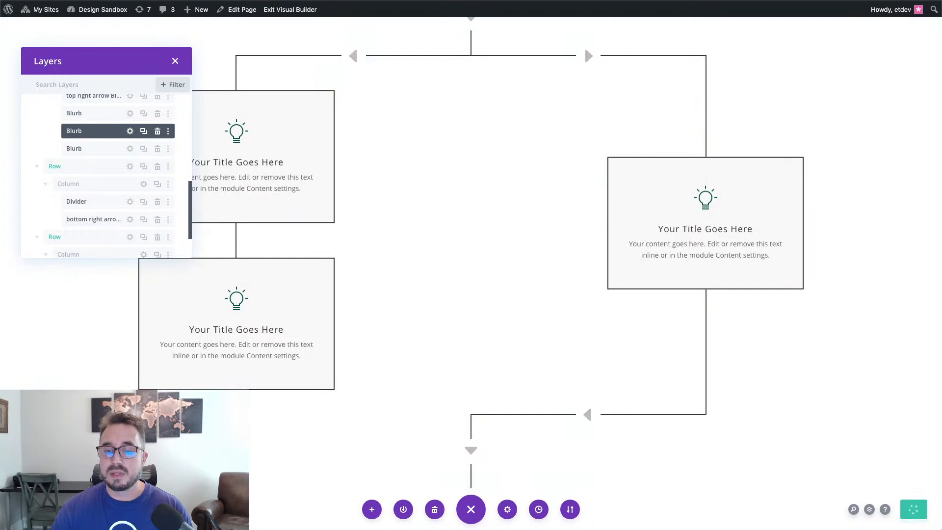
# - Review the updated flowchart branches and save the page
pyautogui.scroll(5, 498, 233)
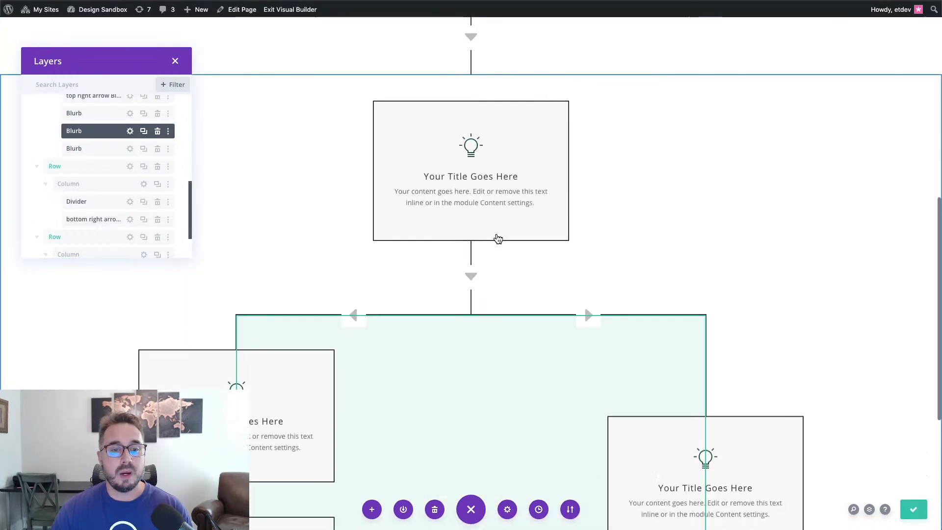
pyautogui.scroll(-5, 498, 237)
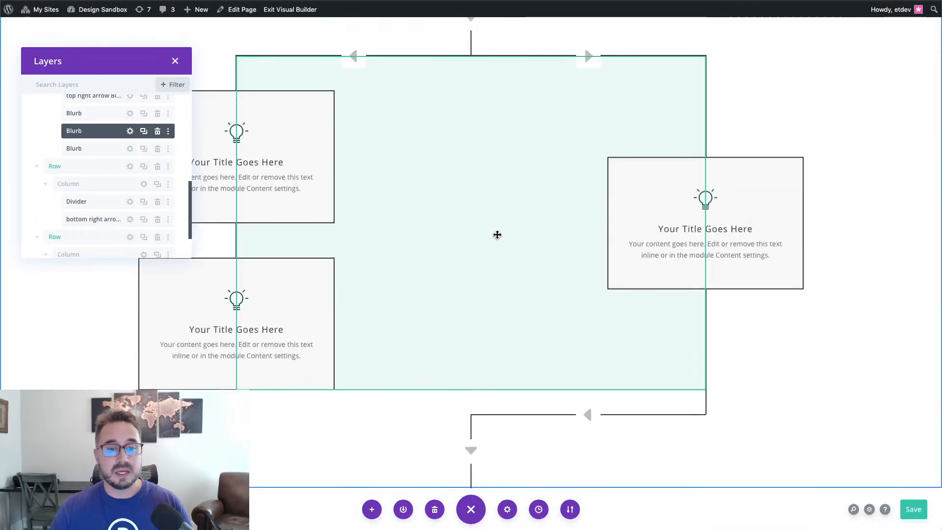
pyautogui.scroll(2, 497, 234)
pyautogui.scroll(-2, 497, 235)
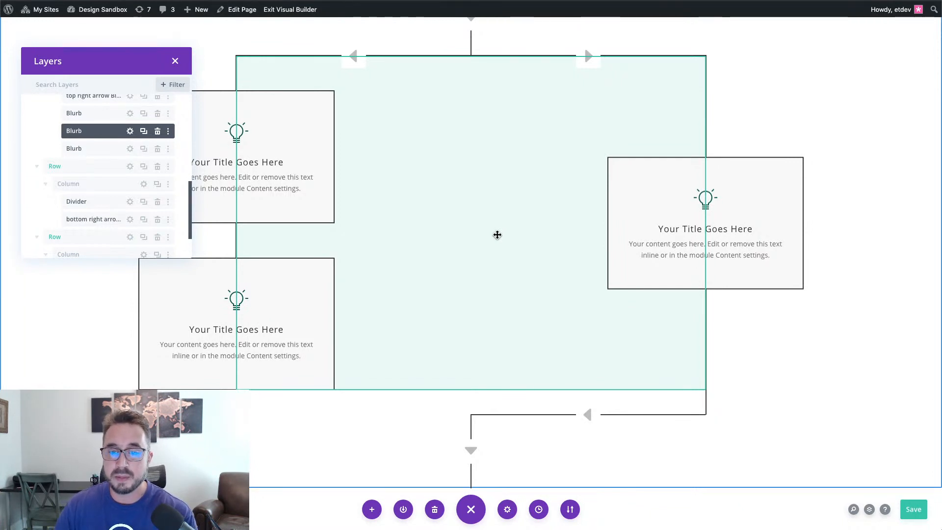
pyautogui.hotkey('ctrl', 's')
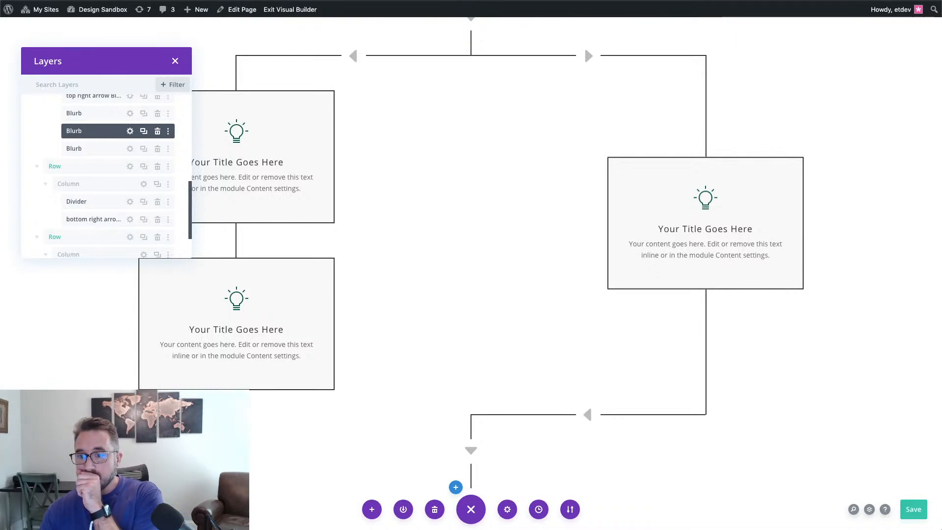
pyautogui.click(905, 516)
pyautogui.scroll(2, 493, 272)
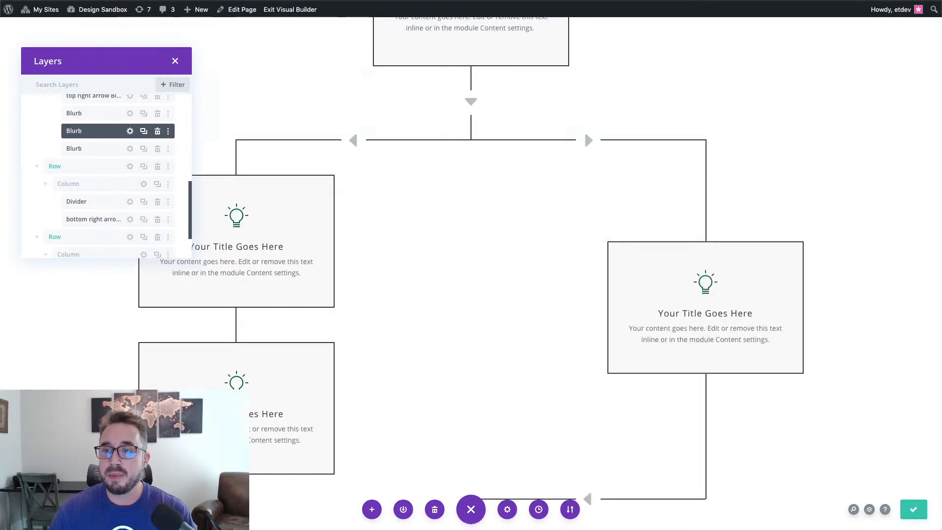
pyautogui.scroll(-2, 703, 426)
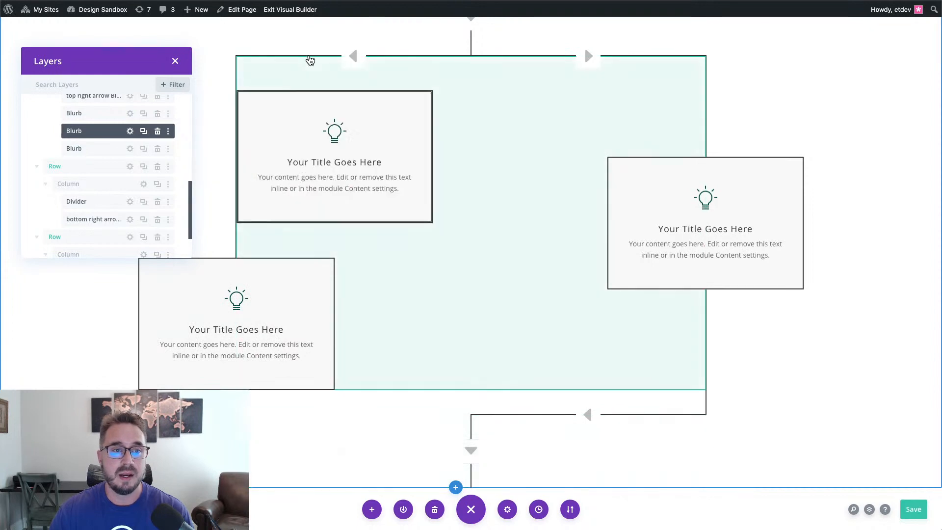
# - Collapse the layer tree to section level and duplicate the second section to start another flowchart variation
pyautogui.scroll(2, 311, 58)
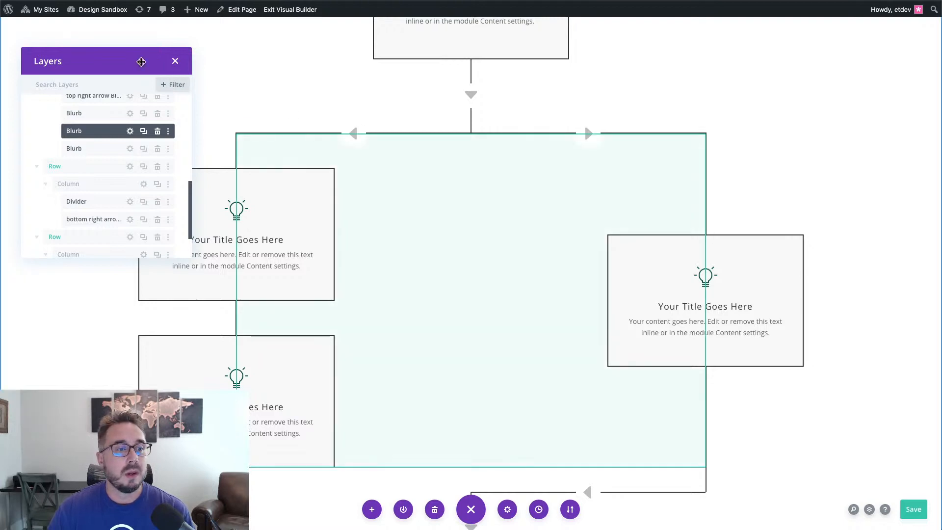
pyautogui.scroll(5, 85, 159)
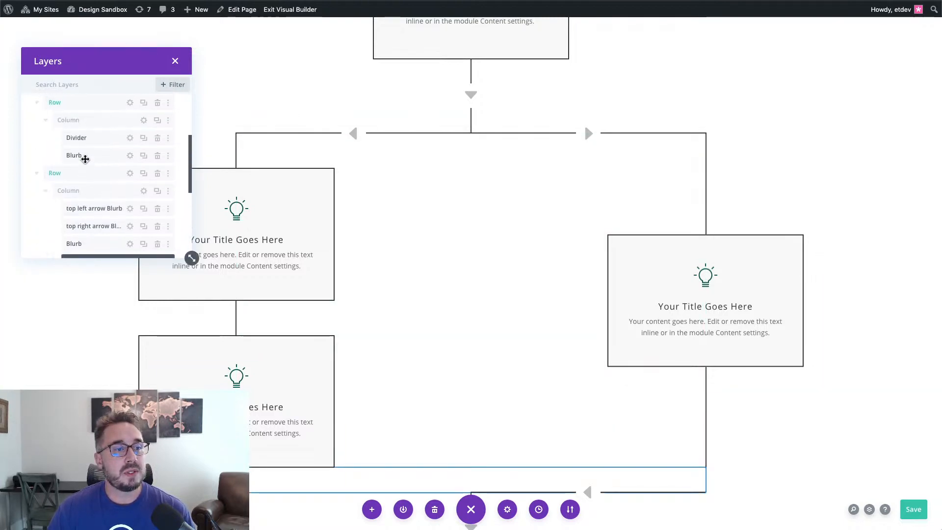
pyautogui.click(29, 133)
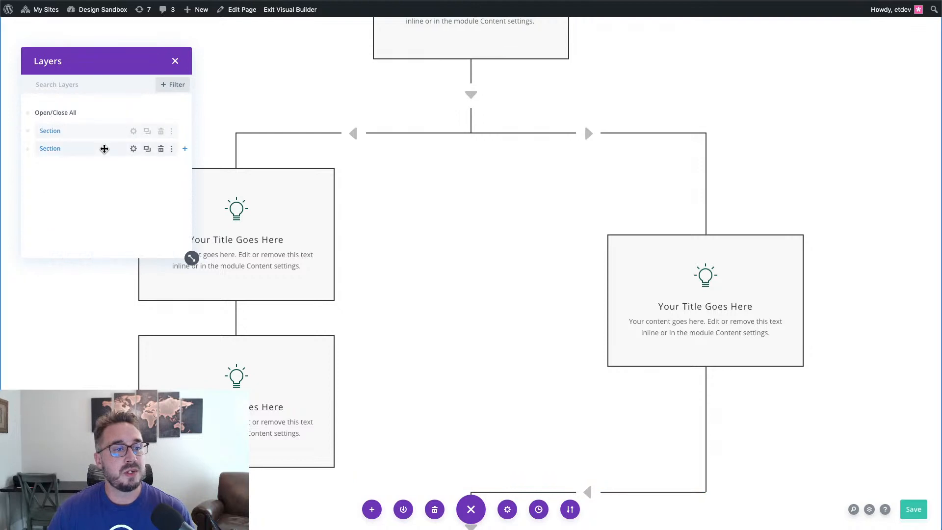
pyautogui.click(134, 153)
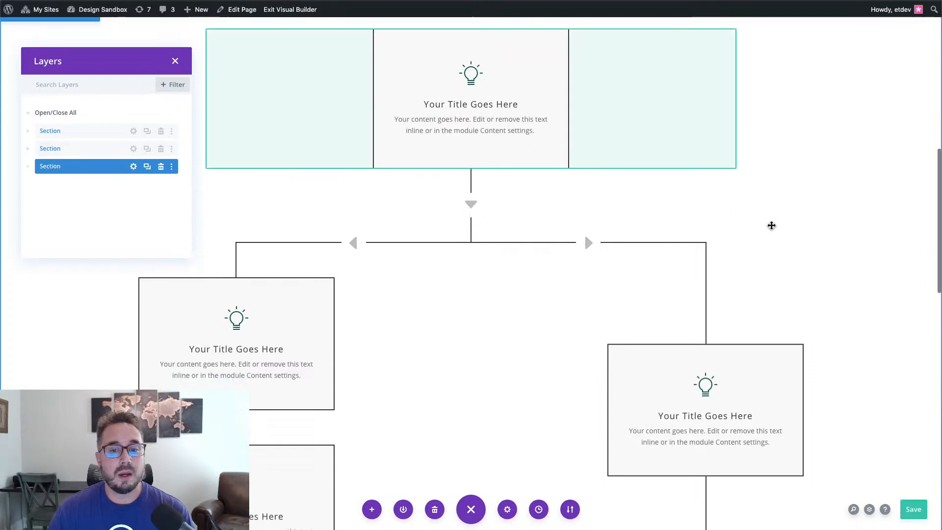
pyautogui.scroll(-4, 772, 229)
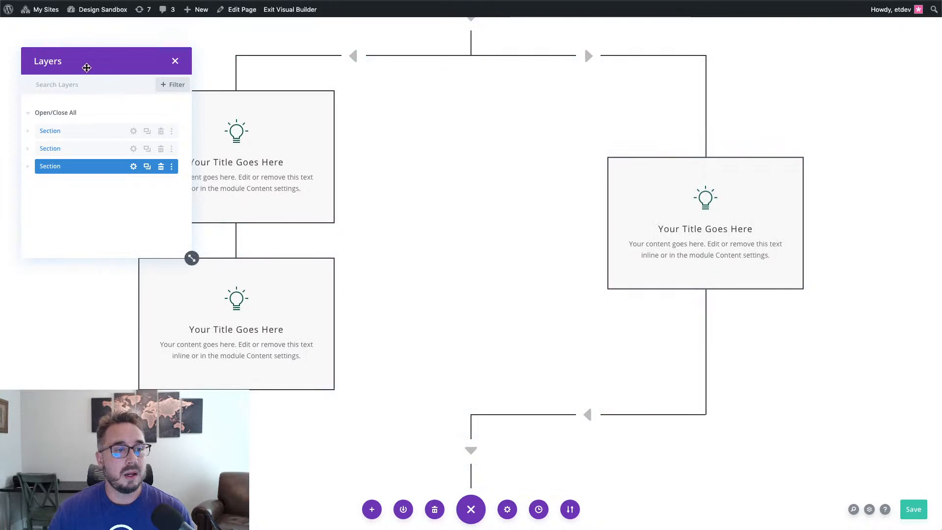
# - Move the Layers panel slightly higher, shrink it, and save the page
pyautogui.moveTo(84, 50); pyautogui.dragTo(91, 37)
pyautogui.hotkey('ctrl', 's')
pyautogui.moveTo(191, 238); pyautogui.dragTo(168, 218)
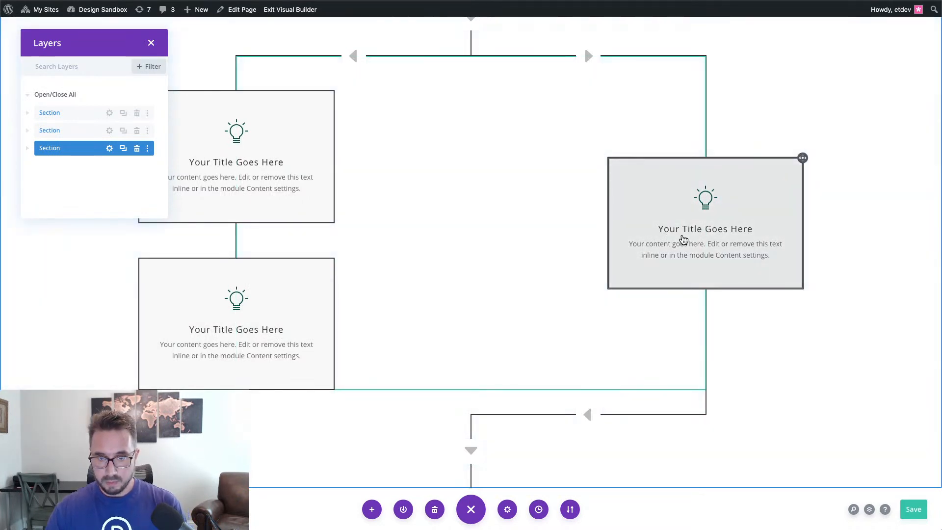
# - Duplicate the blurb in the right branch of the new section and locate the copy in the layer tree
pyautogui.click(682, 234)
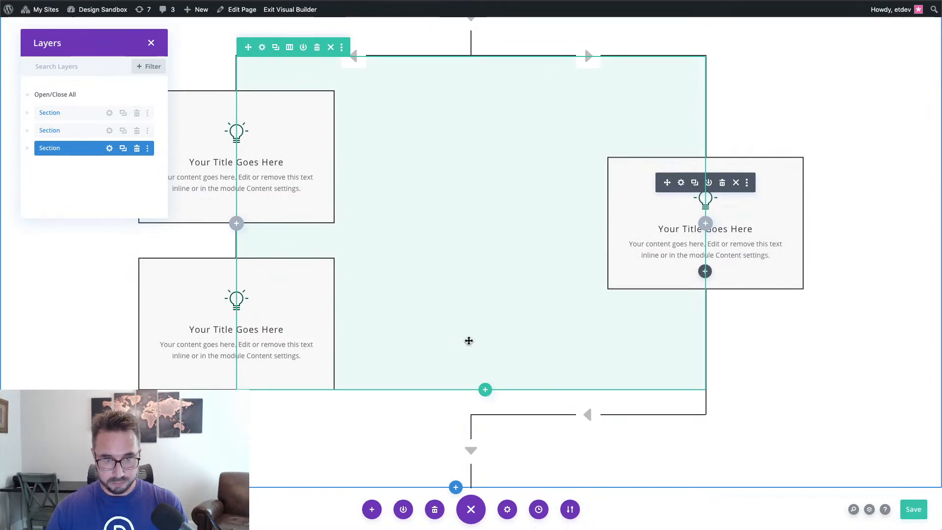
pyautogui.click(267, 334)
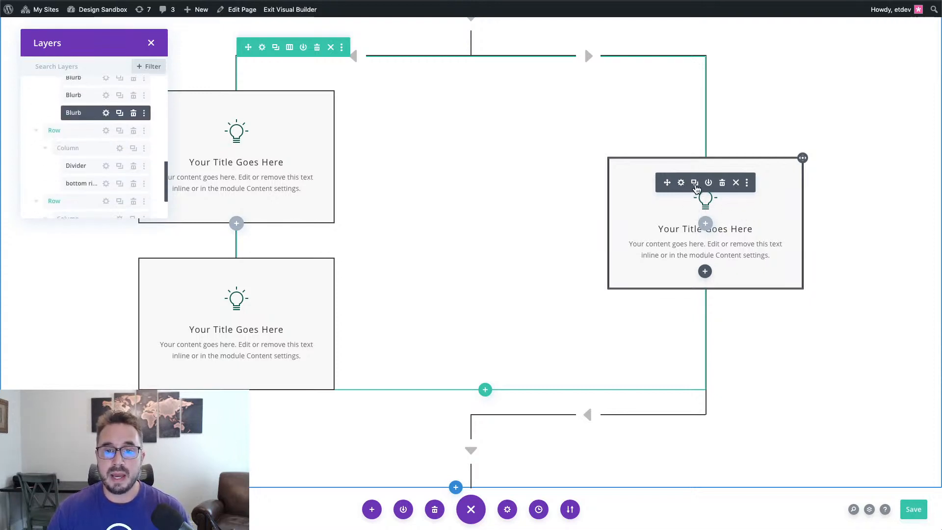
pyautogui.click(701, 190)
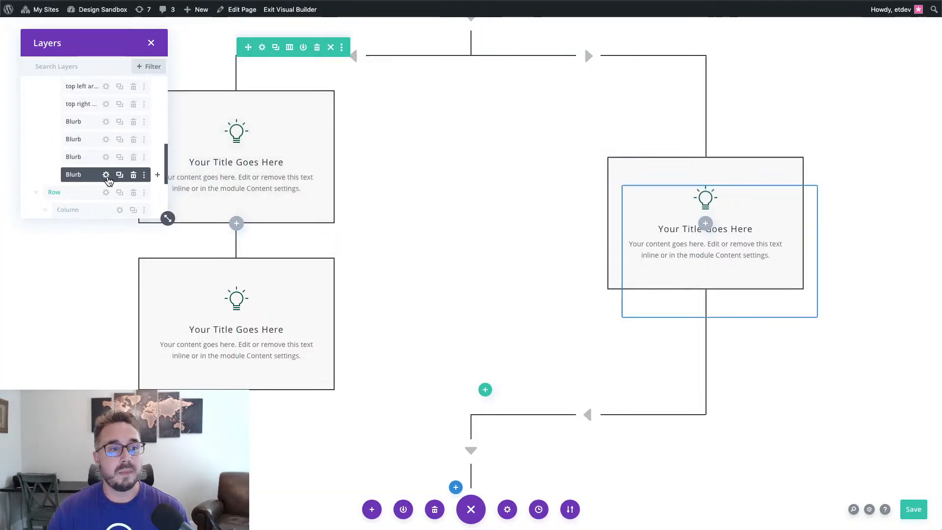
pyautogui.scroll(1, 108, 148)
pyautogui.scroll(-1, 113, 172)
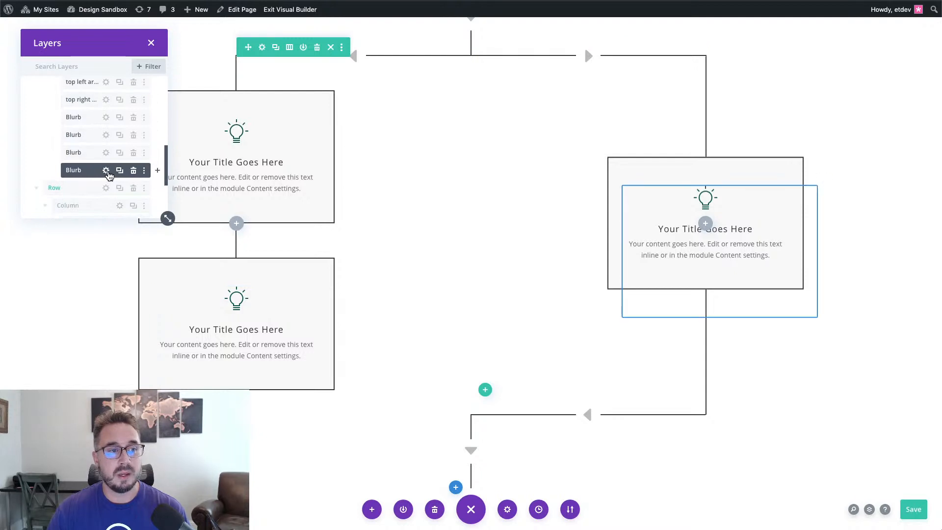
# - Set the duplicated right-branch blurb's absolute position location to bottom right, and save its settings
pyautogui.click(107, 172)
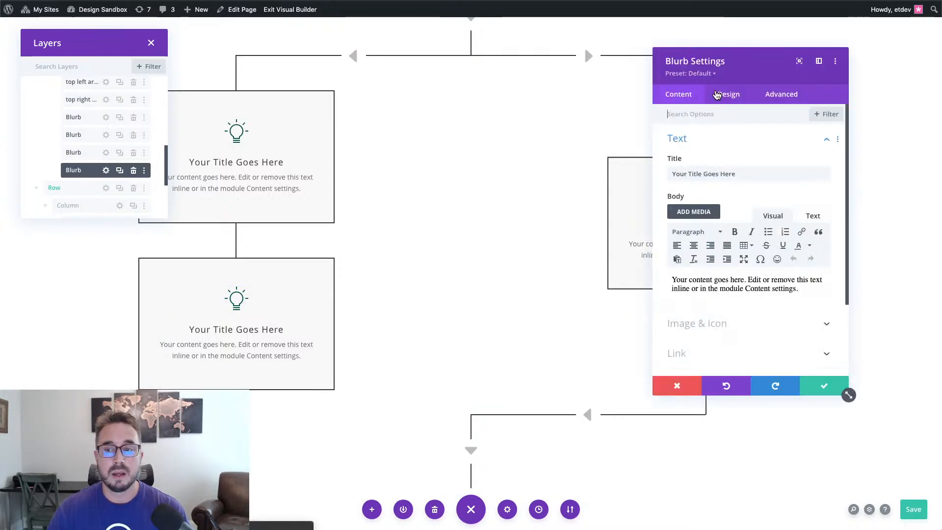
pyautogui.moveTo(753, 67); pyautogui.dragTo(274, 60)
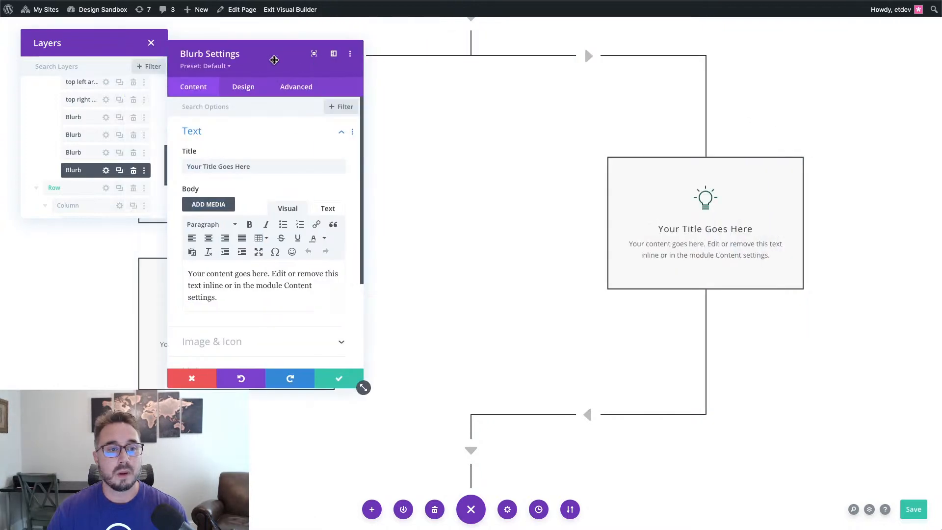
pyautogui.click(249, 92)
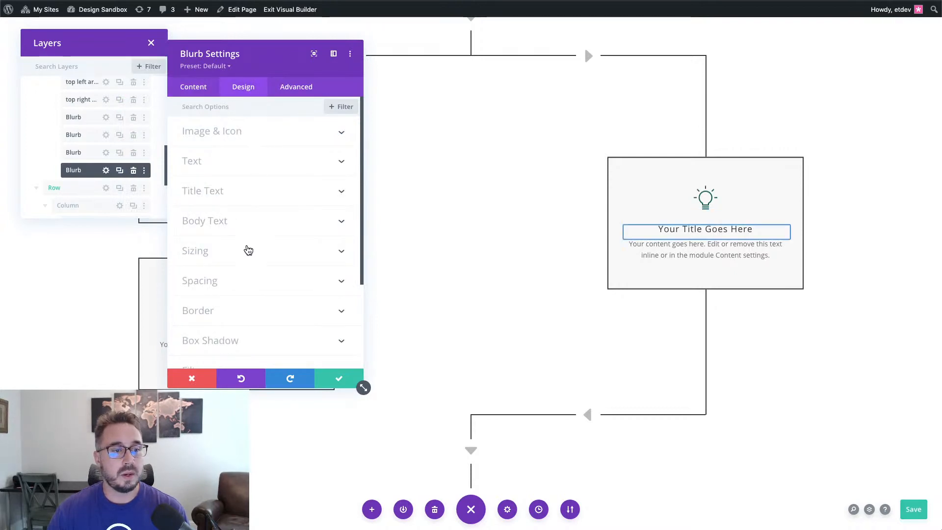
pyautogui.click(305, 109)
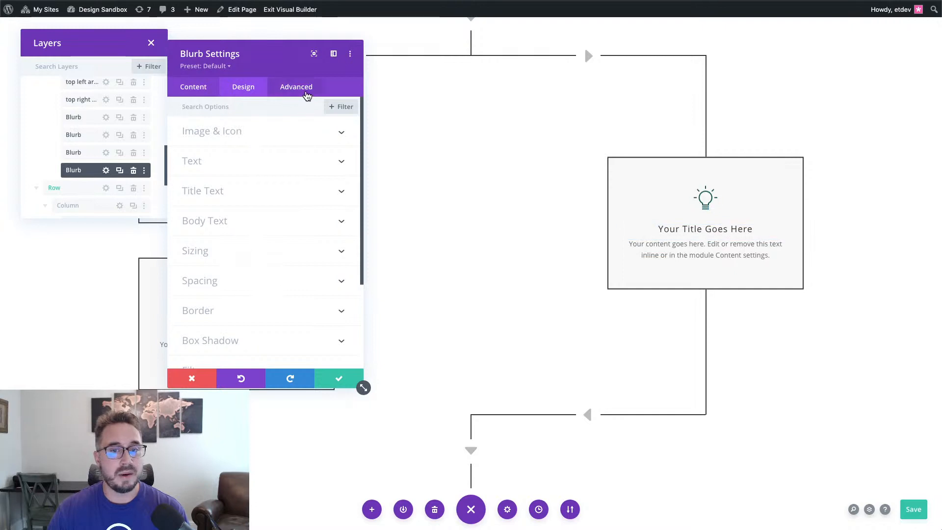
pyautogui.click(306, 95)
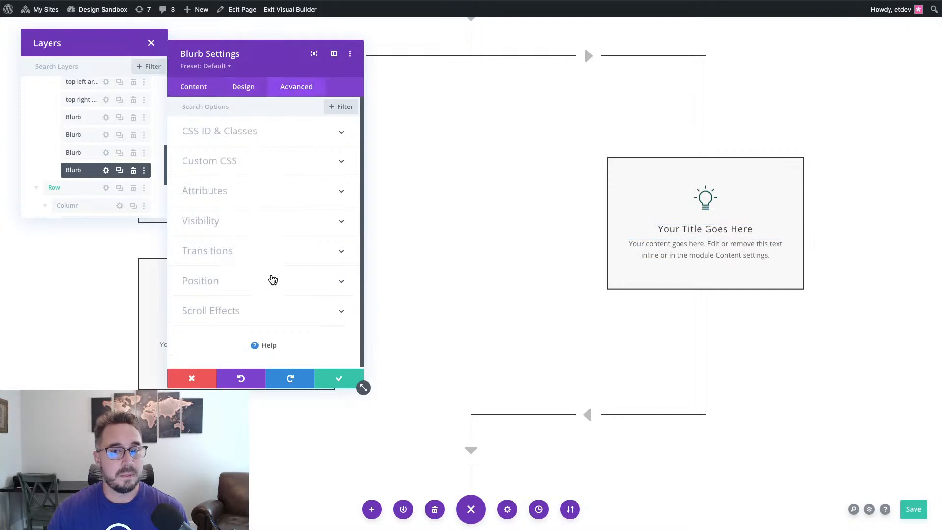
pyautogui.click(272, 279)
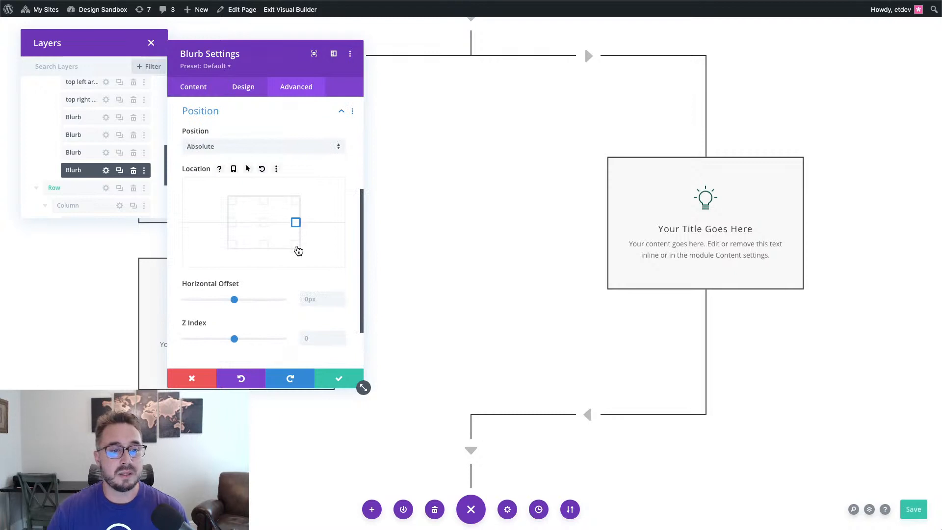
pyautogui.click(297, 248)
pyautogui.click(297, 246)
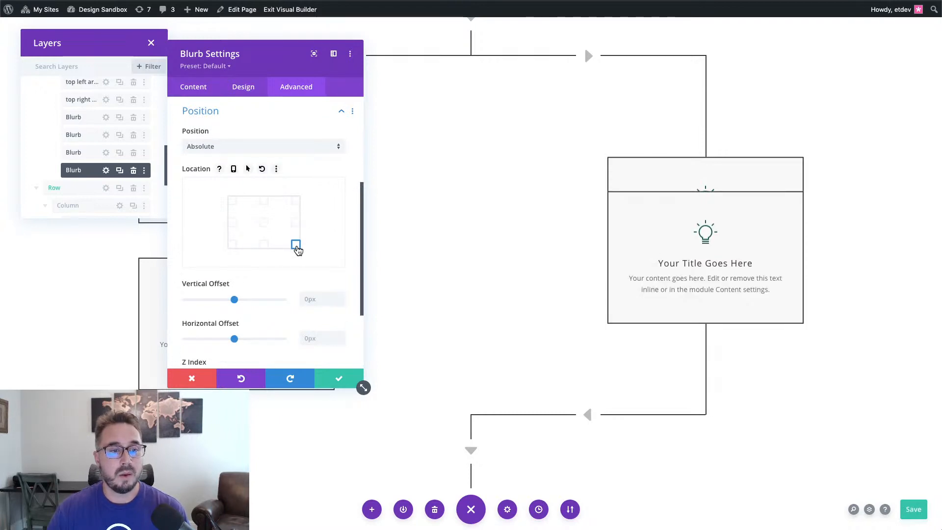
pyautogui.click(338, 381)
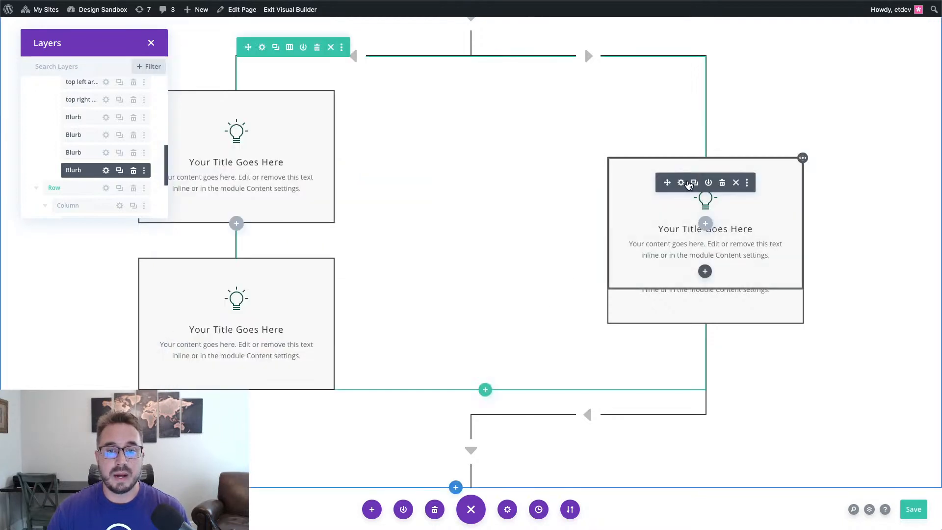
# - Change the original right-branch blurb's absolute position location to top right
pyautogui.click(681, 182)
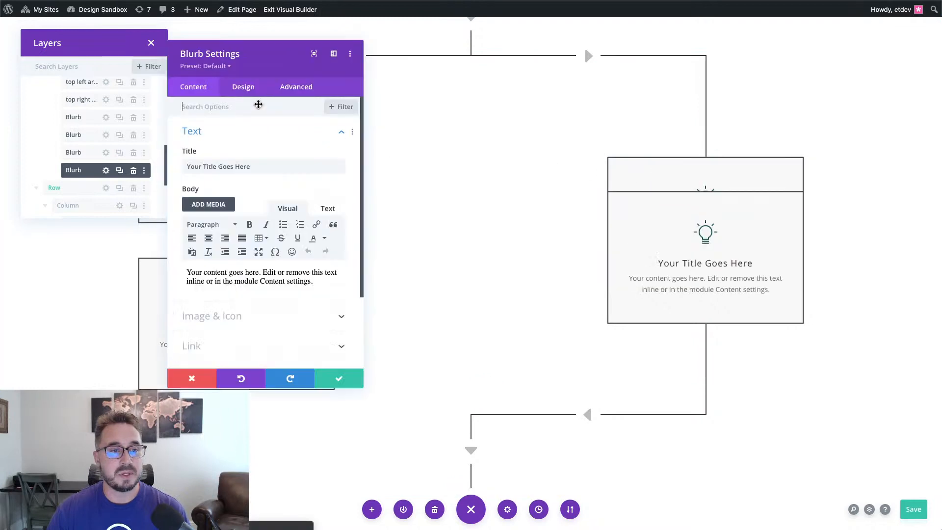
pyautogui.click(300, 87)
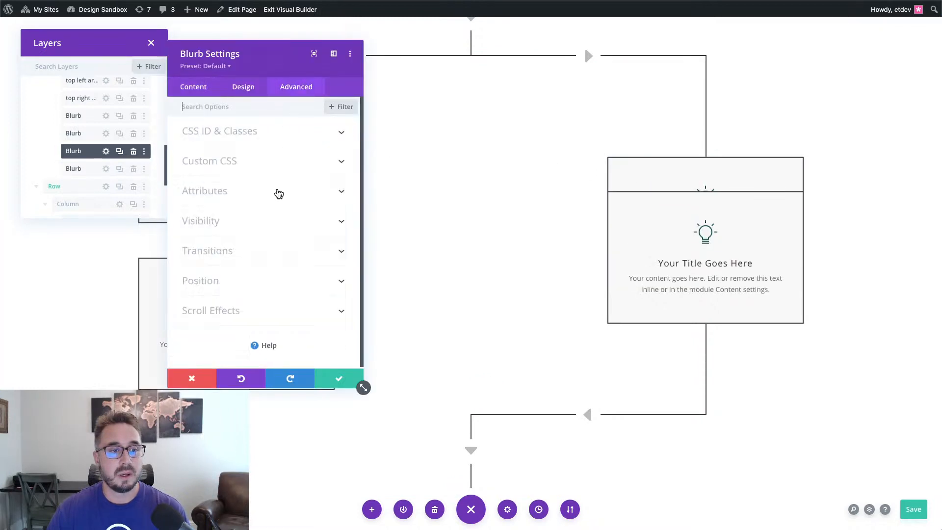
pyautogui.click(273, 282)
pyautogui.scroll(-5, 290, 287)
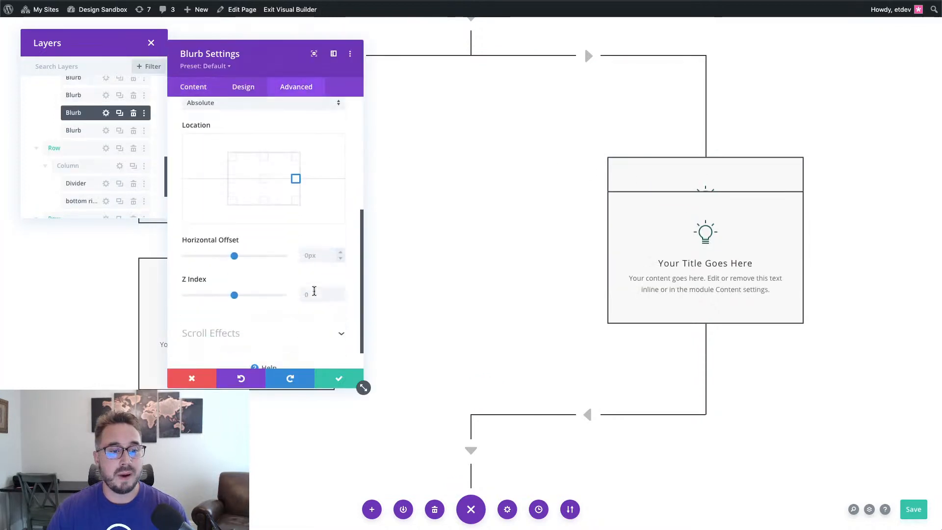
pyautogui.click(296, 155)
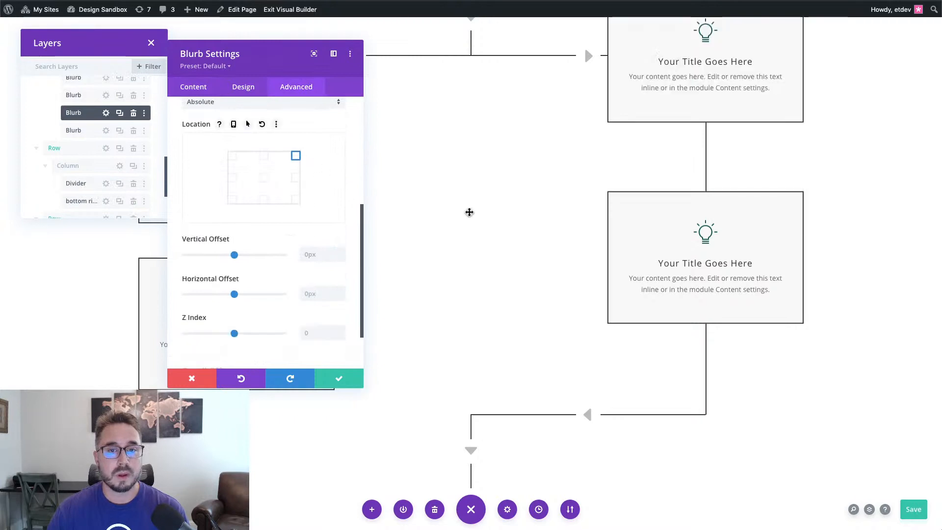
pyautogui.scroll(2, 332, 188)
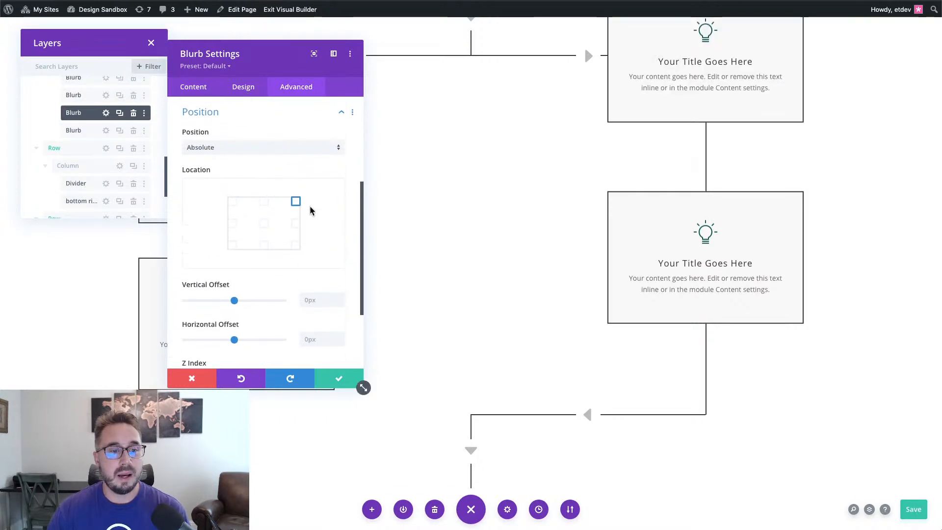
# - Set the vertical translate of the upper right-branch blurb to 0%
pyautogui.click(253, 91)
pyautogui.scroll(-5, 262, 314)
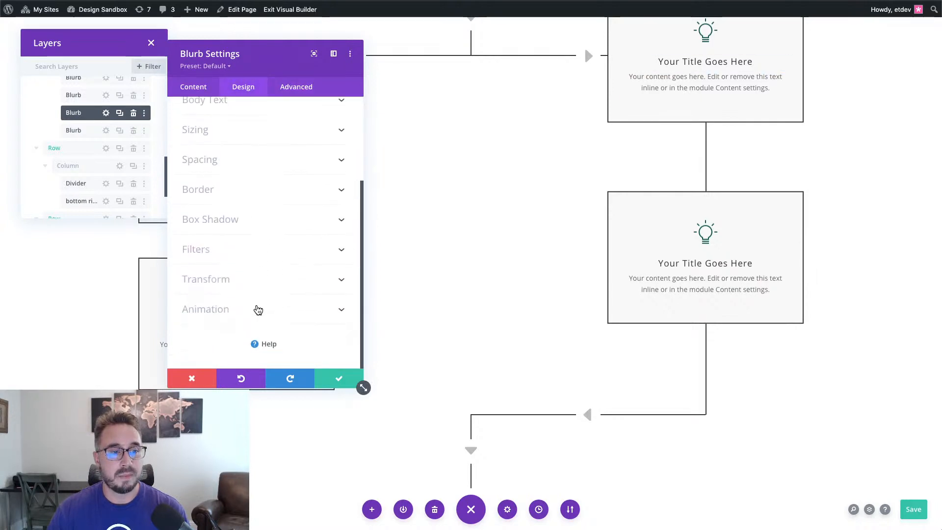
pyautogui.click(263, 292)
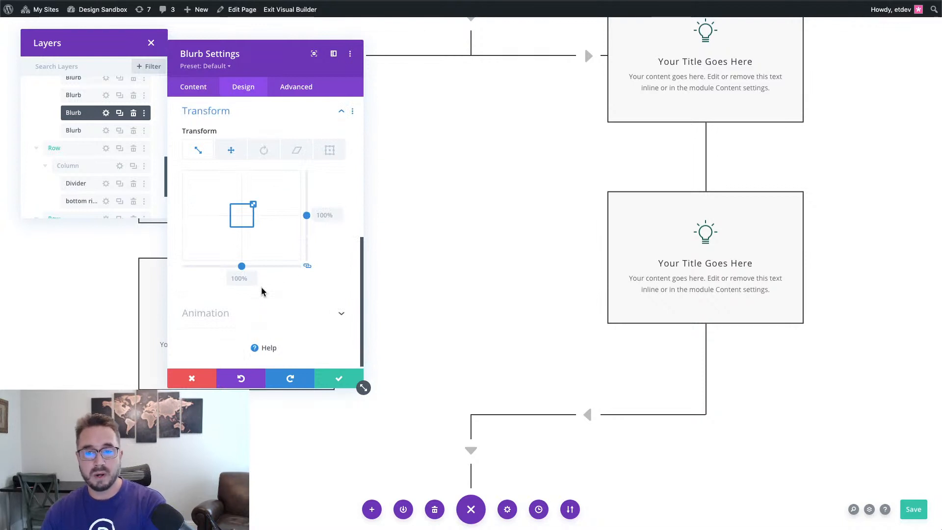
pyautogui.click(238, 158)
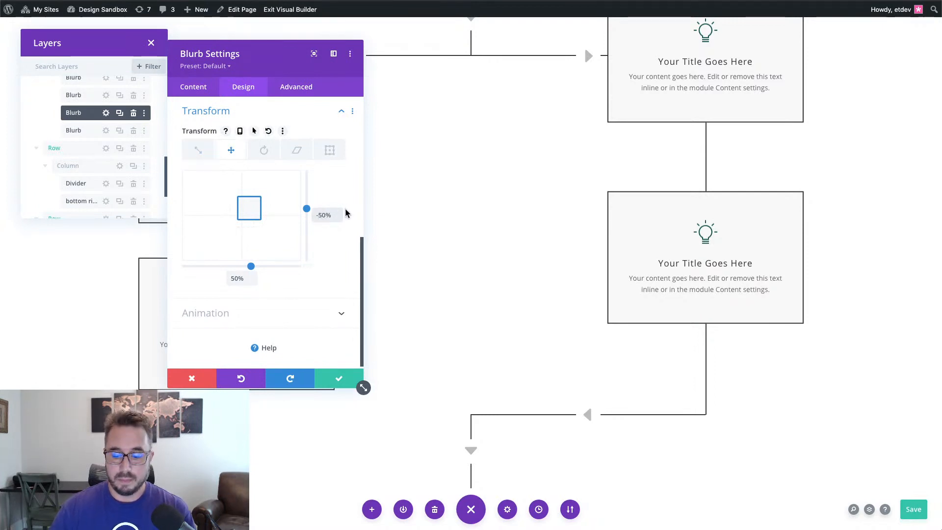
pyautogui.press('Delete')
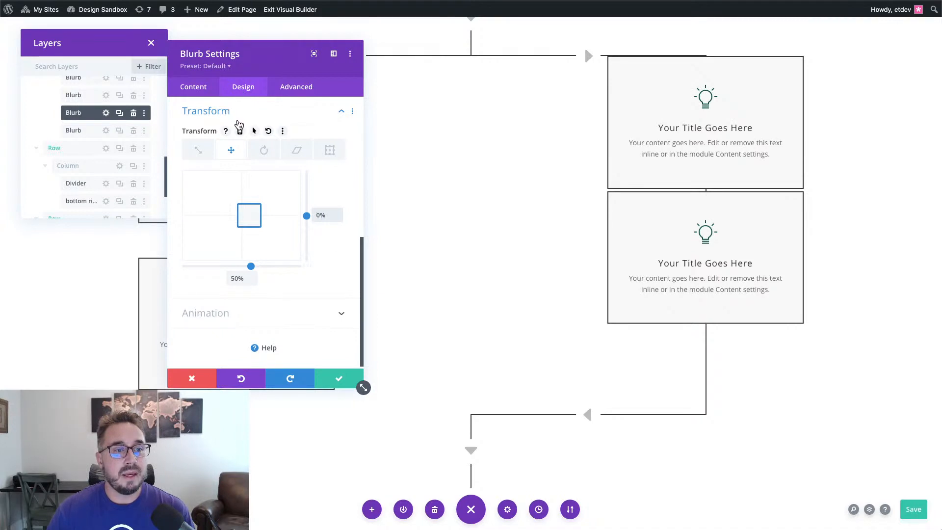
# - Give the upper right-branch blurb linked top and bottom margins of 70px, then save
pyautogui.click(237, 121)
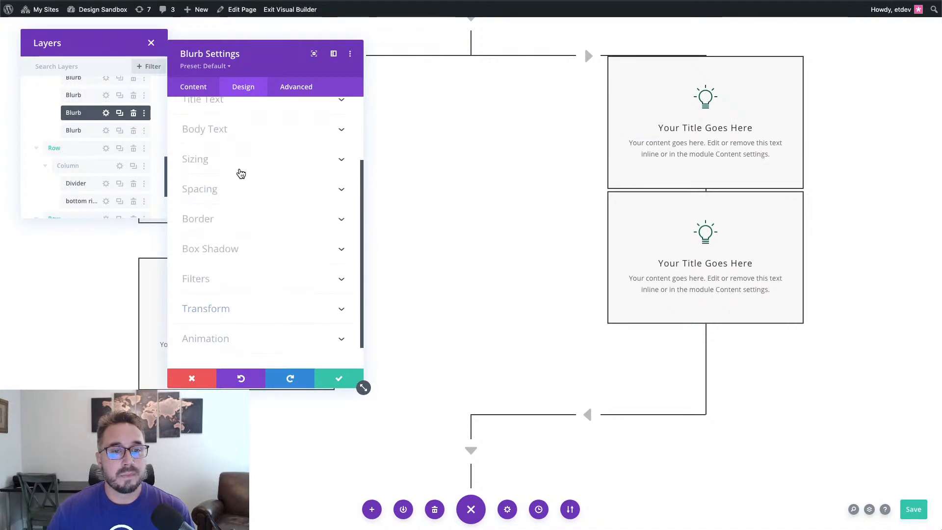
pyautogui.click(245, 163)
pyautogui.scroll(-5, 248, 206)
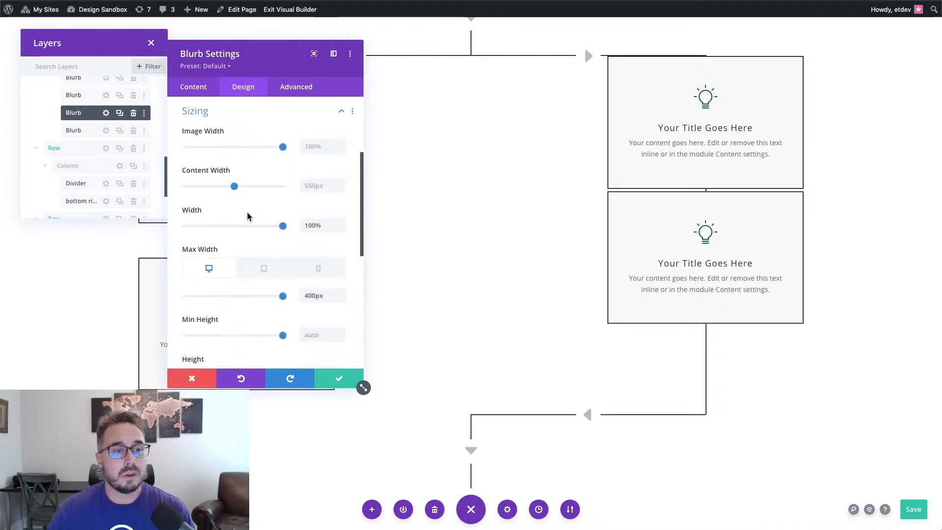
pyautogui.click(247, 162)
pyautogui.click(197, 147)
pyautogui.write('7')
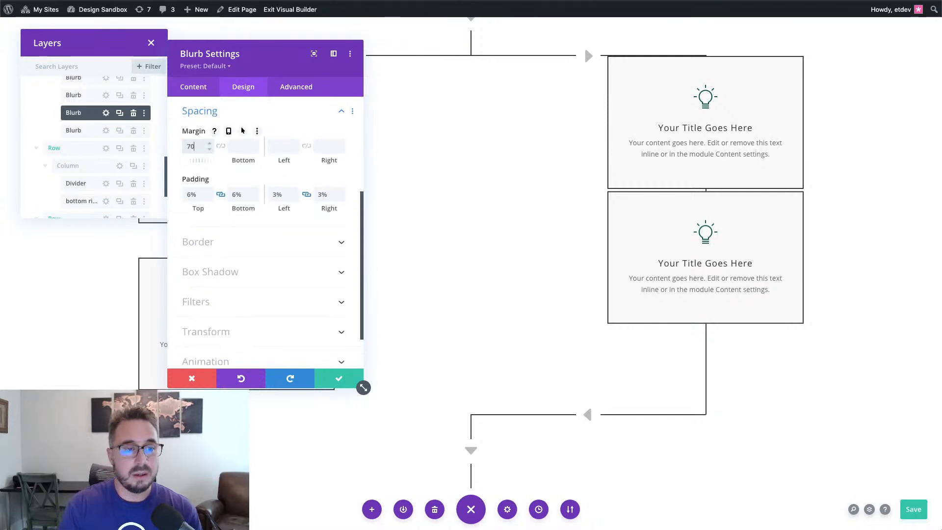
pyautogui.write('0')
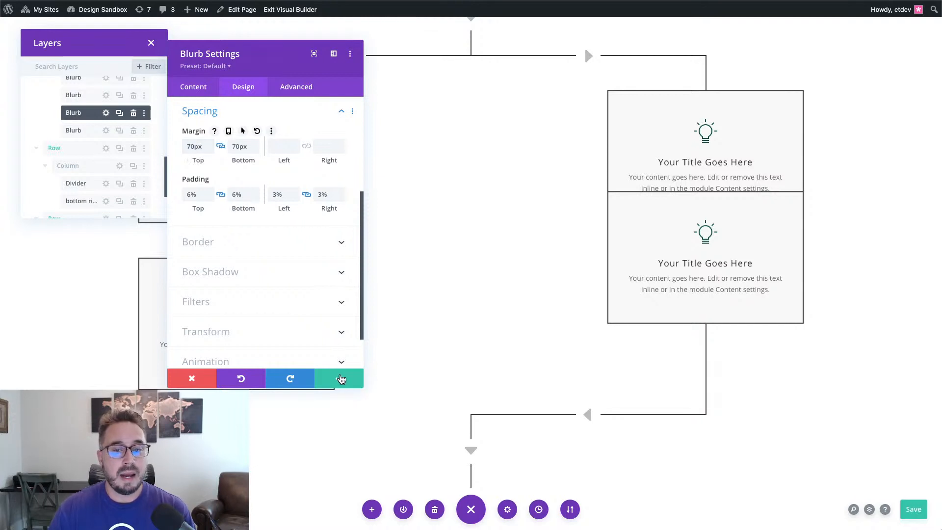
pyautogui.press('super+s')
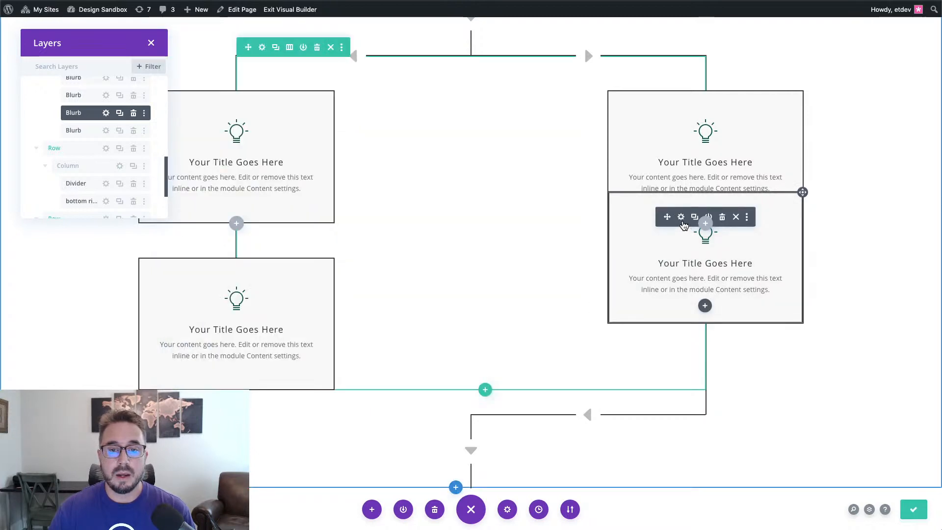
# - Set the lower right-branch blurb's top margin to 70px and save its settings
pyautogui.click(682, 221)
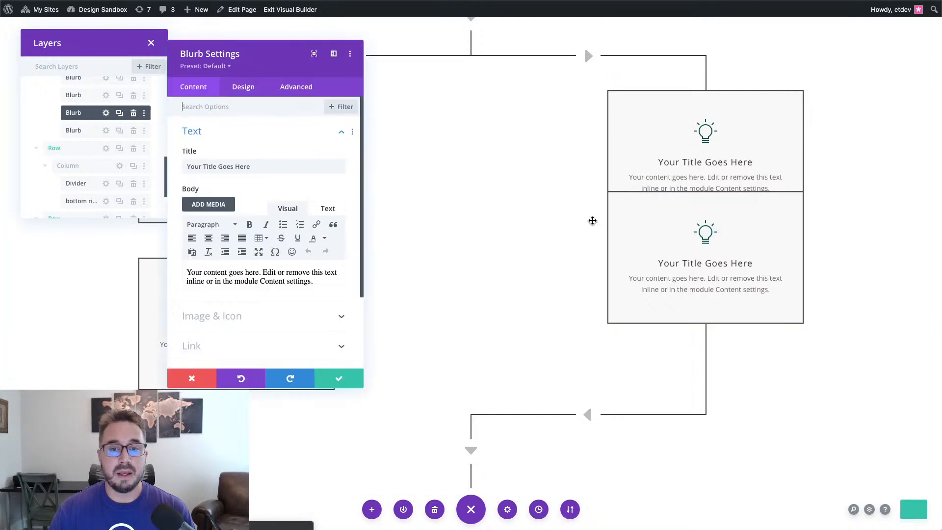
pyautogui.click(250, 90)
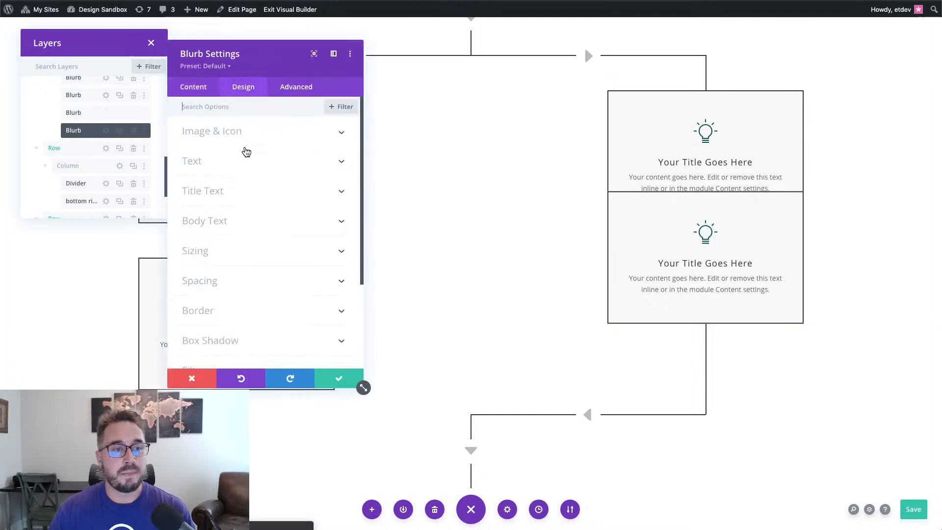
pyautogui.click(252, 255)
pyautogui.scroll(-3, 249, 253)
pyautogui.scroll(-5, 250, 253)
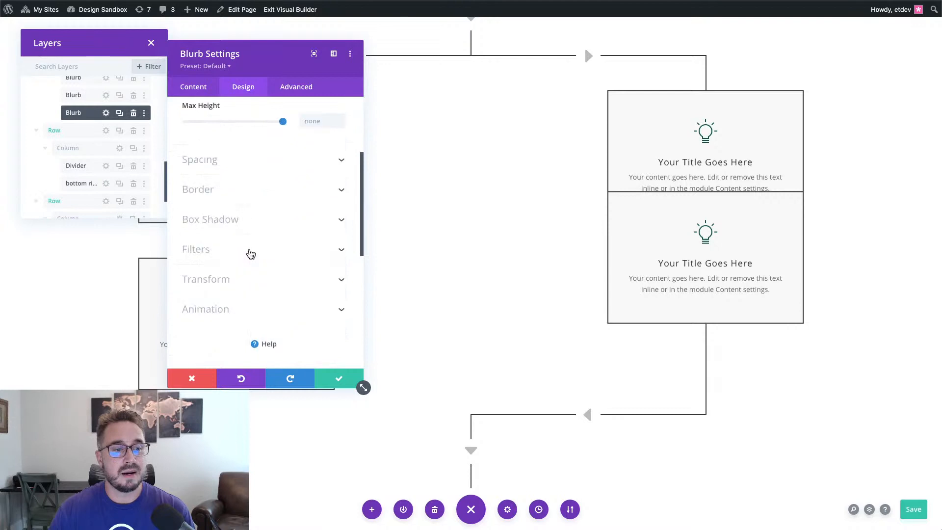
pyautogui.scroll(1, 240, 161)
pyautogui.click(241, 178)
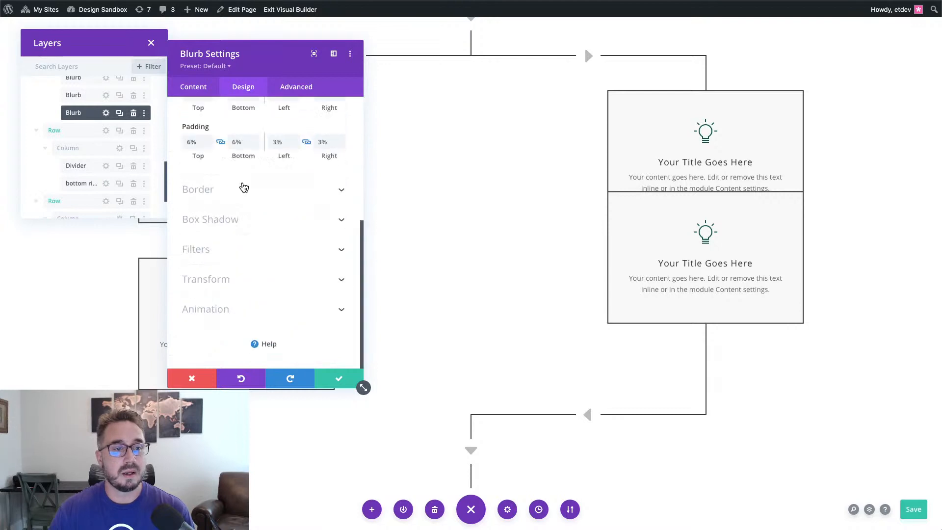
pyautogui.click(197, 147)
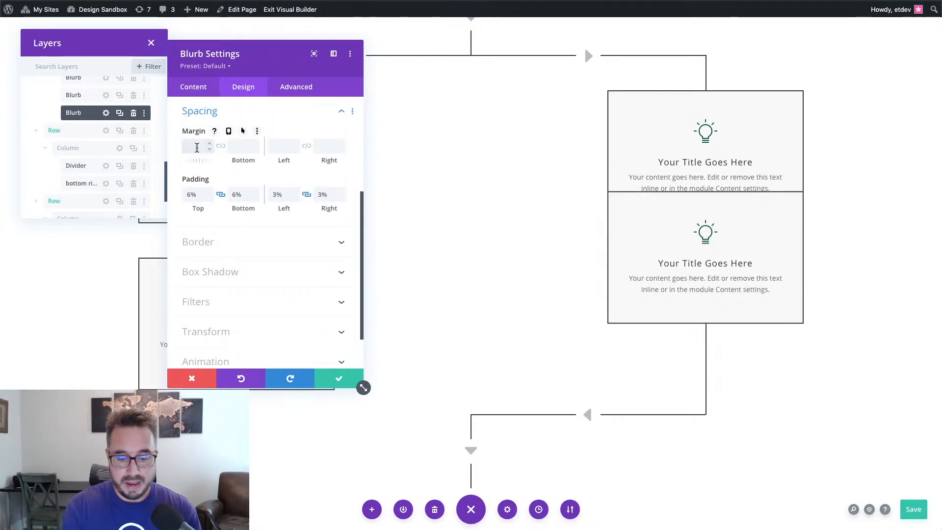
pyautogui.write('70px')
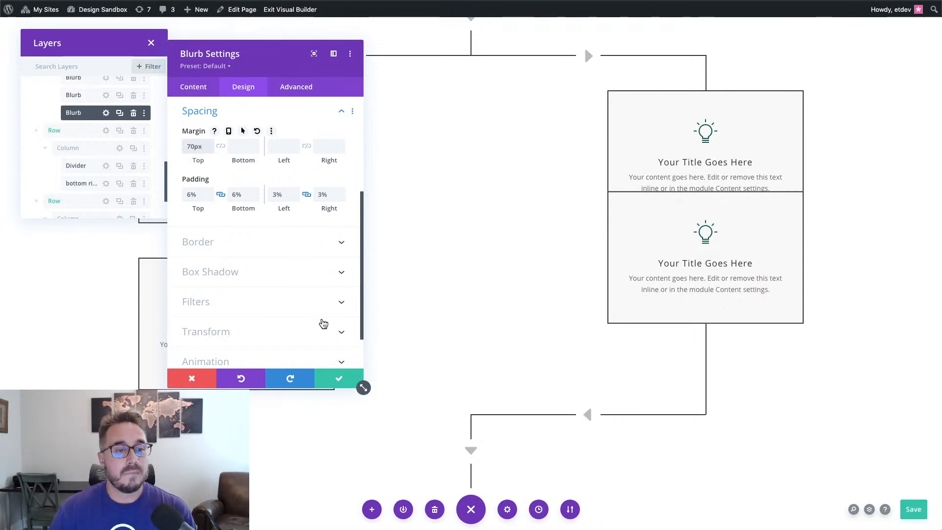
pyautogui.click(340, 378)
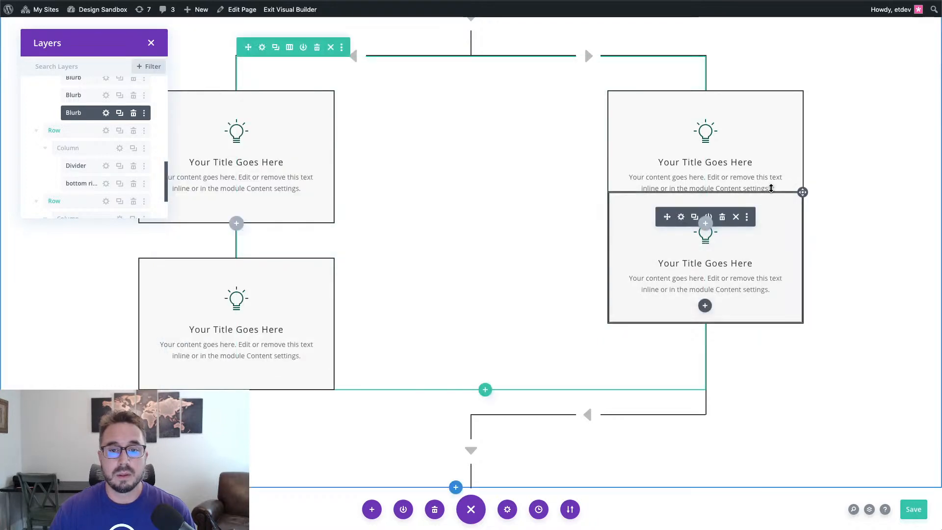
# - Adjust the lower right-branch blurb's vertical translate so it aligns with the lower left blurb, and save its settings
pyautogui.click(680, 217)
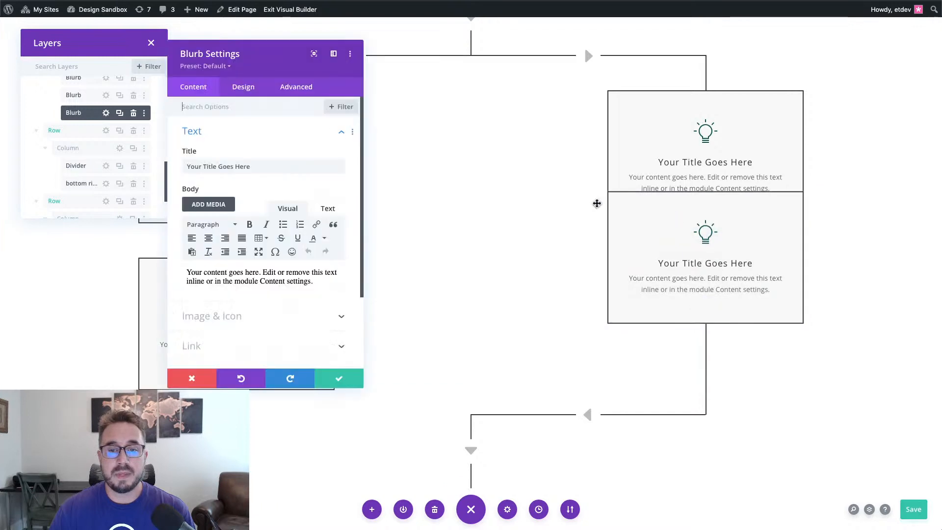
pyautogui.click(243, 89)
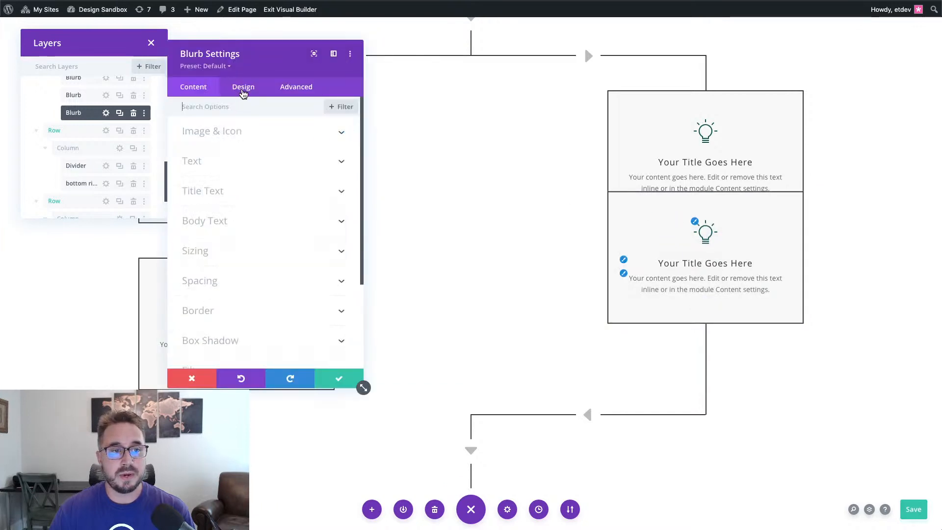
pyautogui.scroll(-5, 260, 273)
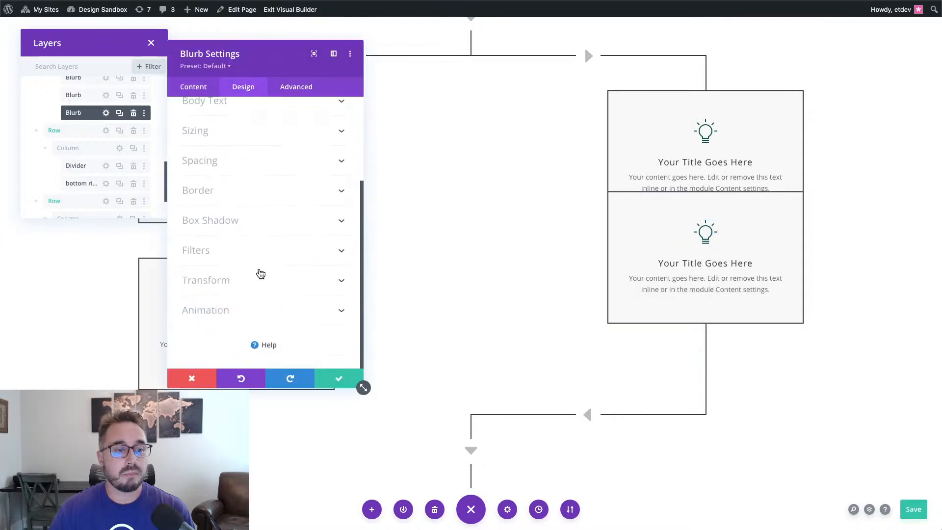
pyautogui.click(261, 295)
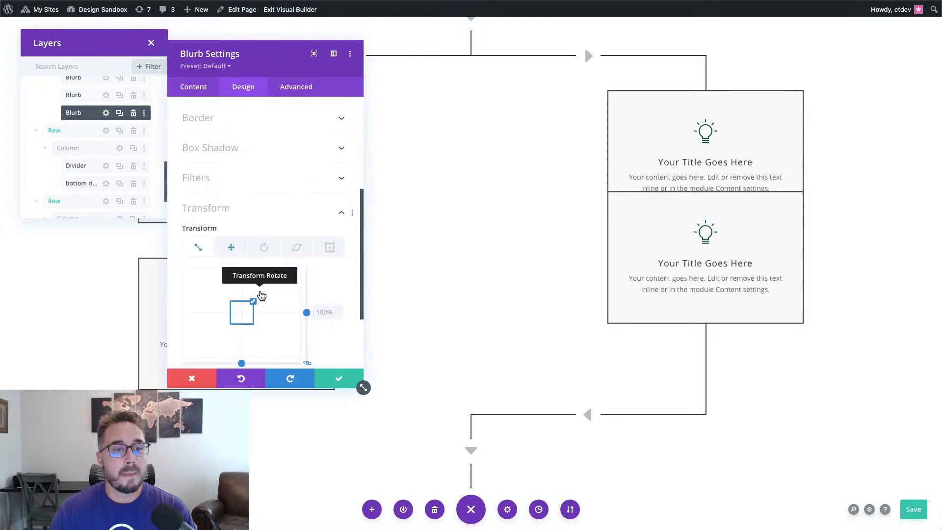
pyautogui.scroll(-2, 246, 248)
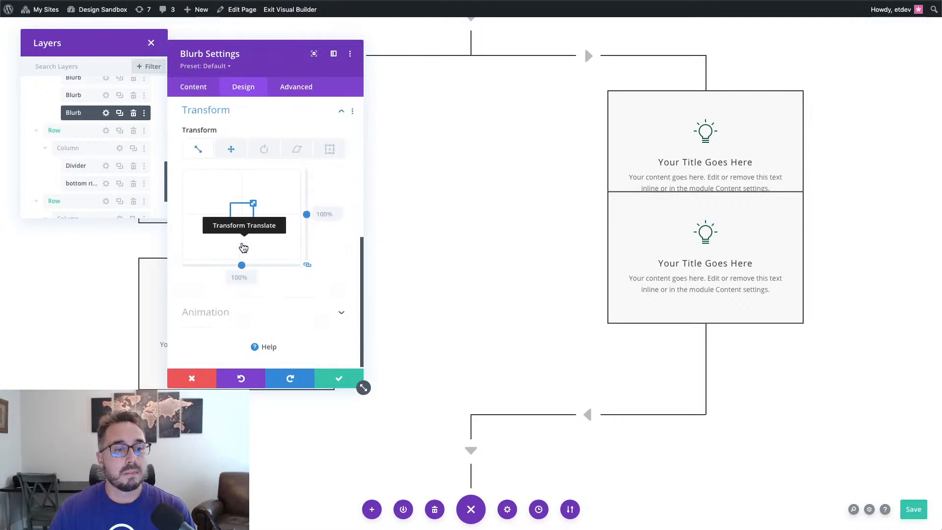
pyautogui.click(233, 151)
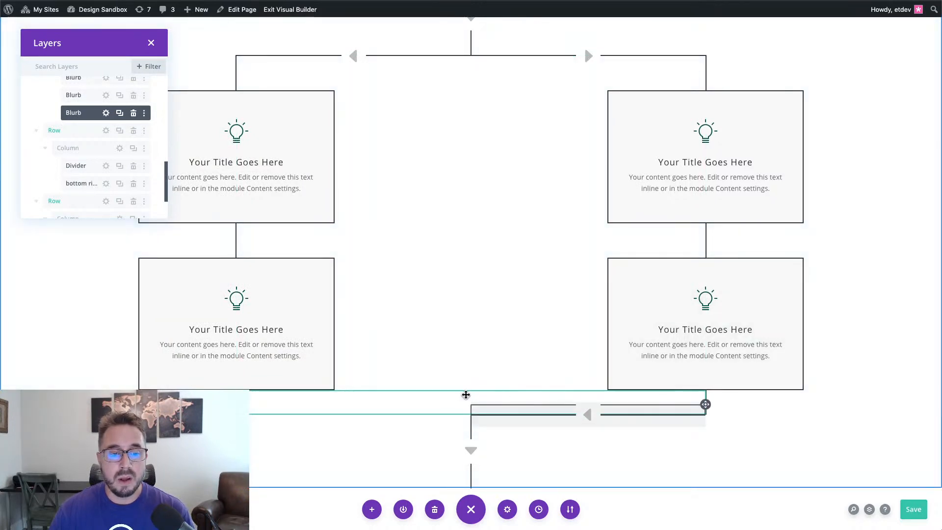
# - Set the right border width to 0px on the connector row below the blurbs and give it a left border instead
pyautogui.moveTo(417, 401)
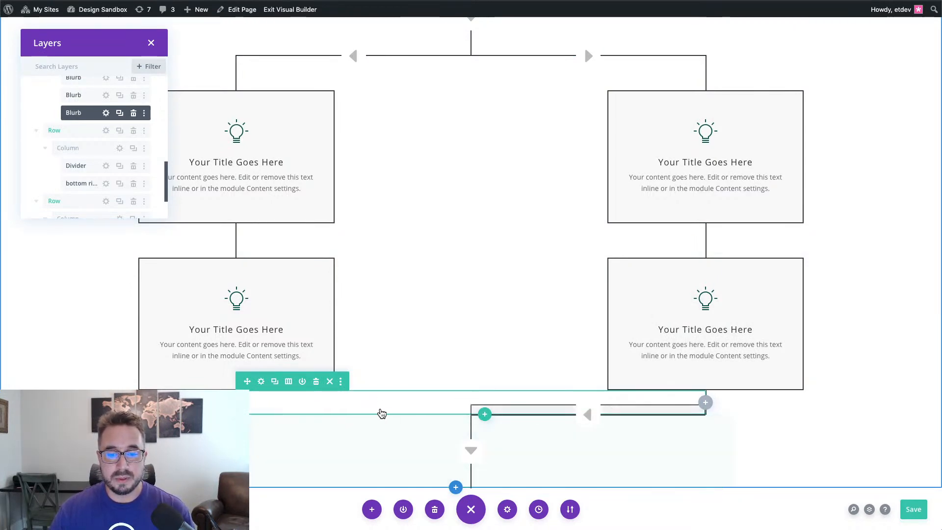
pyautogui.click(261, 382)
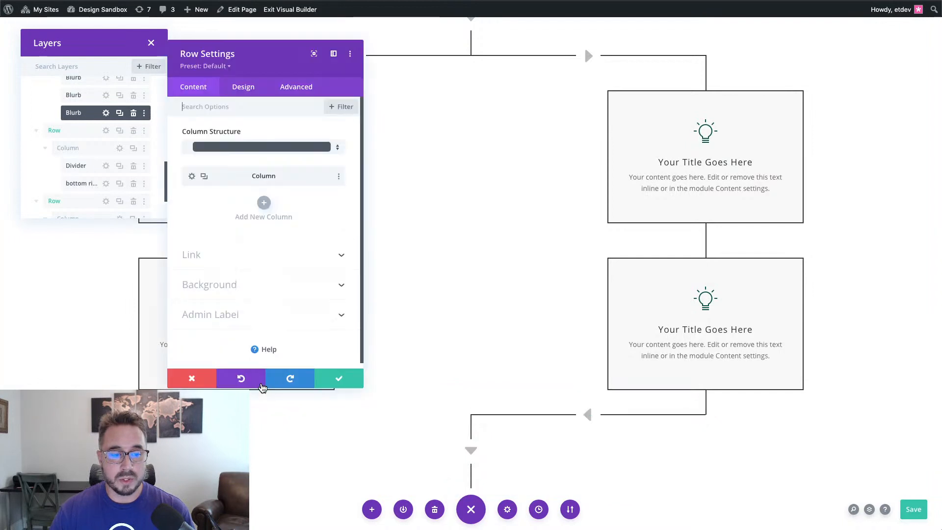
pyautogui.moveTo(469, 68); pyautogui.dragTo(797, 56)
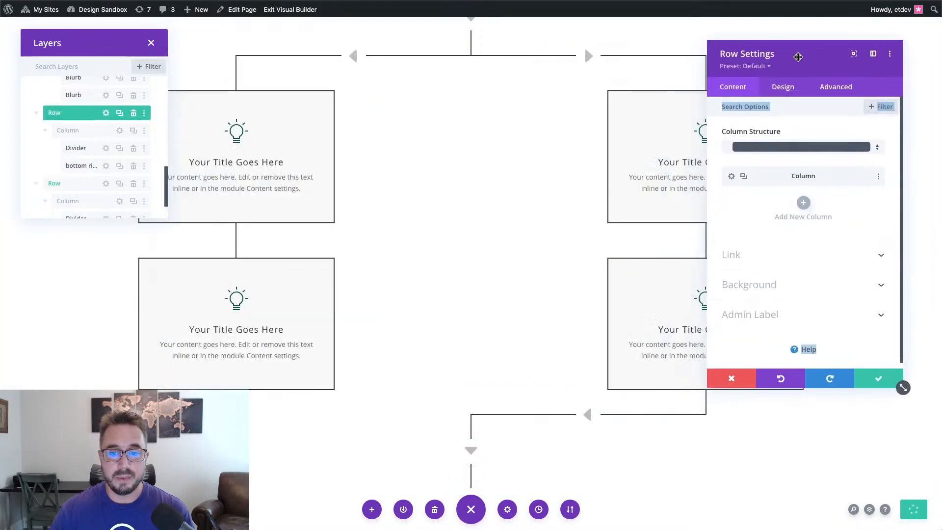
pyautogui.click(783, 90)
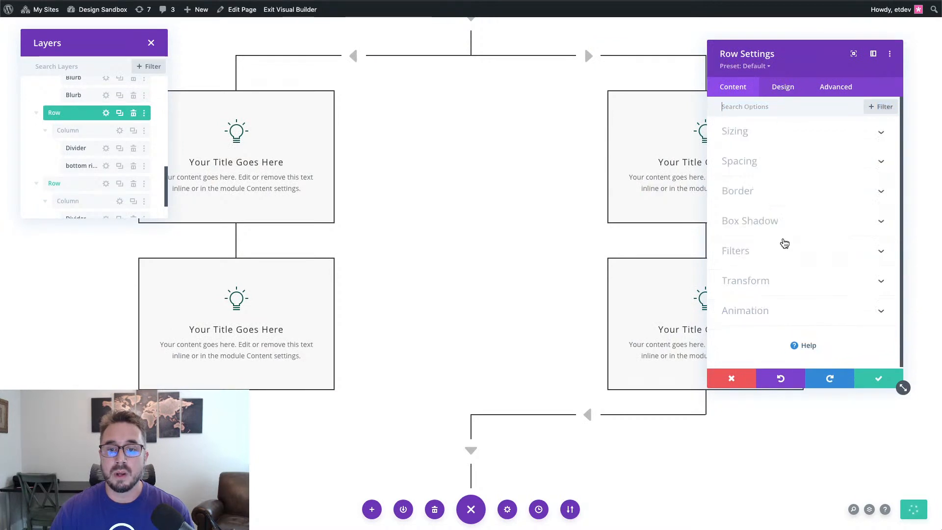
pyautogui.click(768, 189)
pyautogui.click(804, 265)
pyautogui.scroll(-3, 828, 265)
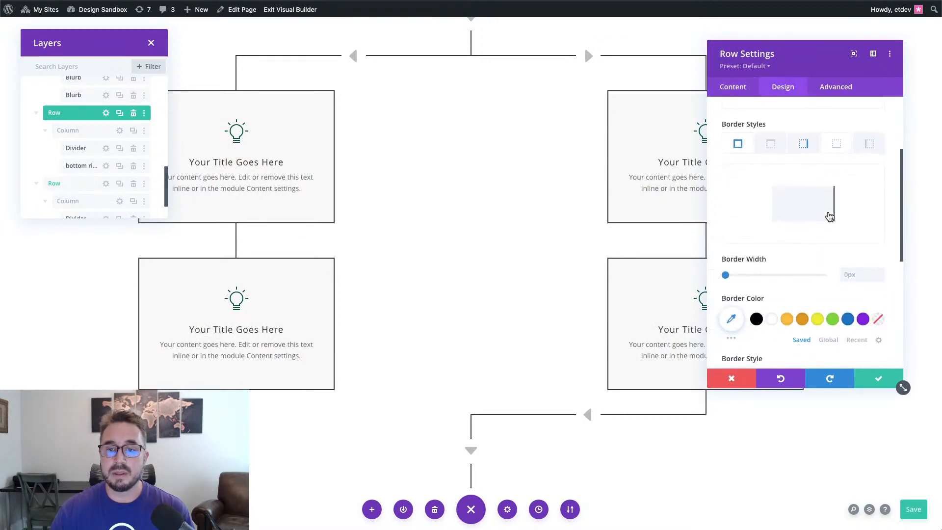
pyautogui.click(805, 151)
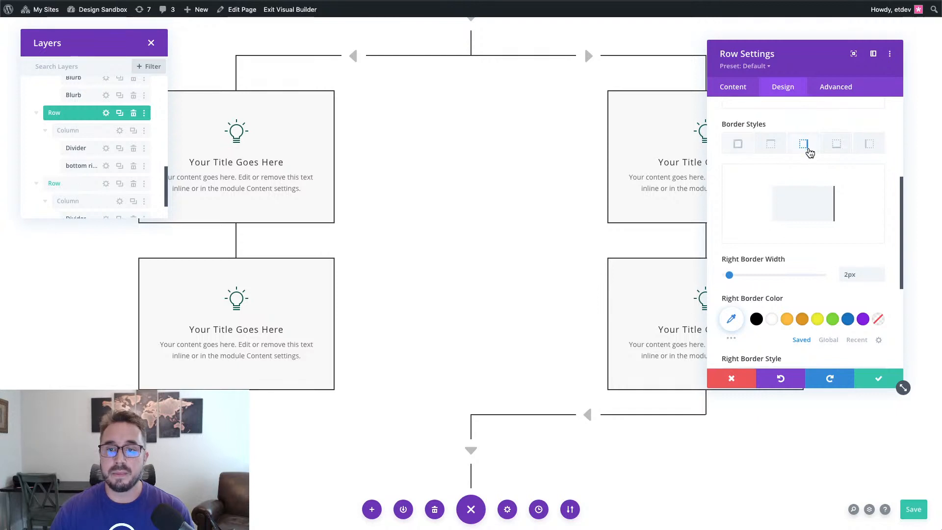
pyautogui.click(879, 278)
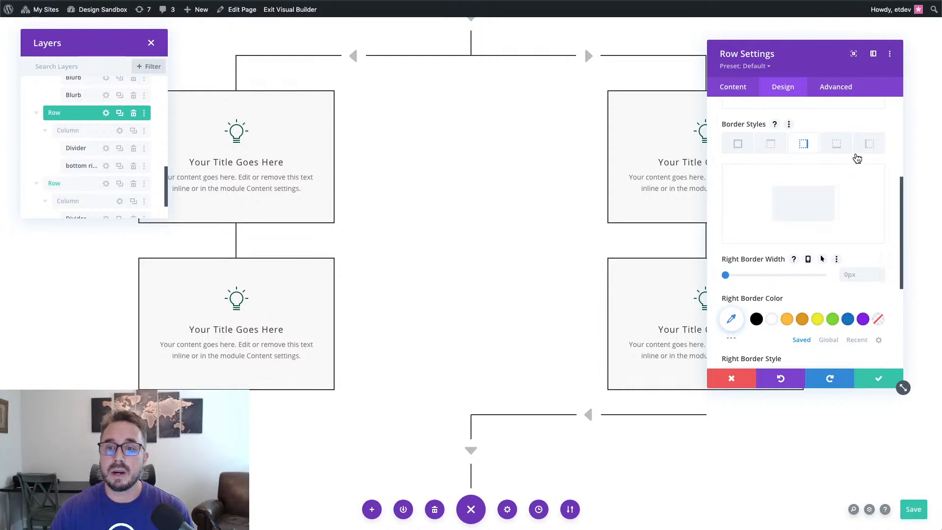
pyautogui.click(869, 144)
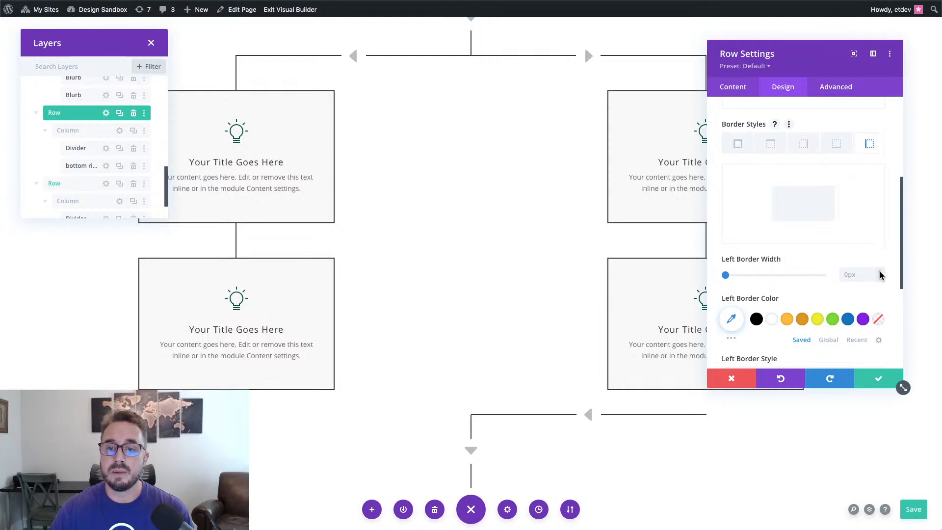
pyautogui.click(880, 275)
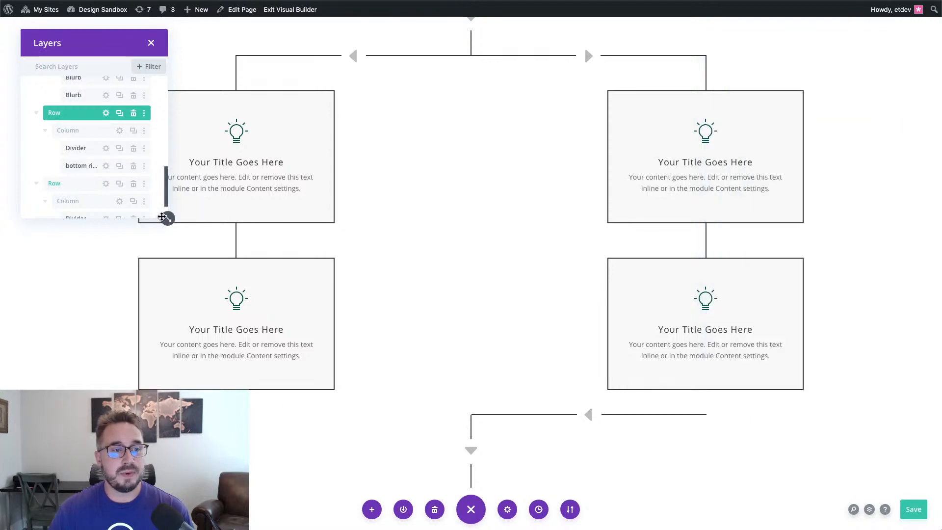
# - Move the absolutely positioned divider in the connector row below the blurbs to the bottom-left location and save its settings
pyautogui.moveTo(167, 218); pyautogui.dragTo(216, 224)
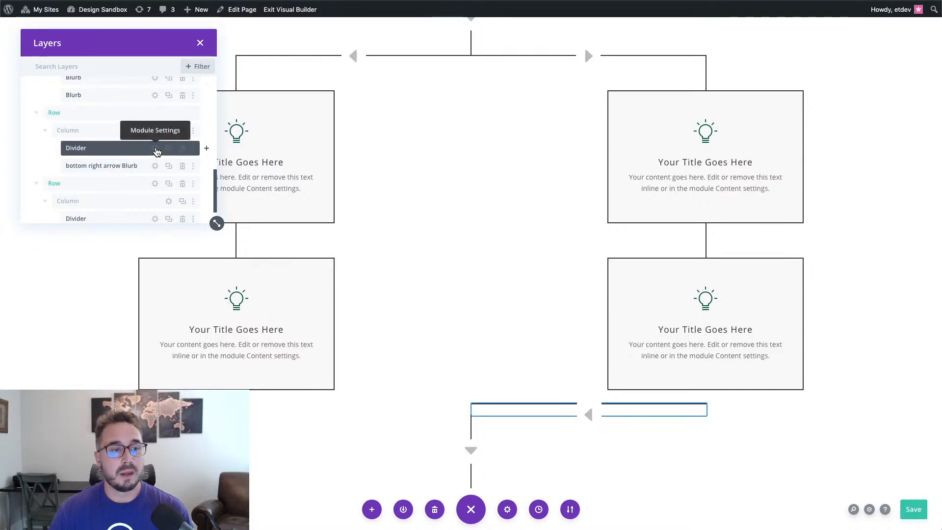
pyautogui.click(155, 149)
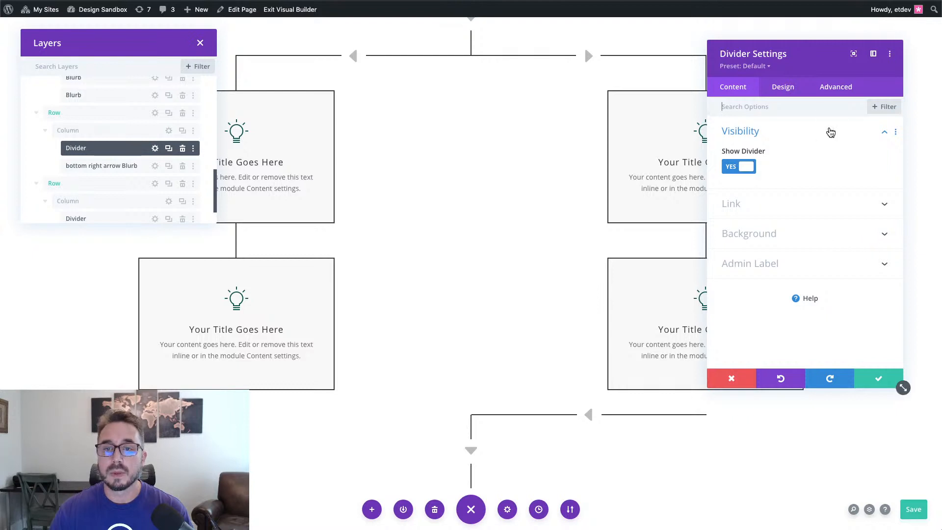
pyautogui.click(837, 88)
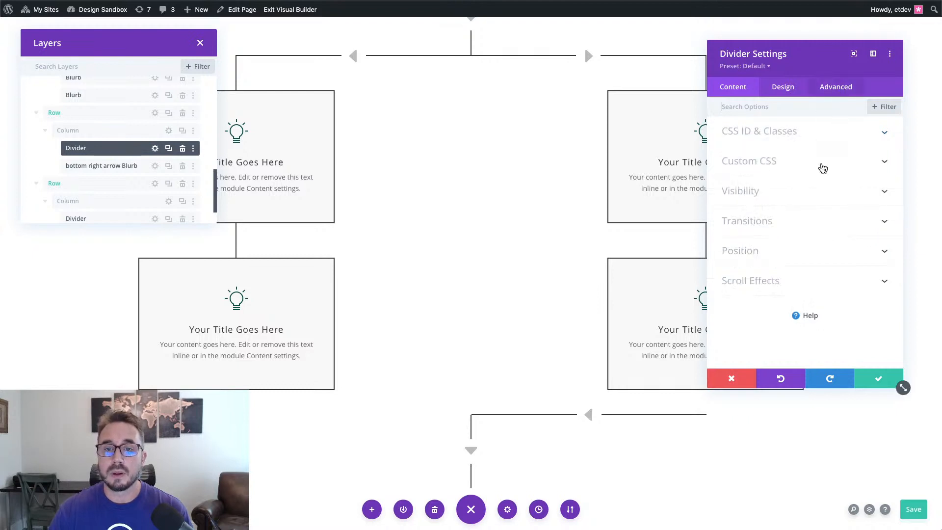
pyautogui.click(798, 259)
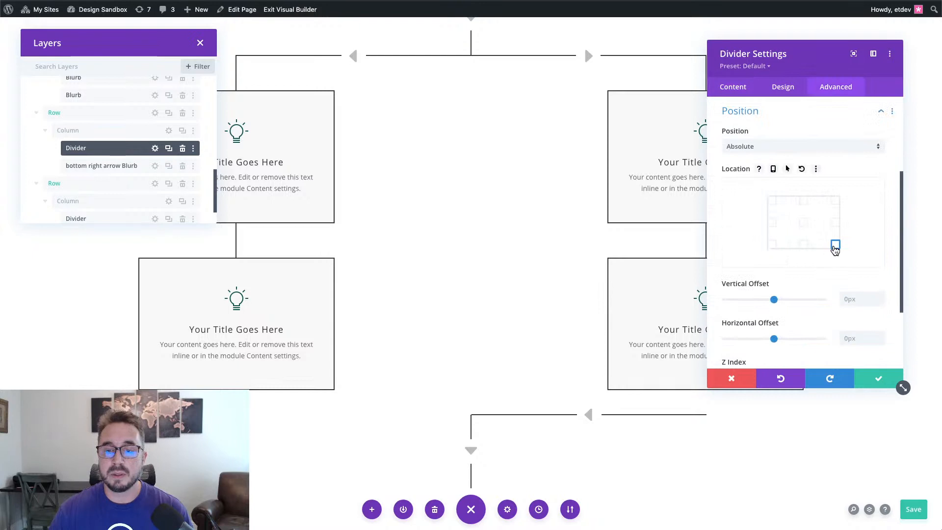
pyautogui.click(772, 245)
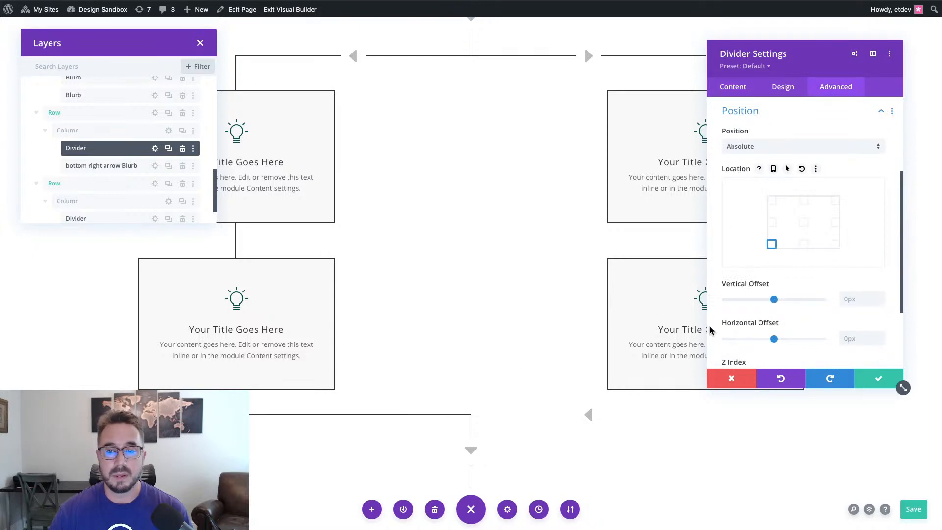
pyautogui.click(875, 381)
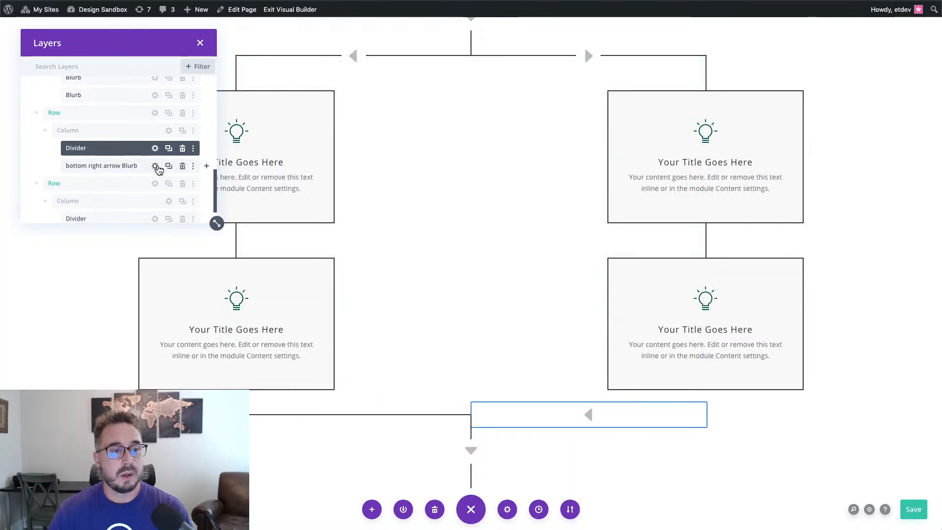
# - Set the module alignment of the bottom right arrow Blurb to left in its sizing settings
pyautogui.click(155, 166)
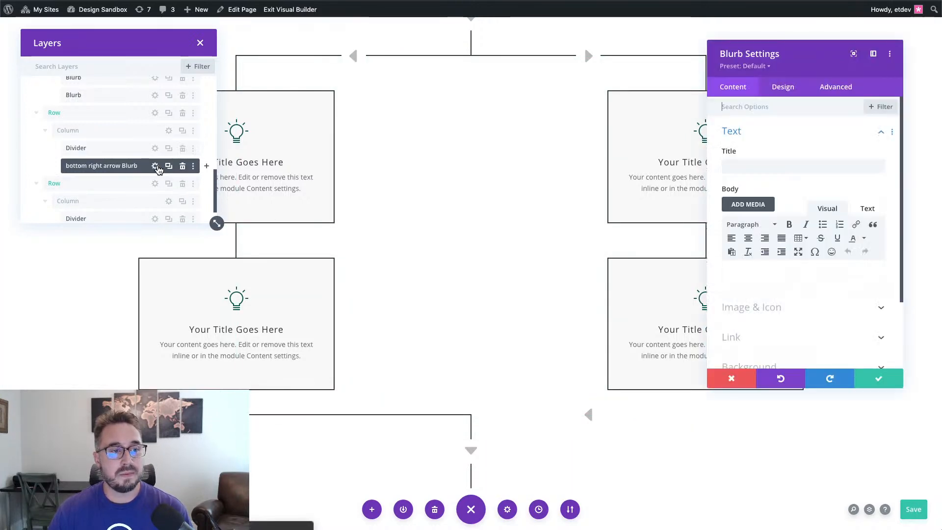
pyautogui.click(783, 88)
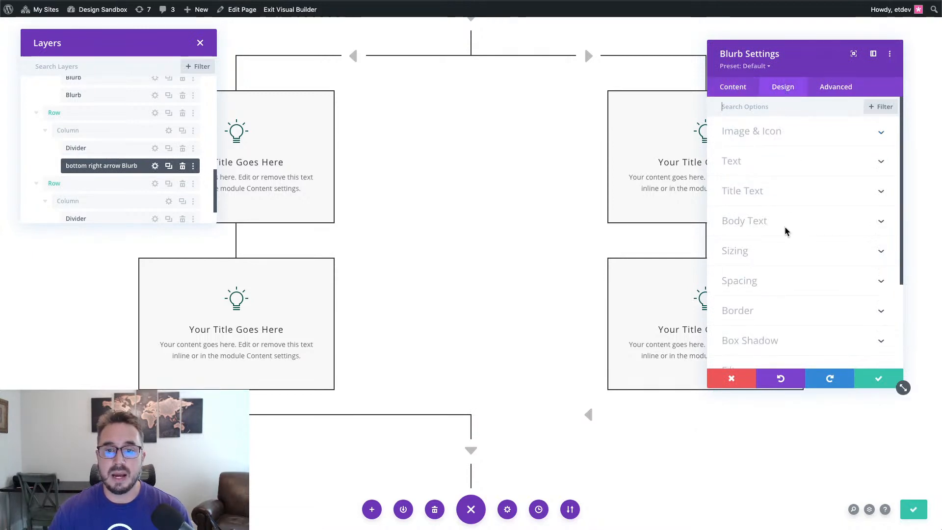
pyautogui.click(788, 260)
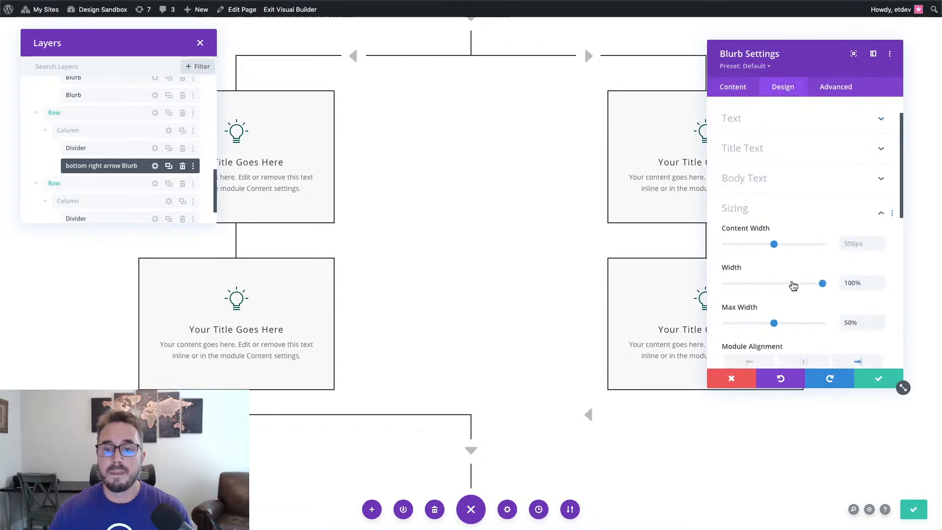
pyautogui.scroll(-3, 794, 287)
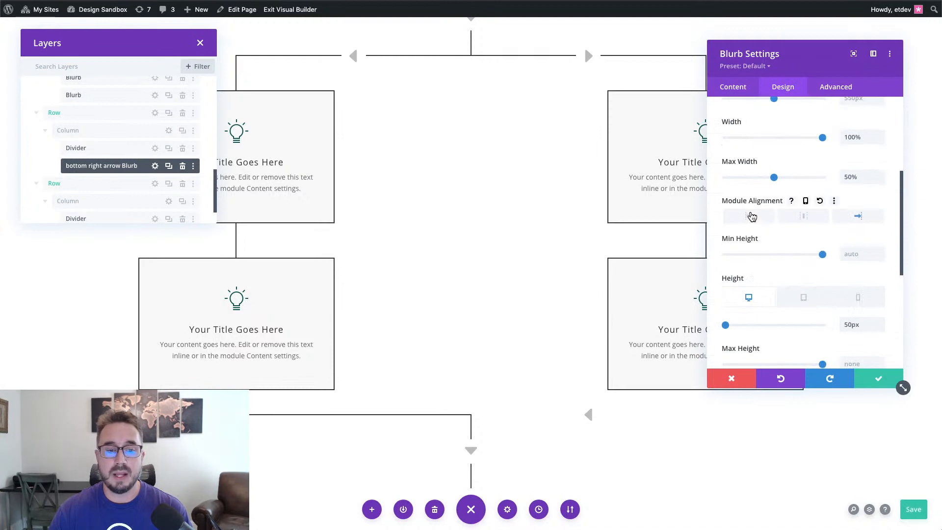
# - Change the arrow blurb's icon to the solid right-pointing triangle and save its settings
pyautogui.click(736, 92)
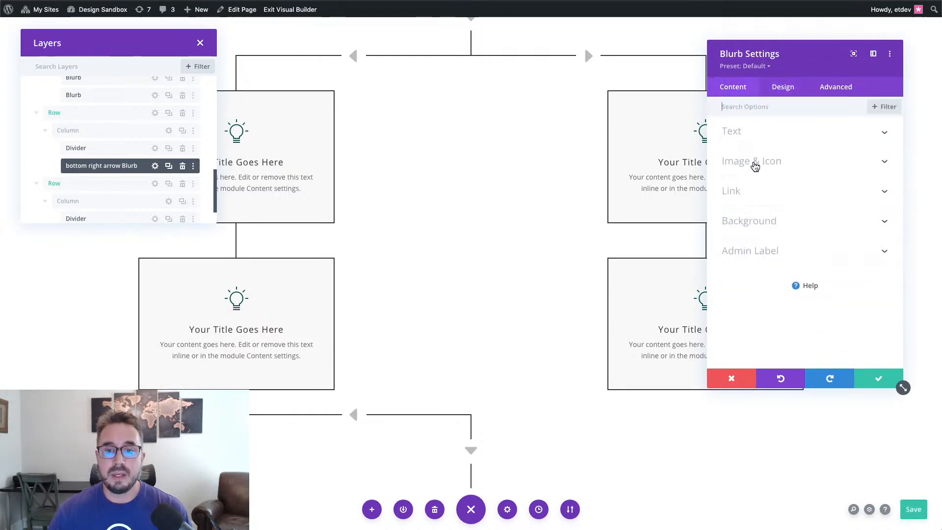
pyautogui.click(754, 164)
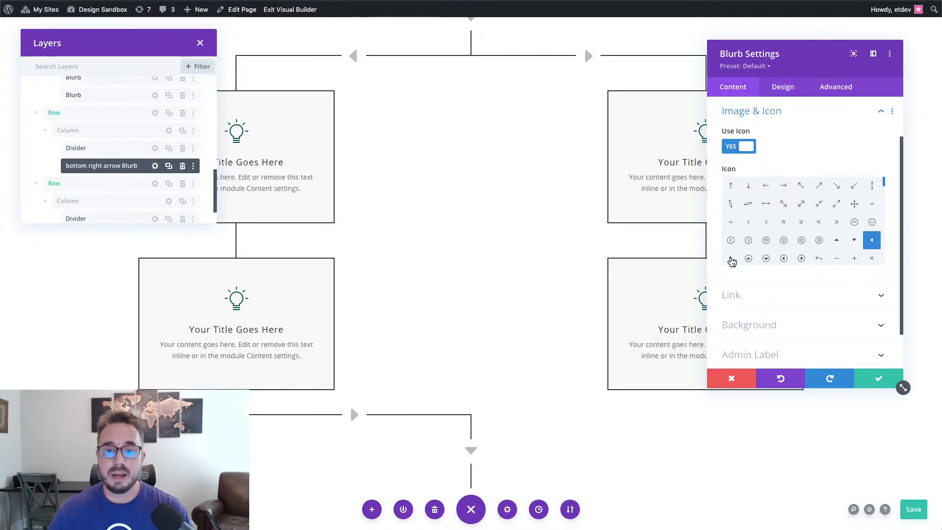
pyautogui.click(730, 258)
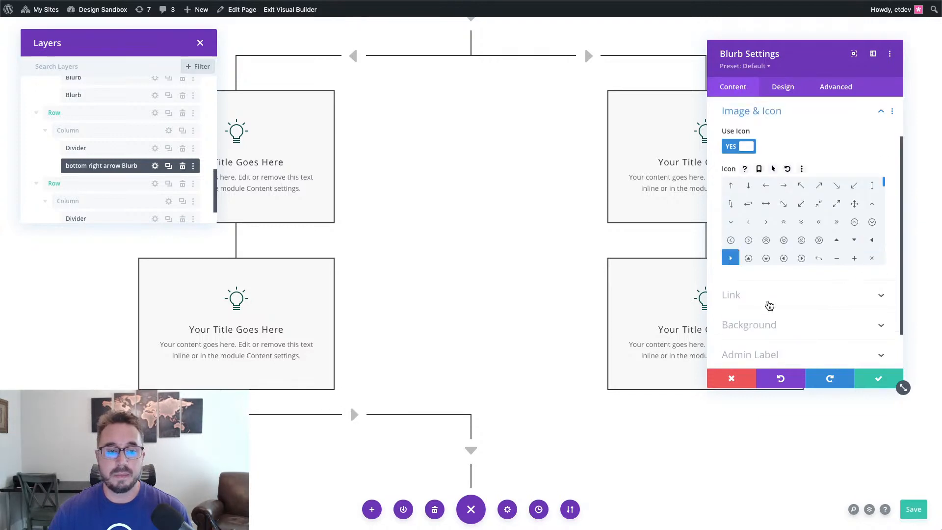
pyautogui.click(880, 381)
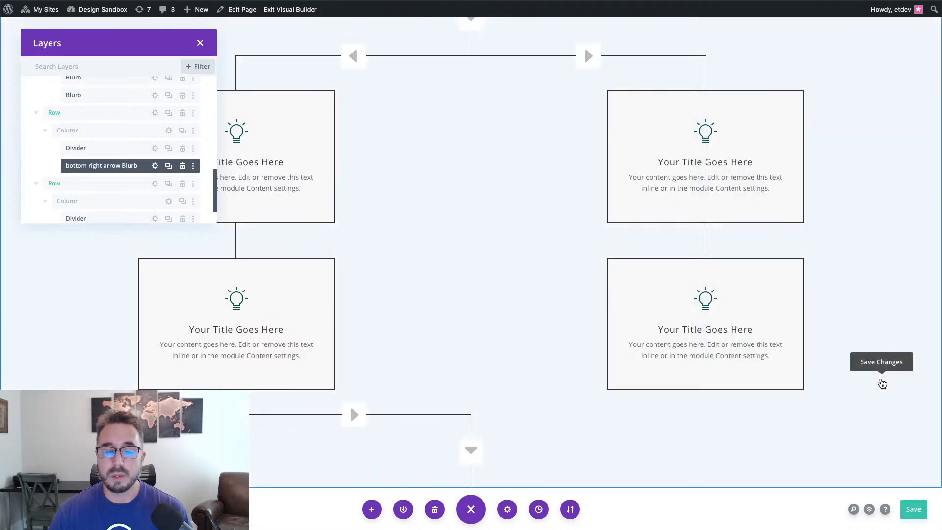
# - Copy the row holding the flowchart's topmost blurb and paste it below the last connector row
pyautogui.scroll(5, 677, 321)
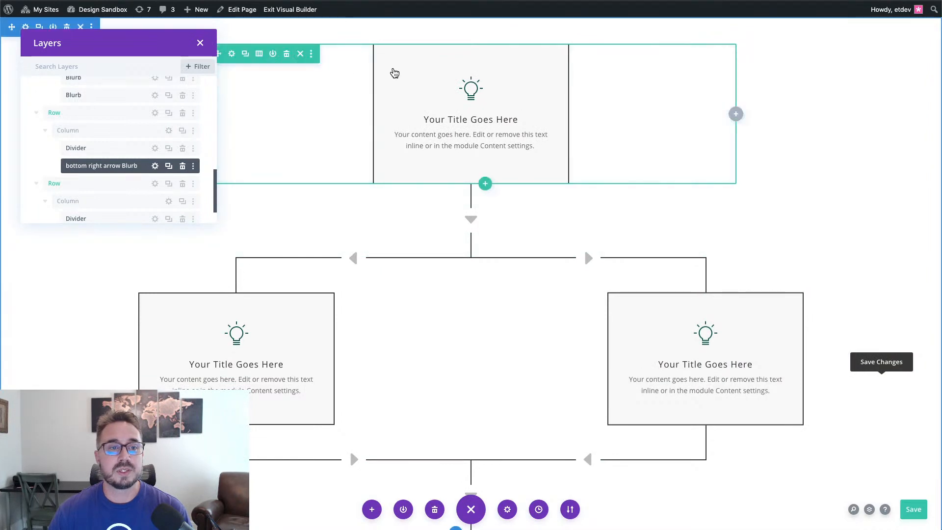
pyautogui.click(310, 55)
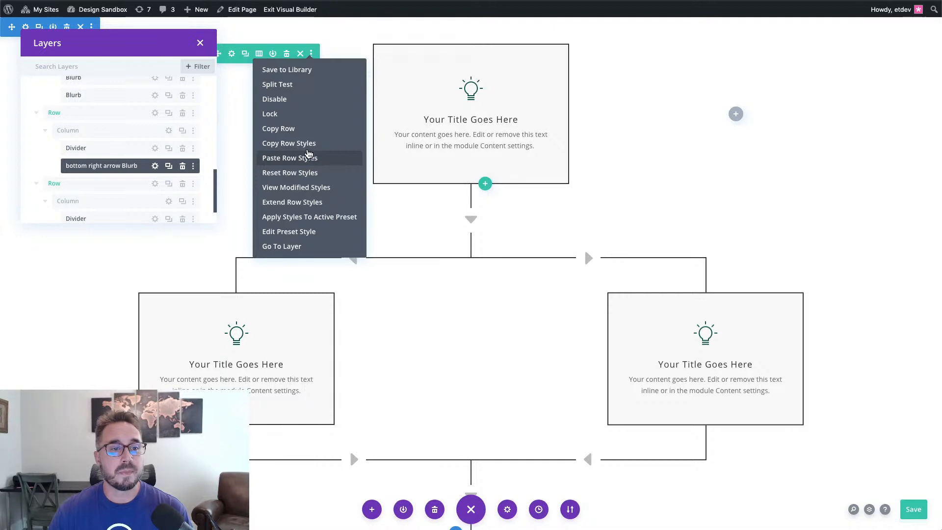
pyautogui.click(658, 180)
pyautogui.scroll(-20, 658, 180)
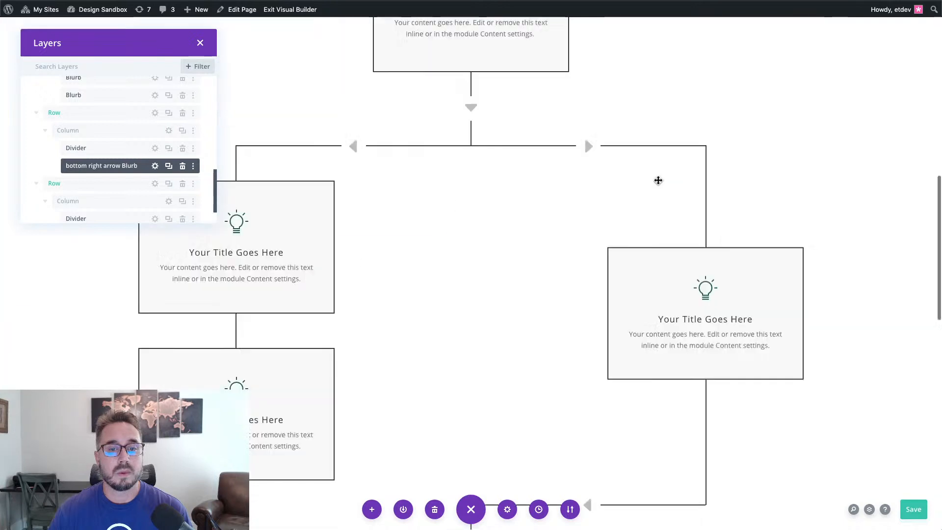
pyautogui.scroll(-3, 658, 180)
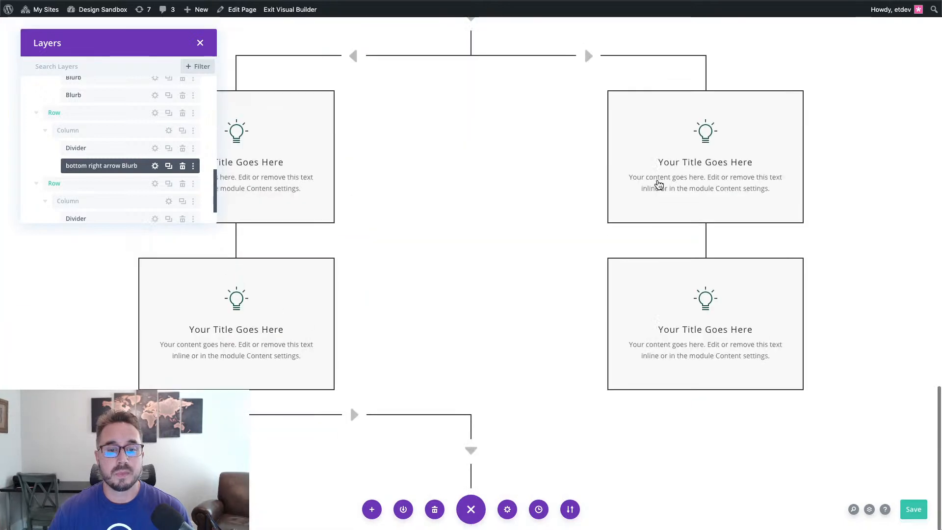
pyautogui.rightClick(543, 475)
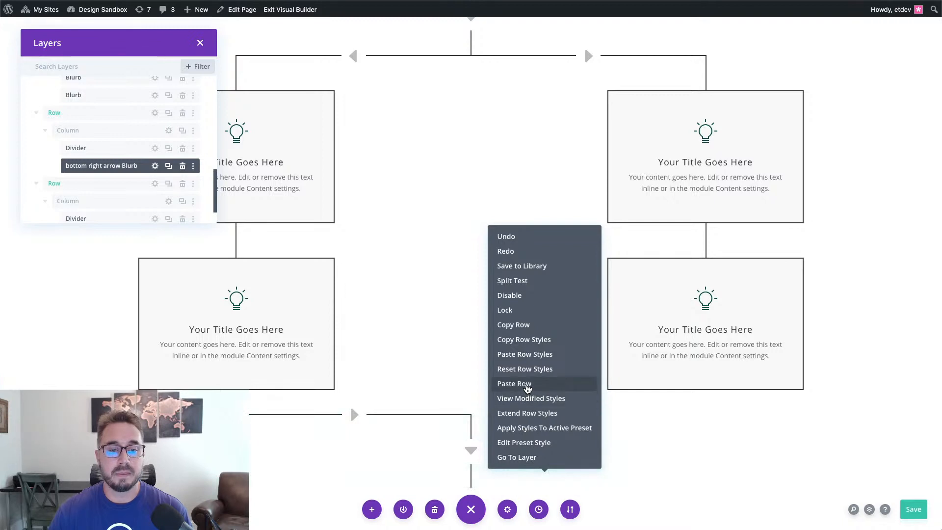
pyautogui.click(528, 384)
pyautogui.scroll(-3, 611, 368)
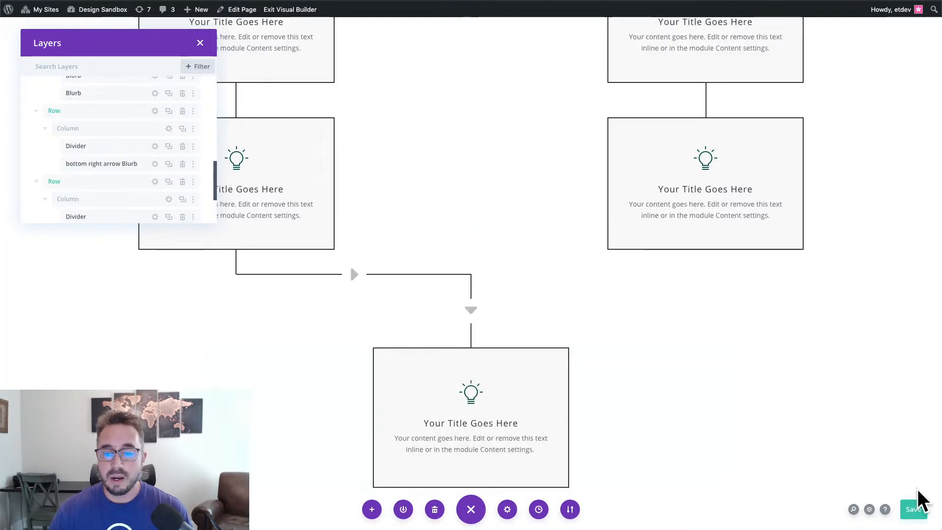
# - Save the page and open its live version in a new browser tab
pyautogui.click(915, 508)
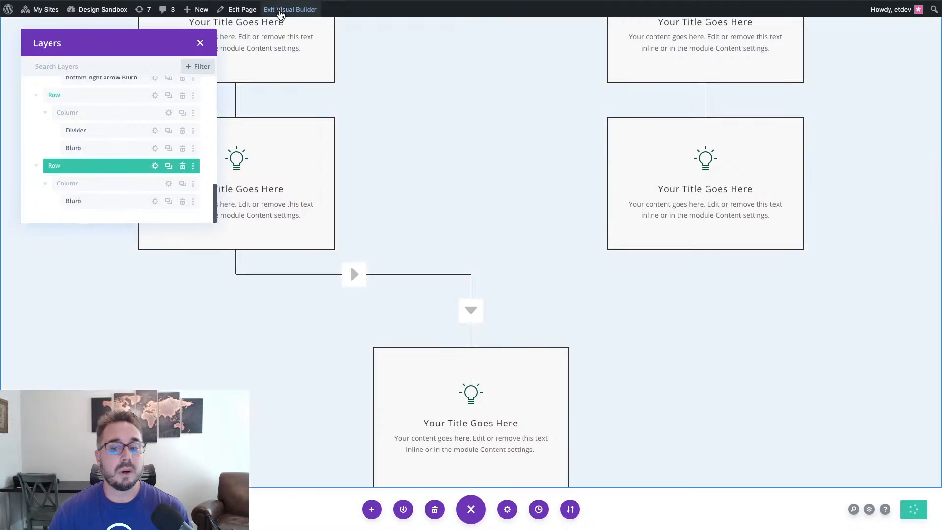
pyautogui.rightClick(280, 13)
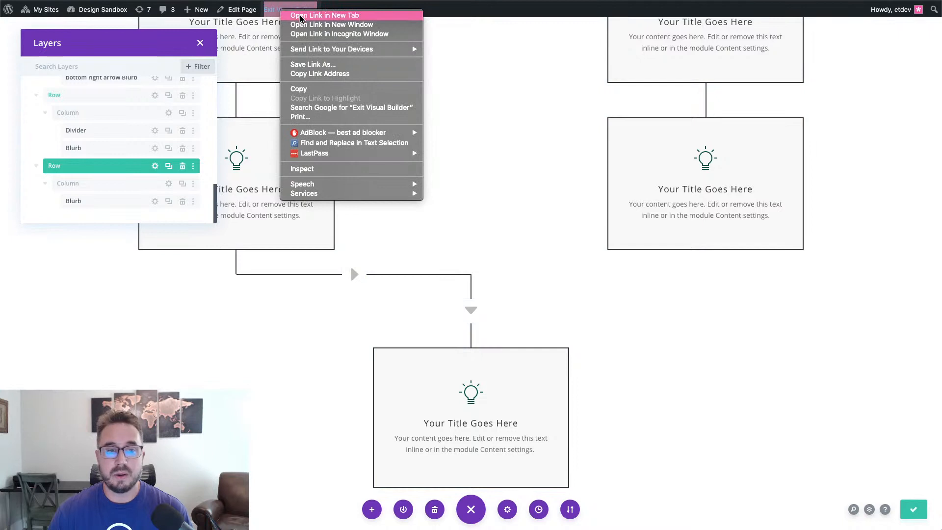
pyautogui.click(300, 15)
pyautogui.hotkey('ctrl', 'Tab')
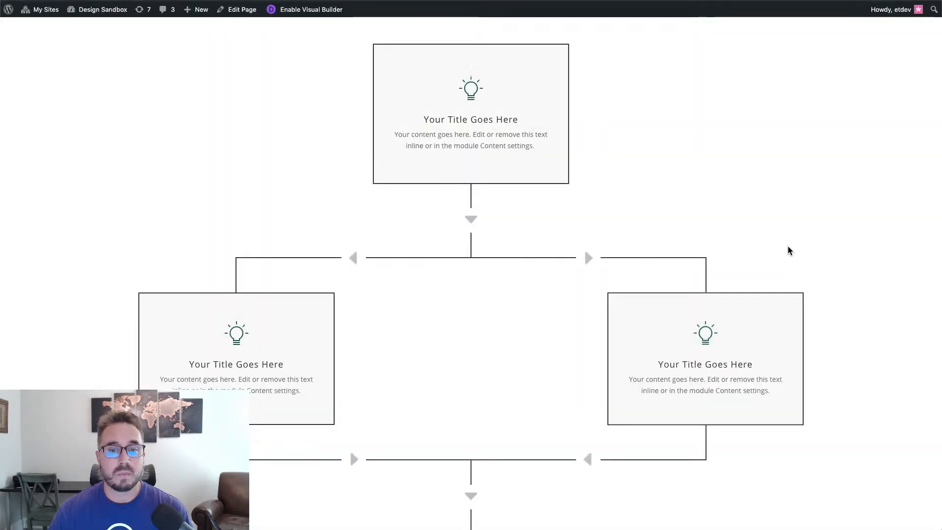
# - Examine the connectors between all flowchart sections on the live page and in the builder's layers
pyautogui.scroll(-8, 830, 238)
pyautogui.scroll(-10, 830, 239)
pyautogui.scroll(-7, 830, 239)
pyautogui.scroll(6, 830, 239)
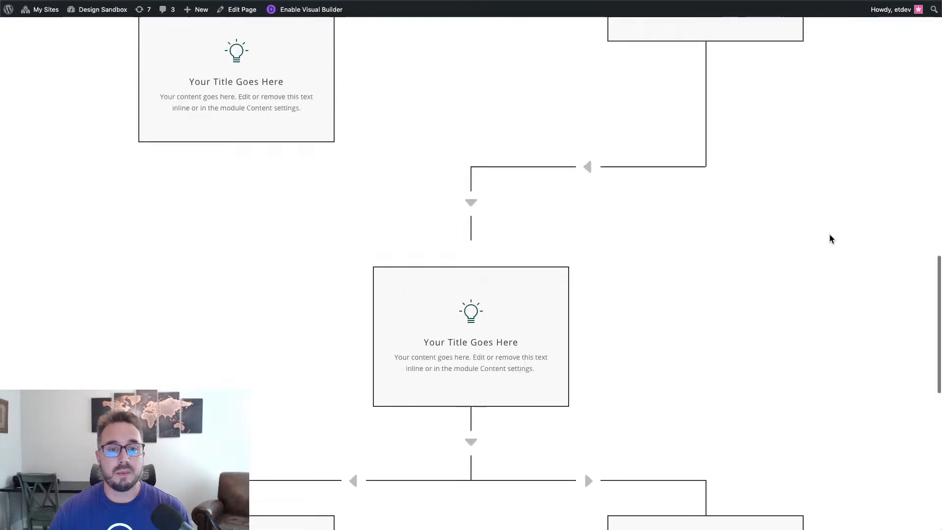
pyautogui.scroll(7, 502, 304)
pyautogui.scroll(7, 502, 303)
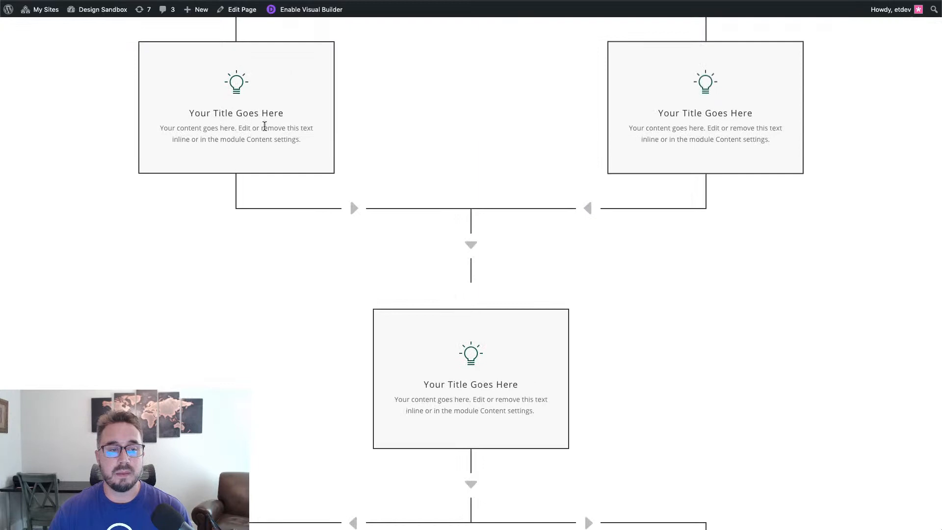
pyautogui.scroll(-10, 378, 166)
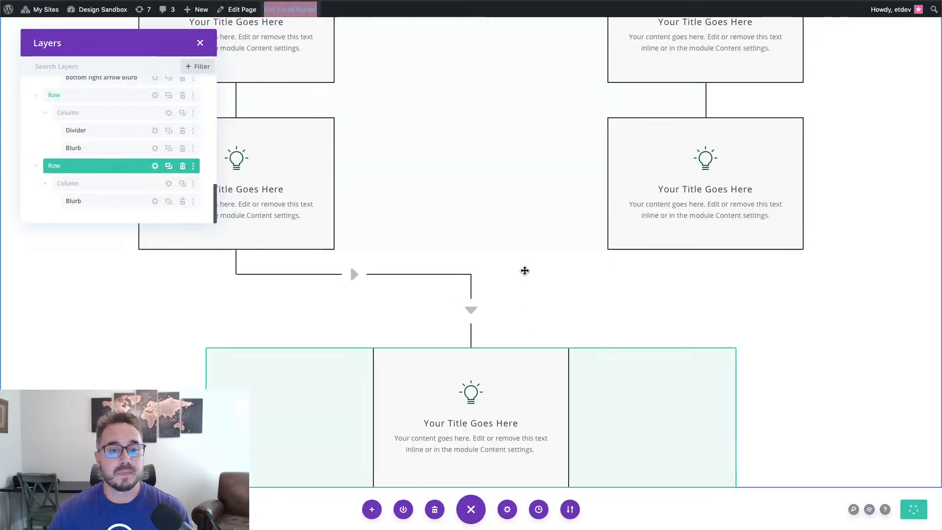
pyautogui.scroll(1, 42, 153)
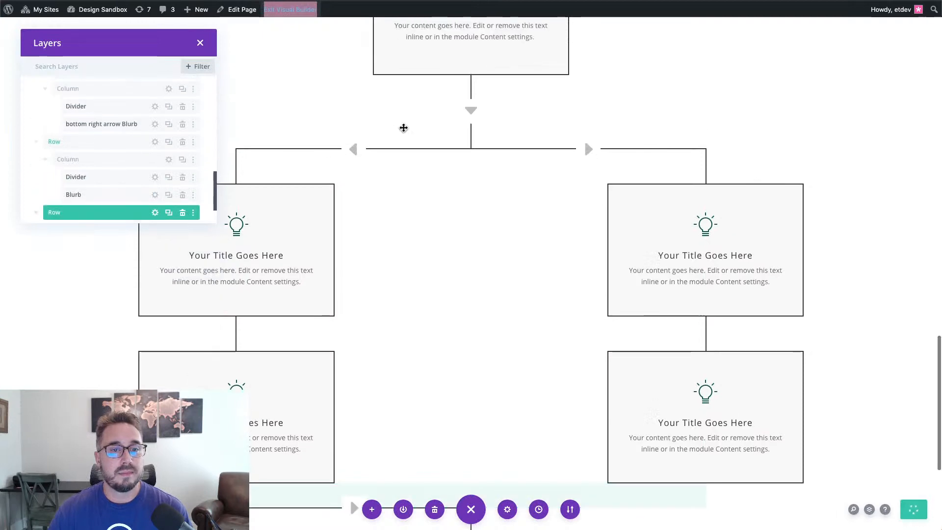
pyautogui.scroll(5, 405, 128)
pyautogui.scroll(1, 406, 149)
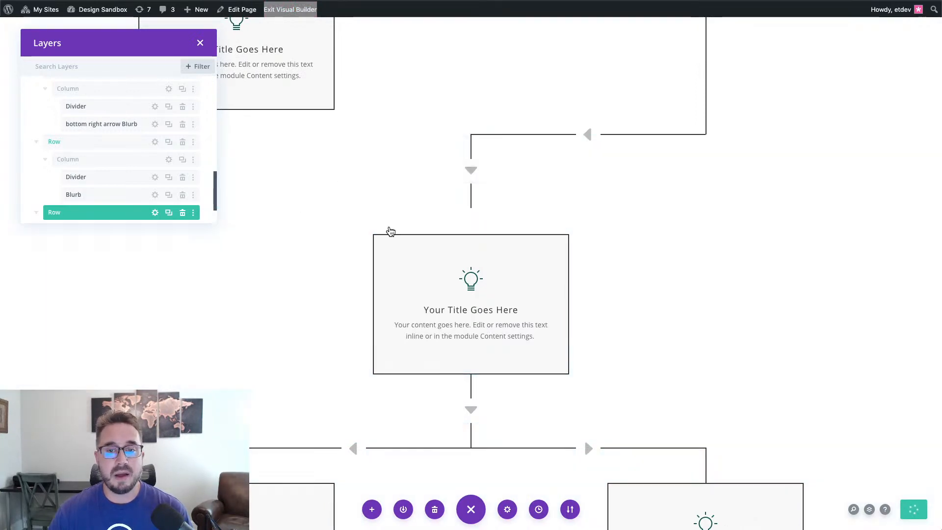
pyautogui.scroll(5, 118, 143)
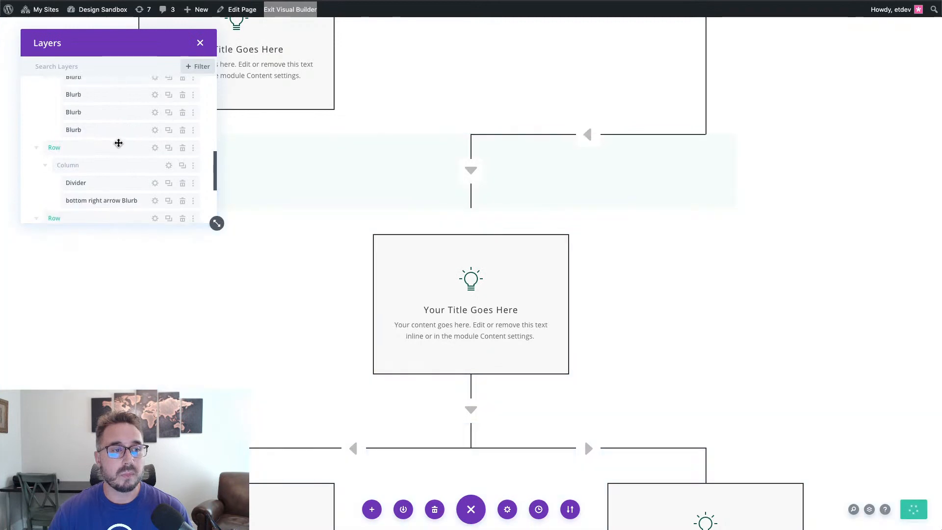
pyautogui.scroll(3, 118, 143)
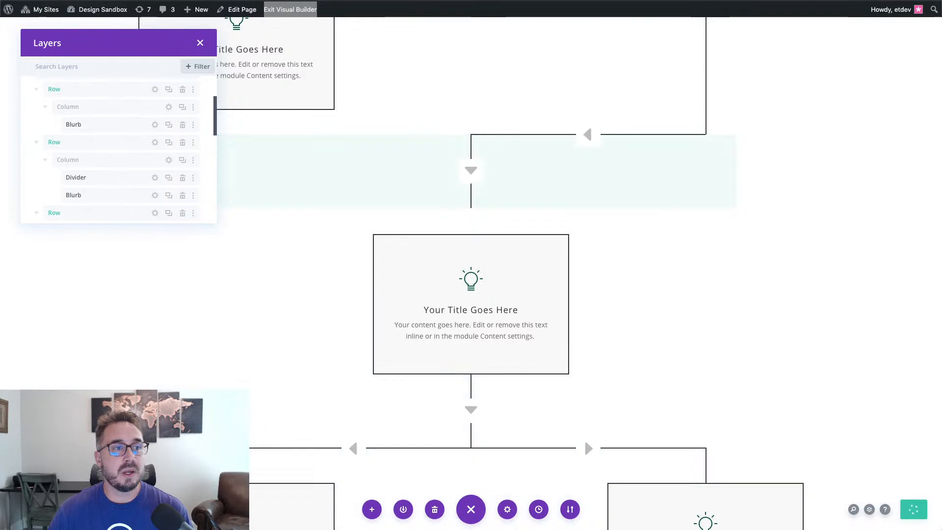
# - Switch to the finished flowchart page and review its styled top blurb, varied icons and section connectors
pyautogui.click(233, 1)
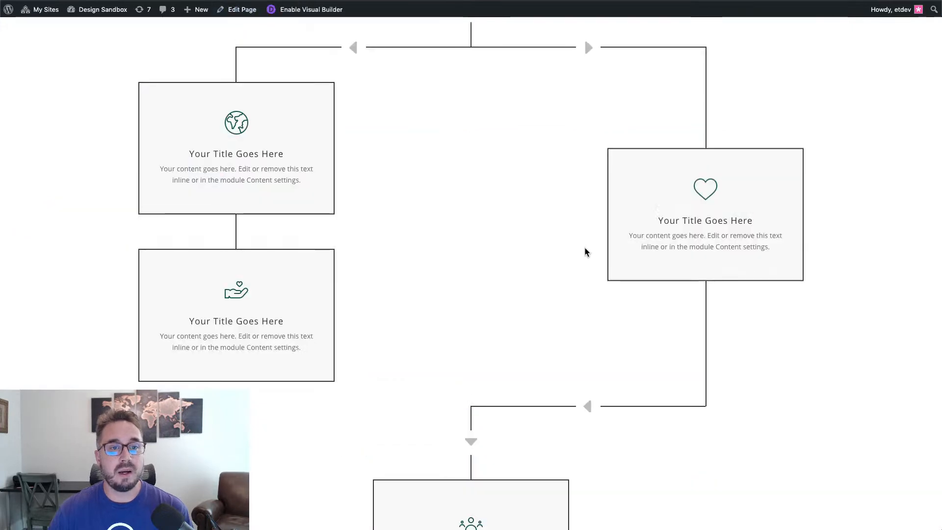
pyautogui.scroll(15, 586, 251)
pyautogui.scroll(2, 585, 258)
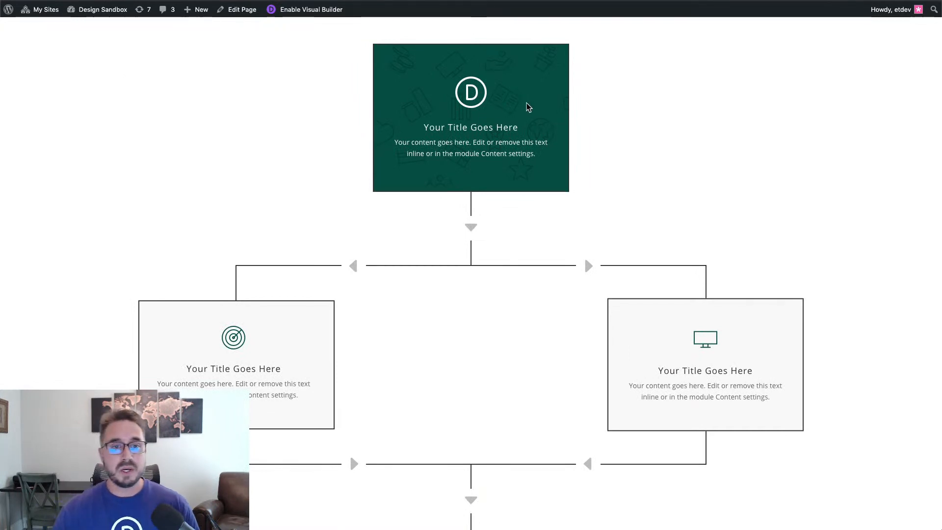
pyautogui.scroll(-1, 505, 103)
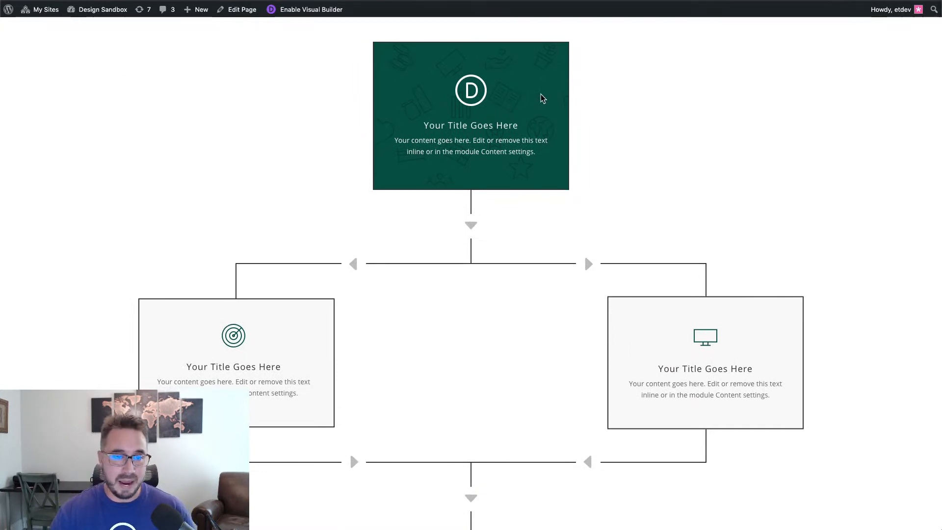
pyautogui.scroll(-10, 513, 130)
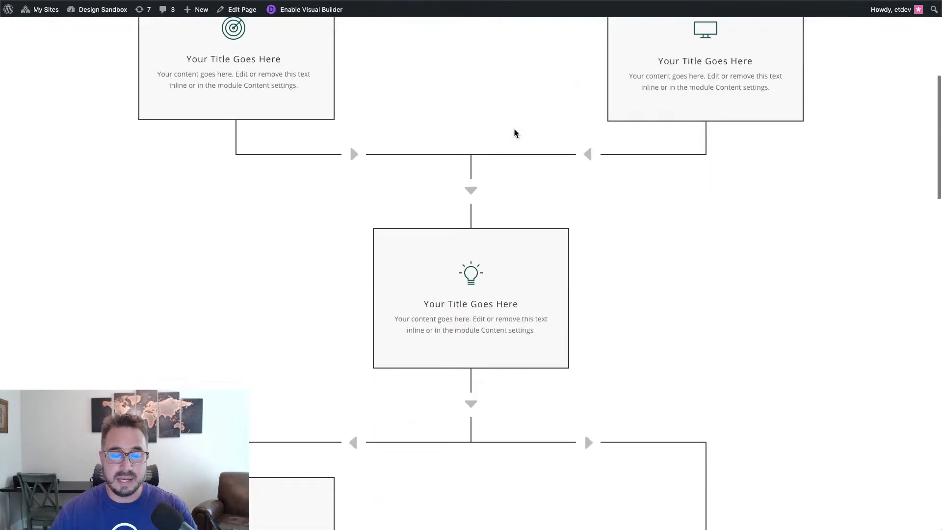
pyautogui.scroll(-10, 596, 142)
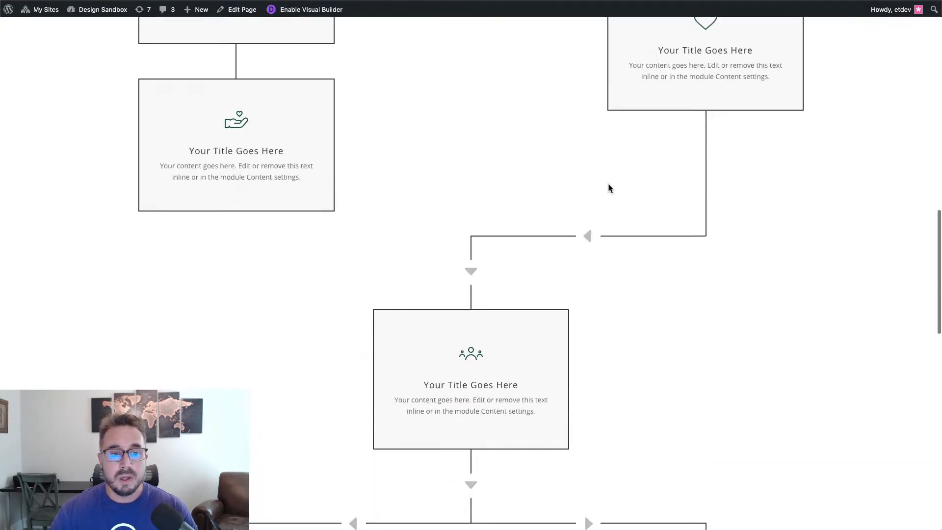
# - Compare the lower and upper sections of the finished flowchart with the newly built flowchart on its live page
pyautogui.scroll(-8, 550, 246)
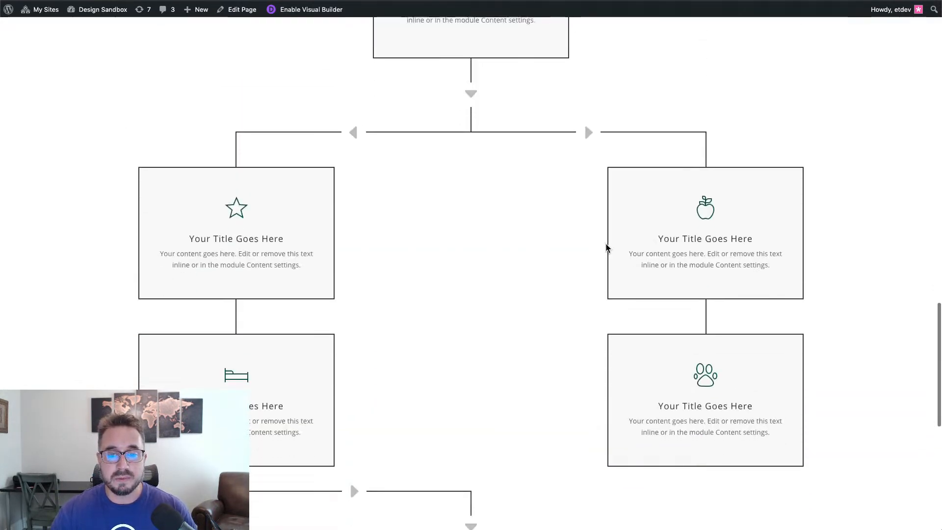
pyautogui.scroll(-6, 672, 246)
pyautogui.scroll(20, 671, 245)
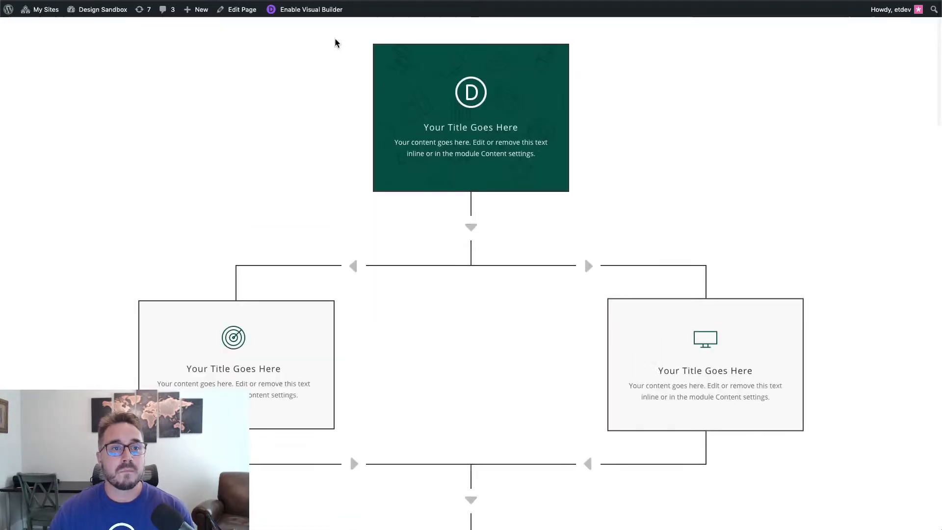
pyautogui.scroll(-5, 348, 53)
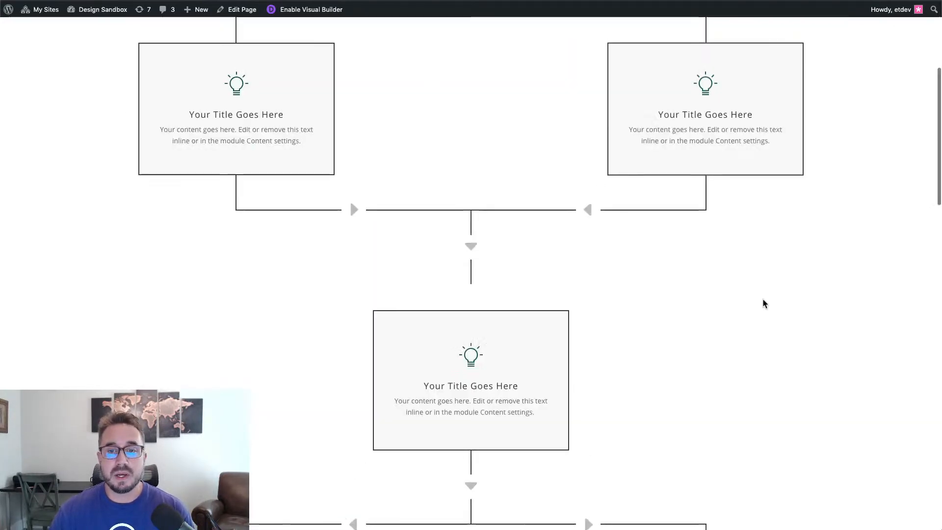
pyautogui.scroll(-5, 771, 248)
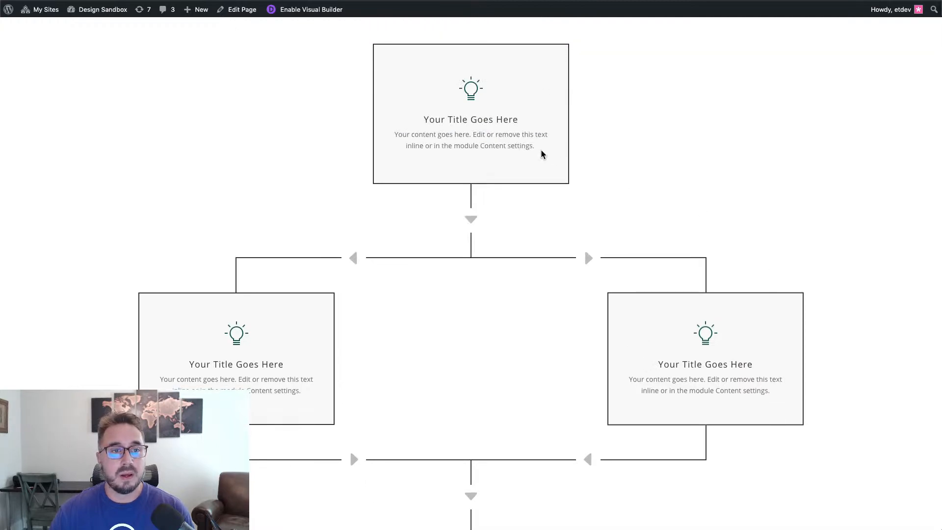
# - Inspect the newly built live page in the browser's responsive device preview and narrow the viewport to 425 pixels wide
pyautogui.rightClick(747, 146)
pyautogui.click(818, 297)
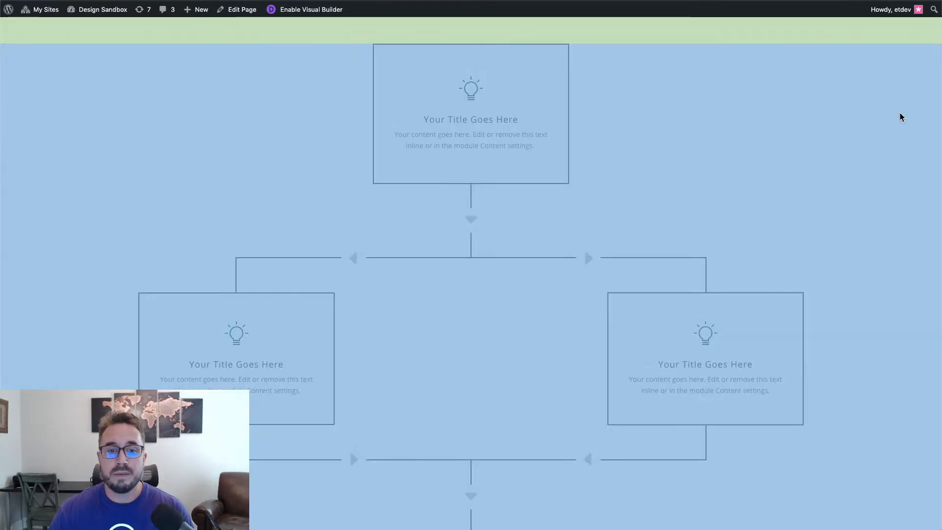
pyautogui.press('super+shift+m')
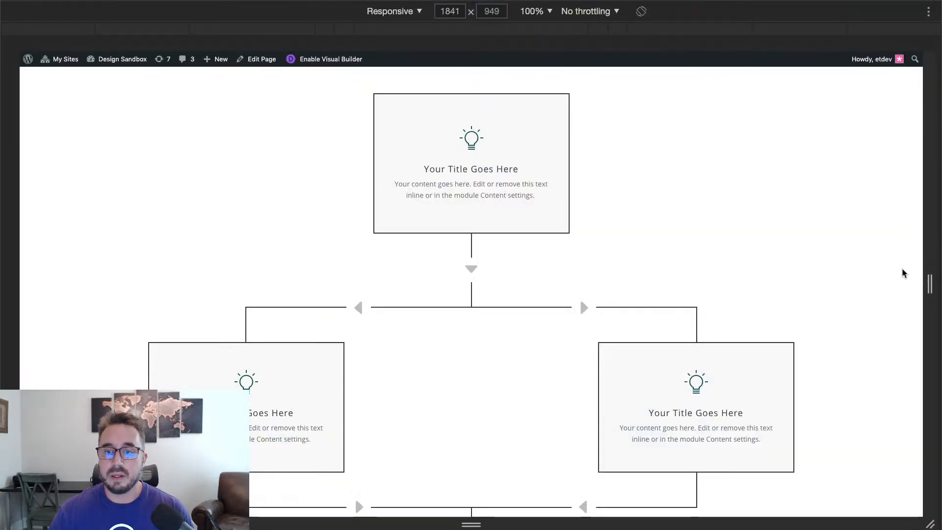
pyautogui.moveTo(932, 284); pyautogui.dragTo(591, 246)
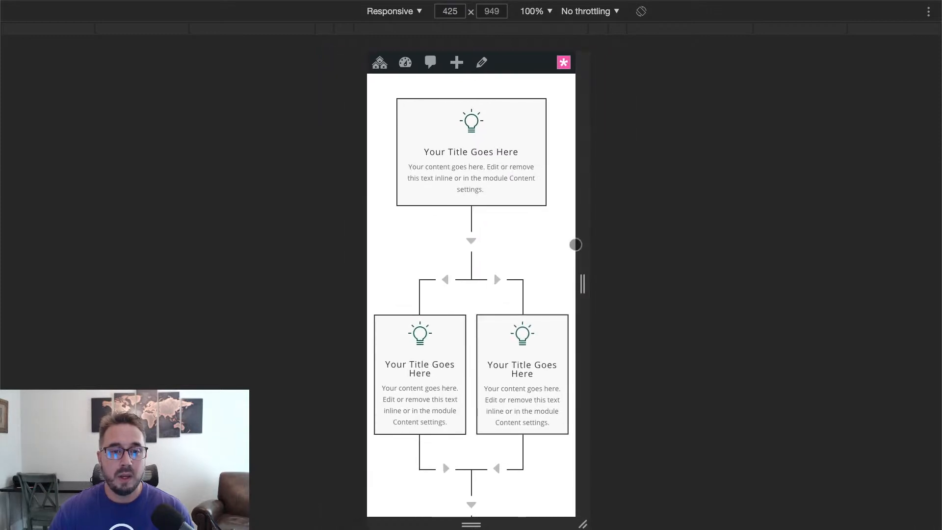
# - Examine the flowchart's blurbs and connectors at mobile width and widen the preview viewport to 1847 pixels
pyautogui.scroll(-1, 555, 248)
pyautogui.scroll(-15, 556, 249)
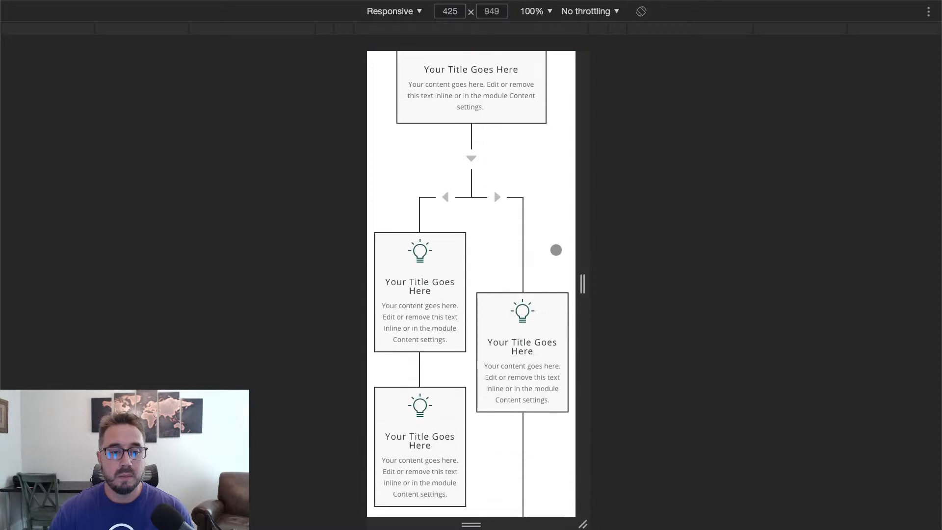
pyautogui.scroll(-10, 555, 250)
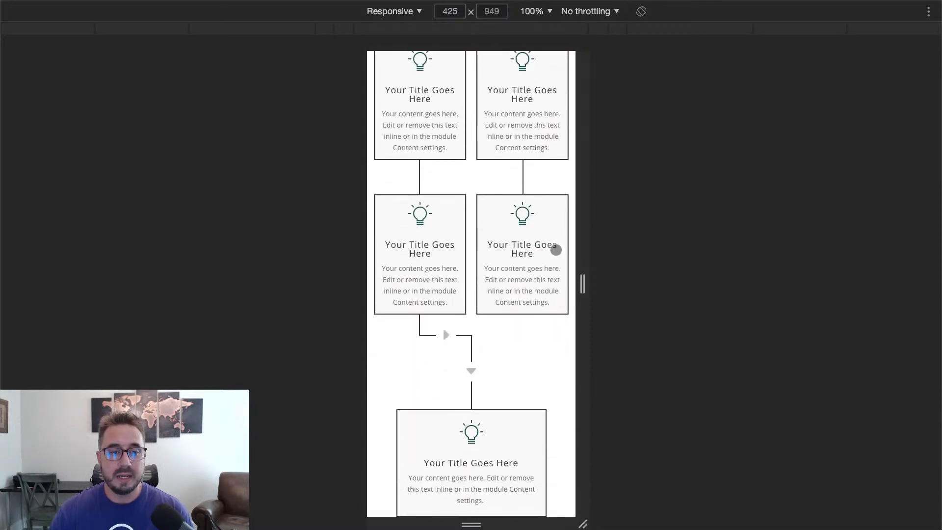
pyautogui.scroll(20, 556, 250)
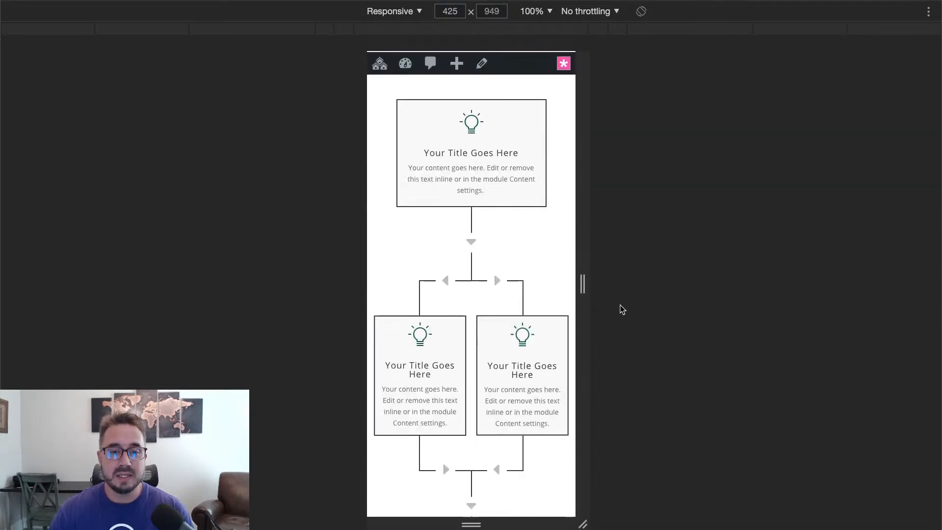
pyautogui.moveTo(585, 286); pyautogui.dragTo(687, 291)
pyautogui.moveTo(770, 290); pyautogui.dragTo(933, 276)
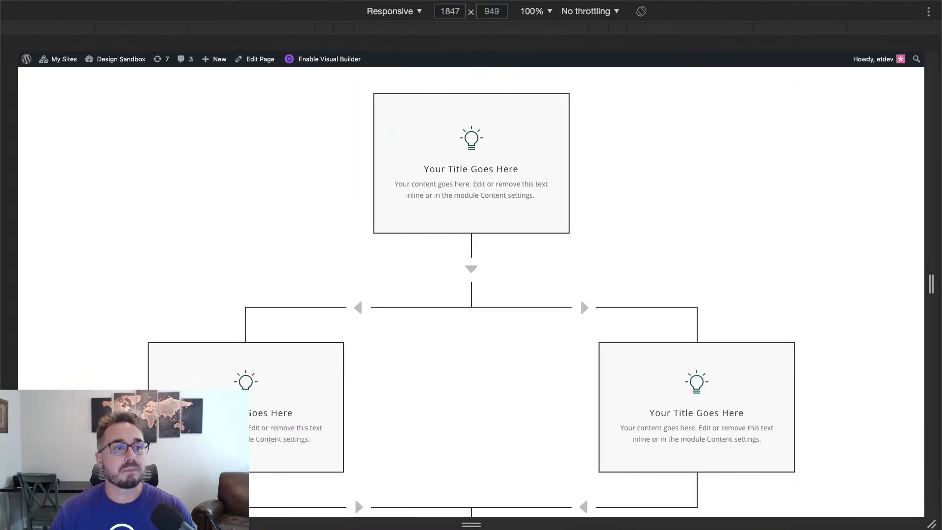